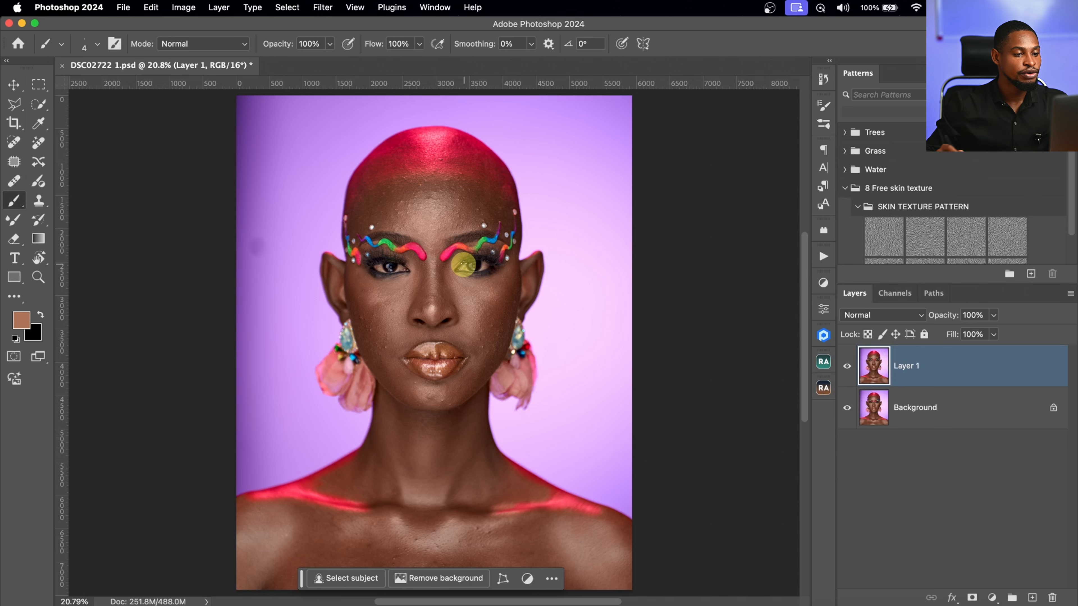
- Examine the portrait's skin up close for bumps and blemishes on the forehead, nose and cheeks
key(z)
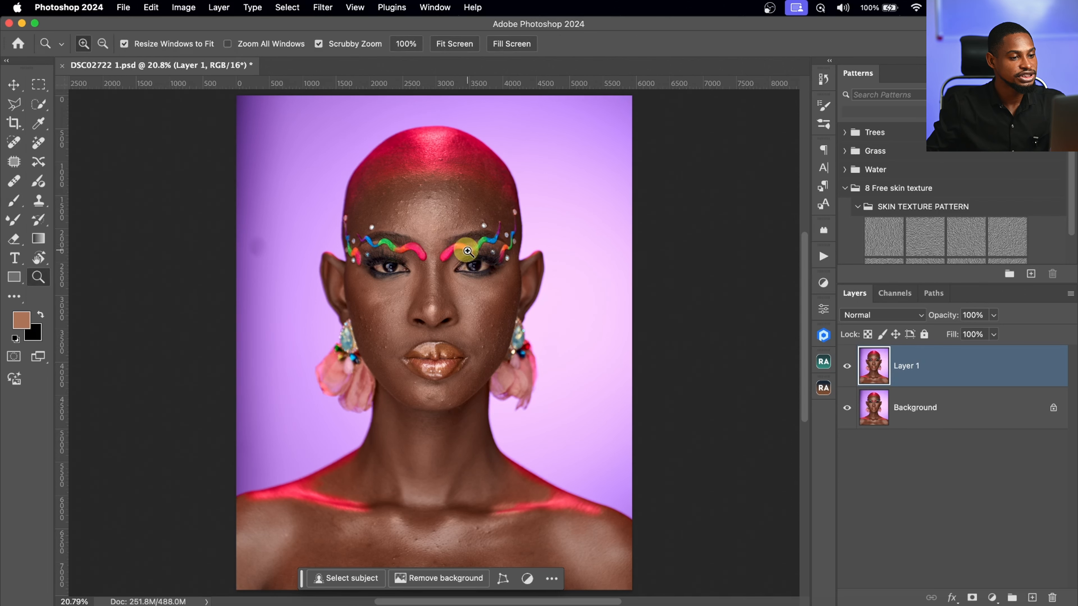
drag(488, 261, 490, 260)
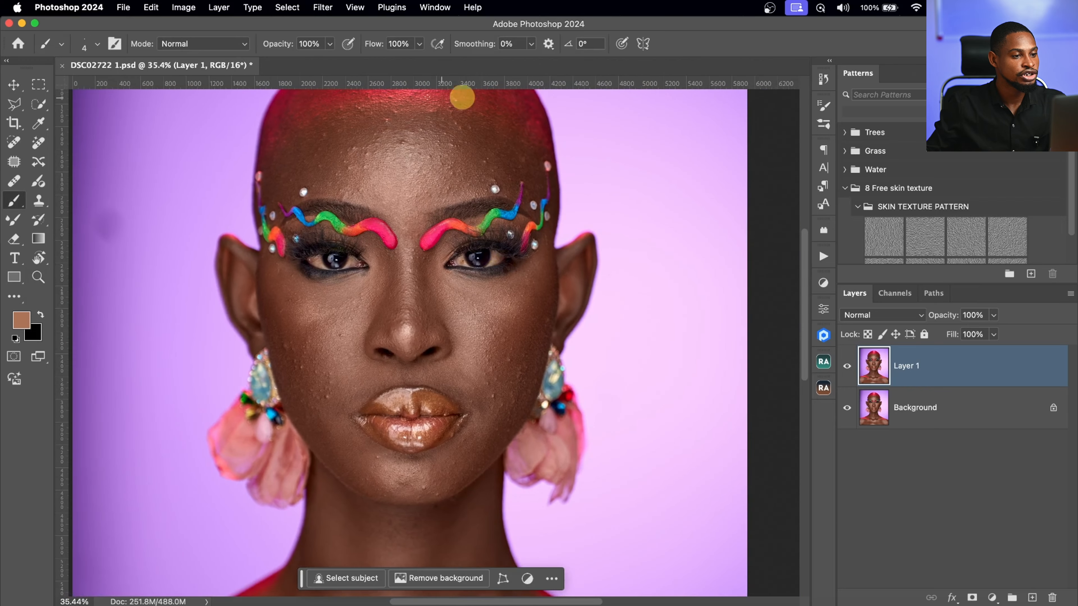
key(z)
drag(396, 255, 396, 256)
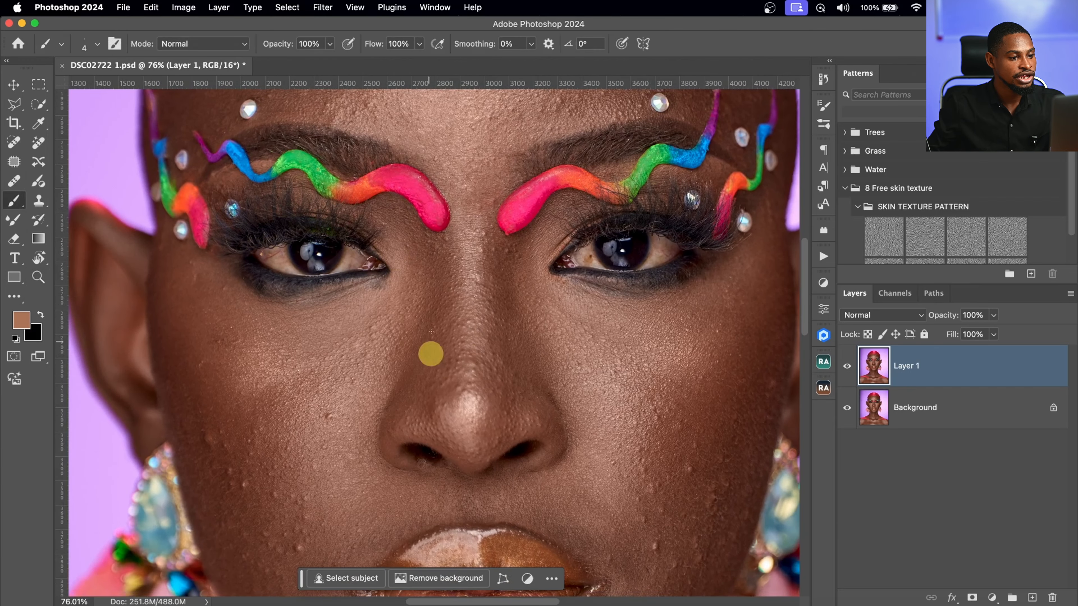
key(z)
mouse_move(598, 267)
mouse_down()
mouse_move(630, 258)
mouse_move(580, 268)
mouse_move(559, 313)
mouse_up()
key(z)
drag(639, 343, 536, 392)
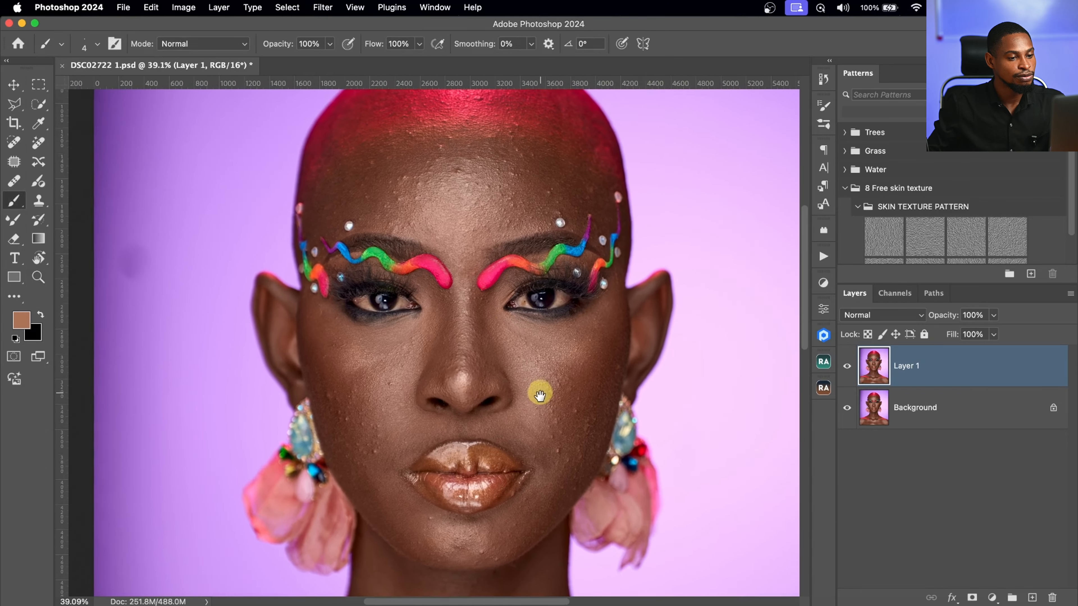
key(z)
drag(506, 312, 480, 232)
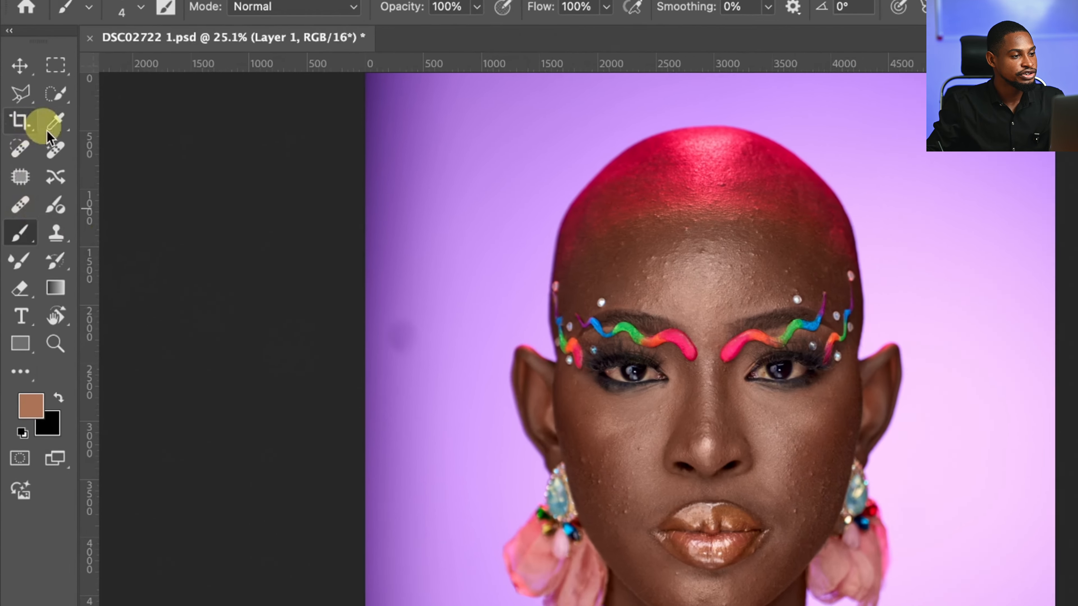
- Try the Remove tool on a forehead blemish with Remove after each stroke enabled
click(41, 145)
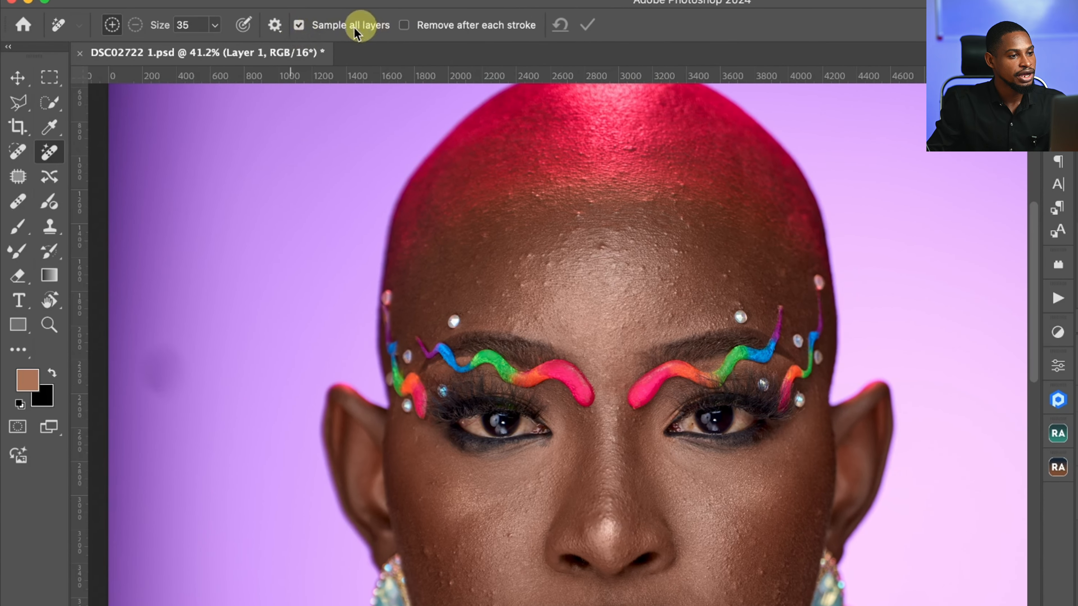
click(404, 26)
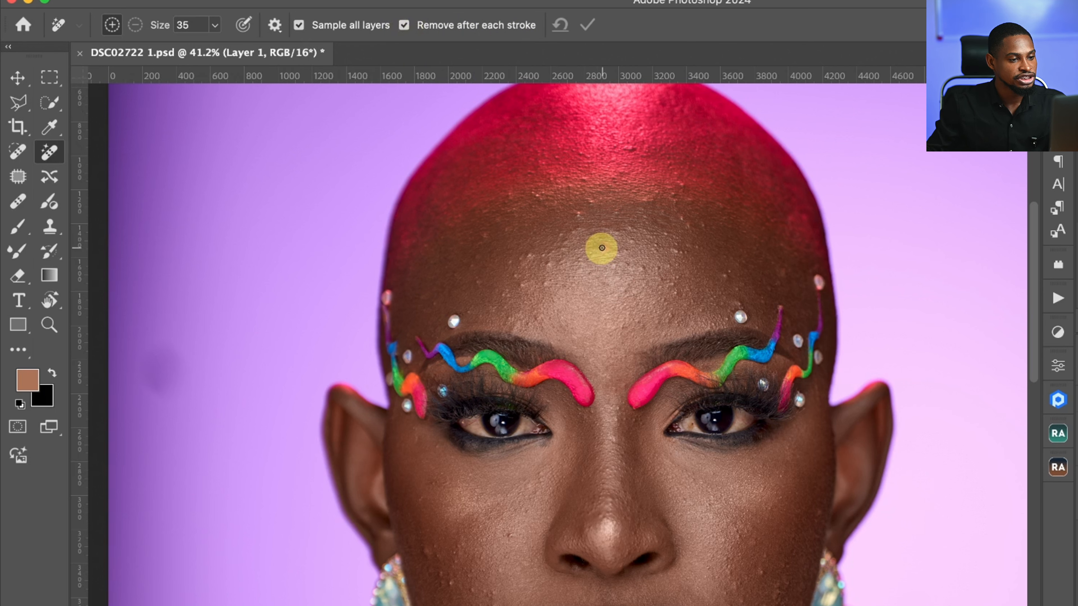
click(601, 248)
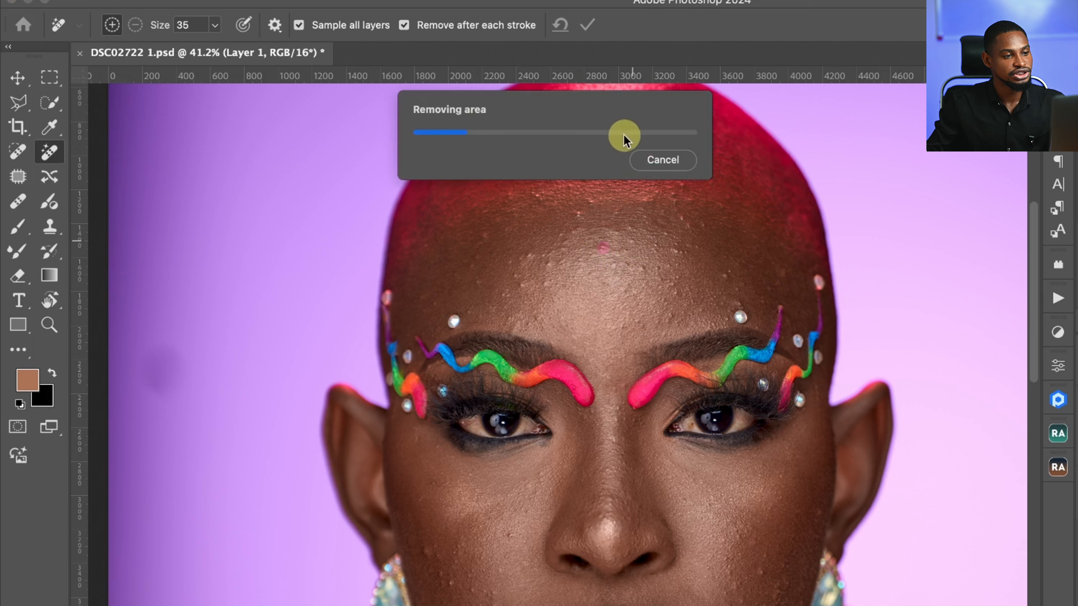
- With Remove after each stroke disabled, mark several forehead blemishes using the Remove tool and remove them together
click(404, 25)
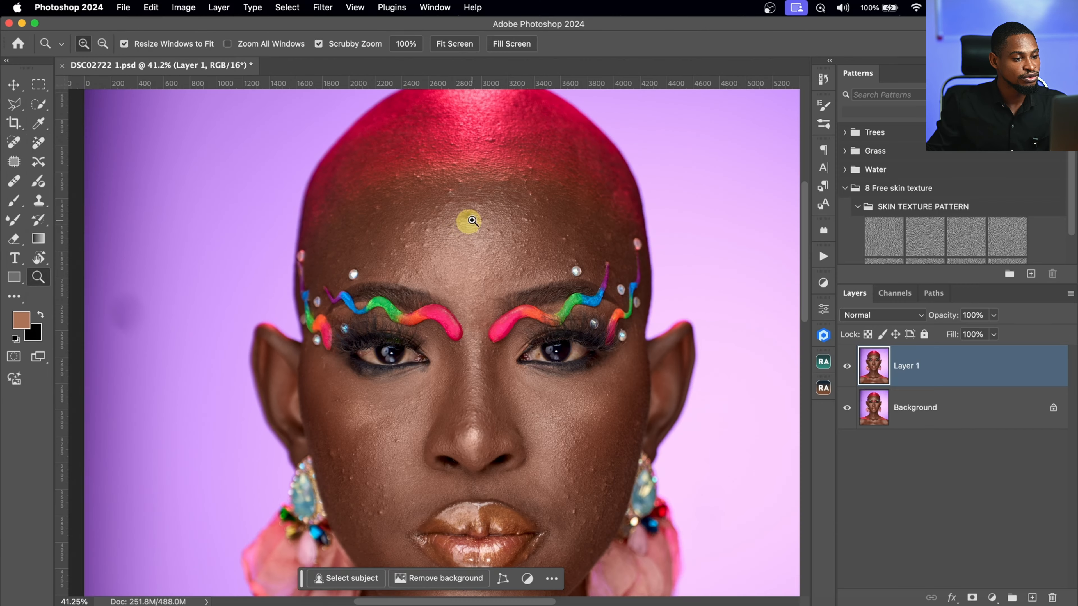
scroll(469, 222, up, 3)
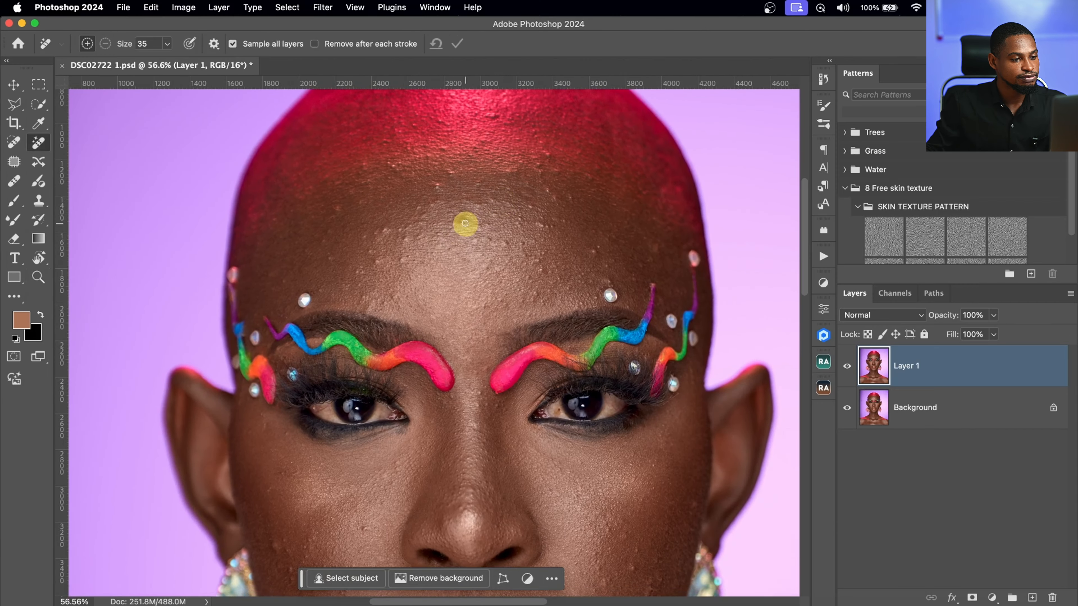
click(459, 221)
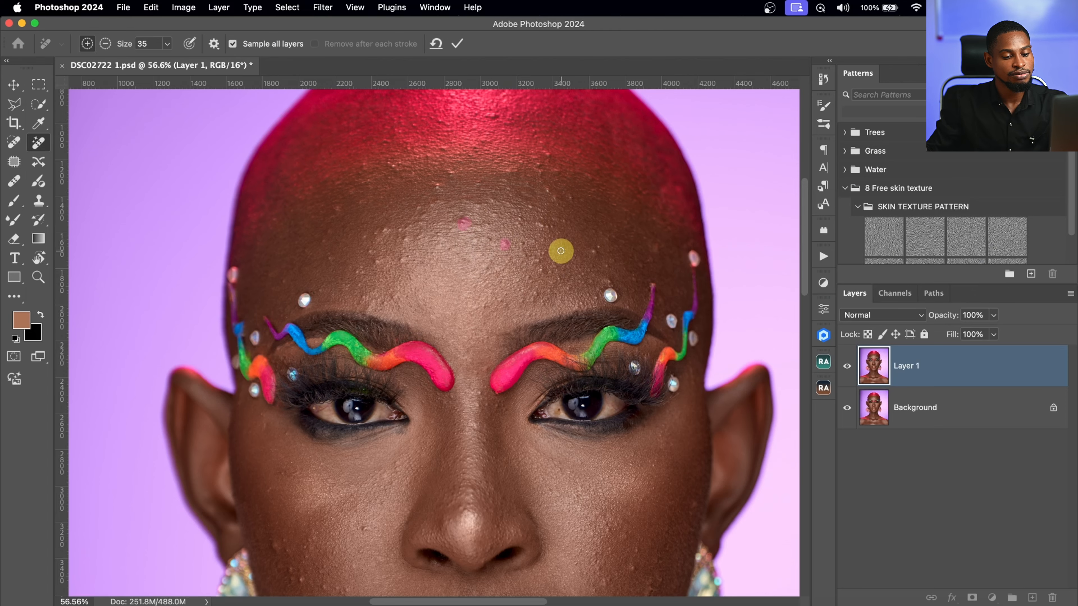
key(bracketright)
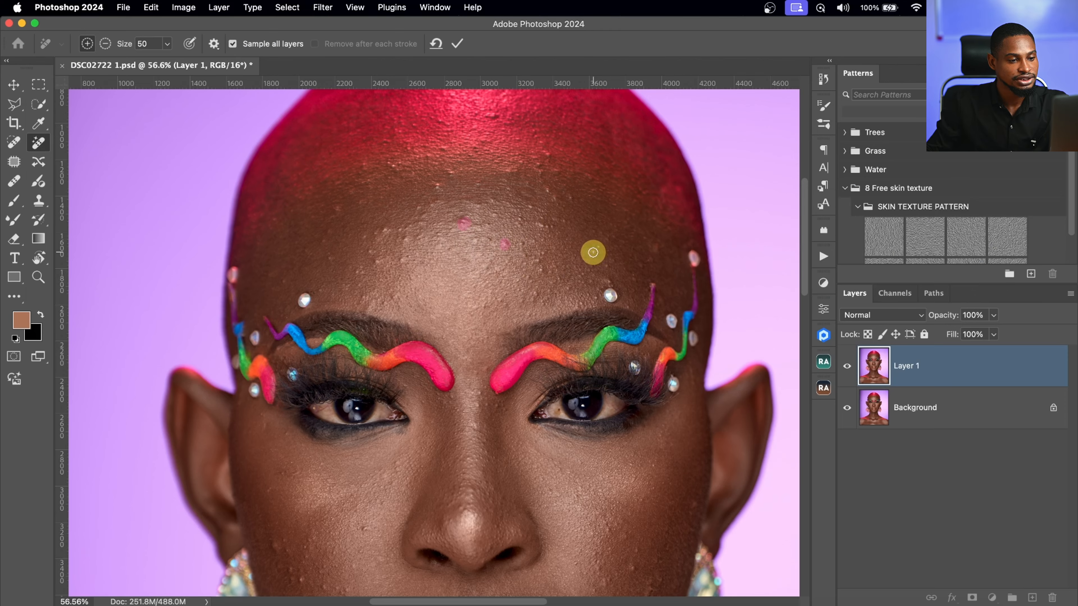
click(592, 253)
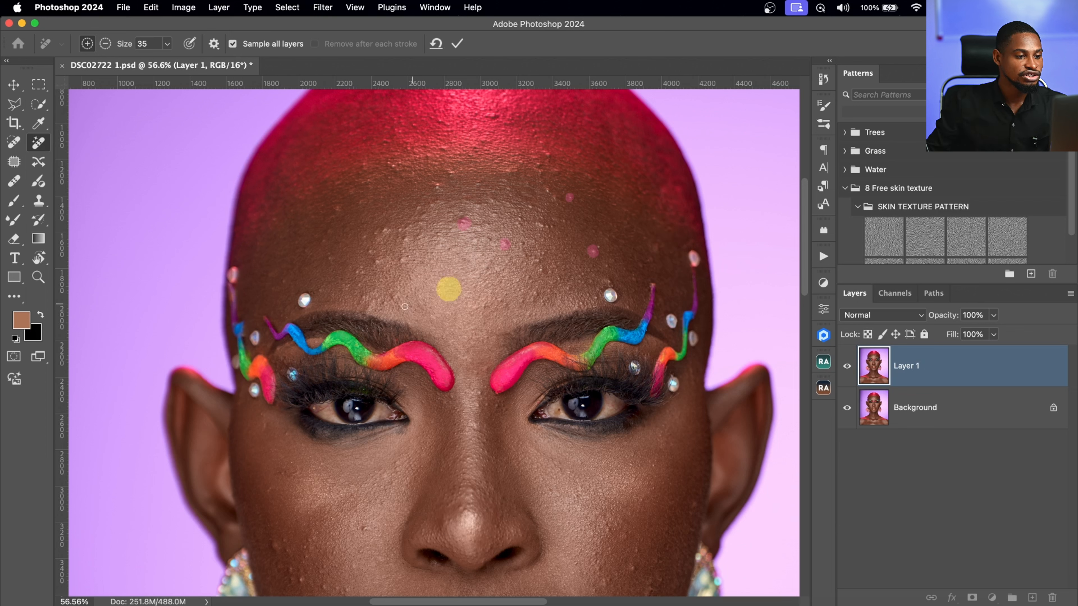
click(370, 254)
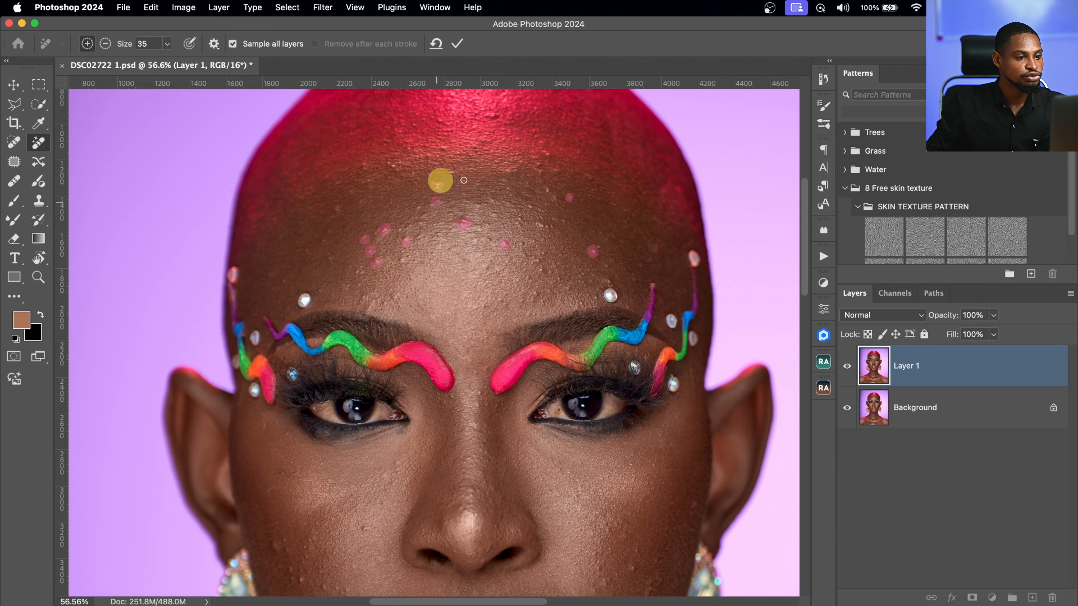
click(541, 226)
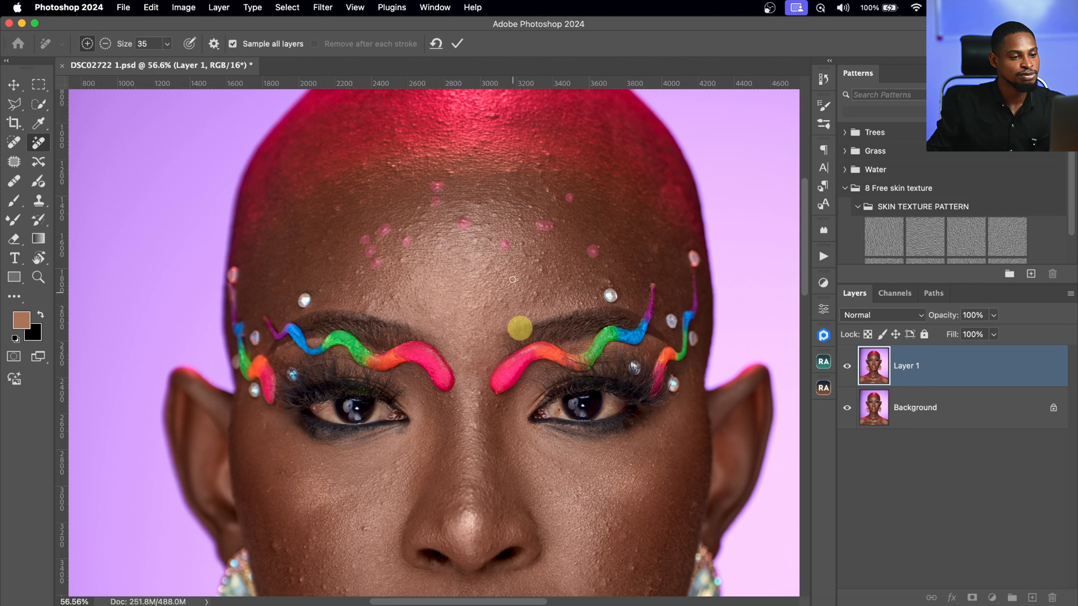
click(457, 45)
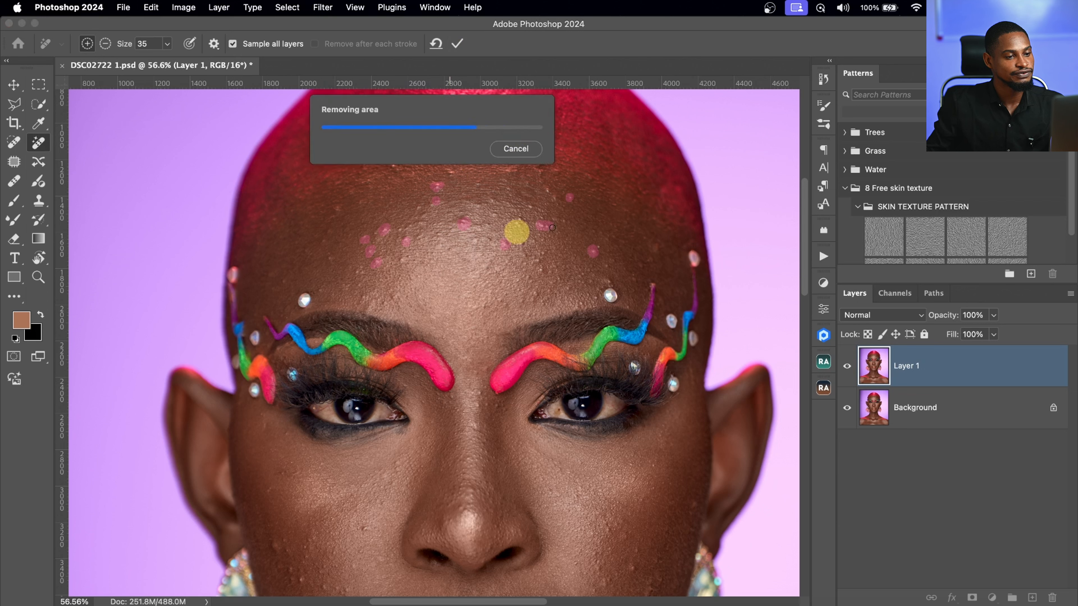
- Compare the forehead before and after the cleanup by toggling the visibility of Layer 1
click(848, 370)
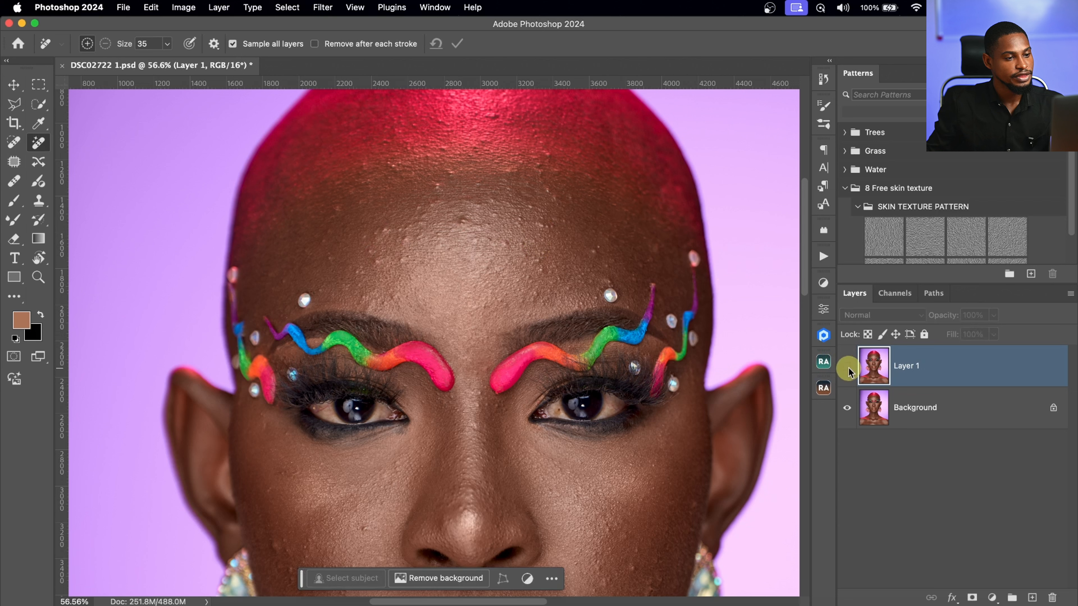
click(849, 369)
click(848, 370)
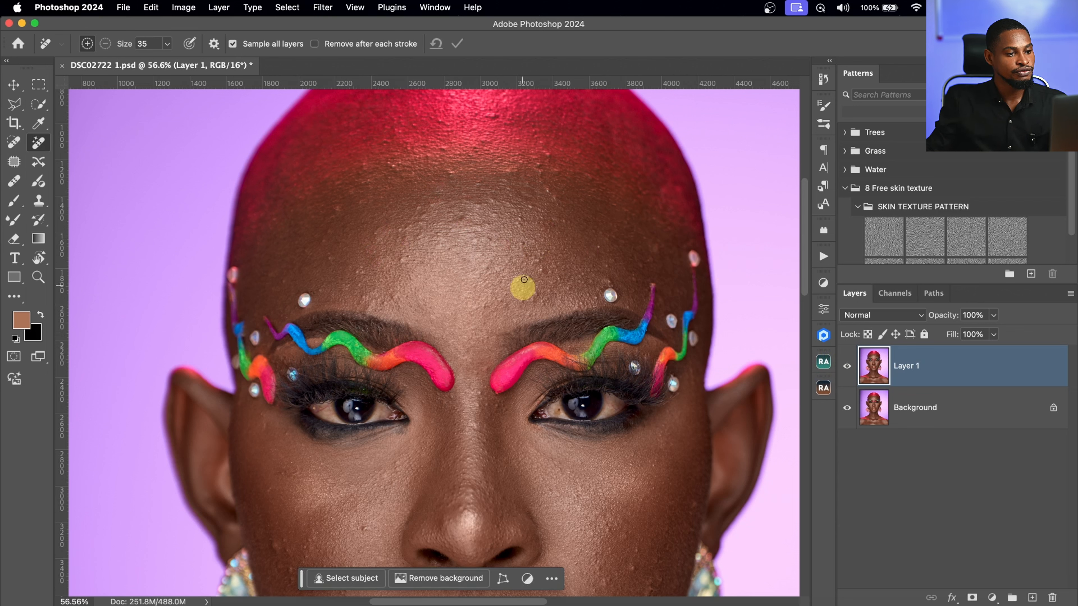
- Mark the blemishes on both cheeks for removal with the Remove tool at brush size 35
scroll(496, 262, up, 2)
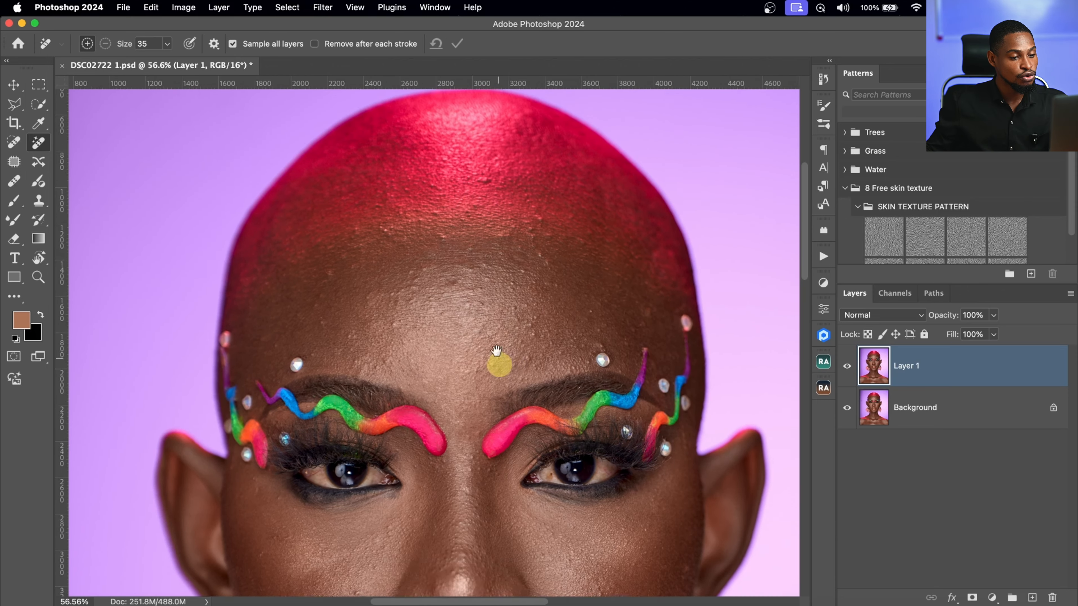
scroll(499, 361, down, 15)
drag(528, 284, 498, 306)
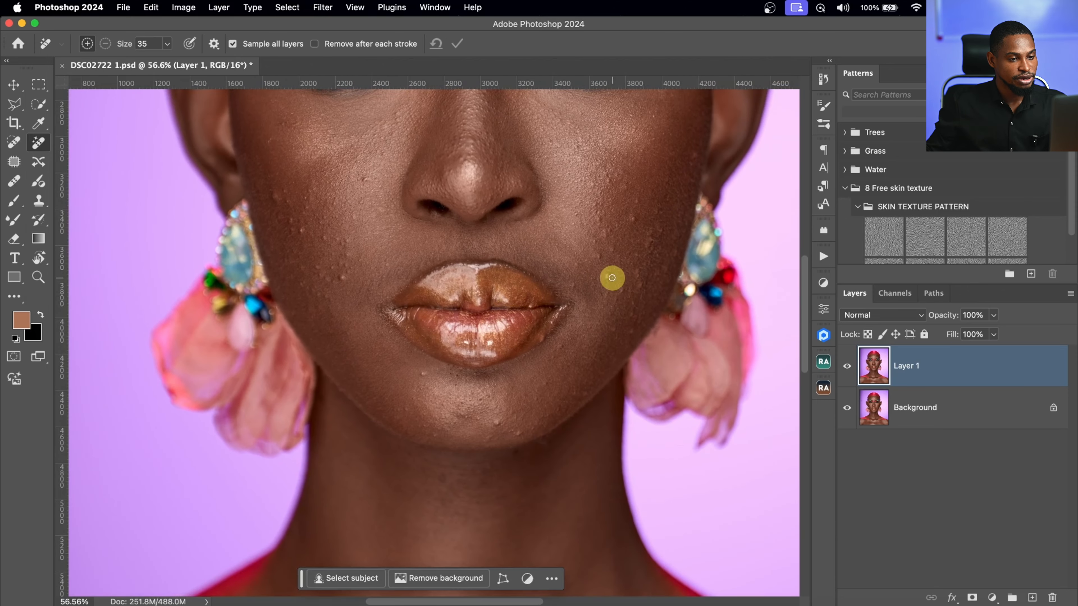
click(607, 277)
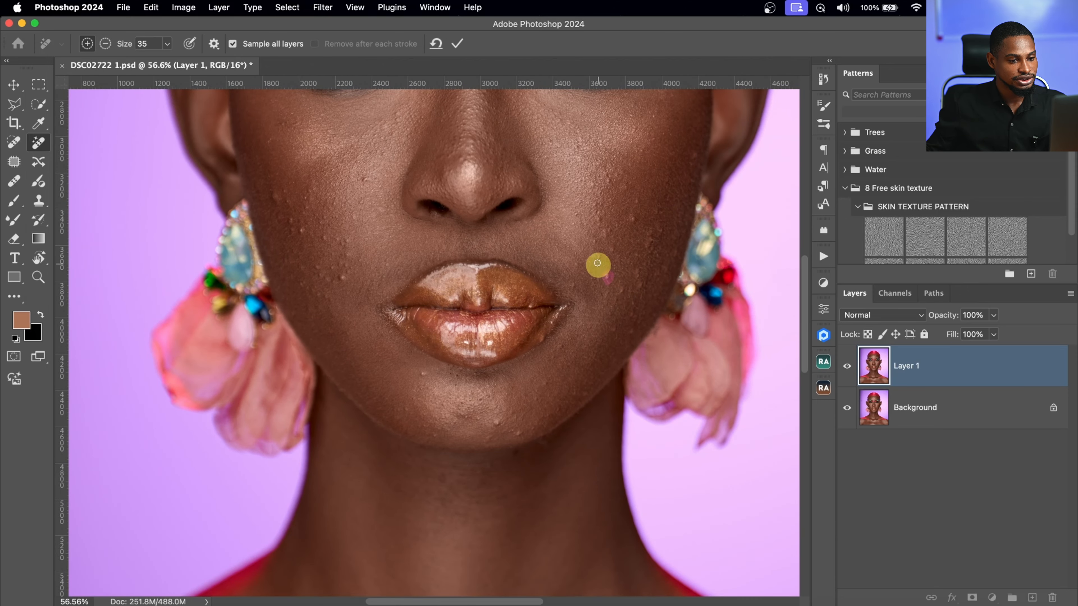
click(594, 243)
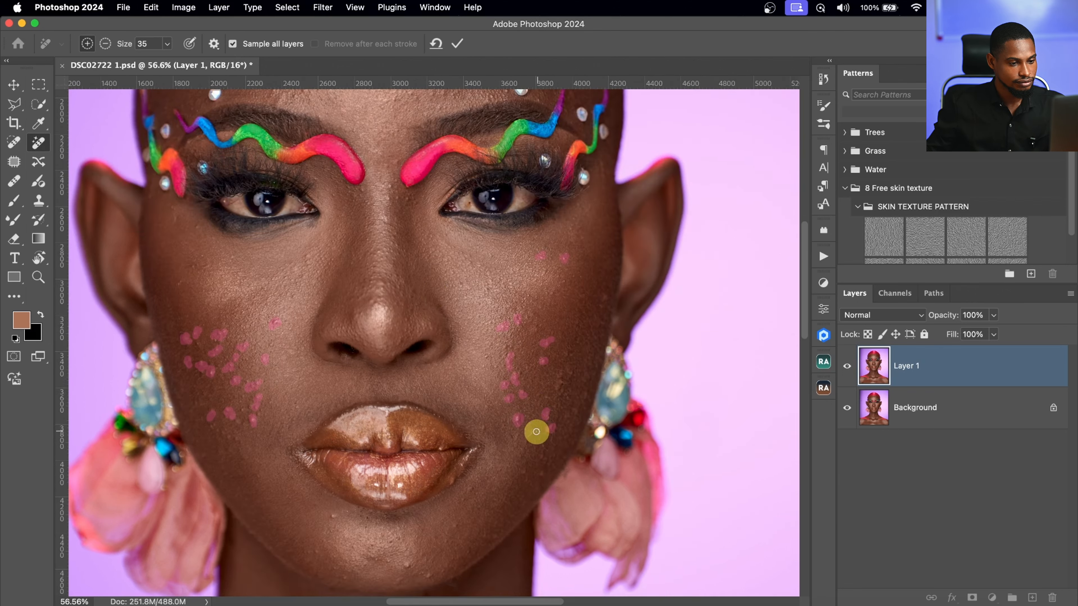
- Mark the spots across the upper chest and collarbone area for removal at brush size 35
scroll(500, 263, up, 5)
scroll(478, 383, down, 20)
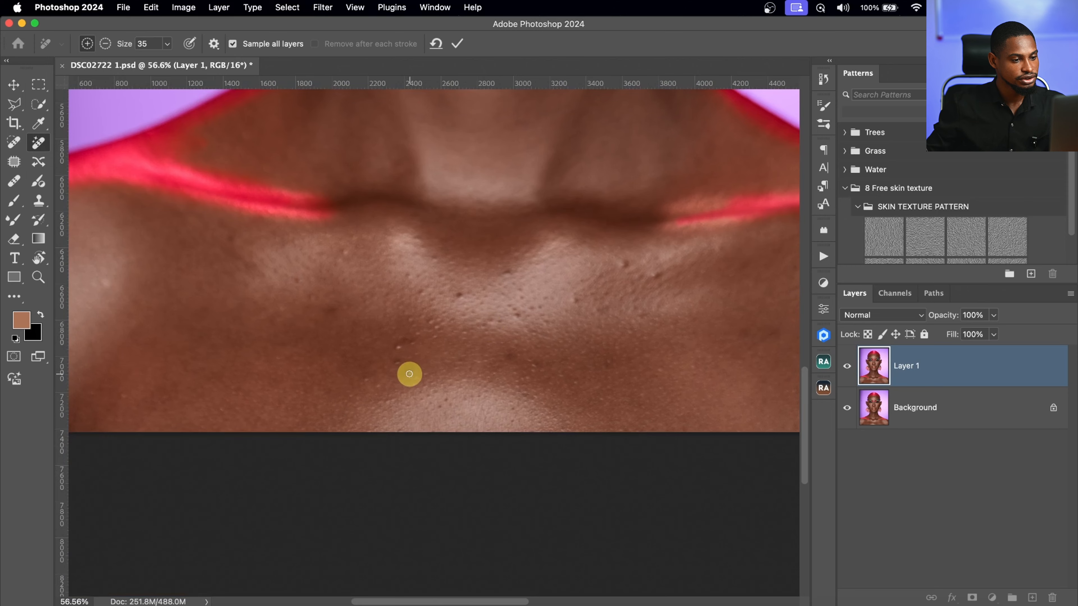
click(397, 345)
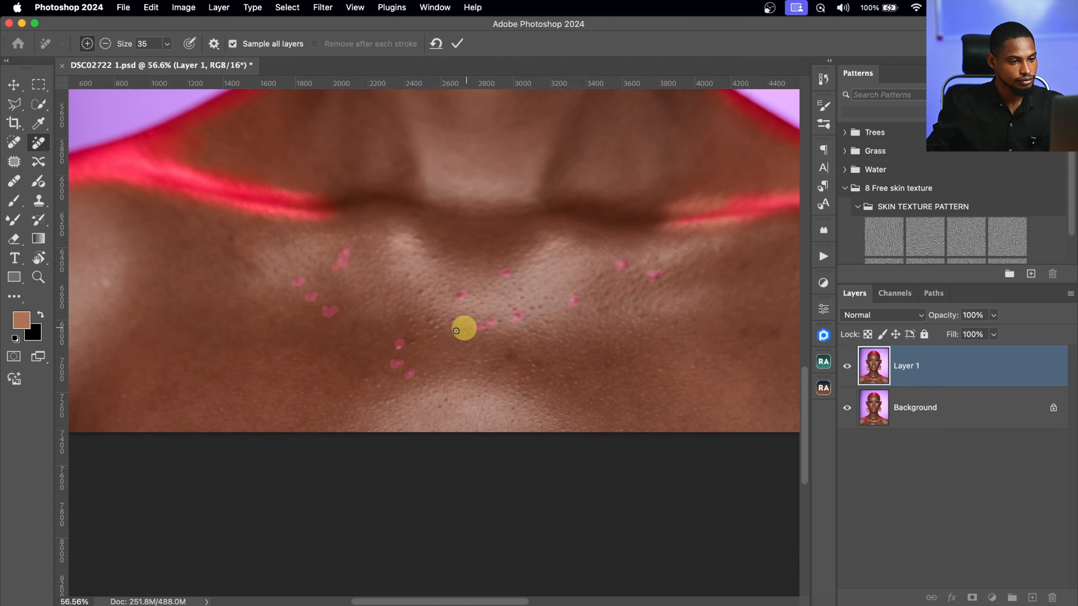
- Mark the remaining blemishes on the forehead, hairline and nose bridge, and remove all marked areas at once
scroll(466, 328, up, 20)
click(348, 335)
click(333, 325)
click(610, 240)
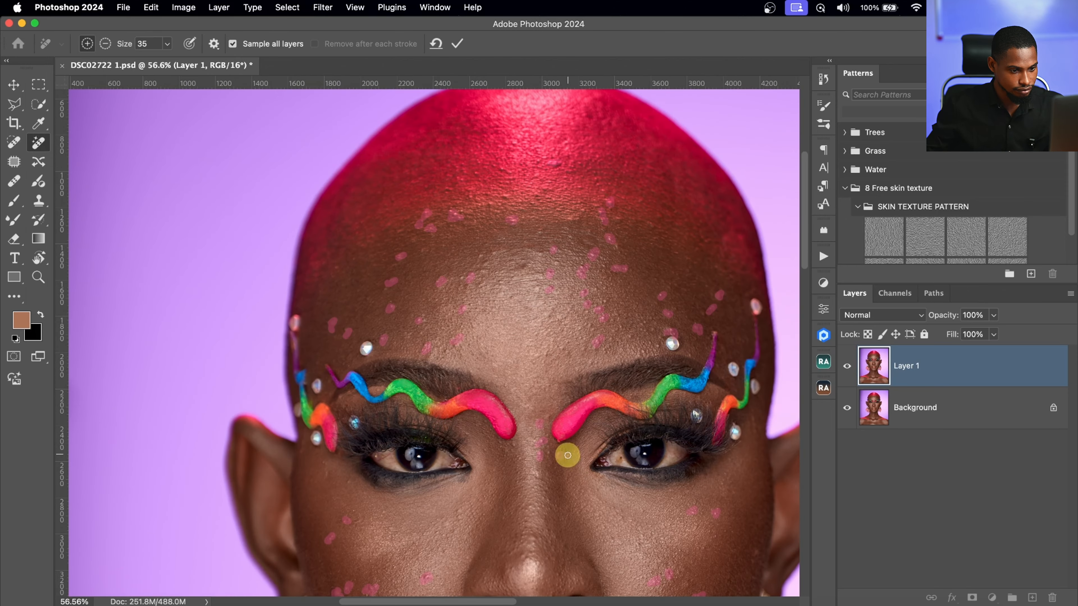
scroll(568, 455, down, 5)
scroll(469, 192, up, 7)
scroll(508, 335, down, 5)
scroll(508, 335, right, 3)
scroll(594, 268, up, 2)
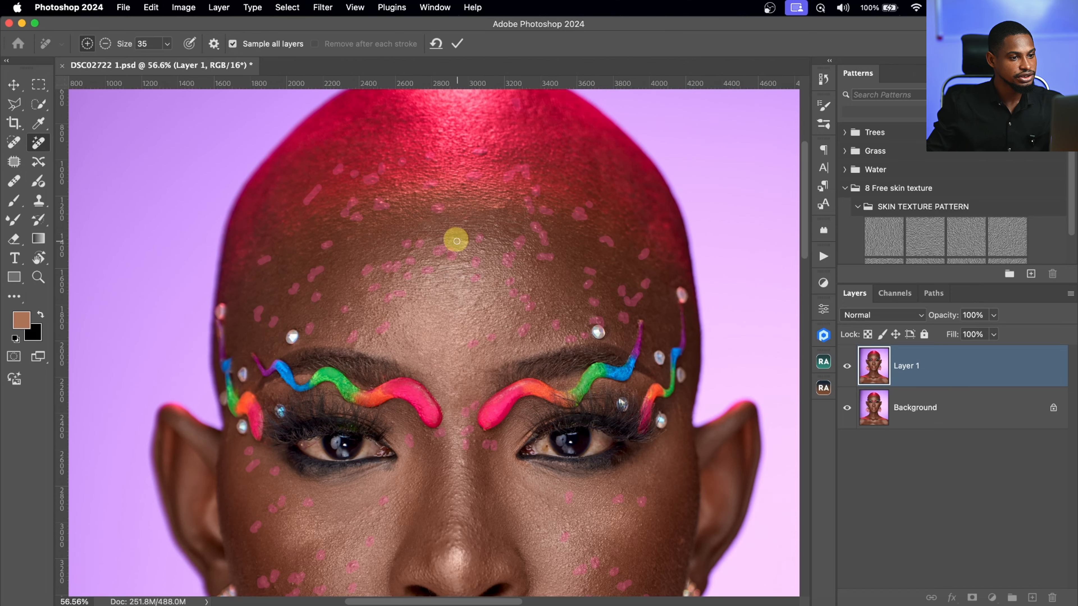
click(456, 45)
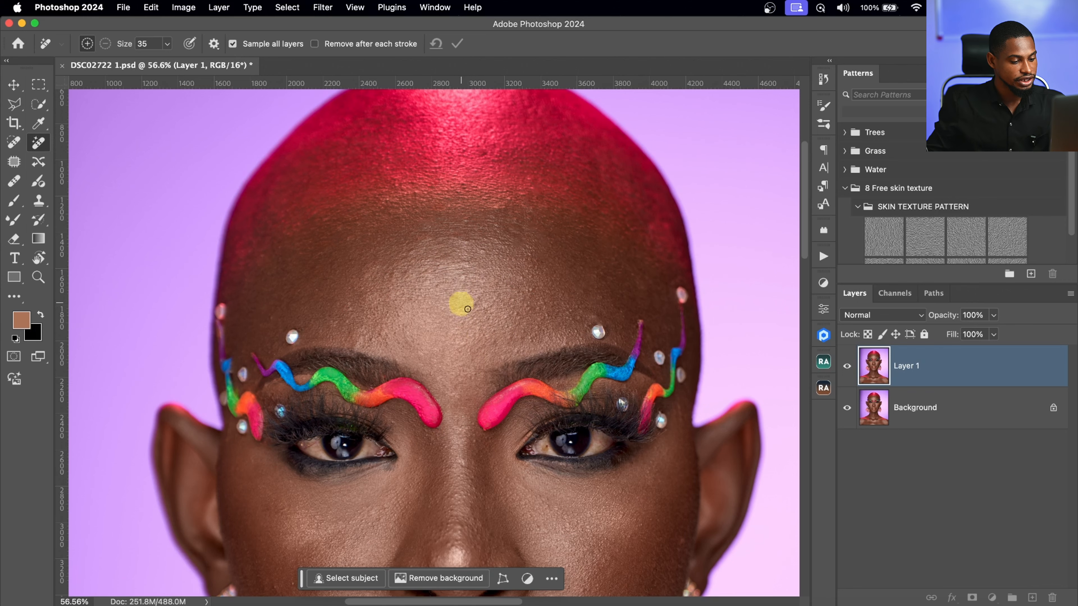
- Compare the whole face before and after the blemish removal by toggling the visibility of Layer 1
key(z)
drag(486, 292, 442, 304)
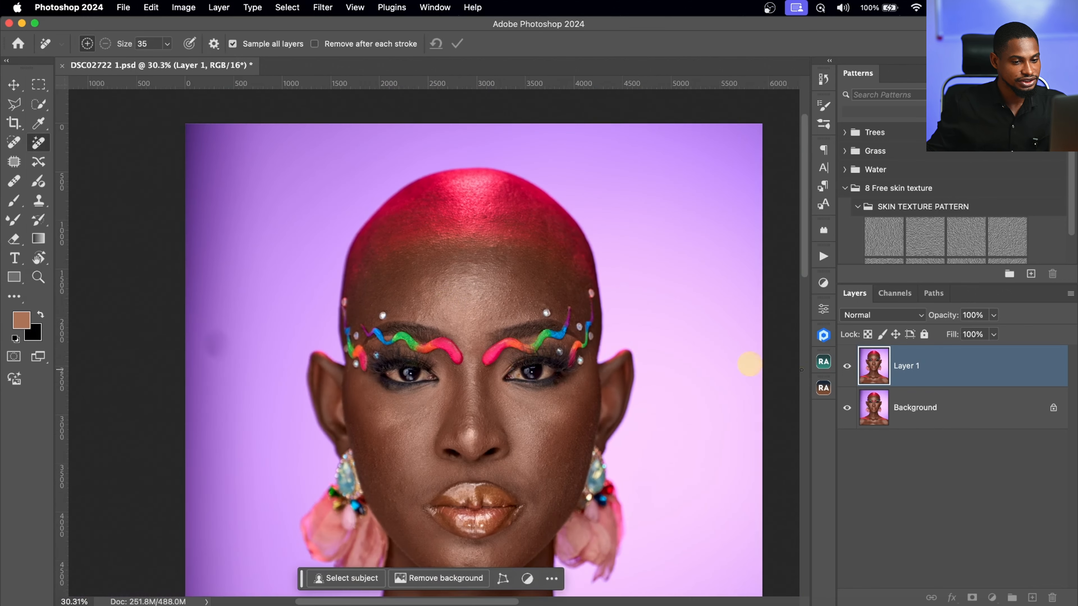
click(847, 368)
key(z)
drag(532, 304, 559, 291)
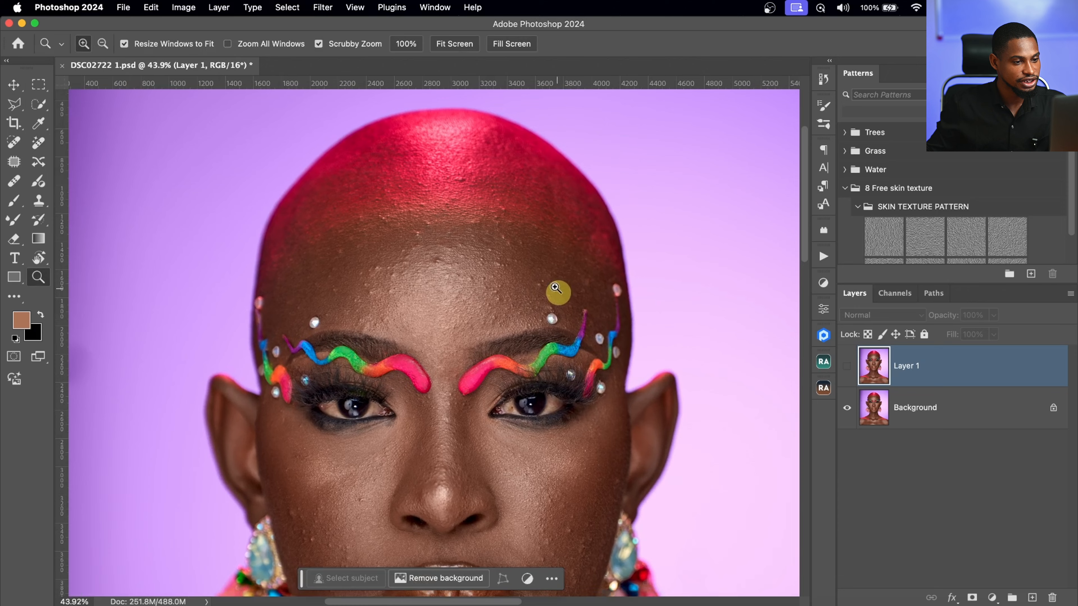
scroll(509, 308, down, 3)
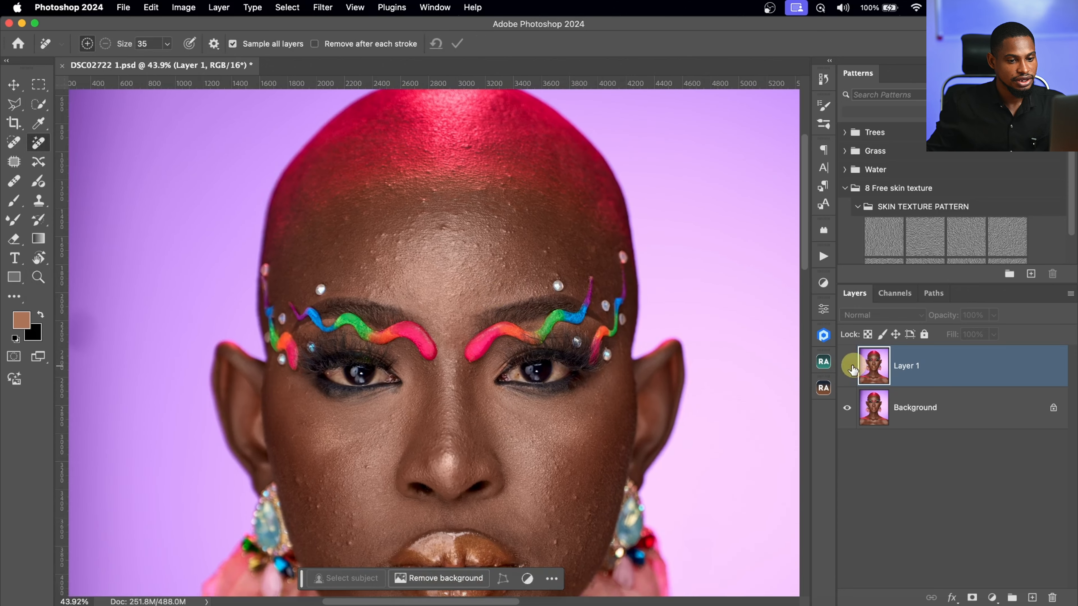
click(850, 369)
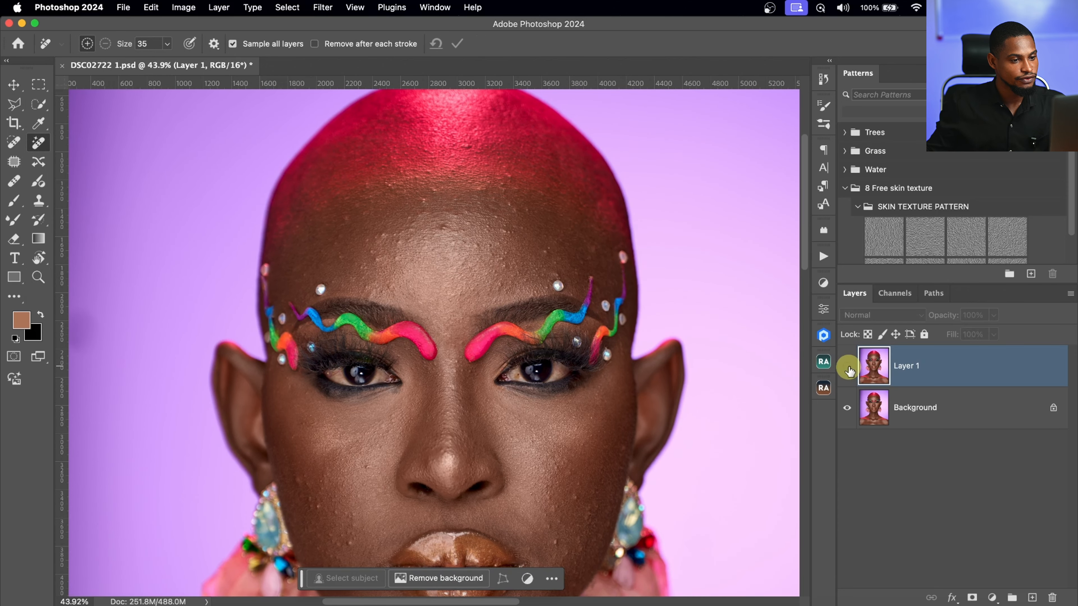
- Inspect the retouched skin texture on the cheeks and around the nose and mouth up close
drag(534, 409, 538, 209)
drag(512, 392, 558, 404)
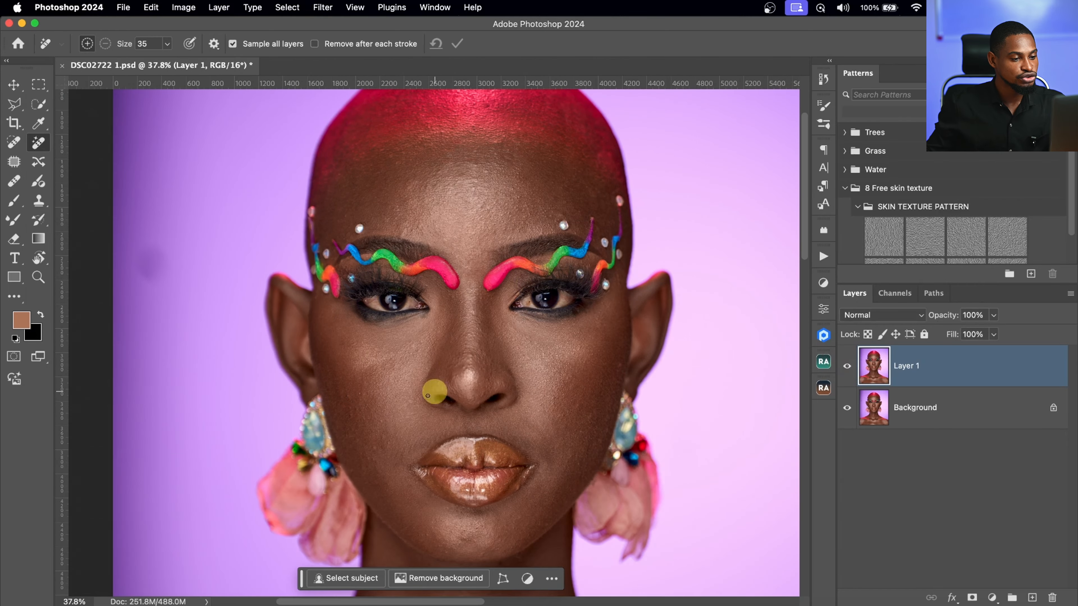
key(z)
drag(381, 457, 410, 451)
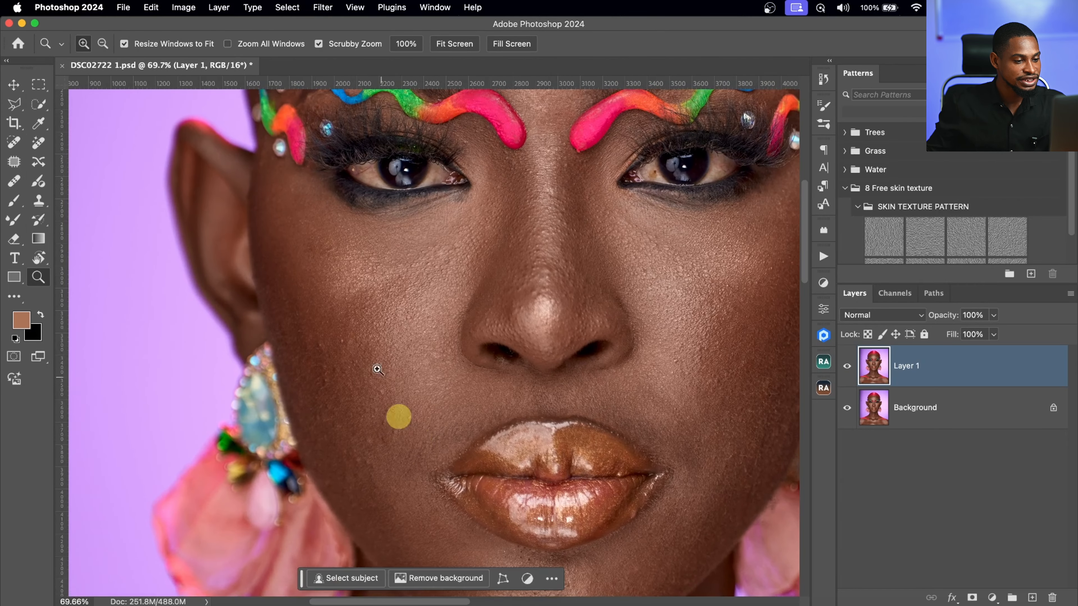
key(j)
drag(488, 271, 398, 273)
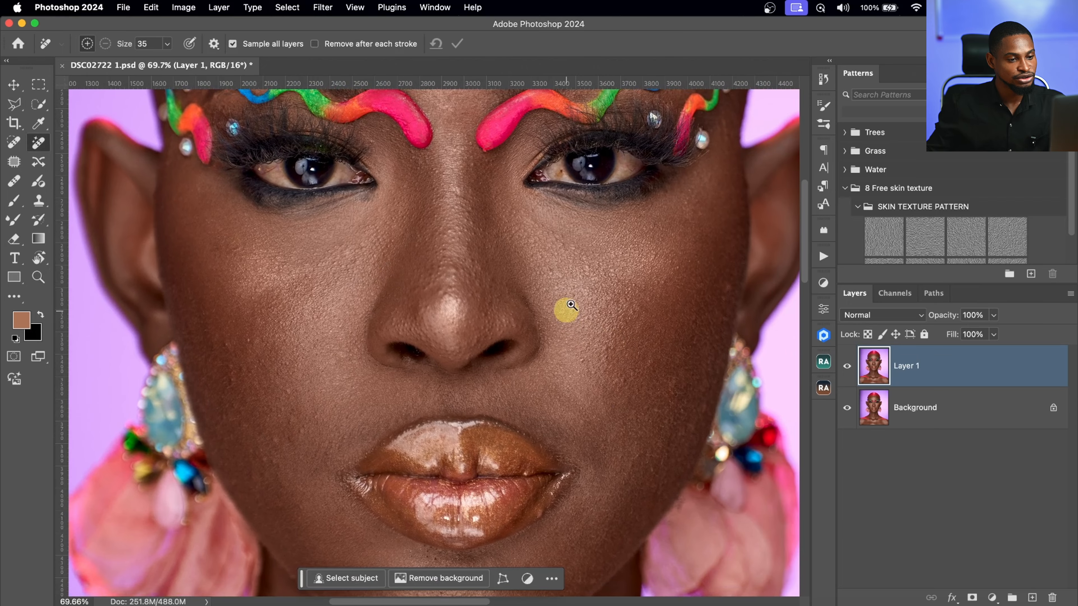
drag(570, 305, 536, 306)
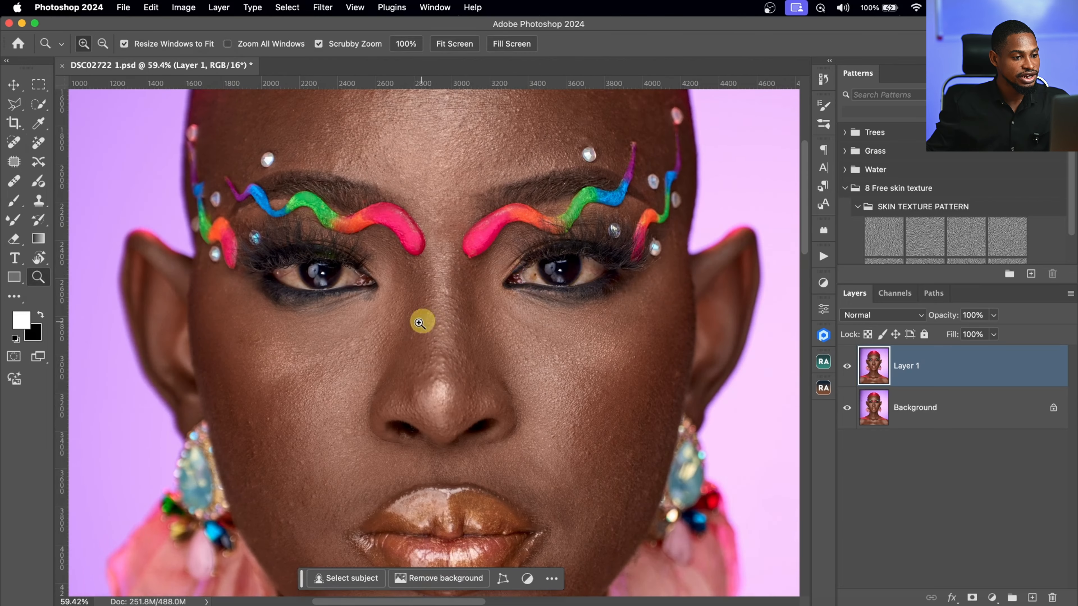
- Outline both lash areas and both eyebrows with white brush strokes on a new empty layer
mouse_move(421, 321)
mouse_down()
mouse_move(457, 321)
mouse_move(400, 303)
mouse_up()
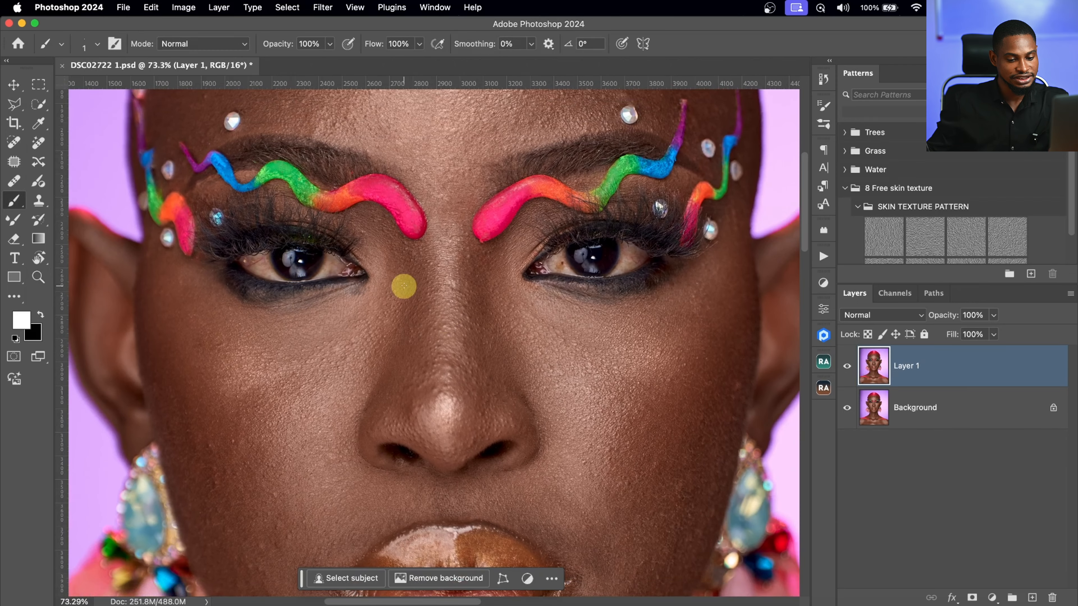
click(1032, 598)
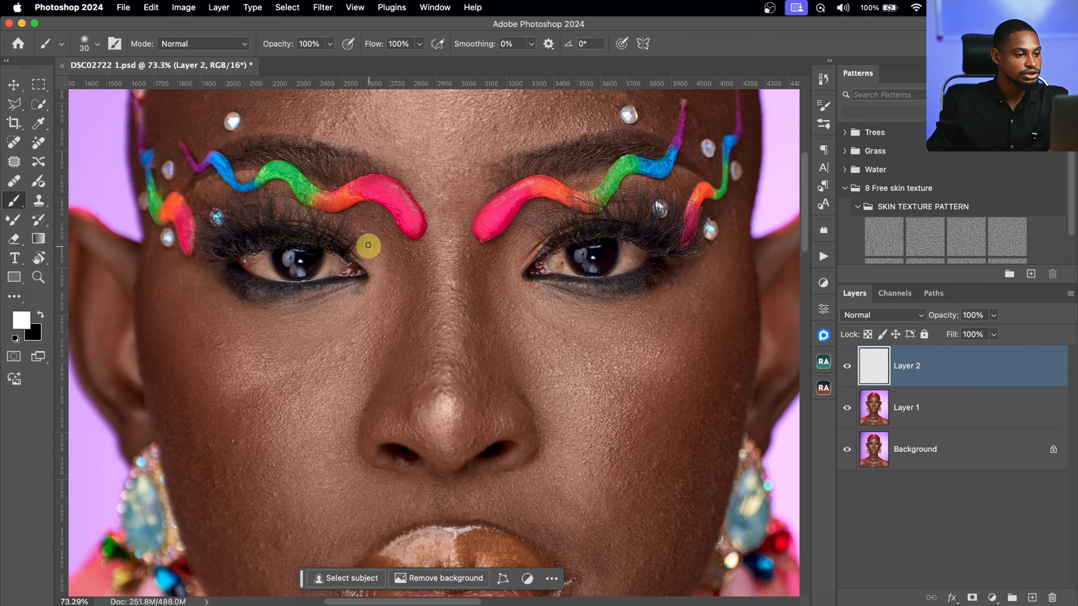
mouse_move(368, 245)
mouse_down()
mouse_move(315, 204)
mouse_move(265, 192)
mouse_move(203, 208)
mouse_move(179, 255)
mouse_move(204, 272)
mouse_move(372, 242)
mouse_up()
mouse_move(527, 247)
mouse_down()
mouse_move(624, 199)
mouse_move(708, 216)
mouse_move(645, 260)
mouse_move(580, 243)
mouse_move(511, 268)
mouse_up()
mouse_move(334, 144)
mouse_down()
mouse_move(286, 133)
mouse_move(237, 140)
mouse_move(248, 165)
mouse_move(297, 164)
mouse_move(368, 188)
mouse_move(346, 140)
mouse_up()
mouse_move(539, 148)
mouse_down()
mouse_move(668, 148)
mouse_move(539, 183)
mouse_move(501, 176)
mouse_up()
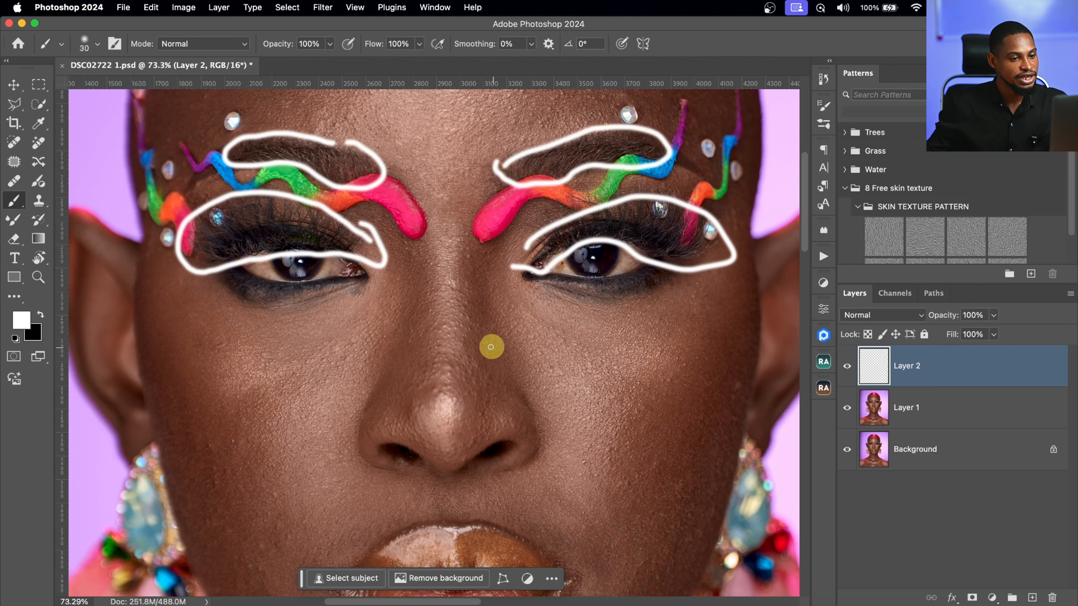
- Undo the white outline strokes and the new layer
key(super+z)
key(super+z)
key(super+z)
key(super+z)
key(super+z)
key(super+z)
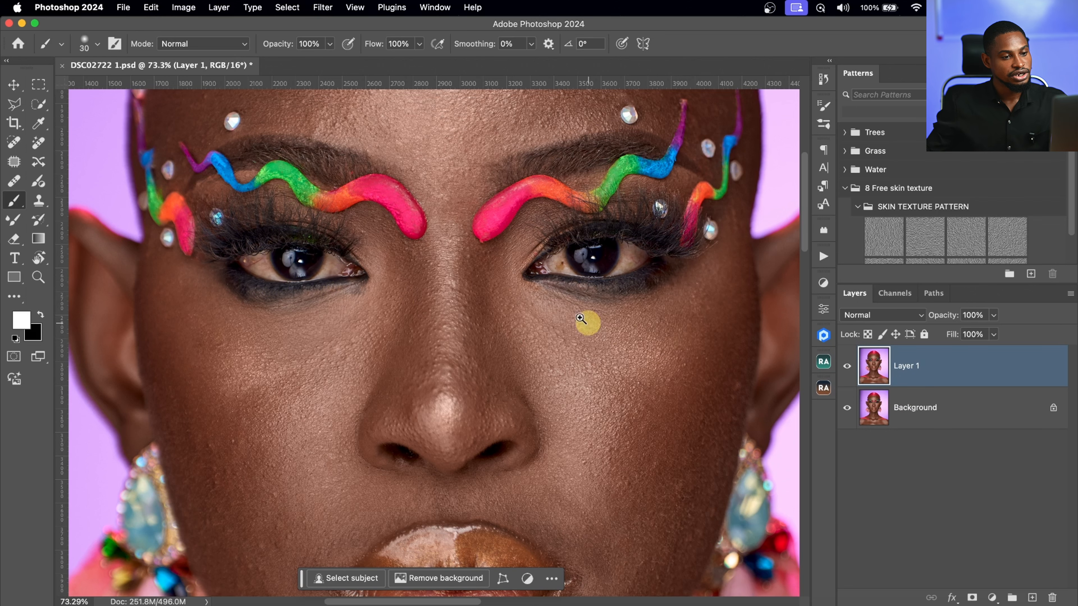
- Mark the flaws in the left-hand eye's lashes and the whites of both eyes with the Remove tool at brush size 25
key(z)
drag(587, 324, 537, 328)
key(b)
click(39, 143)
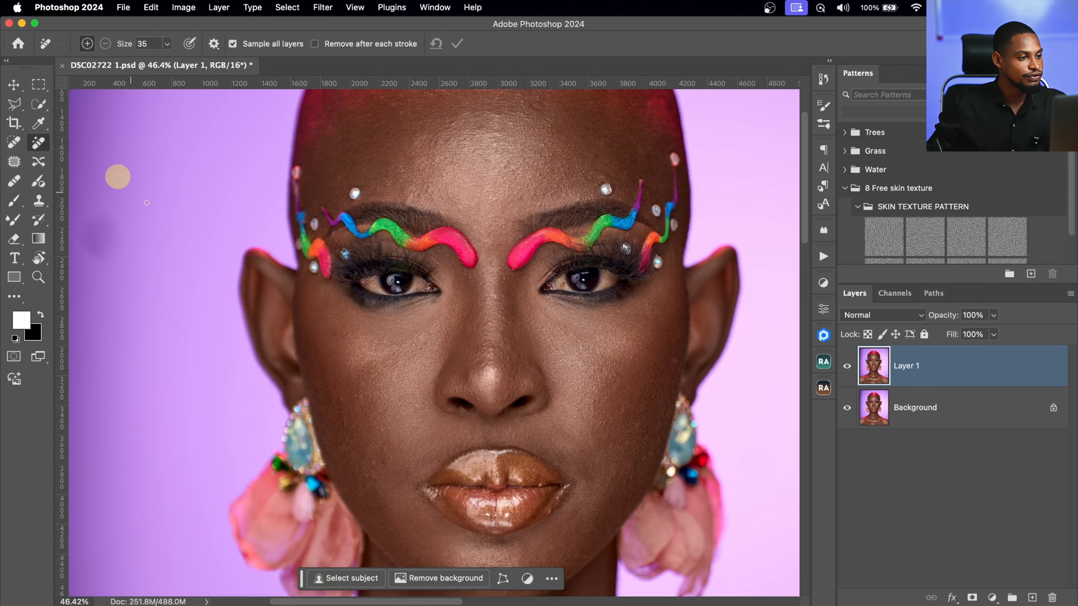
key(z)
mouse_move(392, 278)
mouse_down()
mouse_move(354, 244)
mouse_move(321, 241)
mouse_move(328, 276)
mouse_move(362, 282)
mouse_up()
key(j)
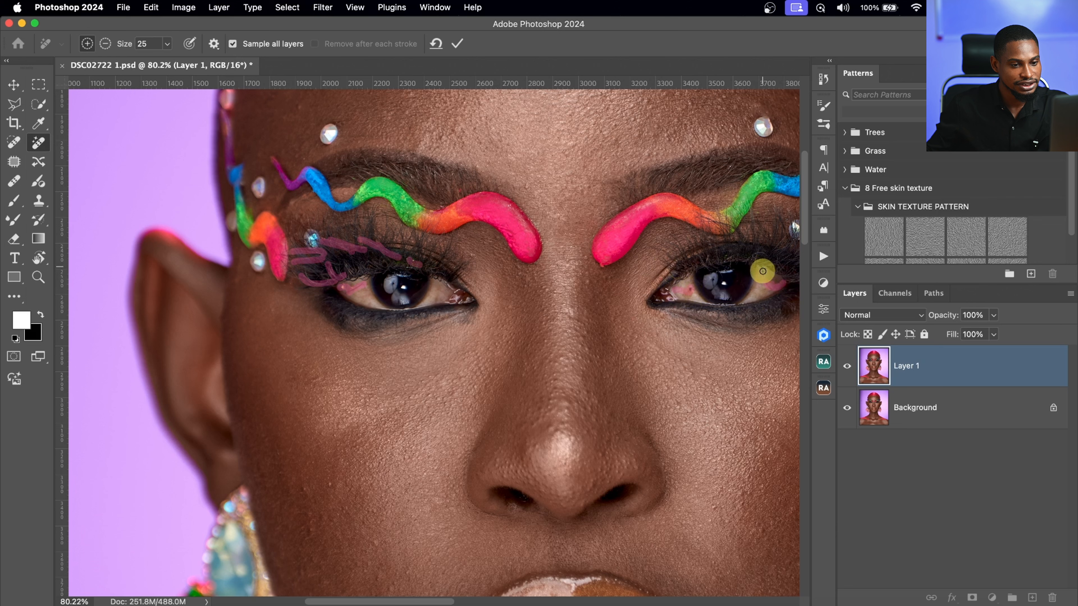
- Mark the flaws in the right-hand eye's upper lashes and in both eyebrows for removal, reducing the brush size to 20
mouse_move(705, 224)
mouse_down()
mouse_move(558, 277)
mouse_move(601, 289)
mouse_up()
key(bracketleft)
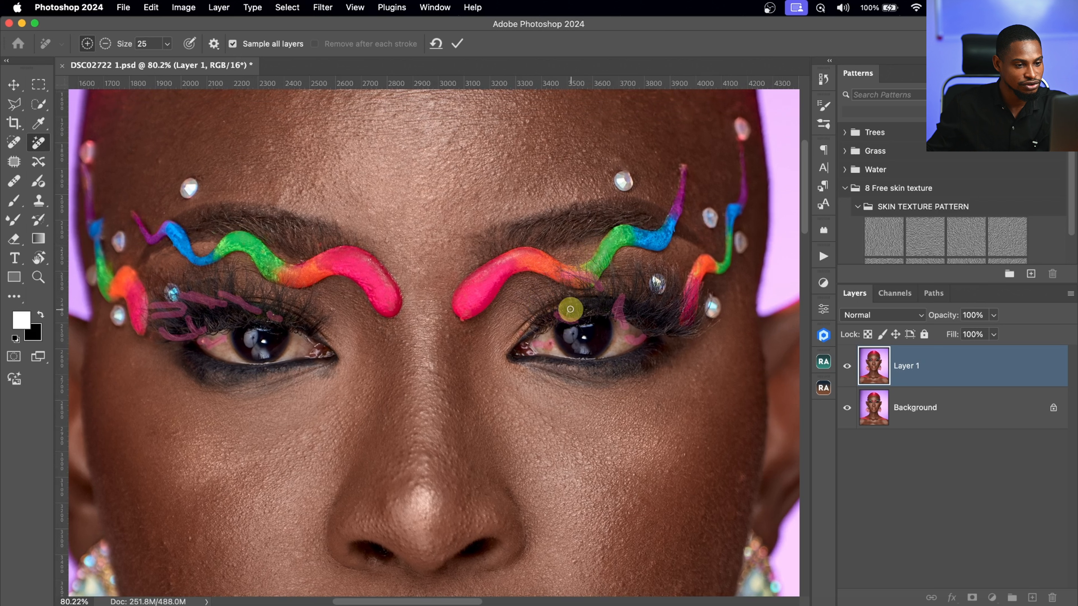
mouse_move(594, 306)
mouse_down()
mouse_move(587, 313)
mouse_move(681, 351)
mouse_move(704, 330)
mouse_move(677, 339)
mouse_move(709, 300)
mouse_move(670, 333)
mouse_move(677, 297)
mouse_move(647, 317)
mouse_move(631, 308)
mouse_up()
mouse_move(585, 231)
mouse_down()
mouse_move(599, 212)
mouse_move(576, 237)
mouse_move(568, 241)
mouse_move(577, 217)
mouse_move(546, 239)
mouse_move(555, 220)
mouse_move(588, 210)
mouse_move(619, 220)
mouse_move(595, 236)
mouse_move(647, 224)
mouse_move(562, 227)
mouse_move(579, 210)
mouse_move(537, 237)
mouse_up()
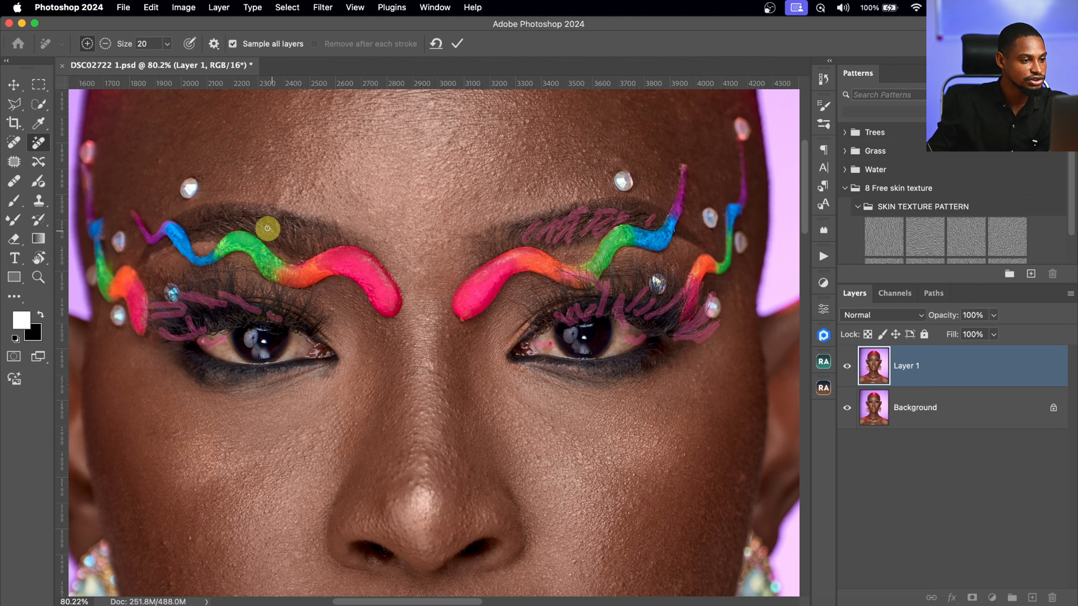
mouse_move(251, 232)
mouse_down()
mouse_move(216, 224)
mouse_move(233, 220)
mouse_move(219, 242)
mouse_up()
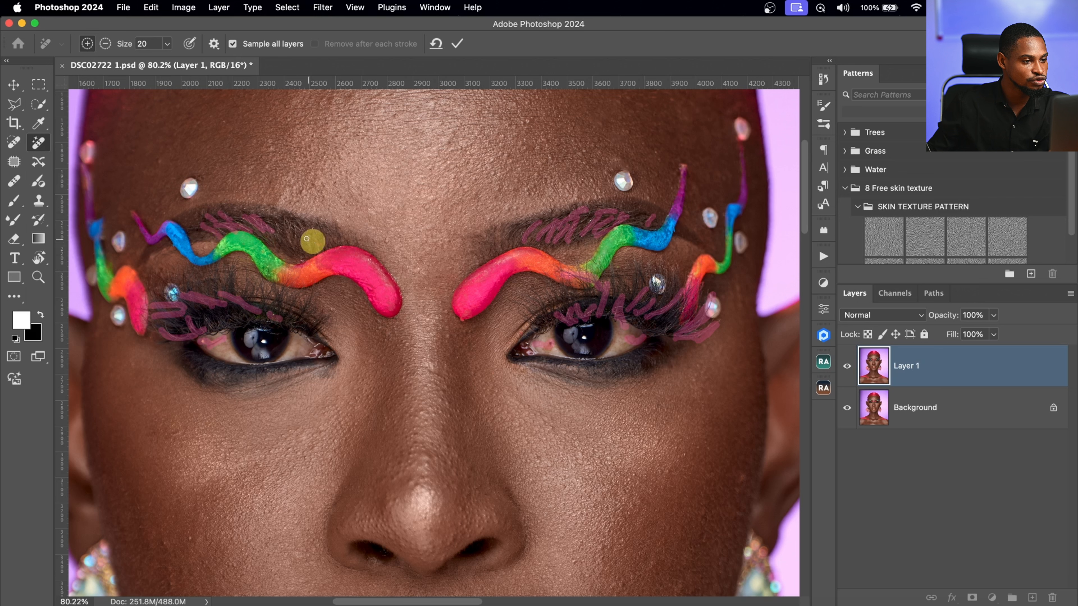
mouse_move(287, 229)
mouse_down()
mouse_move(316, 245)
mouse_move(303, 239)
mouse_up()
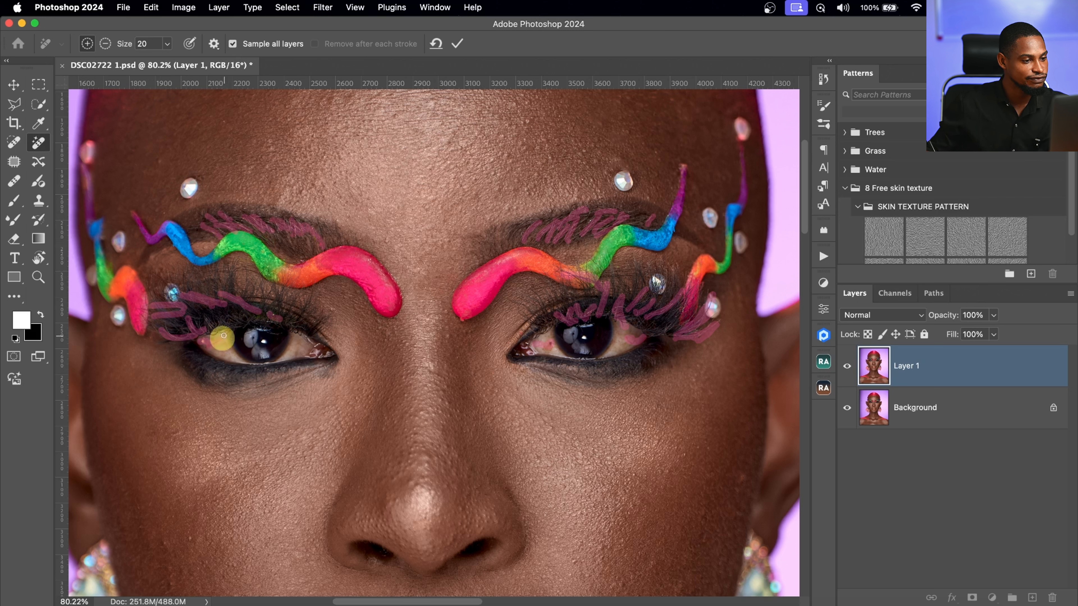
drag(204, 316, 192, 308)
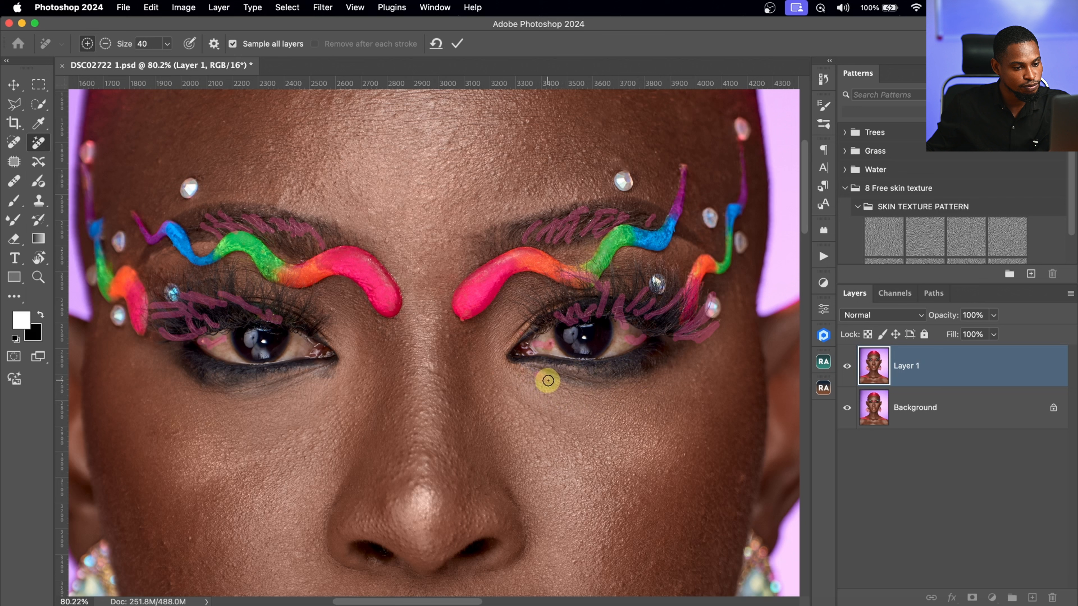
- Mark the fine creases under both eyes for removal at brush size 30
mouse_move(548, 381)
mouse_down()
mouse_move(587, 396)
mouse_move(539, 372)
mouse_move(628, 380)
mouse_up()
key(bracketleft)
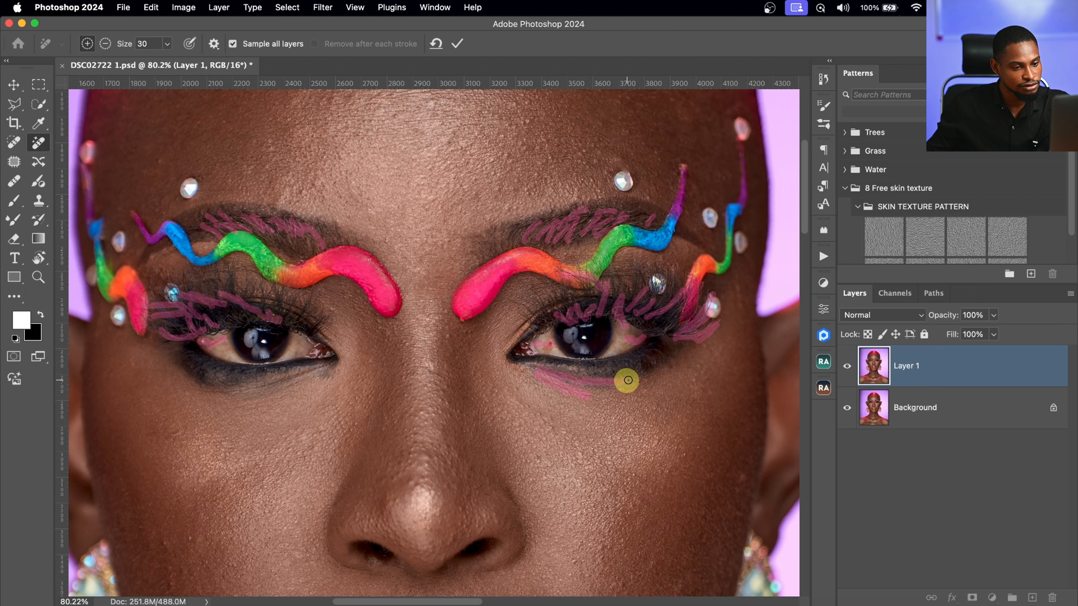
mouse_move(307, 374)
mouse_down()
mouse_move(256, 392)
mouse_move(204, 392)
mouse_move(271, 383)
mouse_move(280, 392)
mouse_move(333, 374)
mouse_move(276, 388)
mouse_up()
- Mark the small spots on the left-hand side of the forehead and on the left-hand cheek for removal
drag(268, 224, 445, 342)
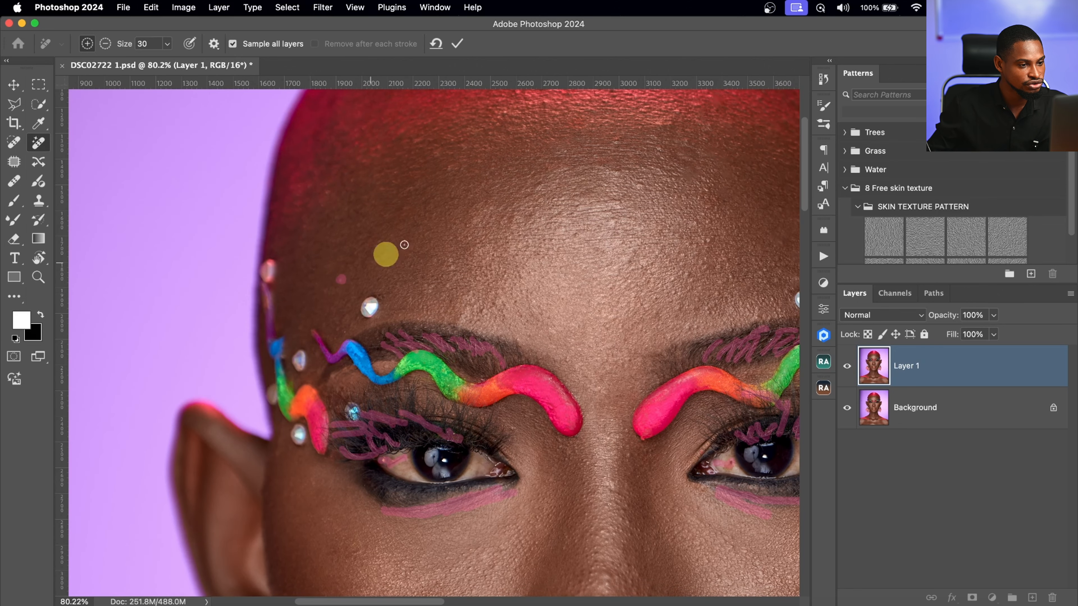
scroll(414, 248, down, 2)
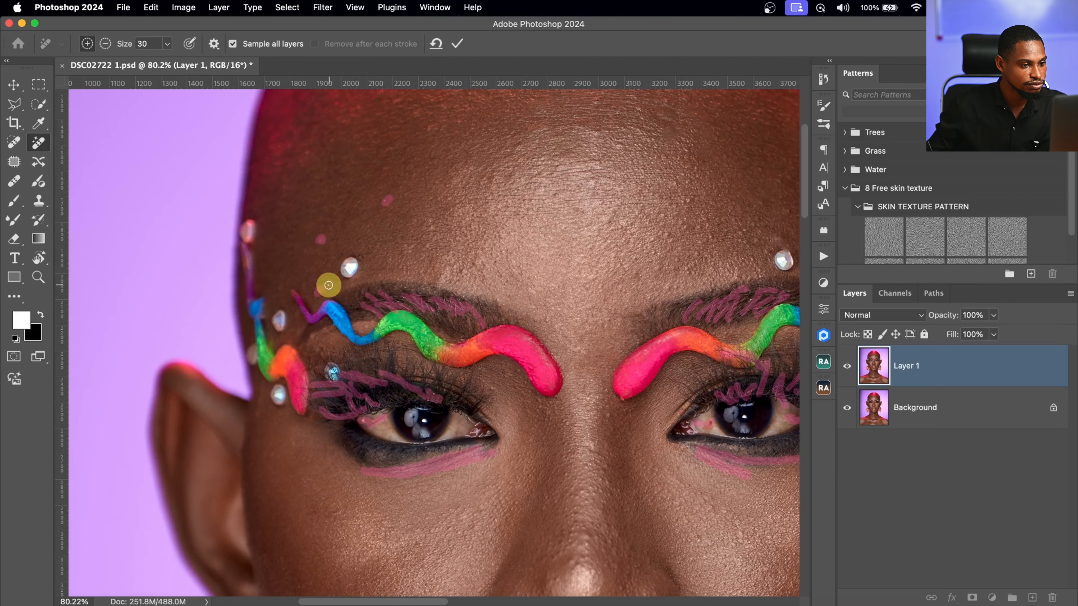
scroll(428, 293, down, 10)
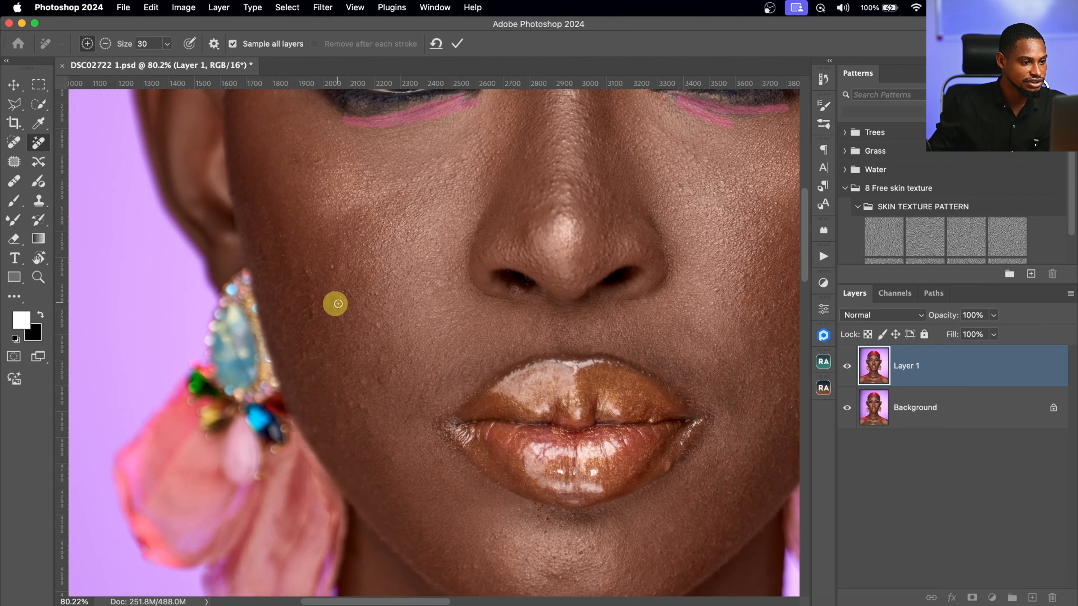
drag(308, 305, 313, 321)
click(306, 271)
click(335, 266)
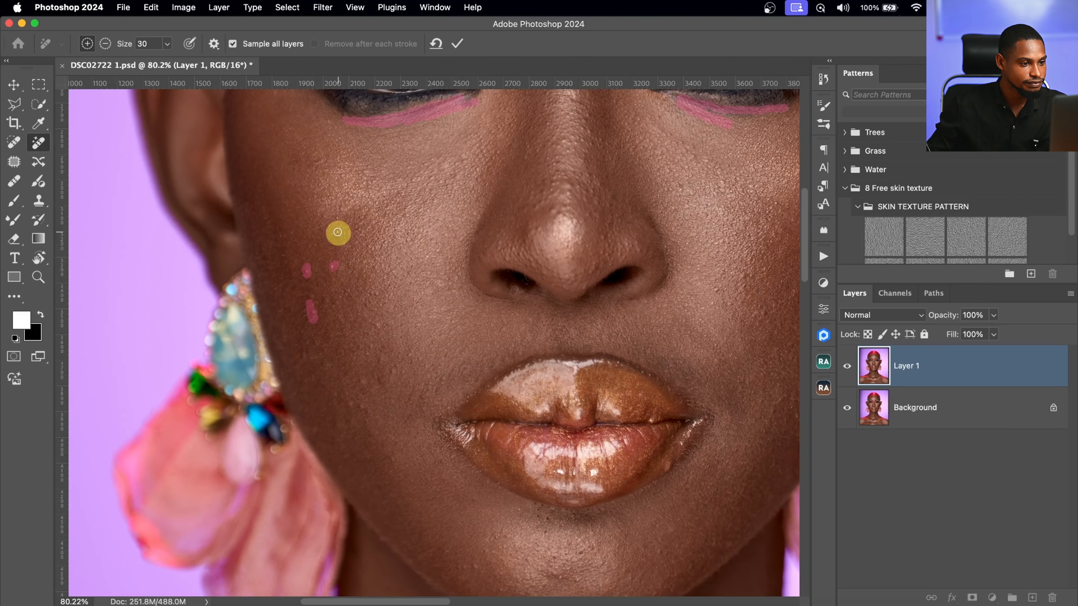
- Mark the spots inside both nostrils and along the right-hand corner of the lips for removal
scroll(464, 282, down, 3)
scroll(464, 281, right, 5)
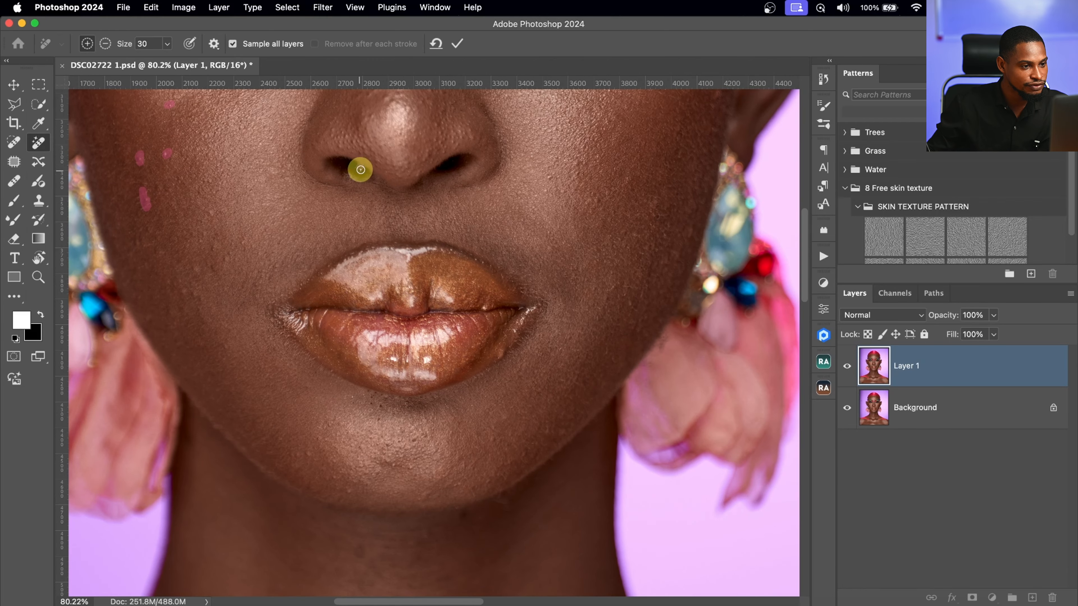
click(361, 170)
click(437, 170)
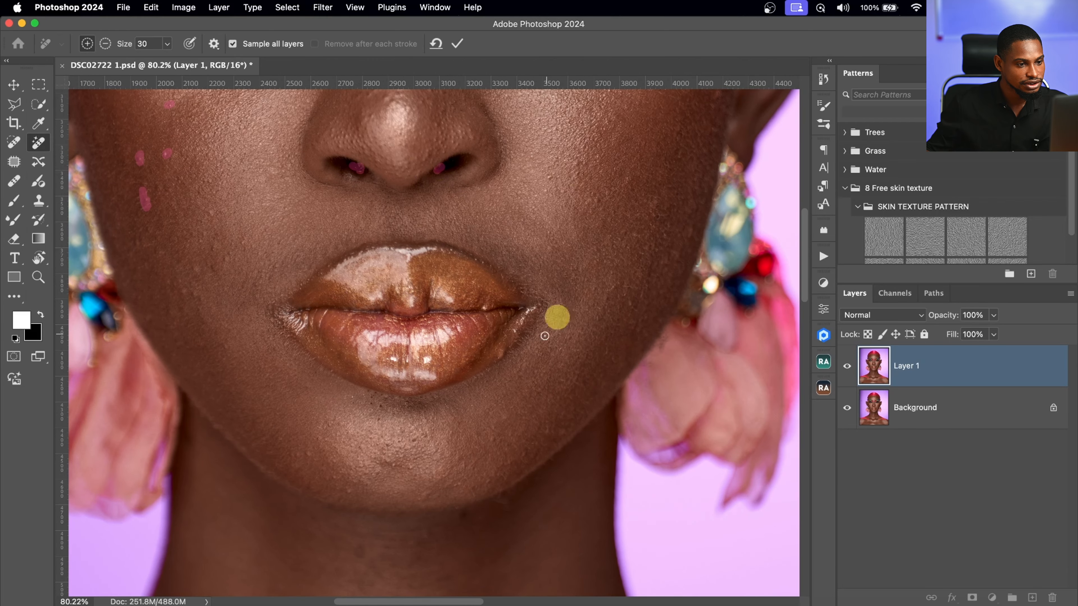
click(482, 309)
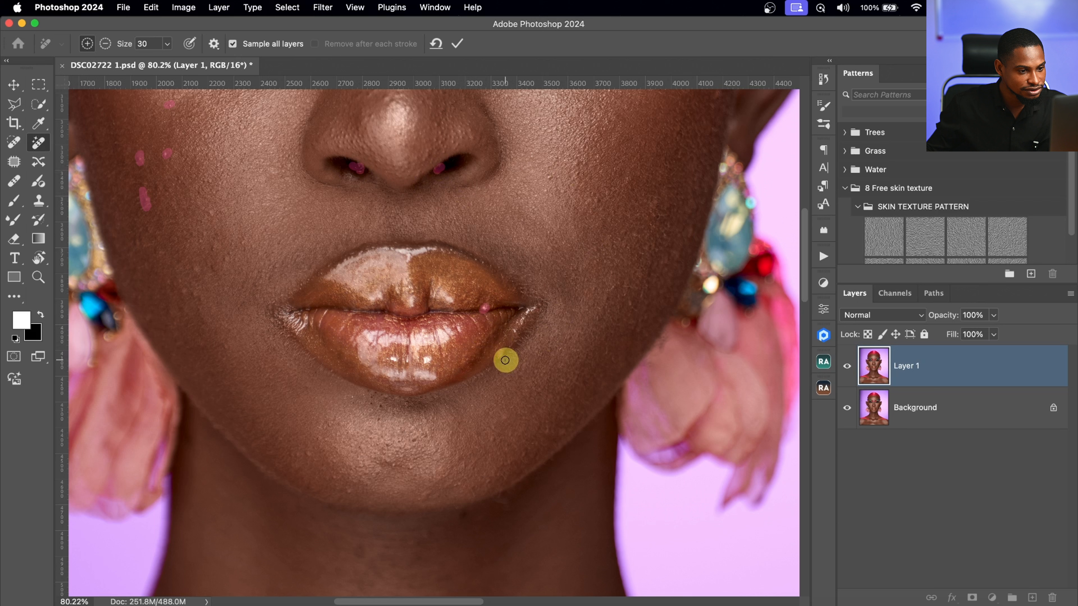
click(502, 354)
click(518, 336)
- Mark the small bumps below the lower lip and across the chin for removal
click(408, 405)
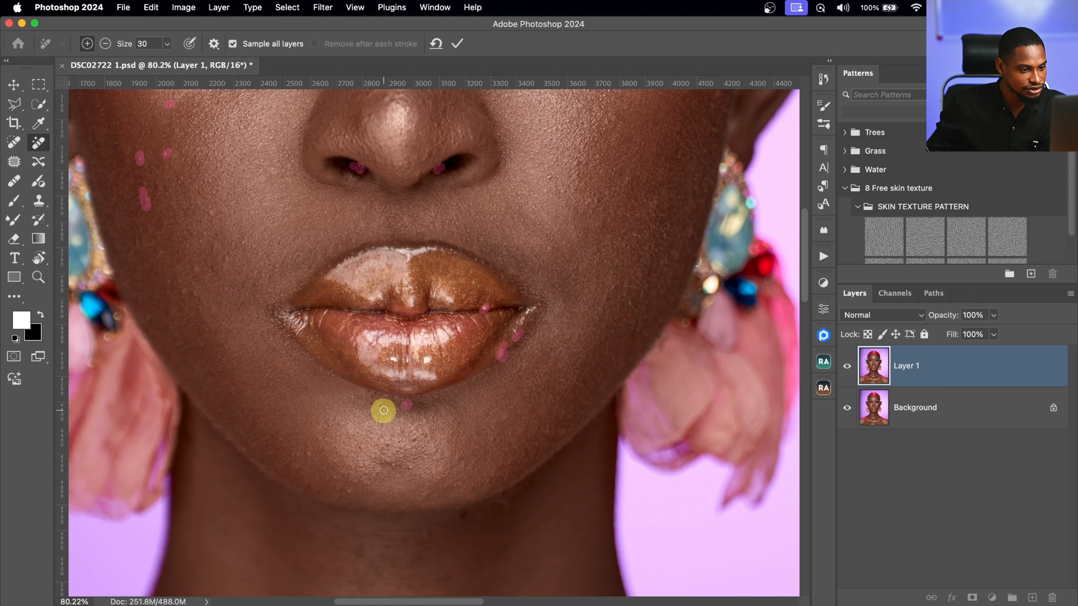
click(378, 418)
click(412, 439)
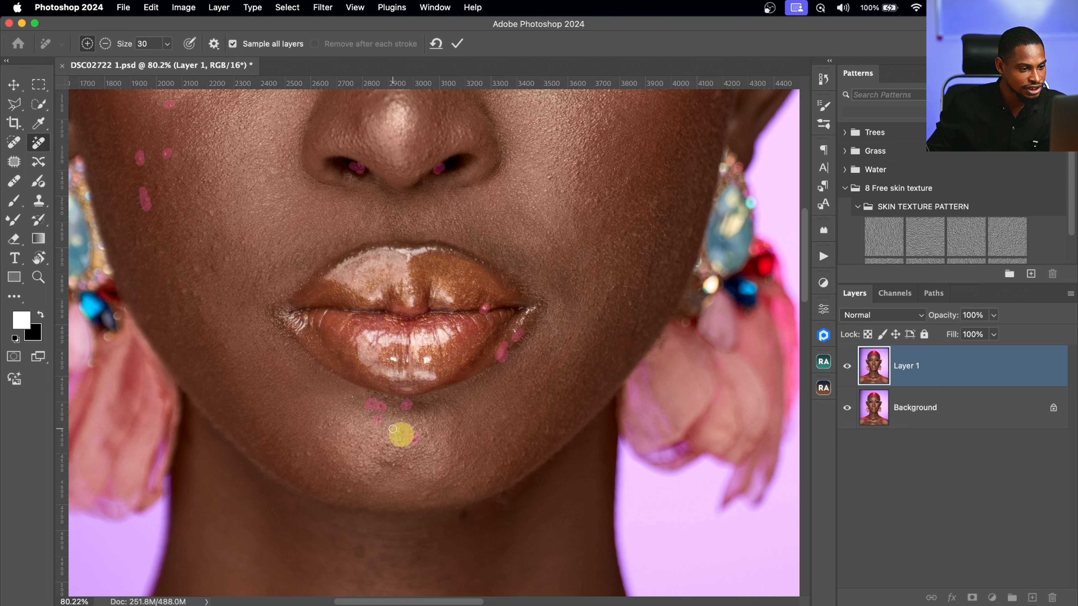
click(371, 404)
click(351, 397)
click(309, 451)
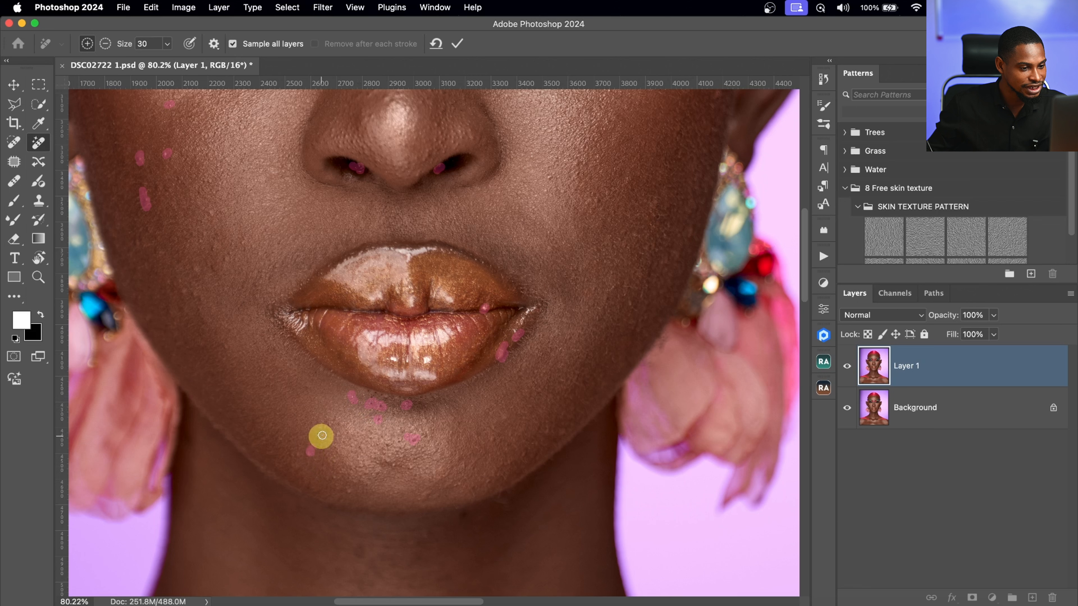
click(321, 437)
click(387, 445)
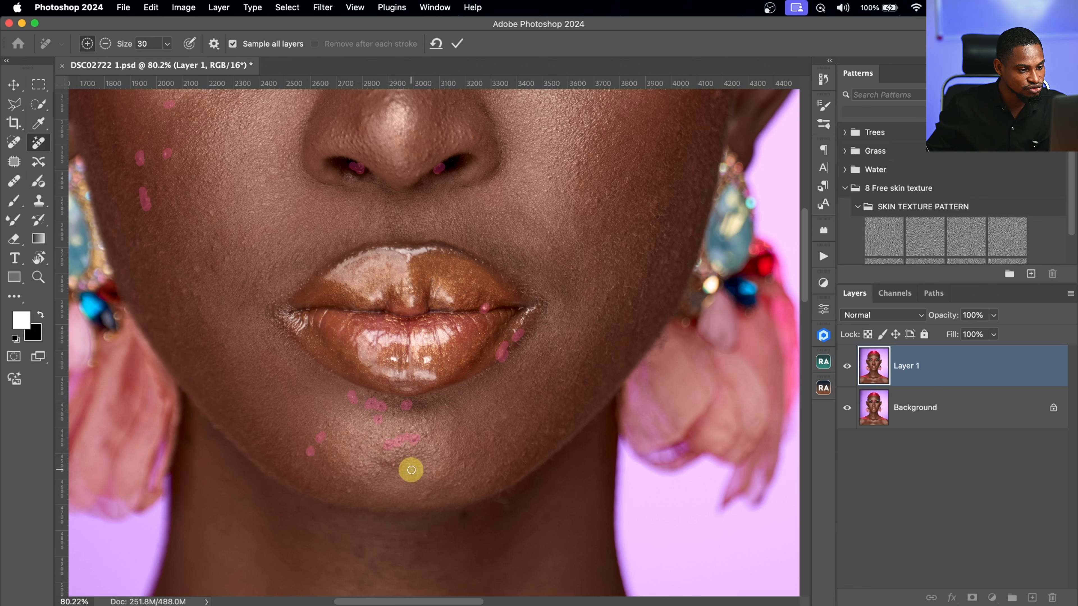
click(412, 470)
- Mark the blemishes above the right-hand mouth corner and across the lower right-hand cheek for removal
drag(625, 267, 524, 290)
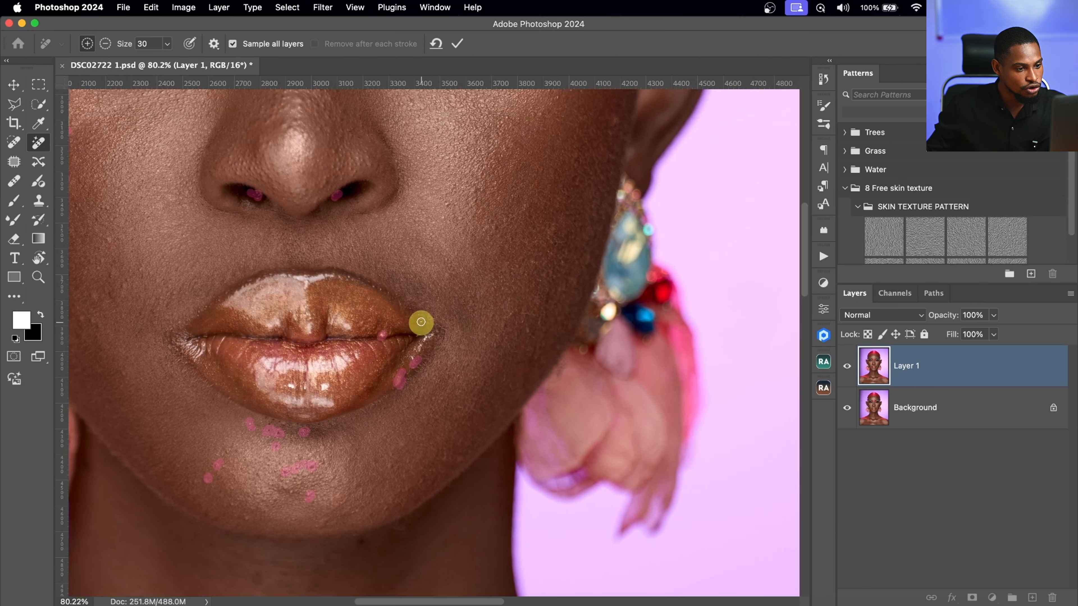
drag(423, 314, 418, 318)
drag(419, 310, 433, 307)
drag(505, 315, 519, 324)
click(525, 315)
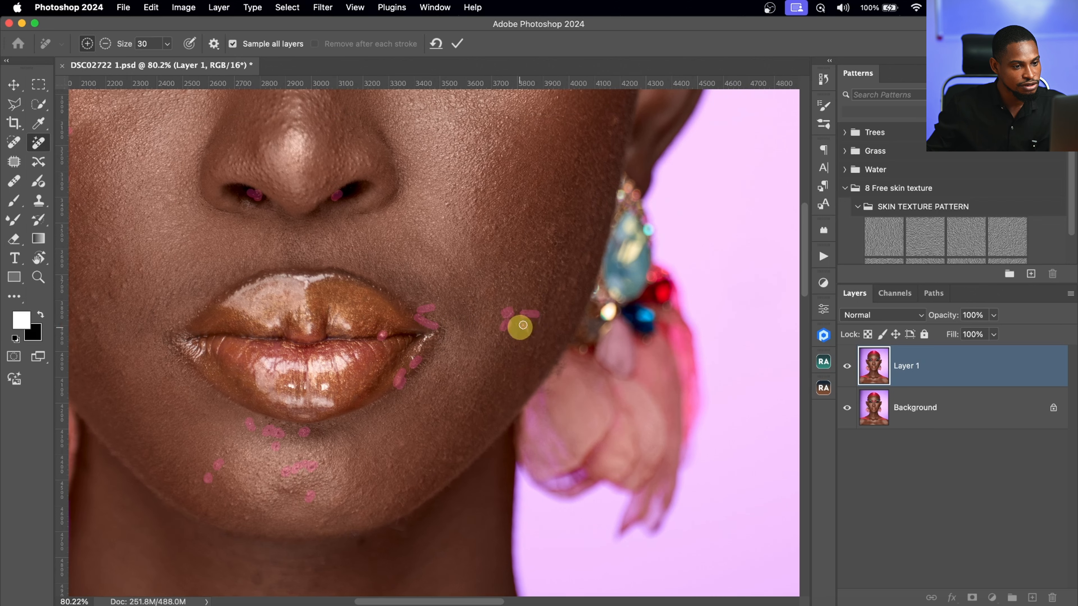
click(451, 206)
click(525, 208)
click(493, 229)
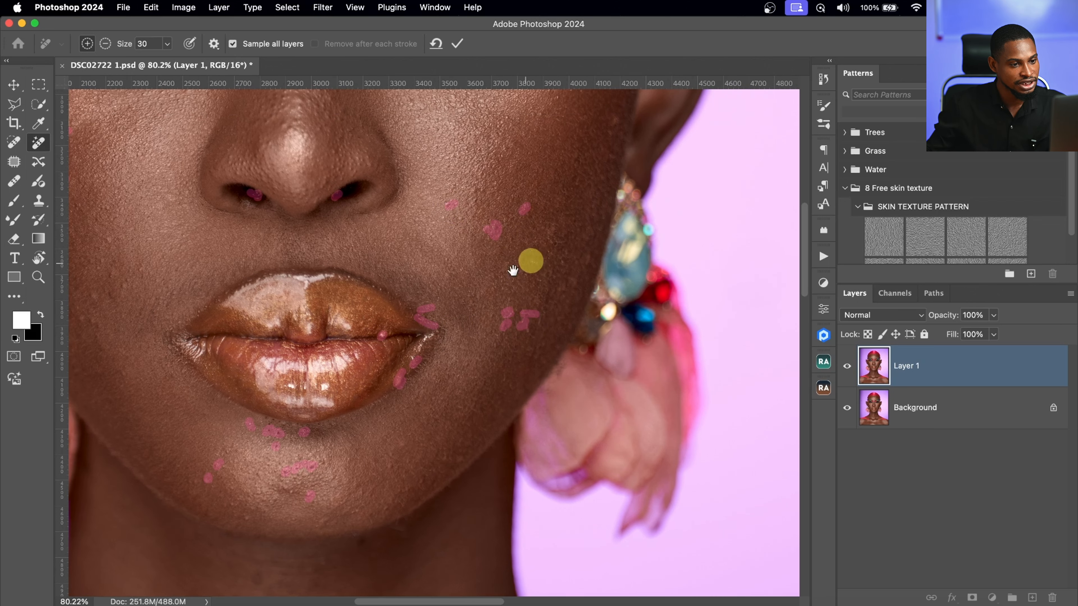
- Mark the spots on the outer right-hand cheek near the ear and below the outer eye corner for removal
drag(513, 270, 447, 325)
drag(484, 292, 488, 301)
drag(500, 239, 517, 358)
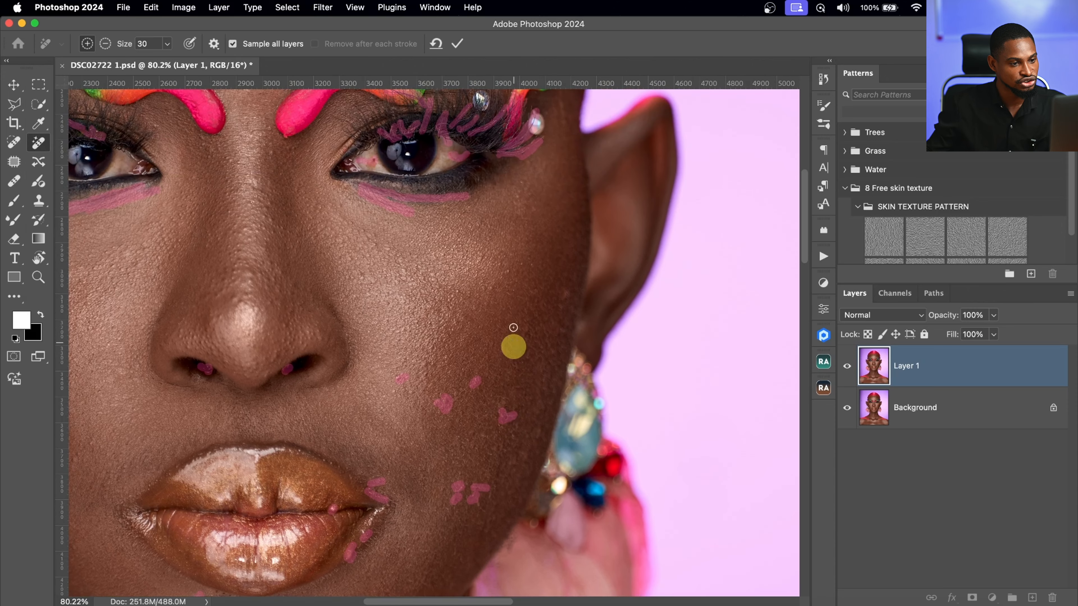
click(530, 265)
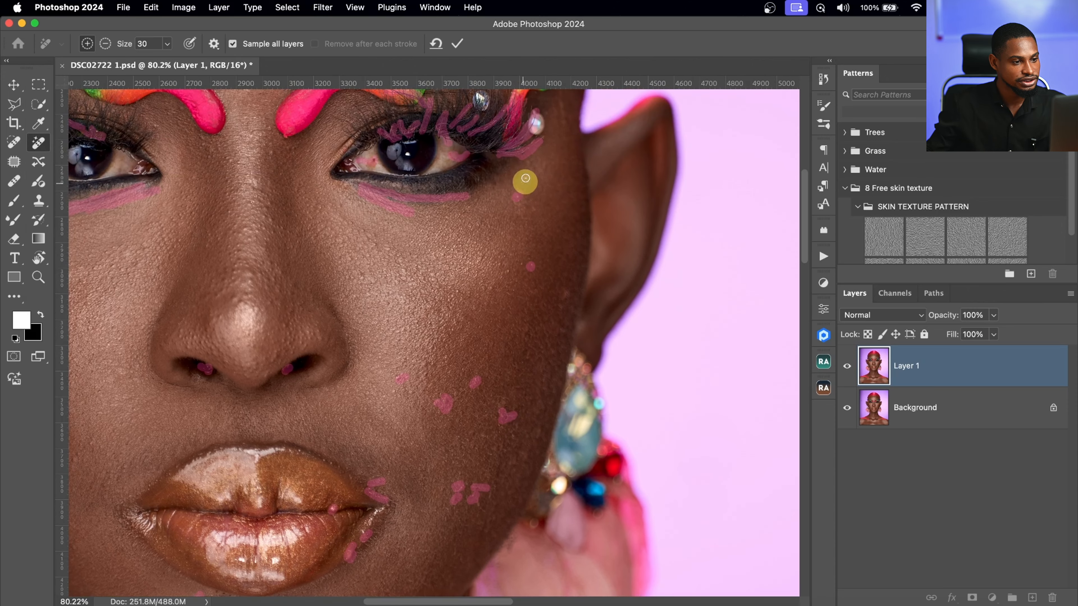
- Mark the remaining flaws in the right-hand eye's outer lashes, and remove all marked areas at once
drag(276, 253, 440, 385)
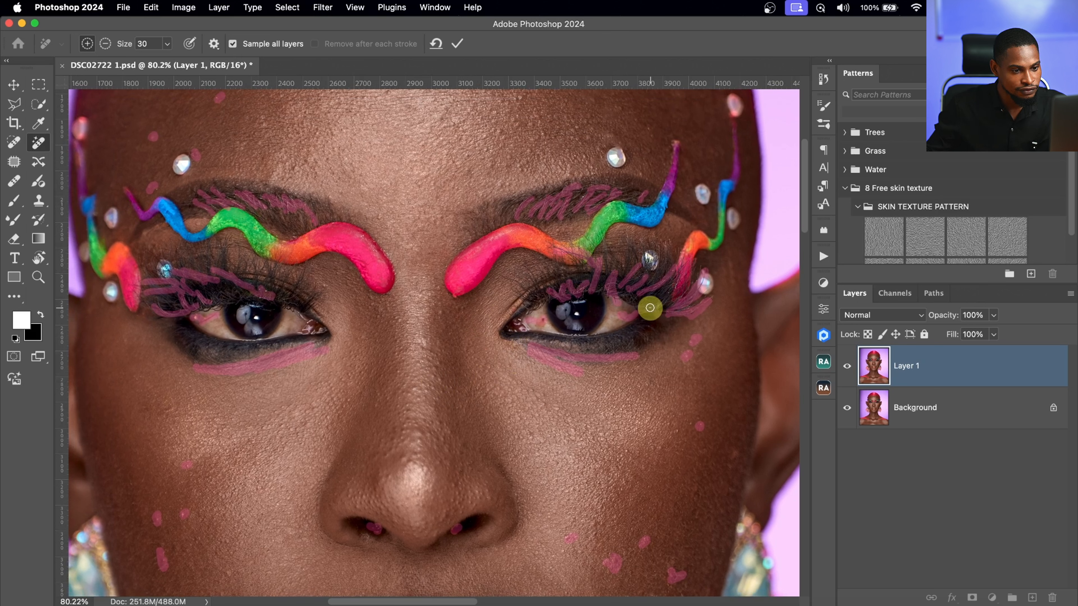
mouse_move(650, 308)
mouse_down()
mouse_move(665, 291)
mouse_move(691, 289)
mouse_move(697, 276)
mouse_move(682, 302)
mouse_up()
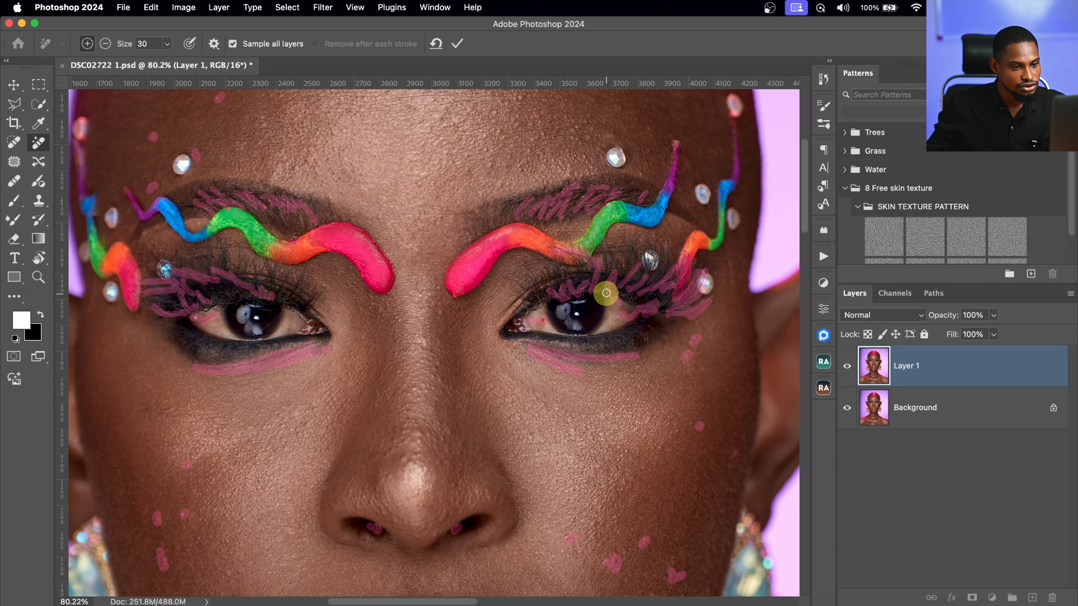
click(457, 46)
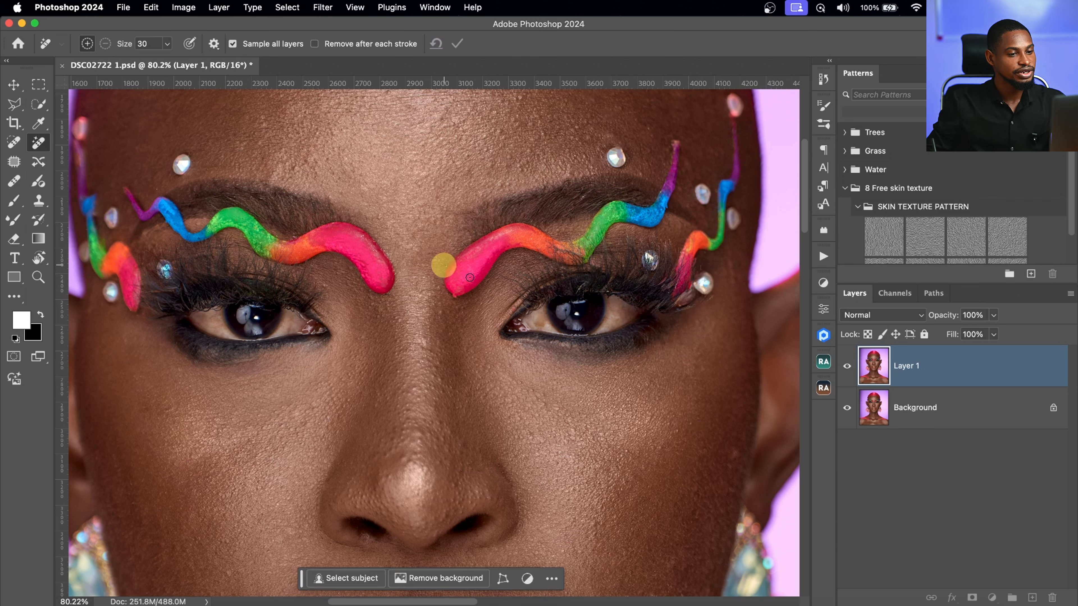
- Compare the eyes, brows and cheeks before and after the cleanup by toggling the visibility of Layer 1
click(847, 369)
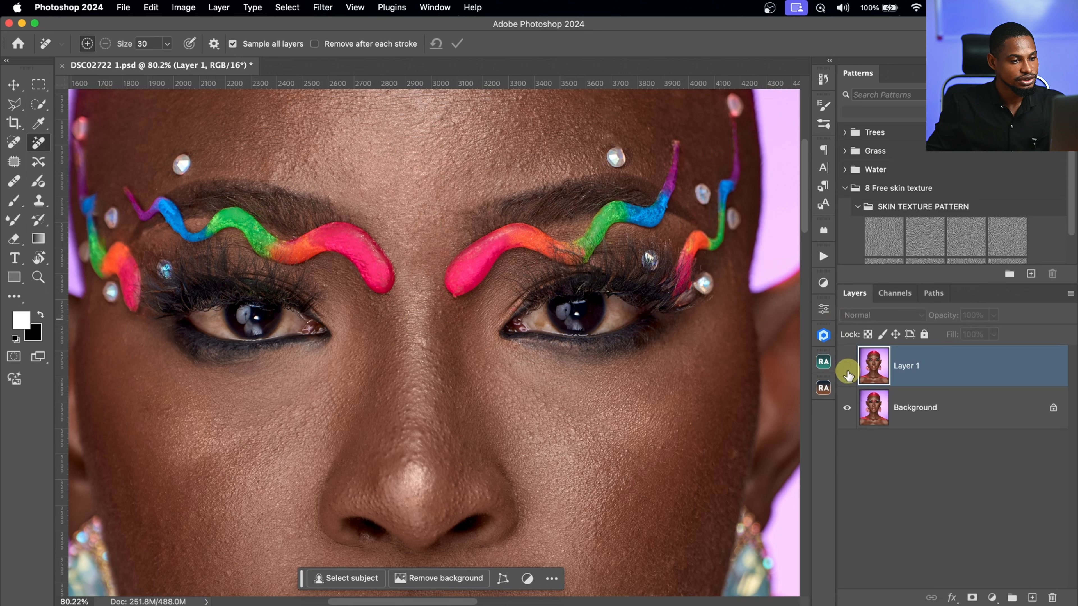
click(848, 375)
click(849, 376)
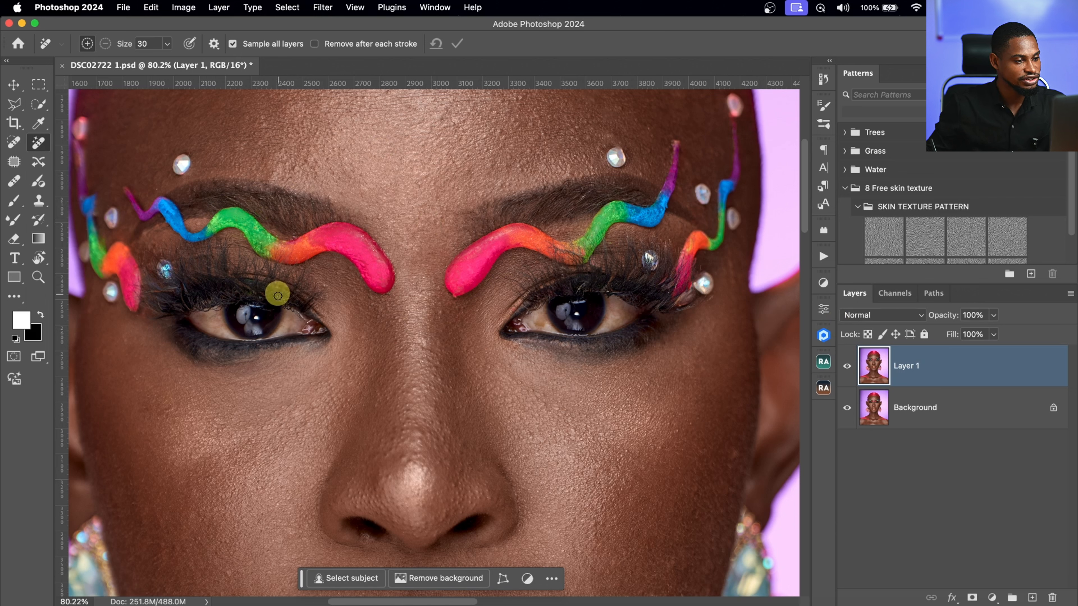
click(847, 373)
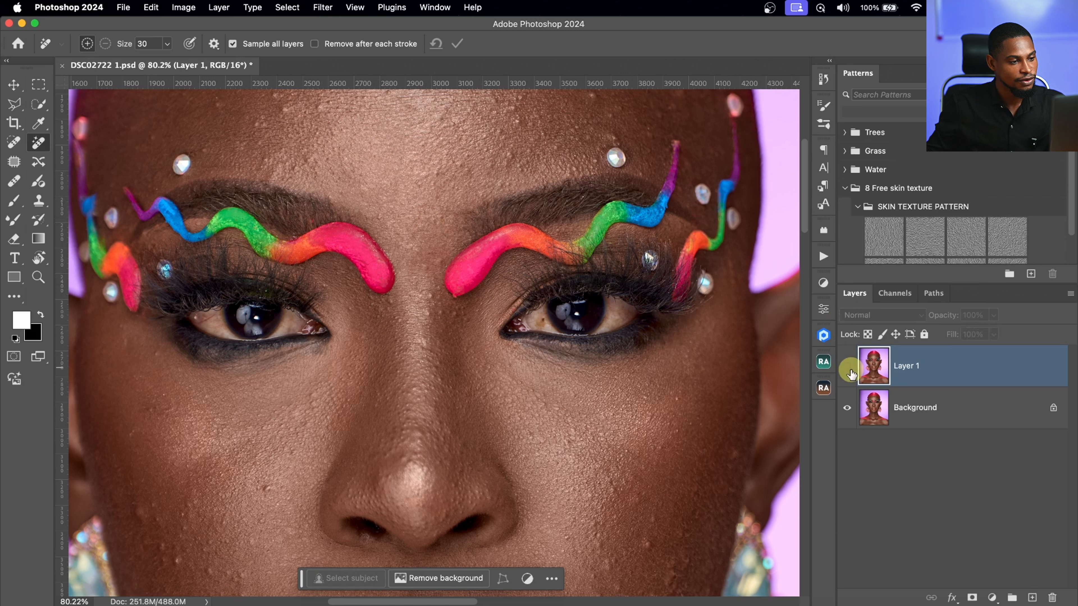
click(848, 374)
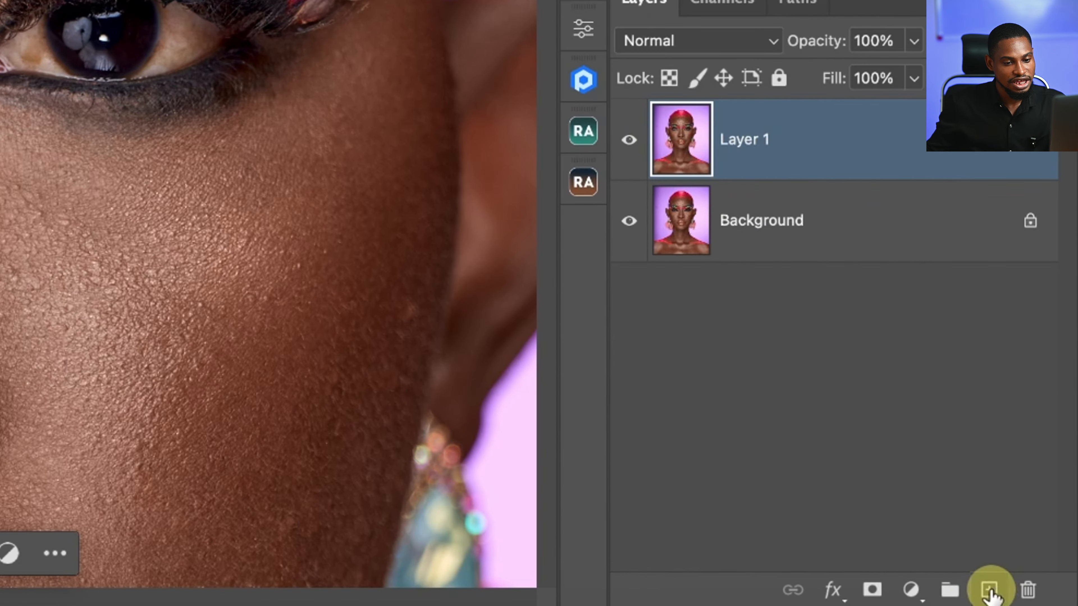
- Add a new layer and use the Remove tool to clean stray lashes across the upper lids and outer corners of both eyes
click(990, 590)
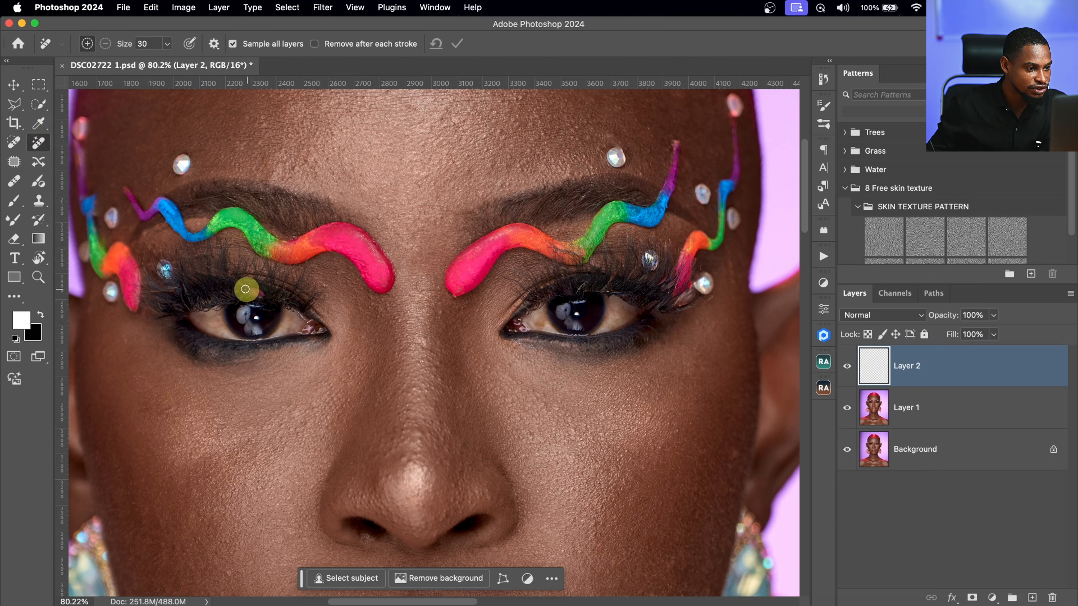
drag(228, 278, 223, 272)
mouse_move(608, 291)
mouse_down()
mouse_move(614, 268)
mouse_move(590, 280)
mouse_up()
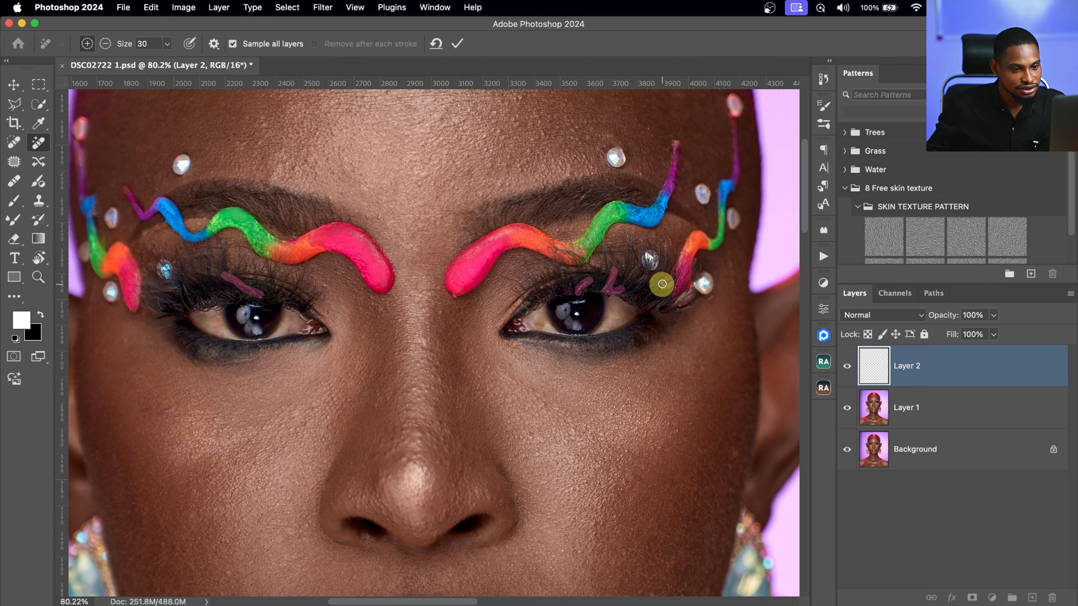
drag(660, 284, 674, 269)
mouse_move(667, 310)
mouse_down()
mouse_move(698, 295)
mouse_move(682, 302)
mouse_up()
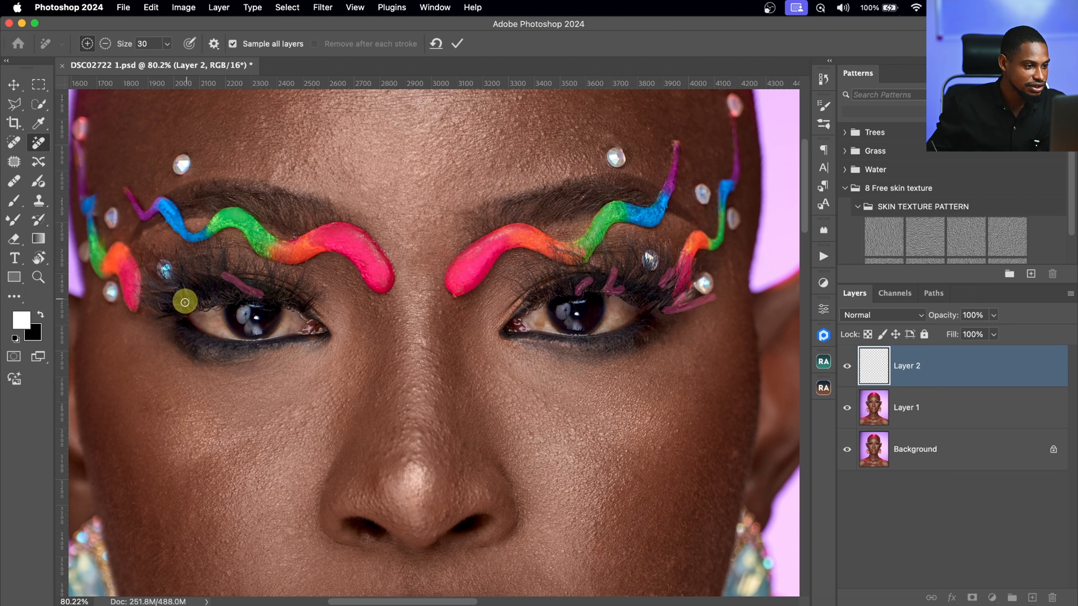
mouse_move(186, 290)
mouse_down()
mouse_move(156, 291)
mouse_move(158, 308)
mouse_up()
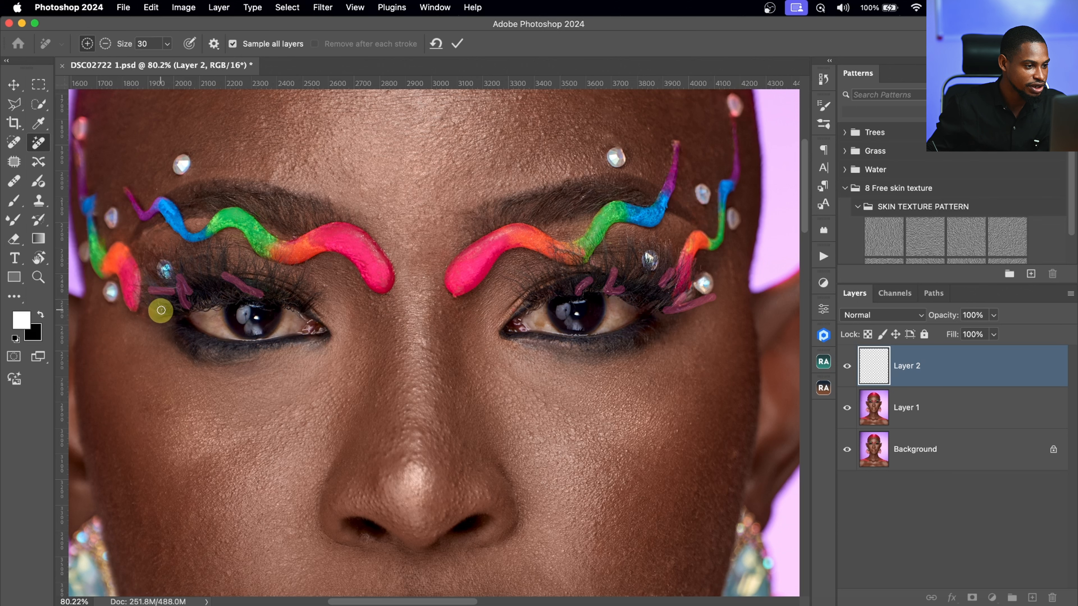
click(457, 44)
- Group Layer 1 and Layer 2 together
key(super+0)
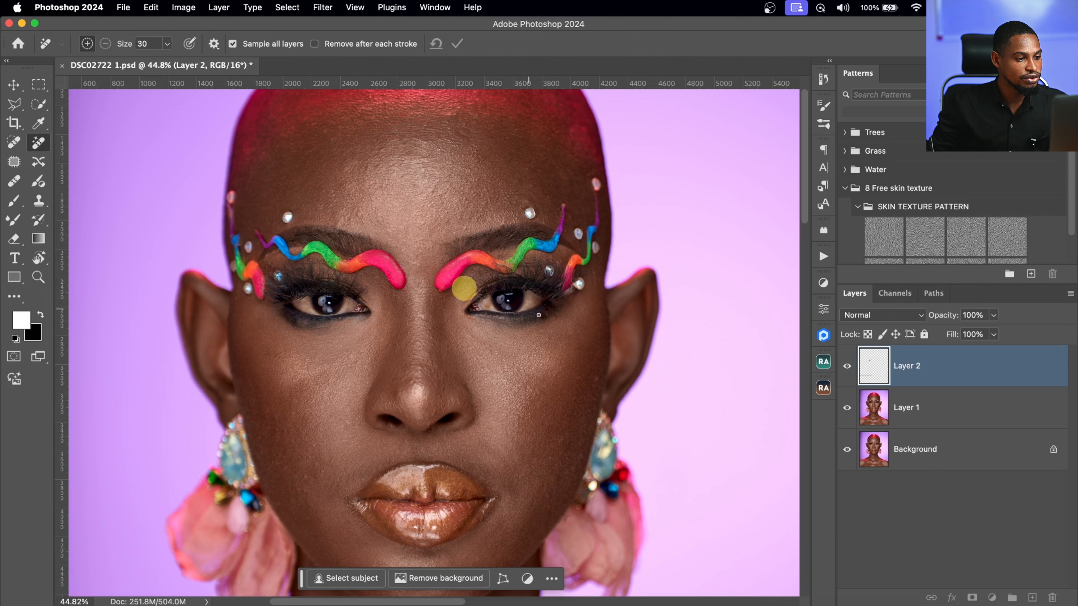
click(921, 408)
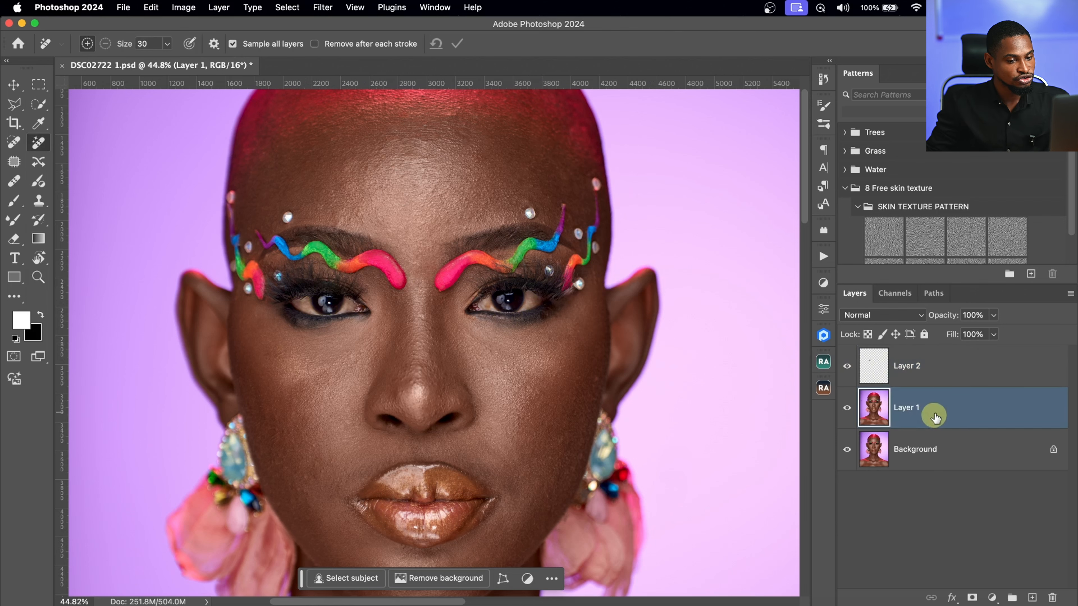
shift+click(945, 377)
key(super+g)
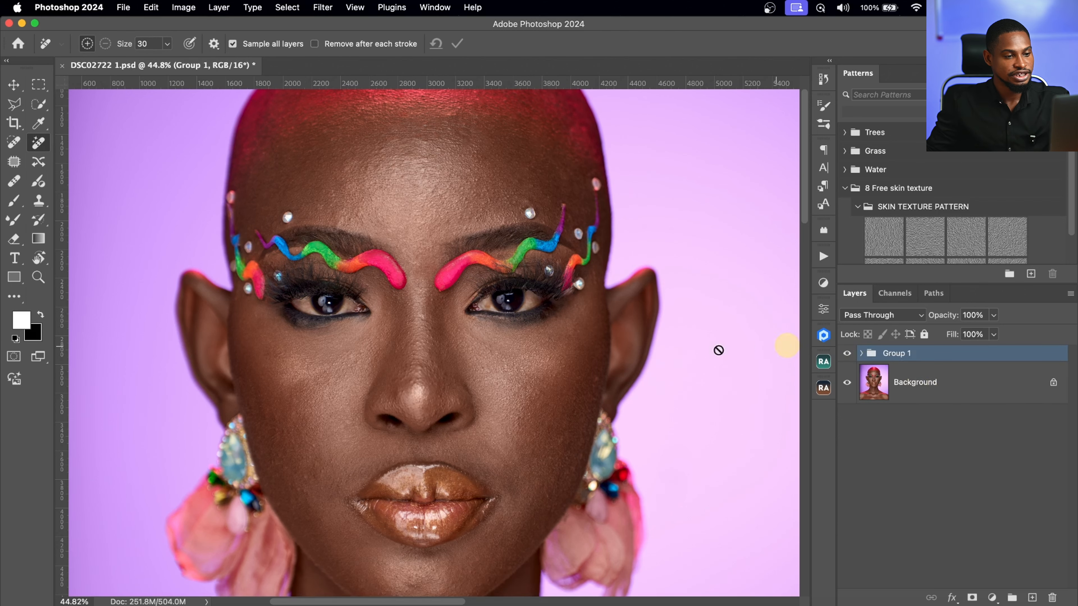
- Compare the face before and after the cleanup by toggling the visibility of Group 1
key(z)
drag(500, 325, 529, 332)
key(z)
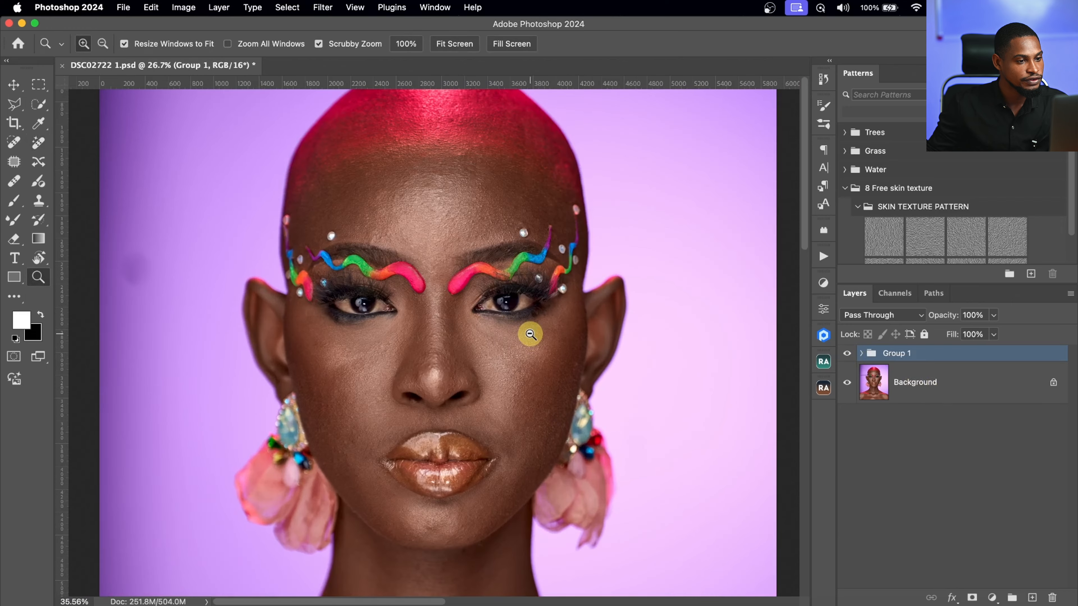
click(848, 354)
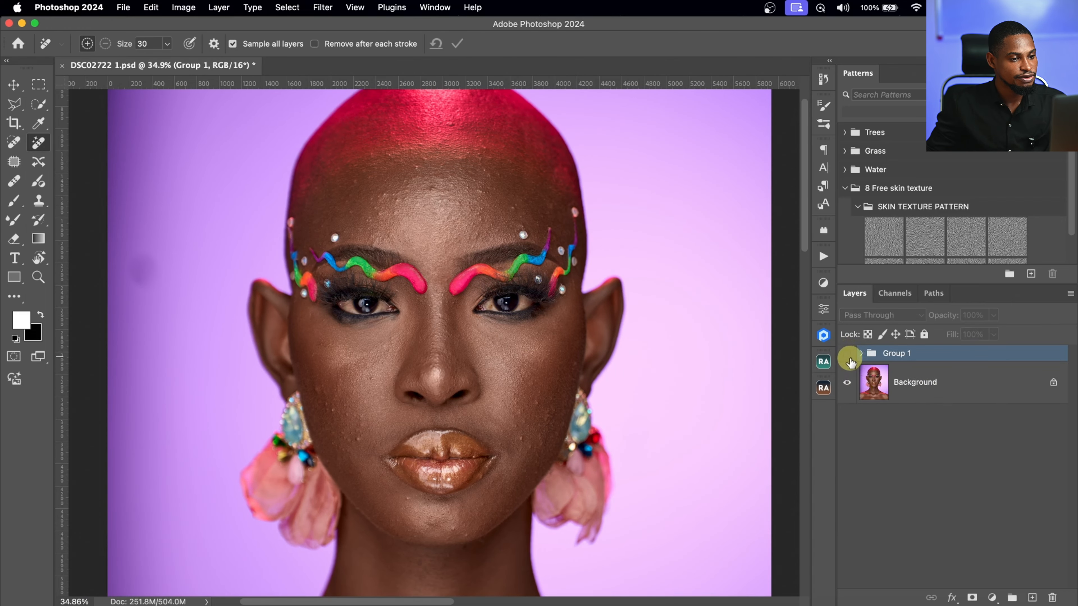
click(850, 358)
click(848, 360)
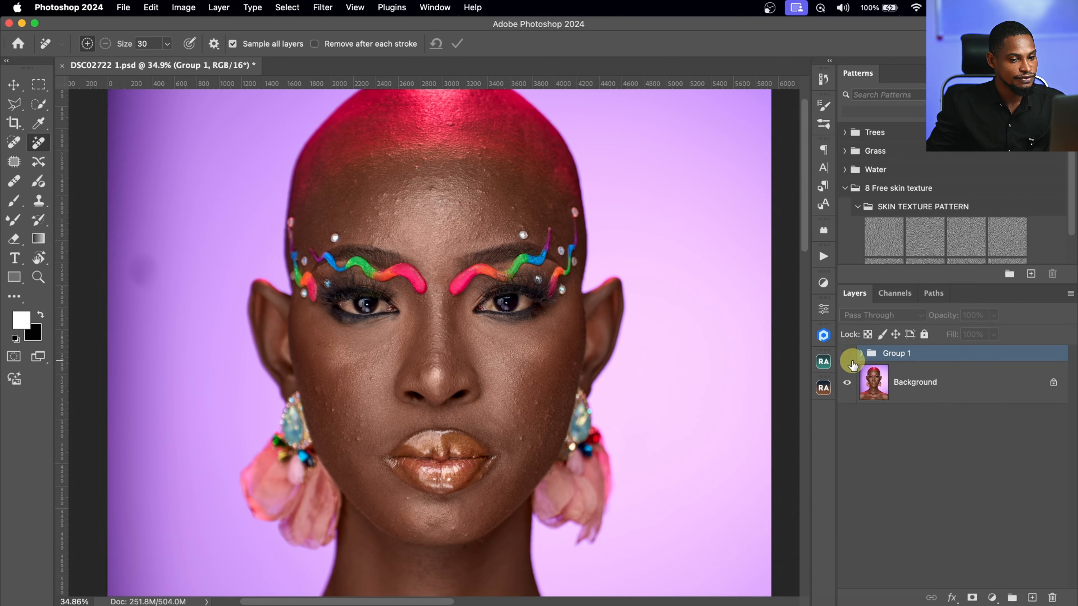
click(849, 358)
- On Layer 2 inside Group 1, remove the stray lashes over the orange paint above the right-hand eye with a size 25 Remove brush
click(860, 354)
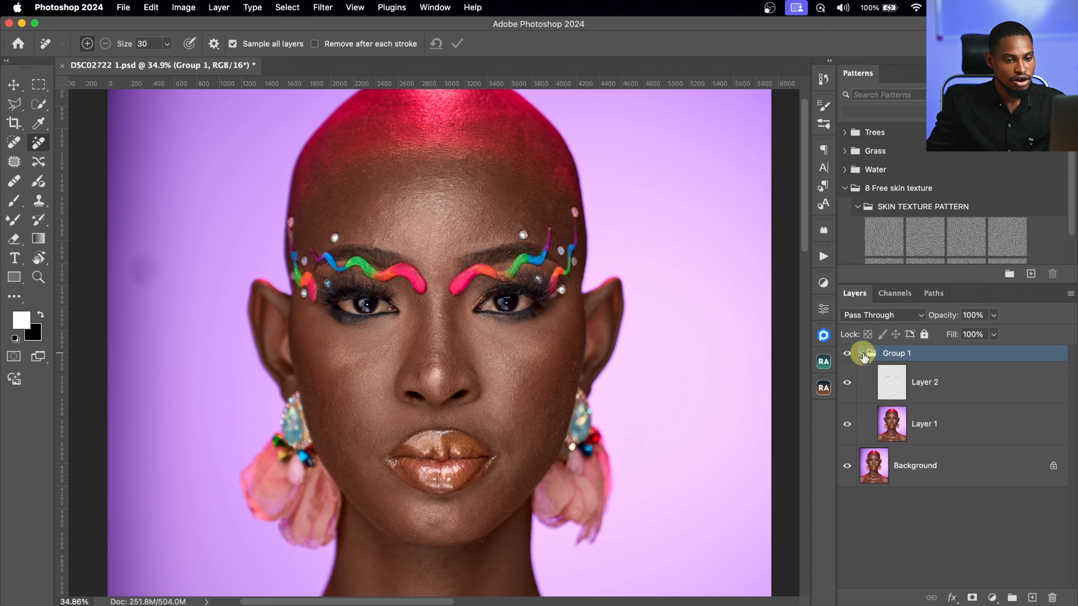
click(889, 383)
key(z)
drag(554, 281, 584, 289)
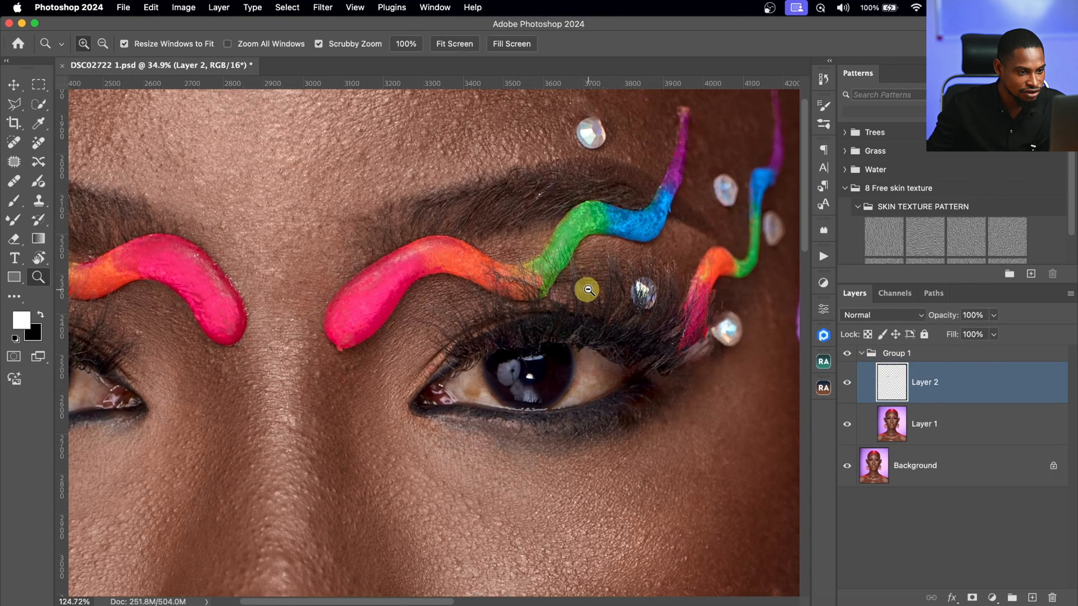
key(j)
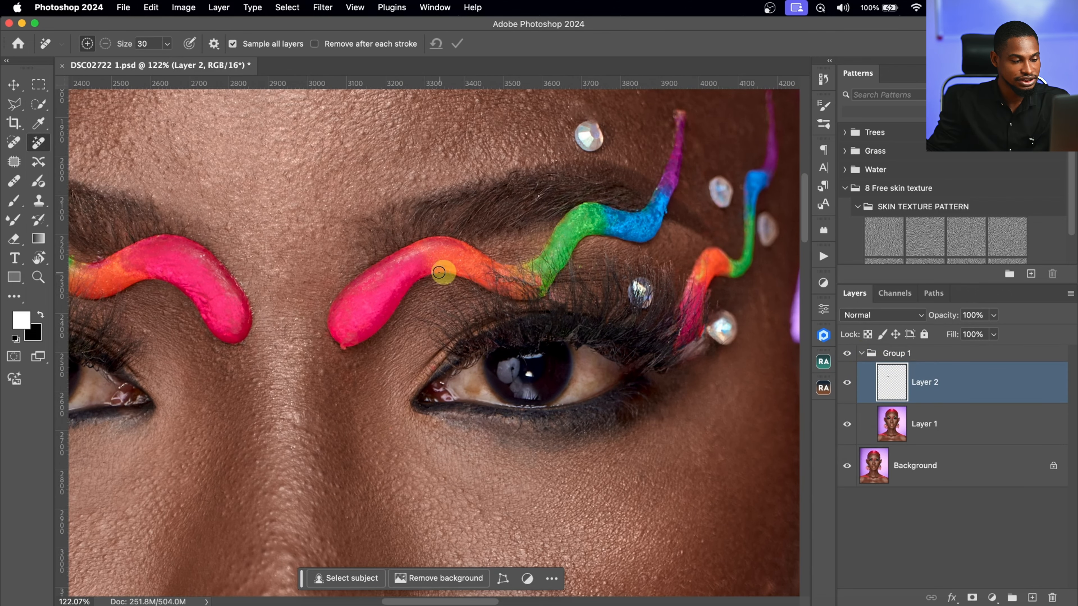
key(bracketleft)
key(bracketleft)
key(bracketleft)
key(bracketright)
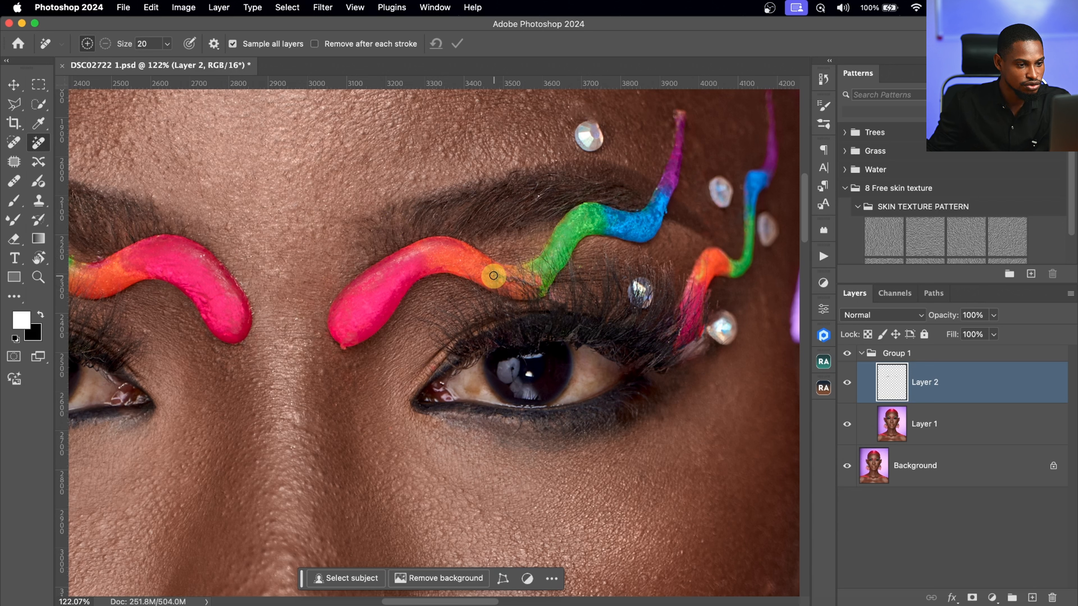
mouse_move(497, 274)
mouse_down()
mouse_move(536, 289)
mouse_move(493, 276)
mouse_up()
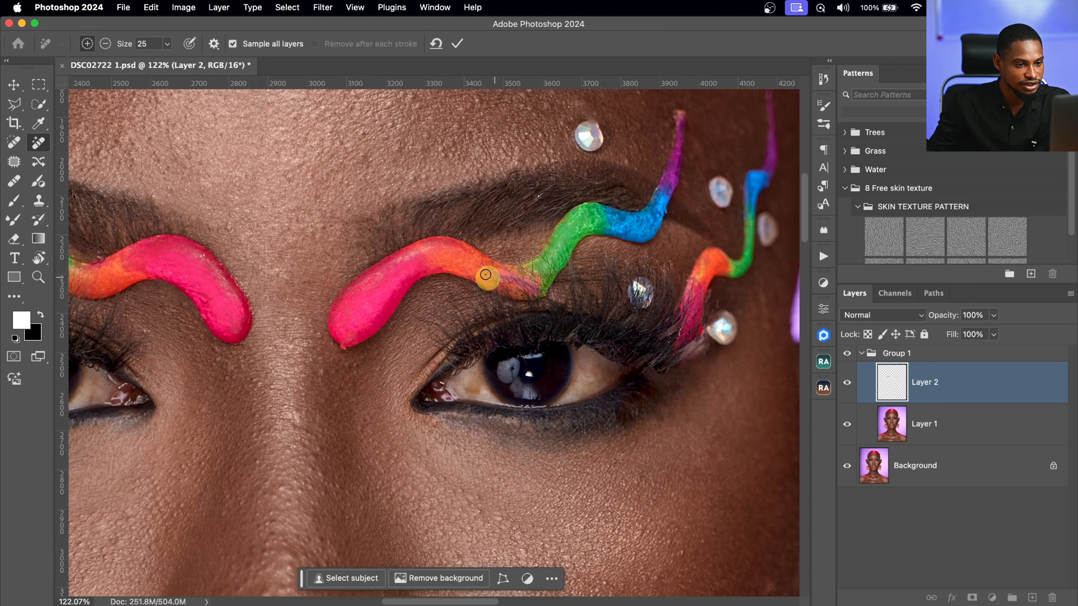
click(458, 42)
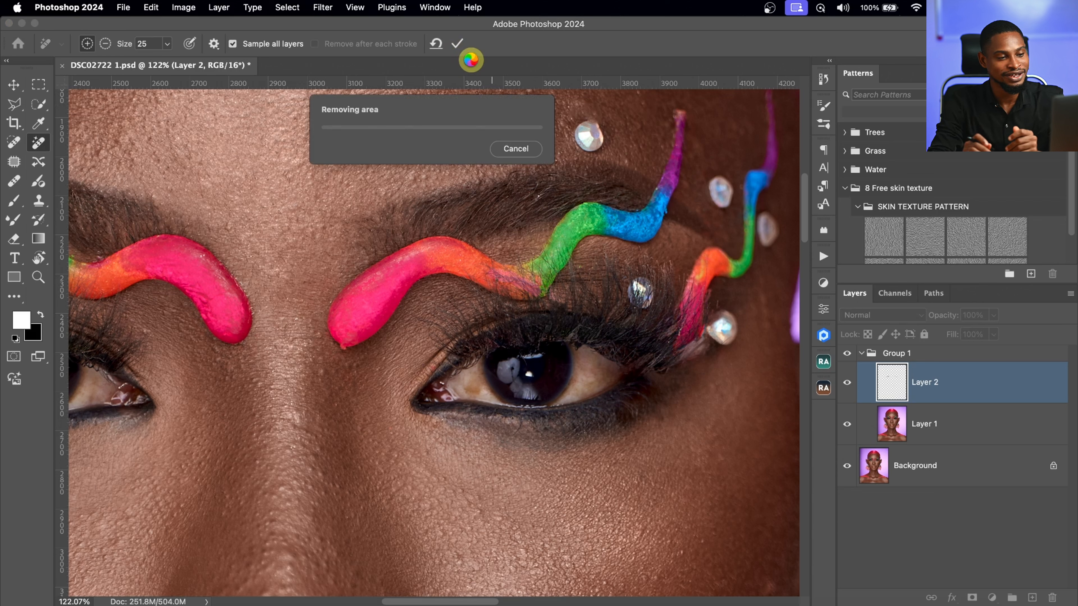
key(z)
drag(529, 284, 453, 299)
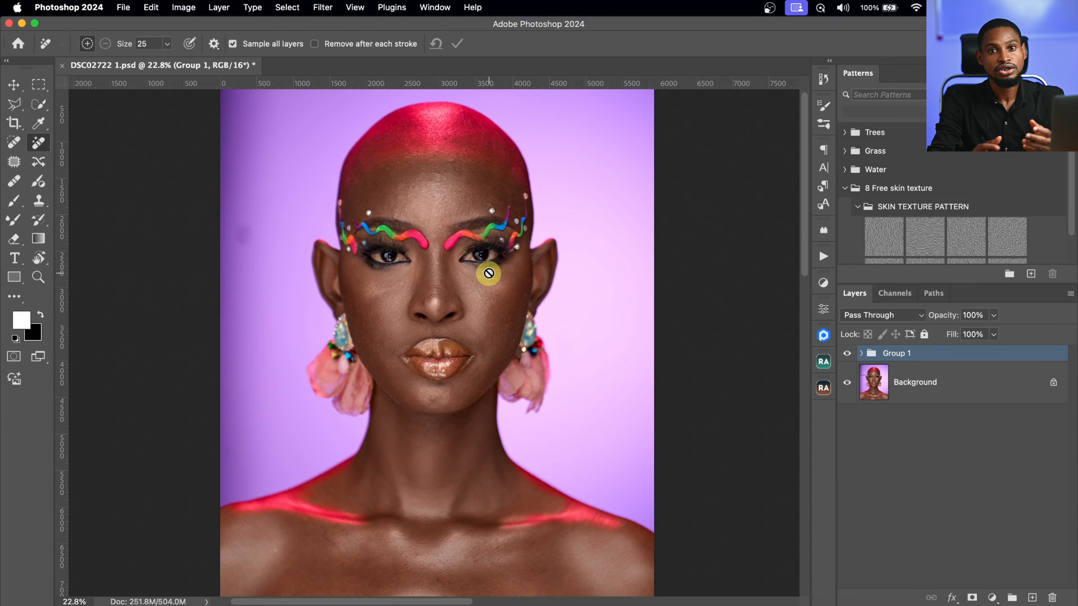
key(z)
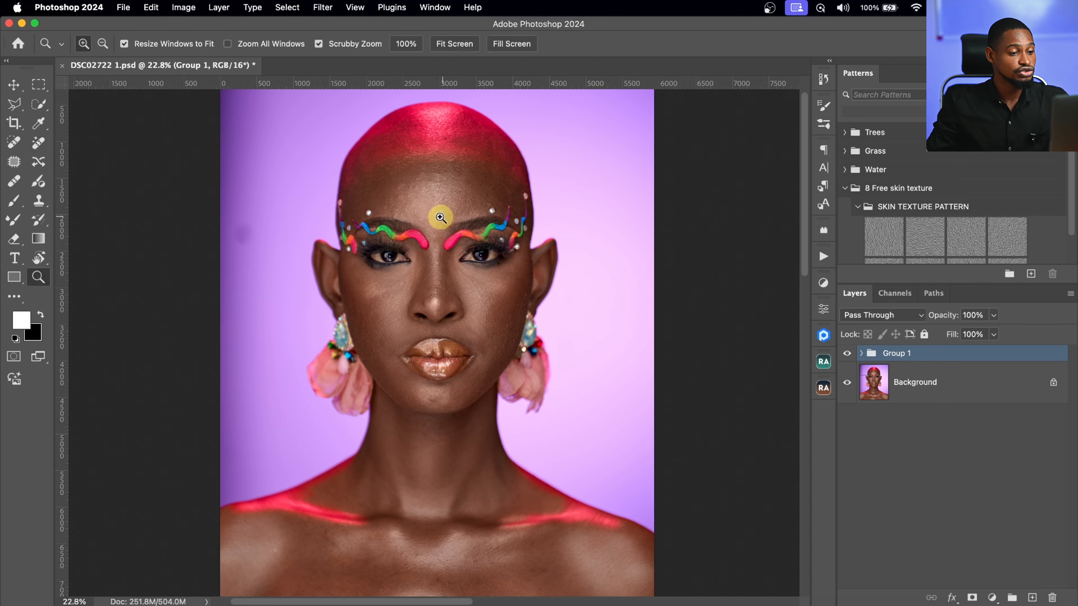
drag(467, 199, 488, 183)
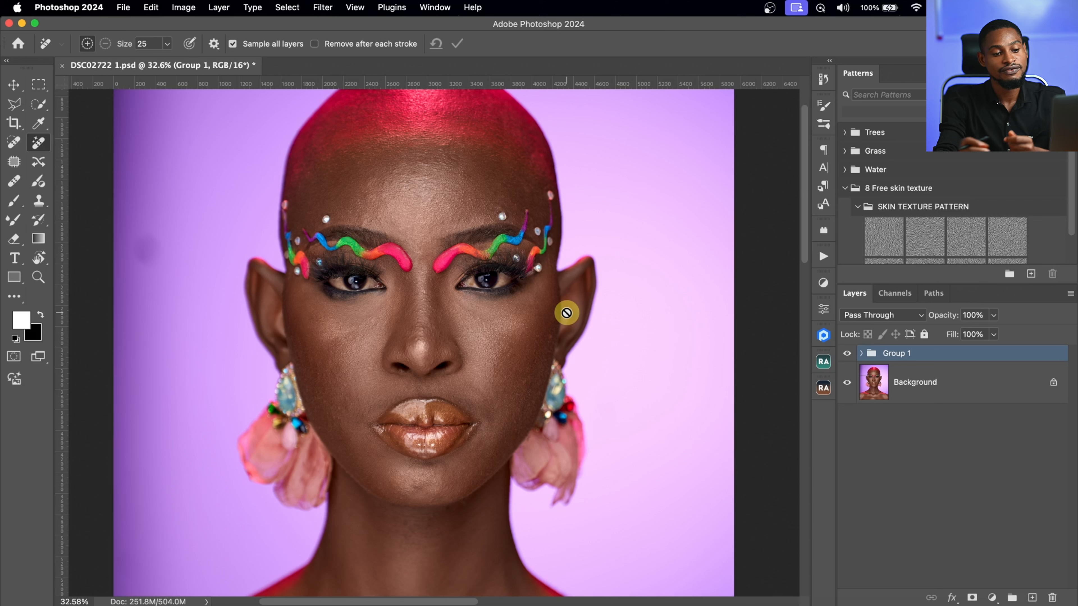
- Look over the Beauty Retouch v4.1 tools and the available actions, including Teelens FS 16bit and 8bit
click(824, 361)
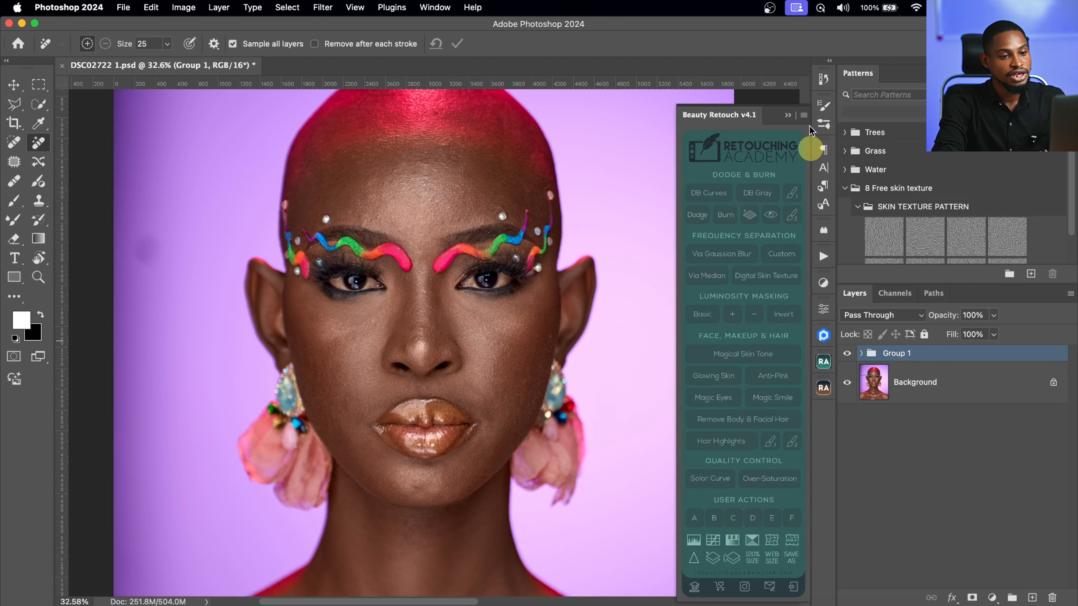
click(792, 119)
click(824, 256)
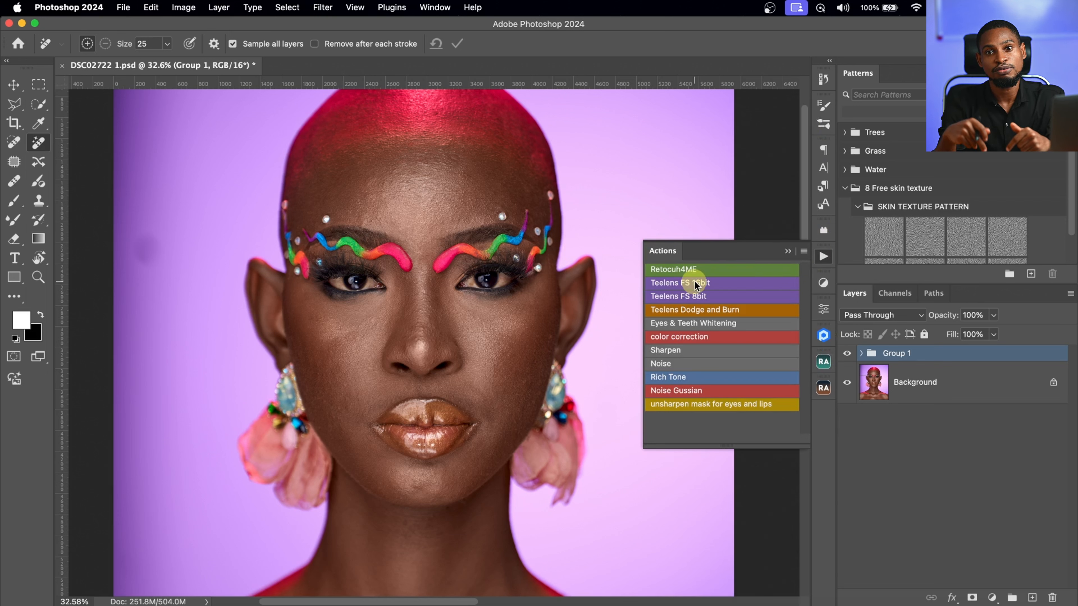
click(766, 255)
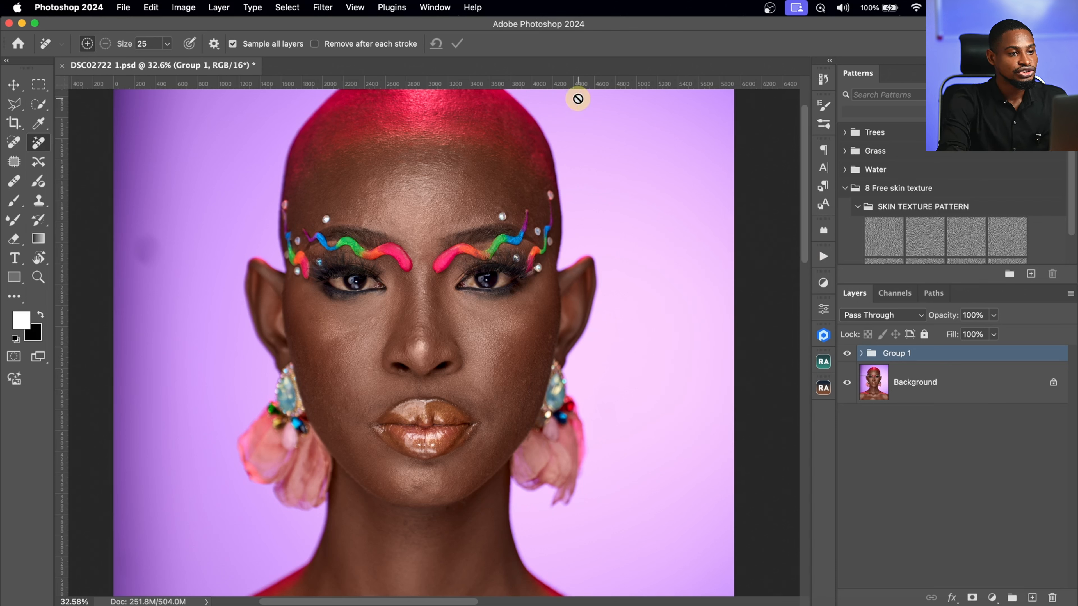
- Display the Actions list and turn off its Button Mode
click(433, 7)
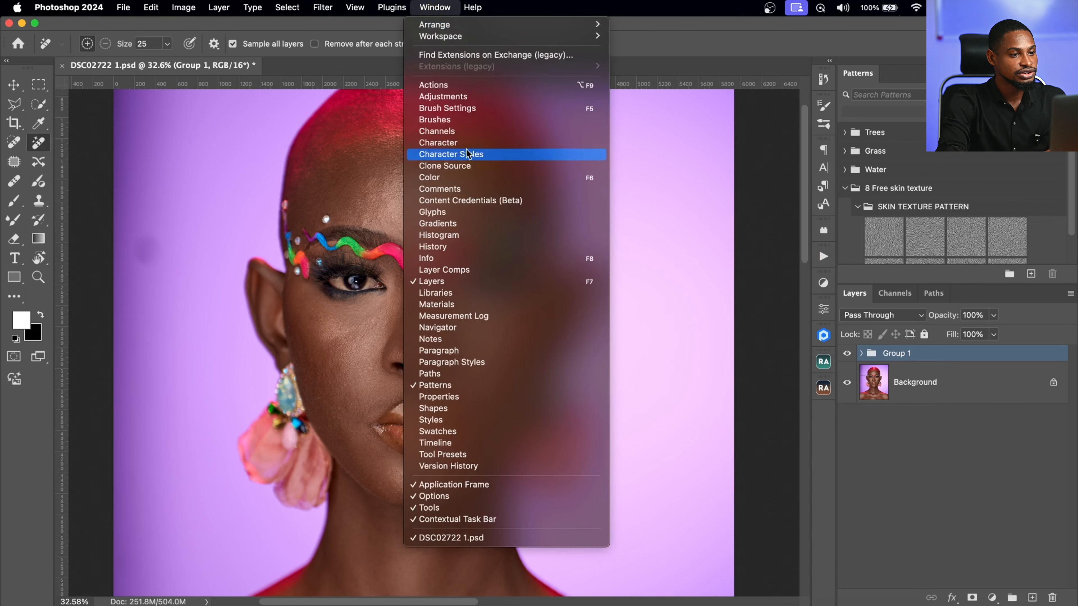
click(458, 85)
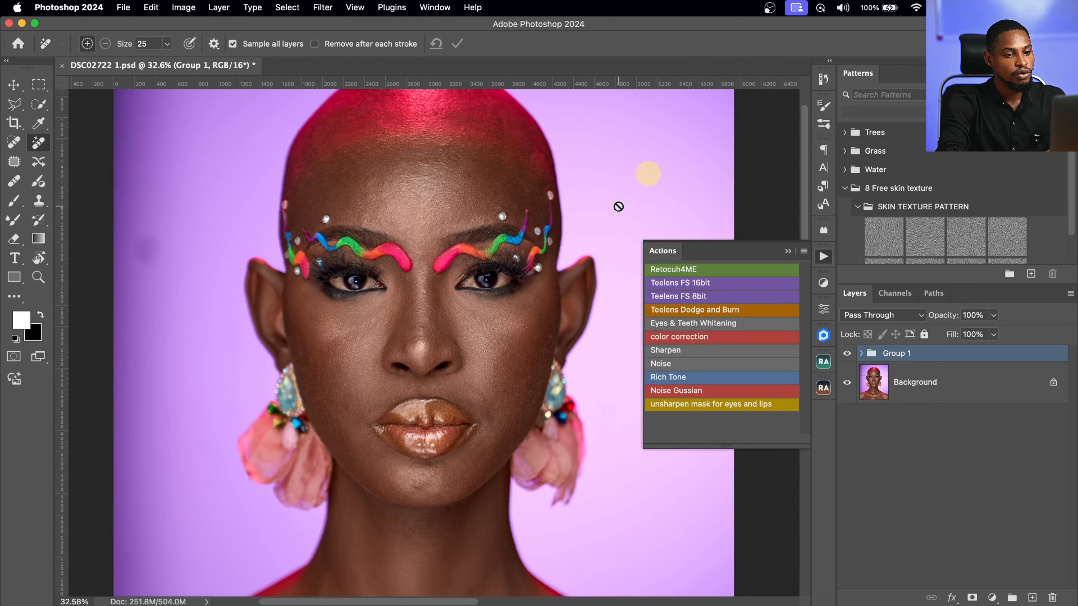
click(803, 253)
click(846, 220)
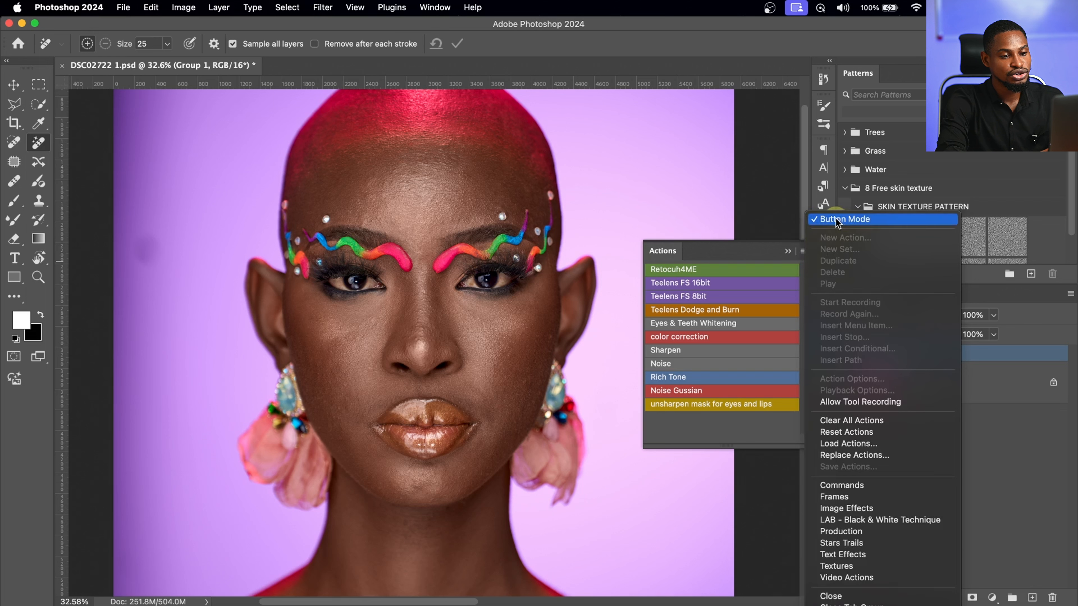
- Open the file browser for loading actions, cancel it, and return the Actions list to Button Mode before collapsing it
click(803, 252)
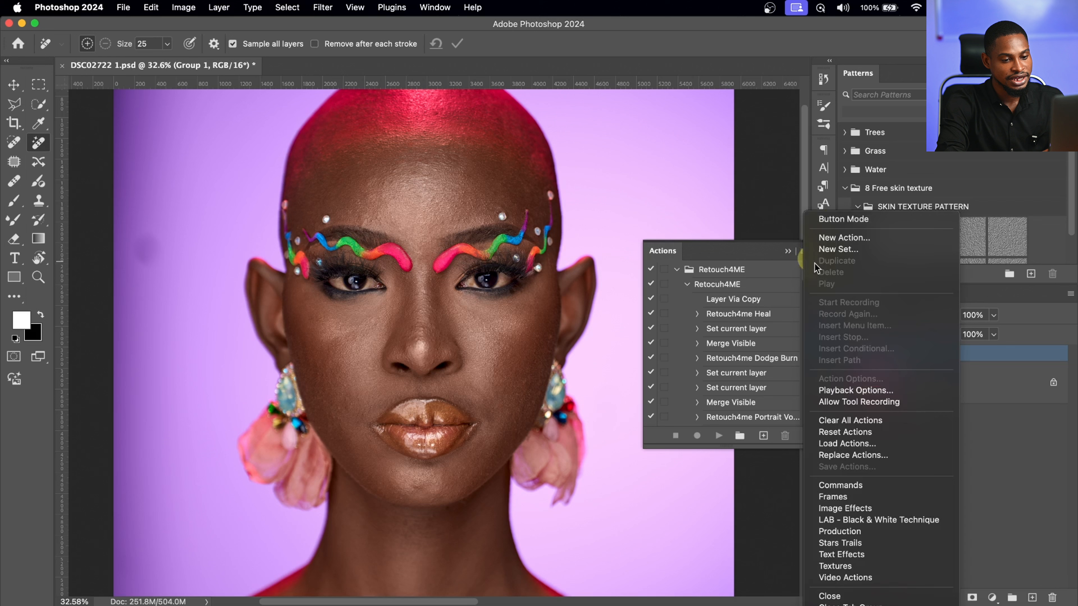
click(845, 445)
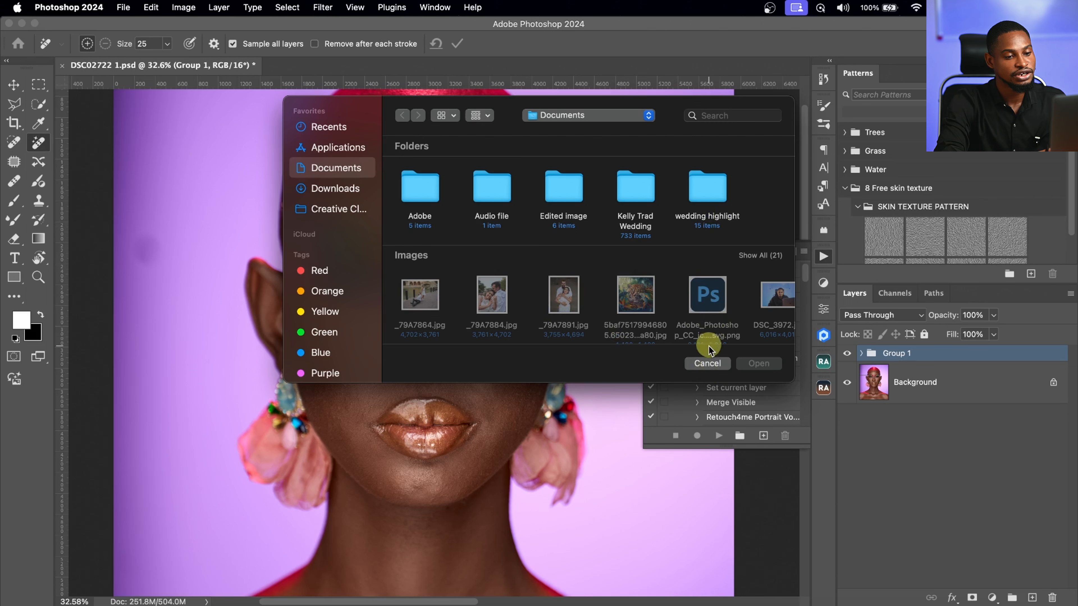
click(707, 364)
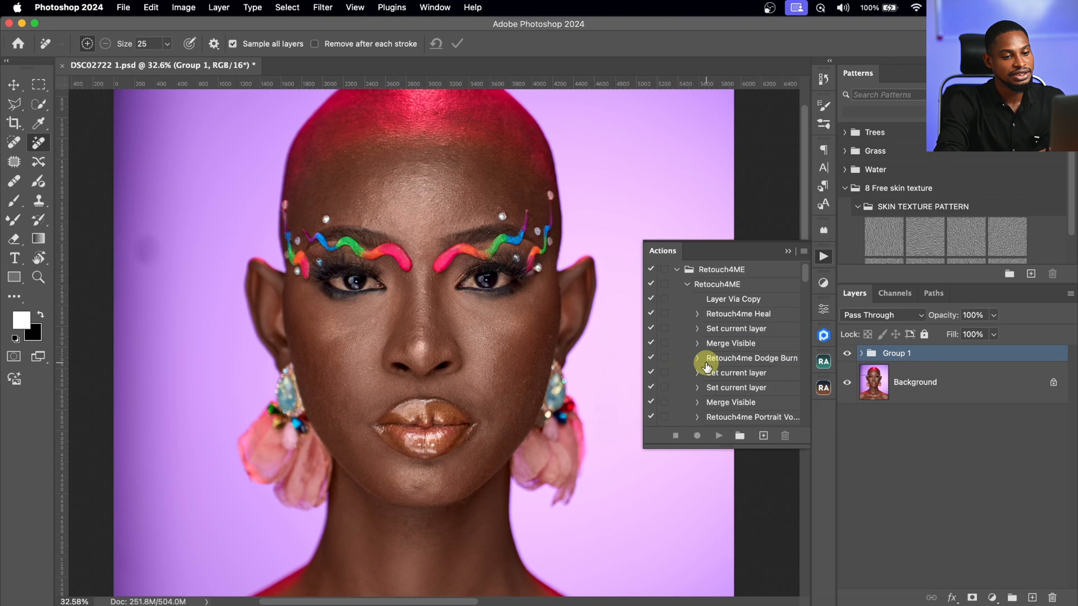
click(804, 252)
click(848, 222)
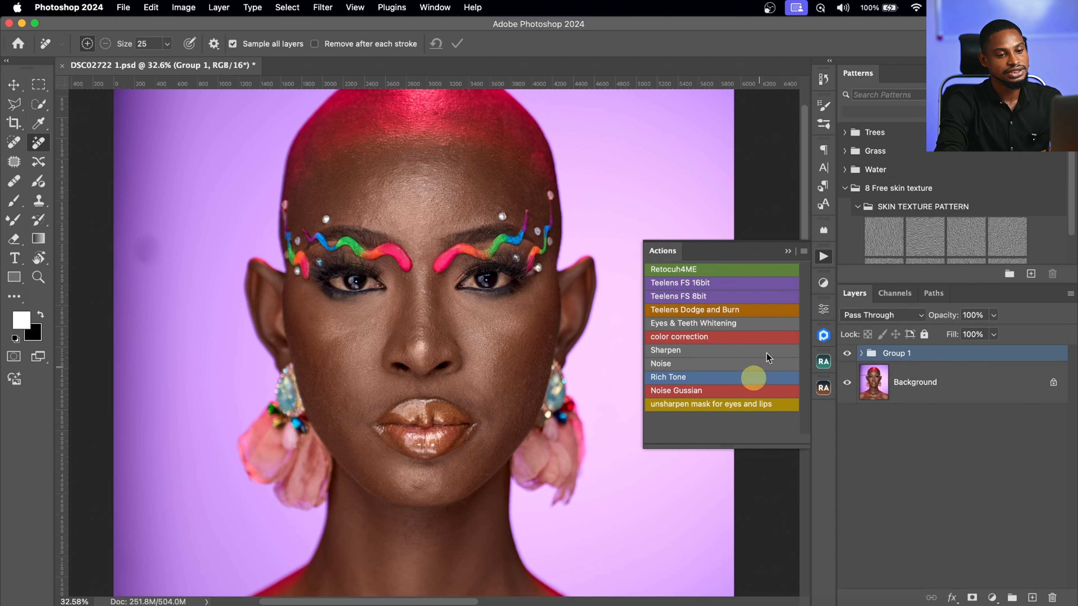
click(984, 242)
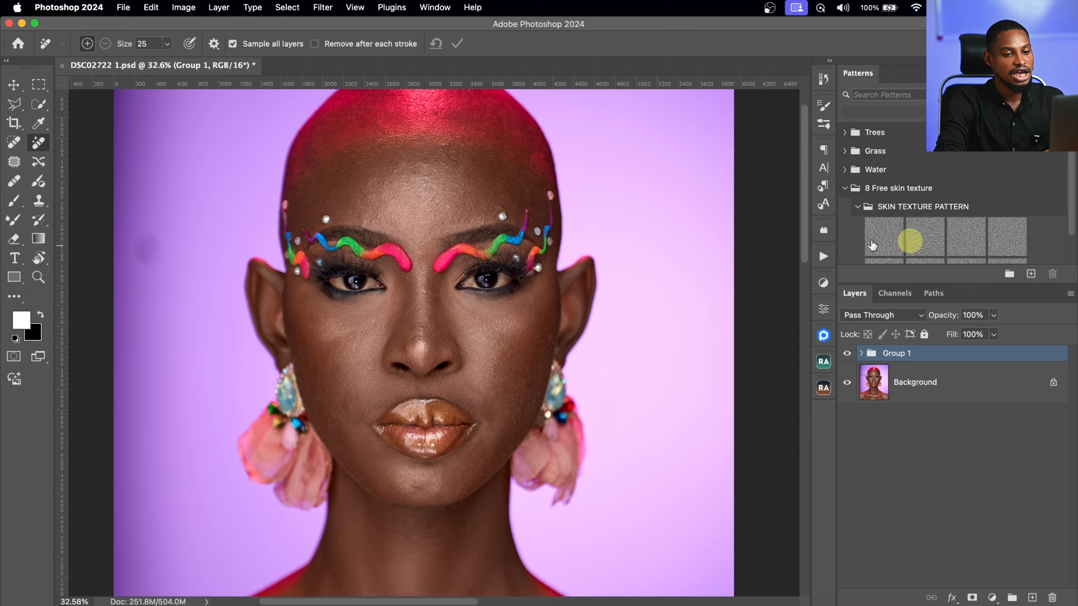
- Review the frequency separation actions and check the image's bits-per-channel mode
click(823, 256)
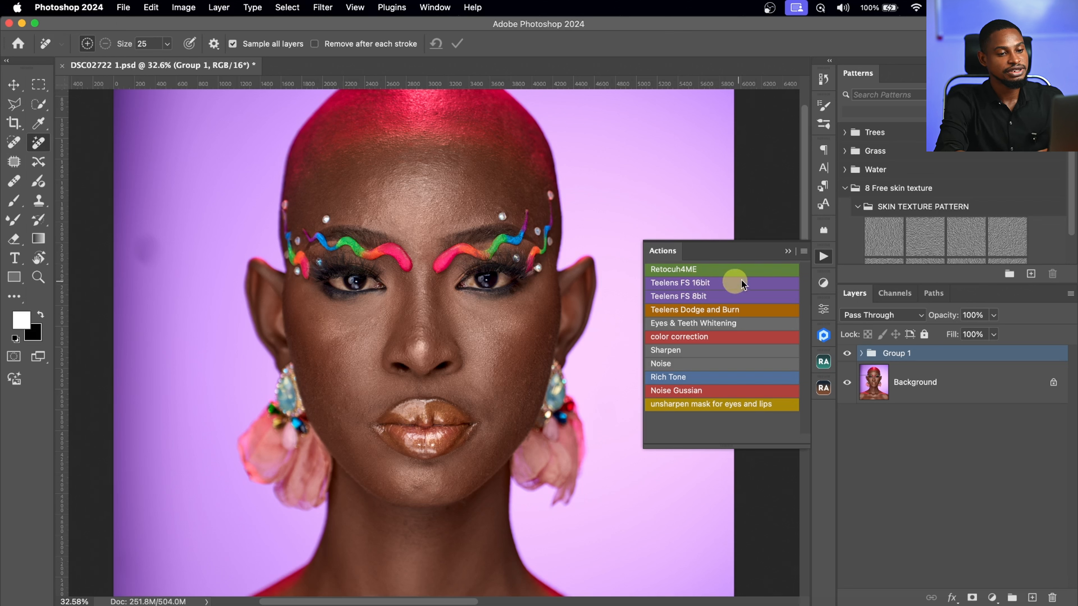
click(183, 8)
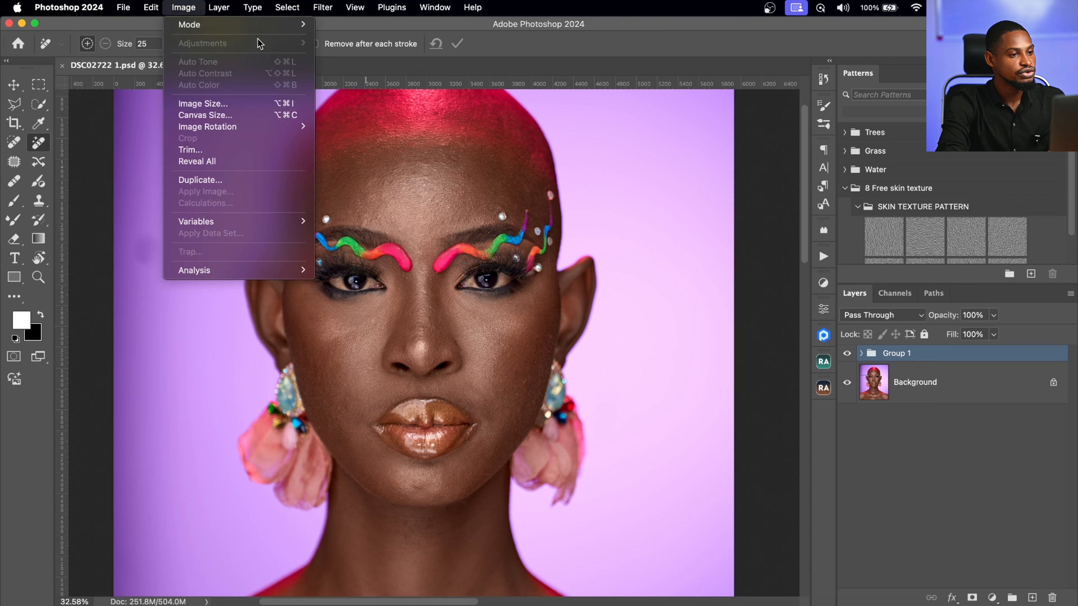
mouse_move(293, 24)
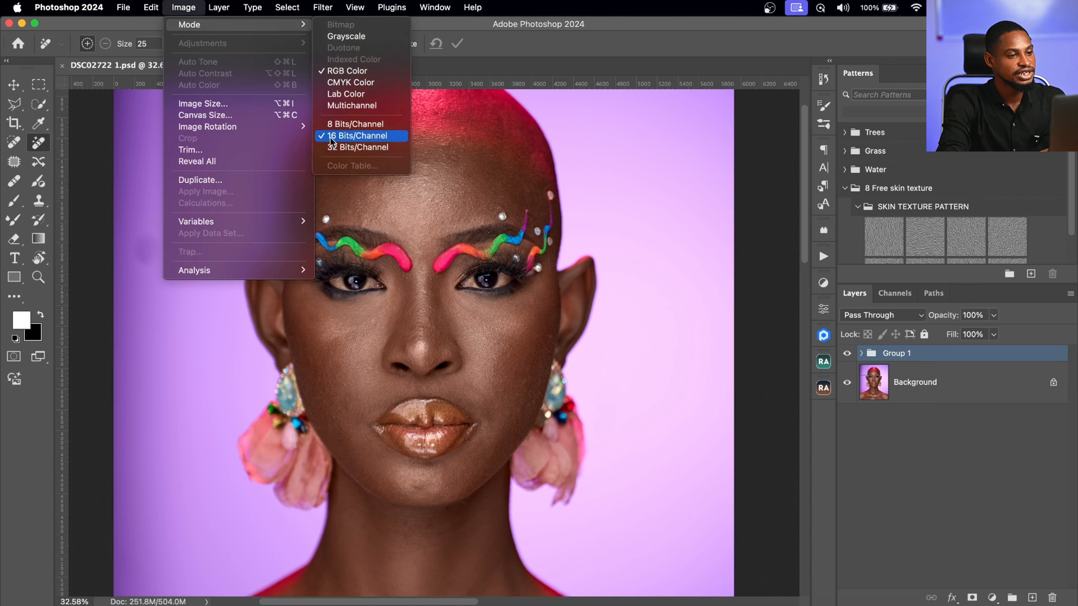
click(659, 55)
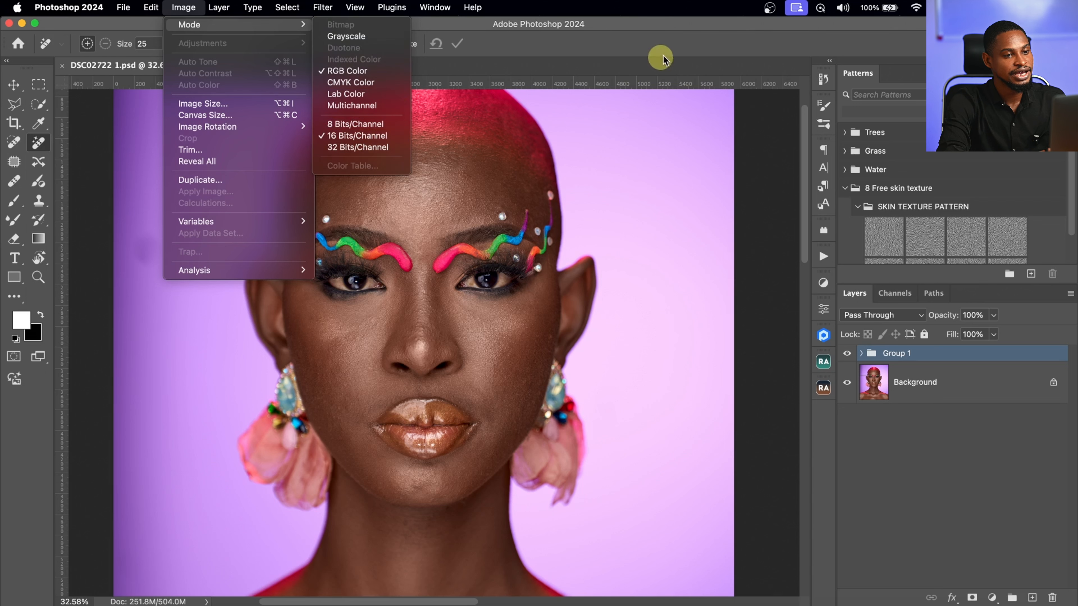
- Run the Teelens FS 16bit action with a Gaussian Blur radius of 6.4 pixels, and collapse the Actions list
click(434, 10)
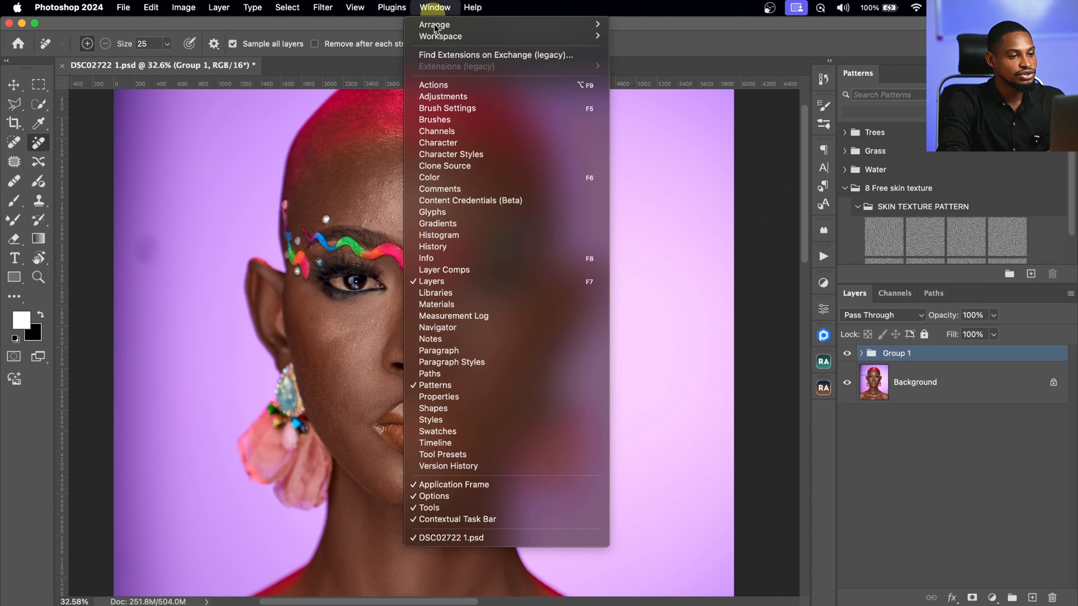
click(442, 87)
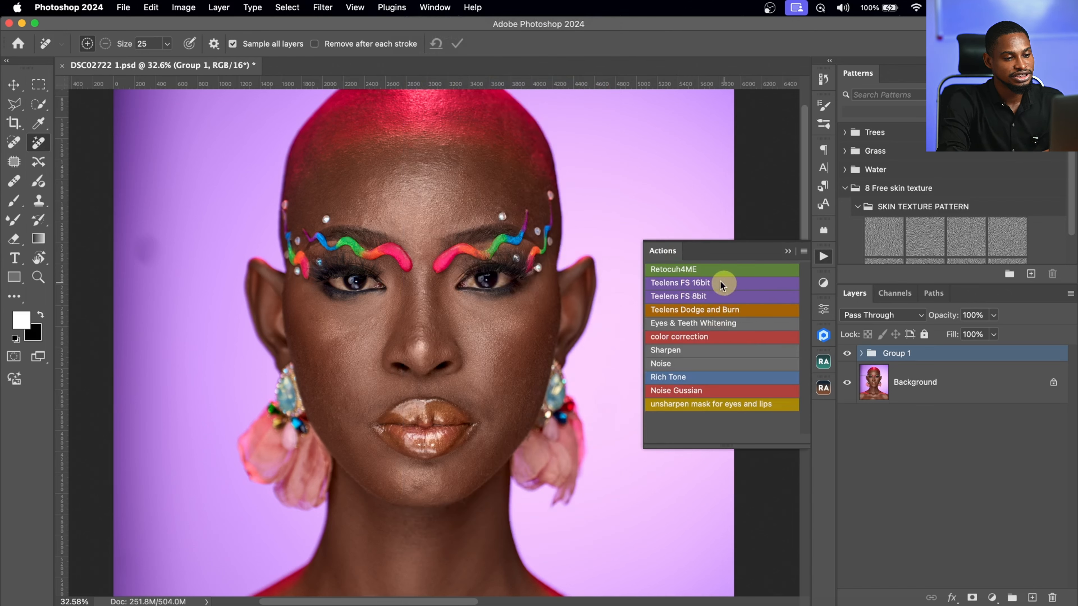
click(687, 288)
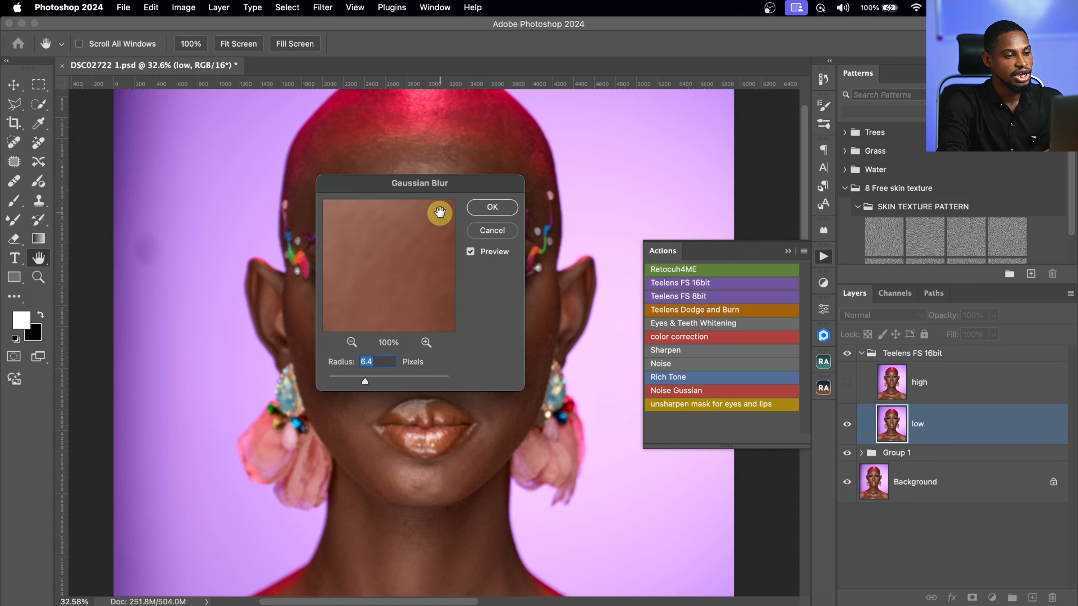
drag(421, 187, 447, 147)
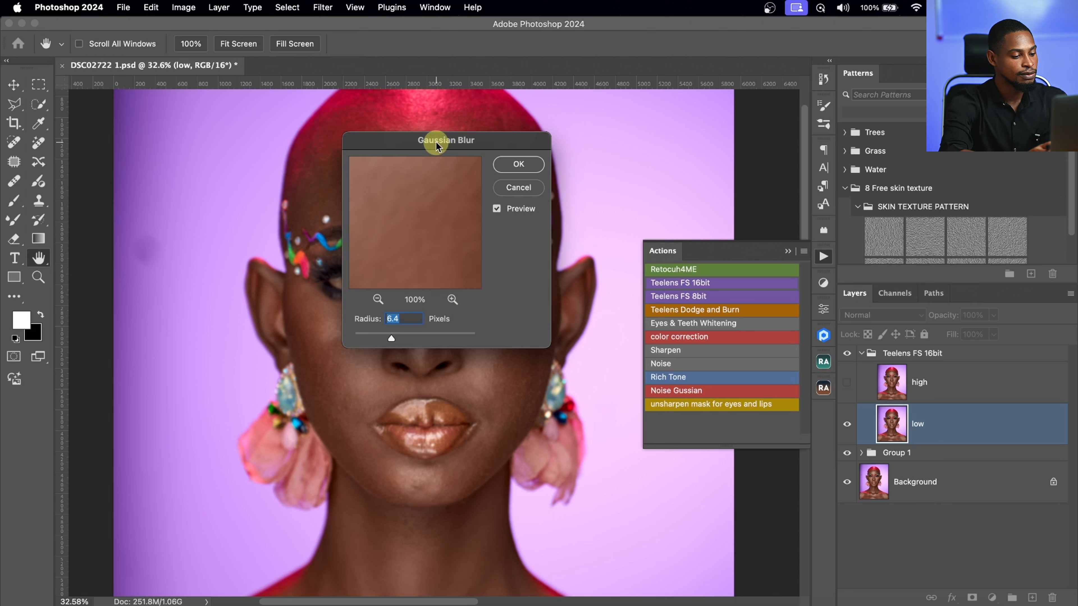
click(522, 165)
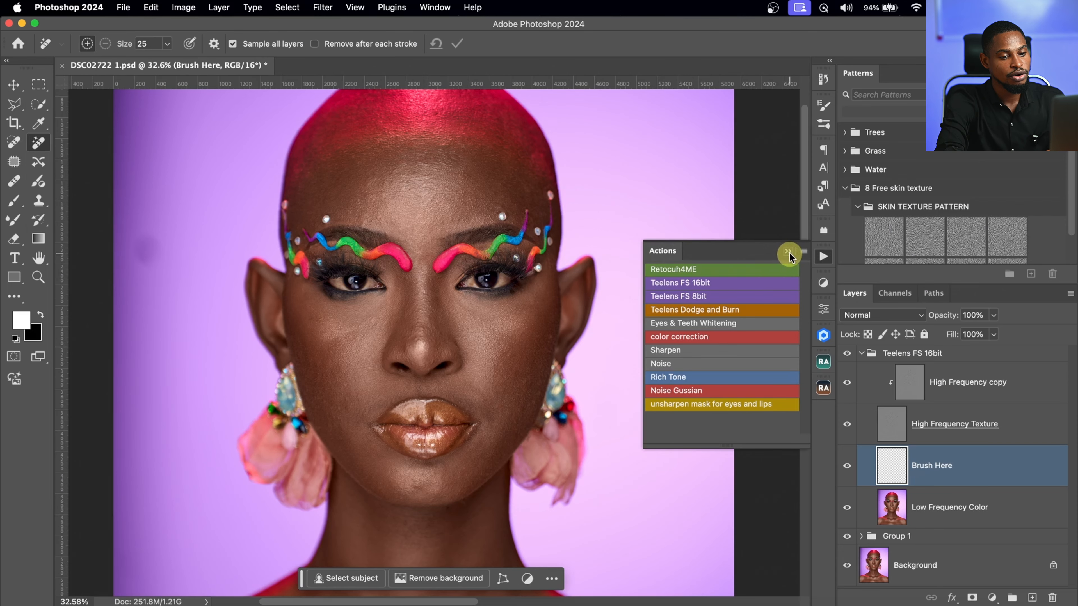
click(789, 252)
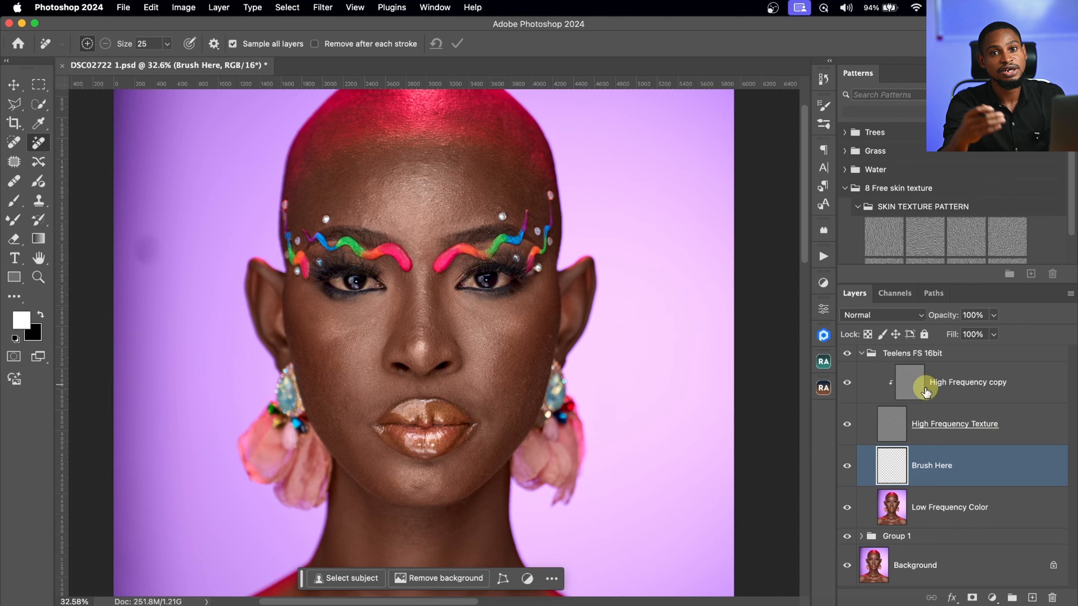
- Select the High Frequency copy layer and activate the Clone Stamp tool in Normal mode
scroll(448, 188, up, 1)
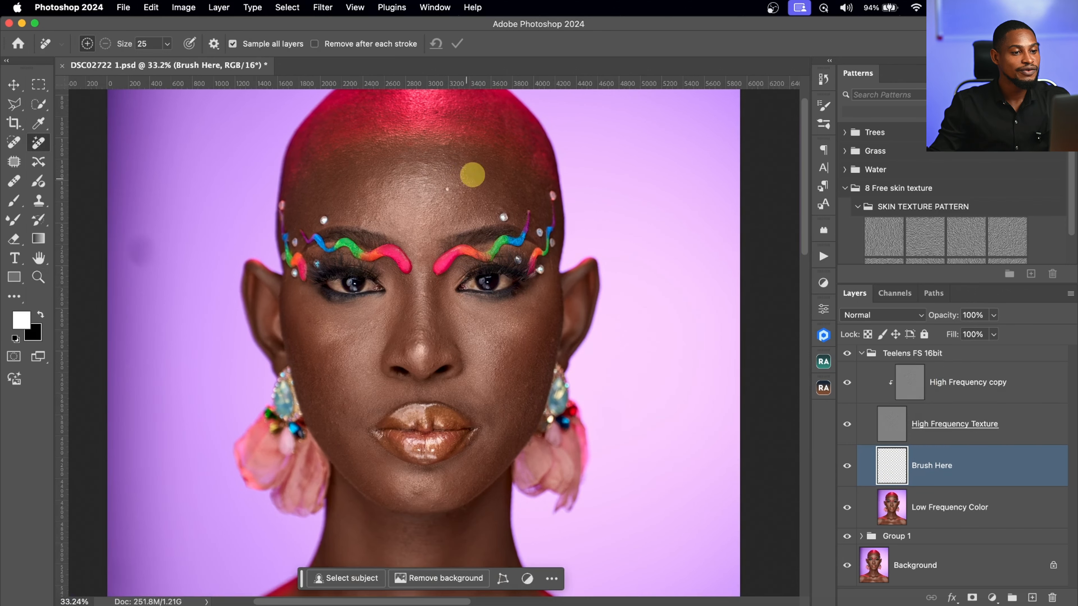
drag(447, 189, 434, 185)
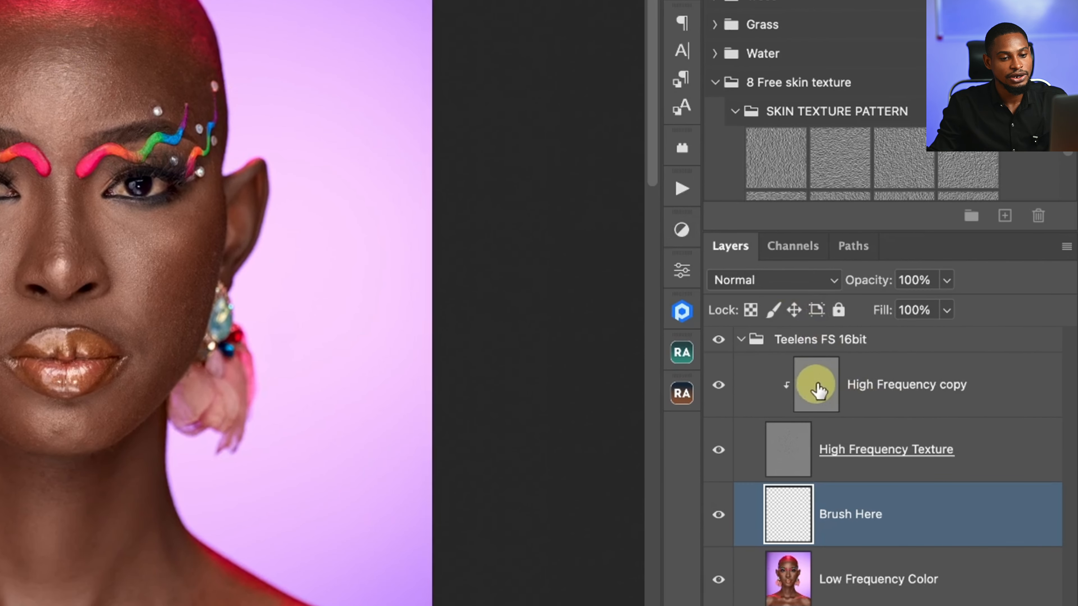
click(896, 386)
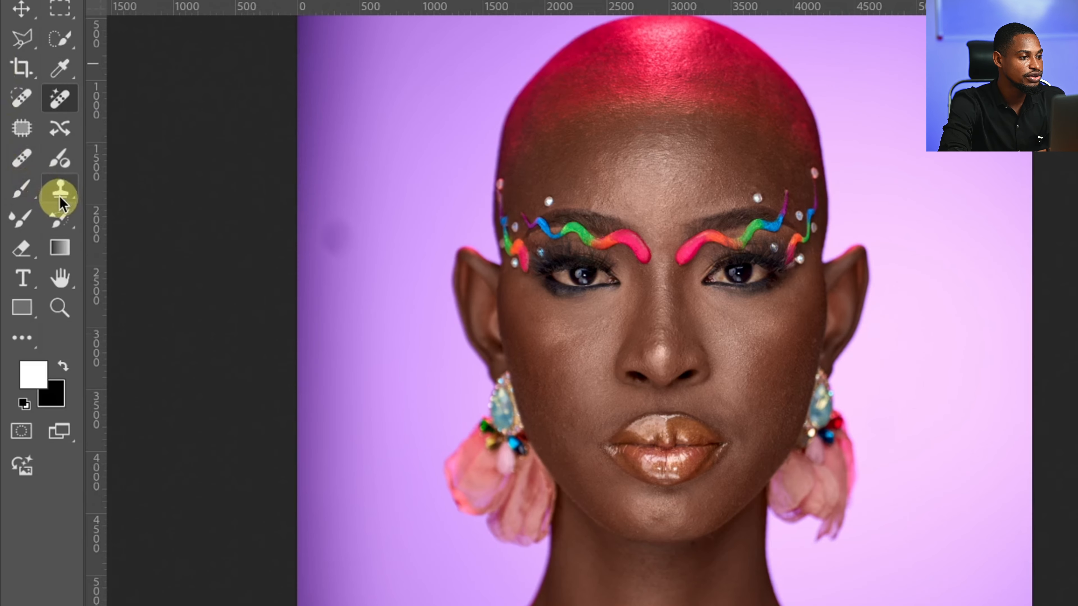
click(60, 195)
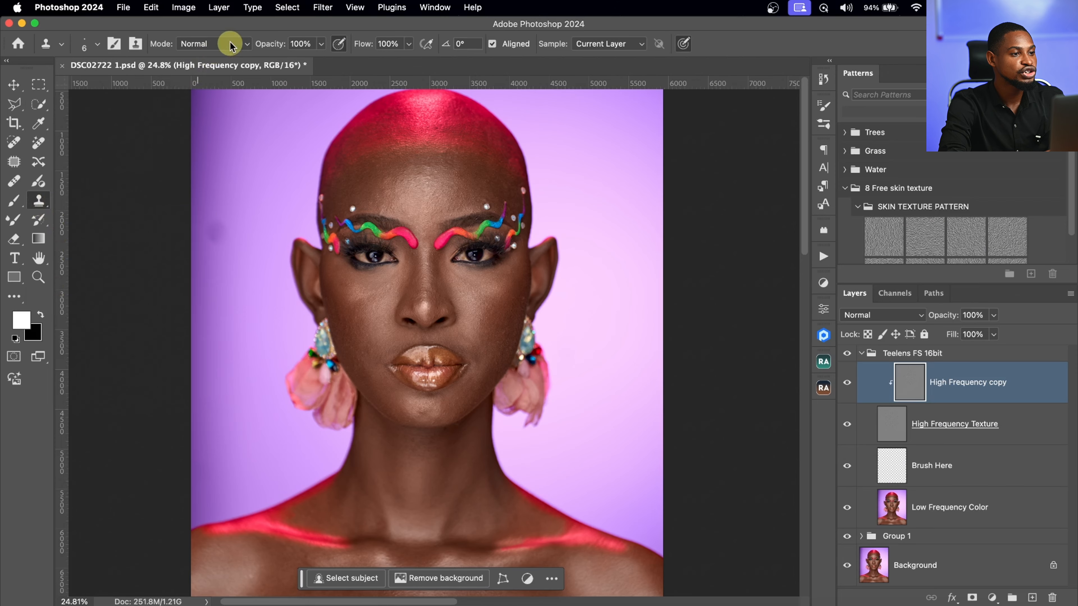
click(230, 44)
click(230, 45)
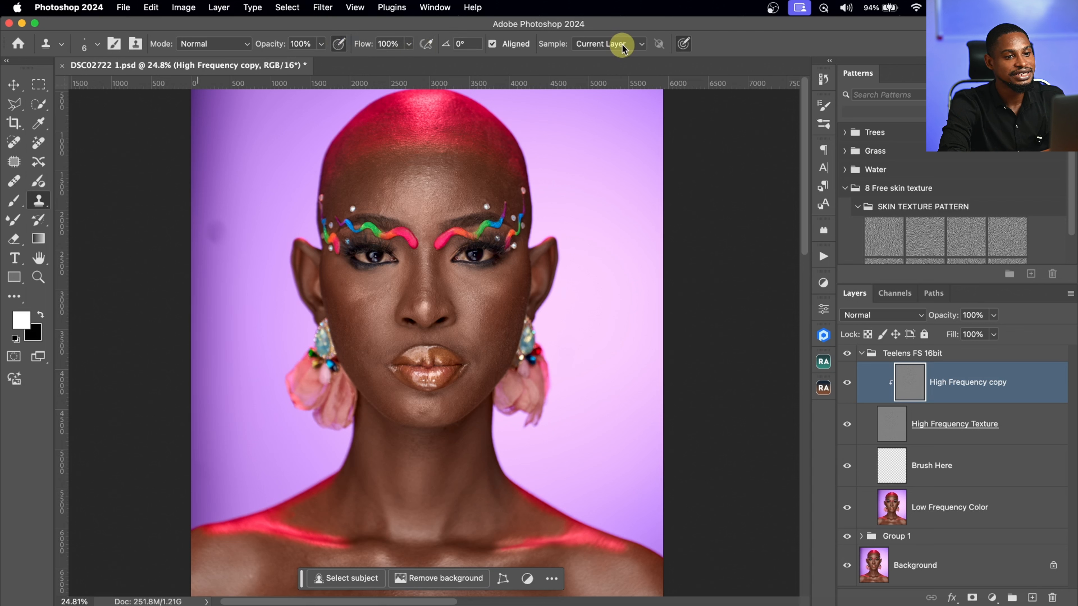
- Clone clean skin texture over the uneven spots on the forehead with a size 35 Clone Stamp brush
key(z)
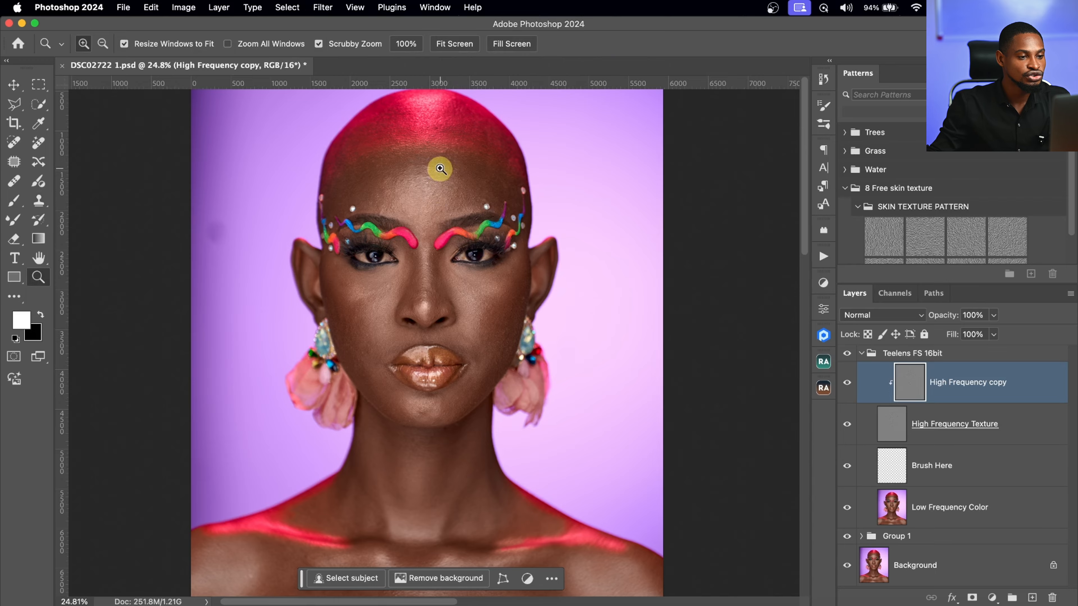
drag(438, 163, 468, 158)
key(s)
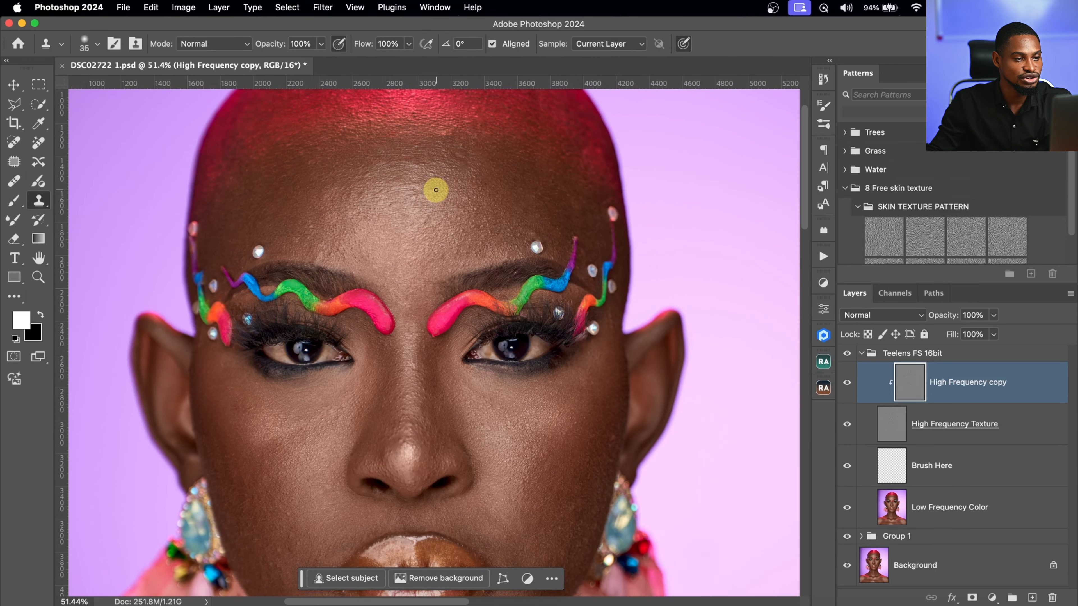
key(bracketleft)
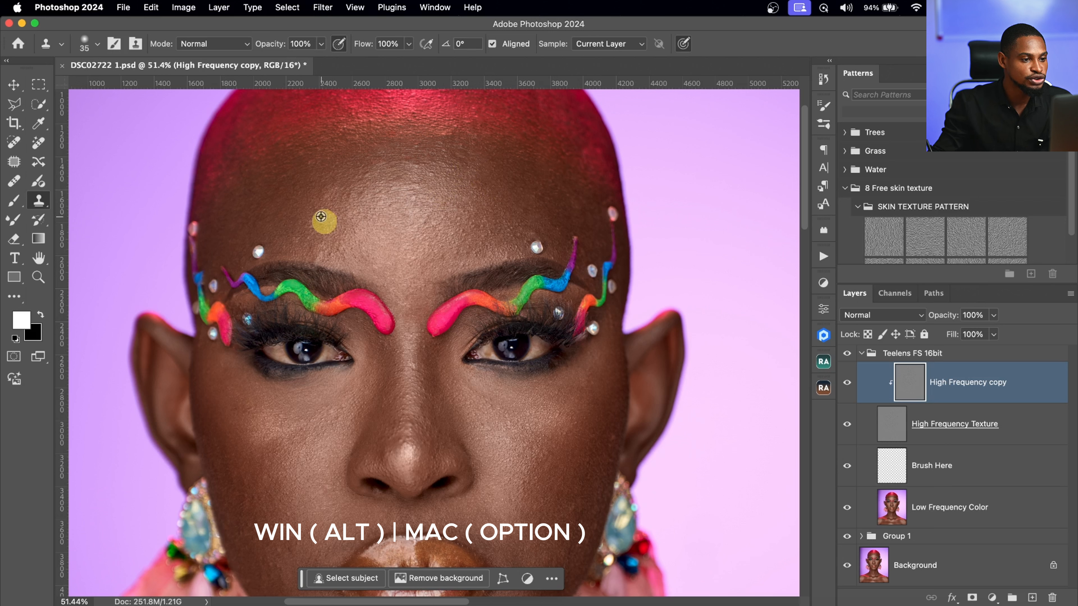
alt+click(307, 202)
mouse_move(314, 222)
mouse_down()
mouse_move(292, 217)
mouse_move(297, 242)
mouse_move(299, 210)
mouse_move(334, 260)
mouse_move(329, 252)
mouse_move(361, 243)
mouse_up()
alt+click(296, 220)
alt+click(318, 214)
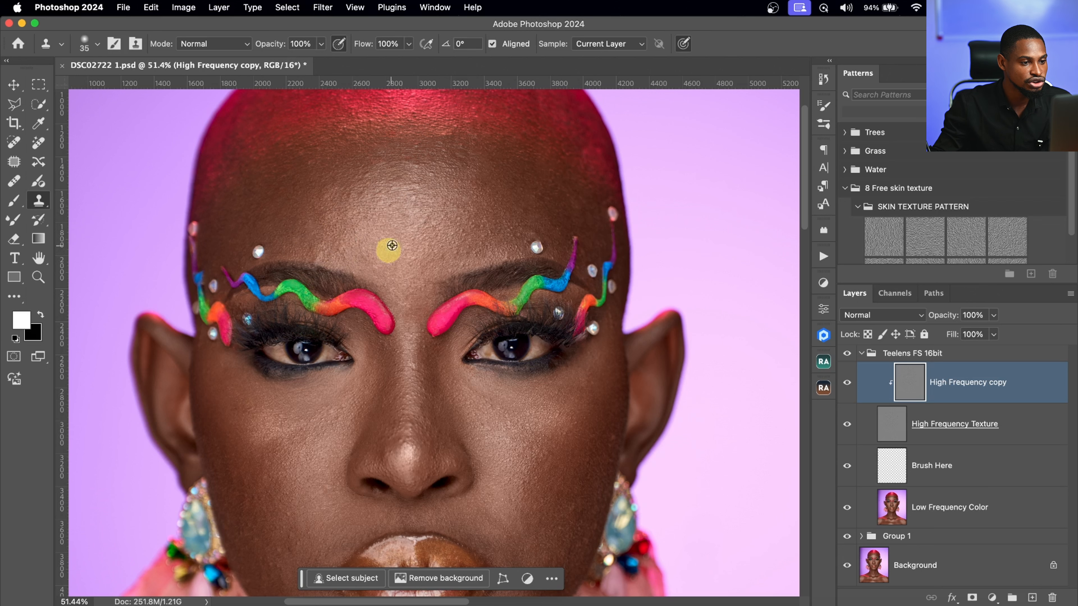
- Clone nearby clean texture over the rough spots on the lower cheek and jaw on the image's left side
drag(486, 362, 461, 124)
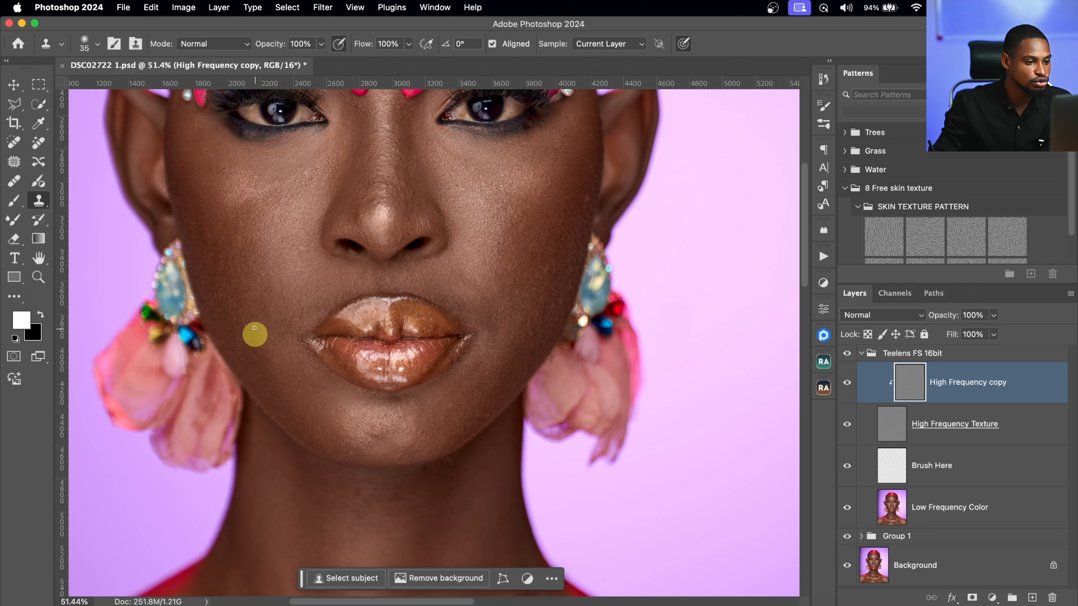
alt+click(275, 337)
drag(246, 319, 257, 327)
alt+click(278, 364)
drag(260, 365, 259, 358)
alt+click(271, 284)
drag(266, 275, 264, 272)
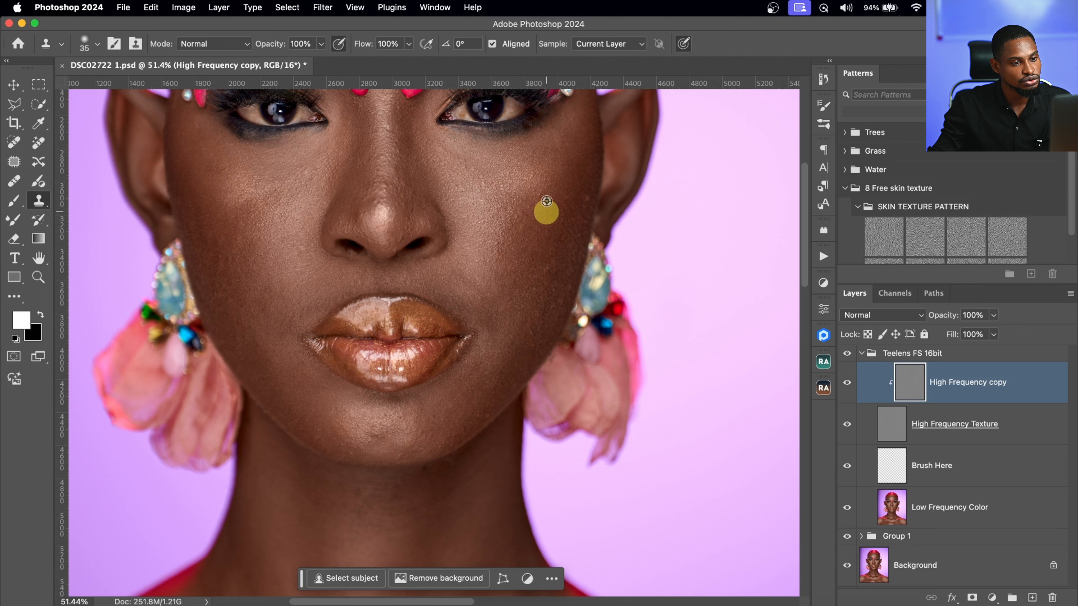
- Clone nearby clean texture over the rough spots on the cheek on the image's right side
alt+click(580, 221)
drag(584, 202, 584, 212)
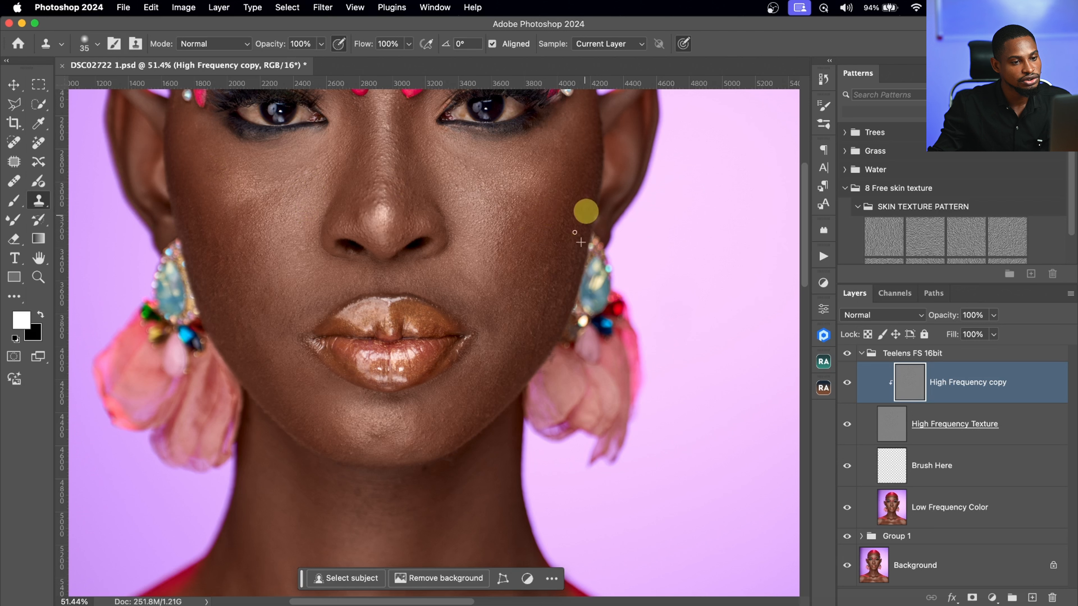
alt+click(548, 285)
mouse_move(547, 259)
mouse_down()
mouse_move(529, 308)
mouse_move(508, 300)
mouse_move(532, 346)
mouse_move(509, 351)
mouse_move(540, 328)
mouse_move(543, 315)
mouse_move(512, 334)
mouse_move(559, 274)
mouse_move(516, 285)
mouse_move(518, 221)
mouse_up()
- Check the skin texture on the forehead and eye area up close, and look over the whole face
drag(418, 178, 494, 365)
key(z)
drag(530, 158, 475, 161)
drag(521, 121, 565, 132)
key(s)
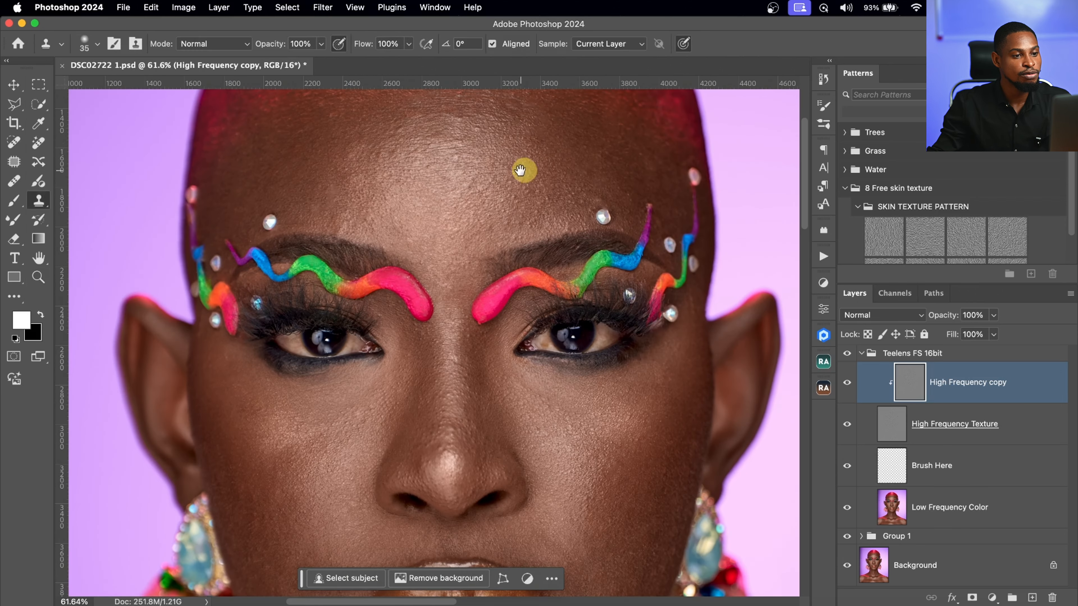
mouse_move(523, 172)
mouse_down()
mouse_move(526, 221)
mouse_move(493, 213)
mouse_up()
key(z)
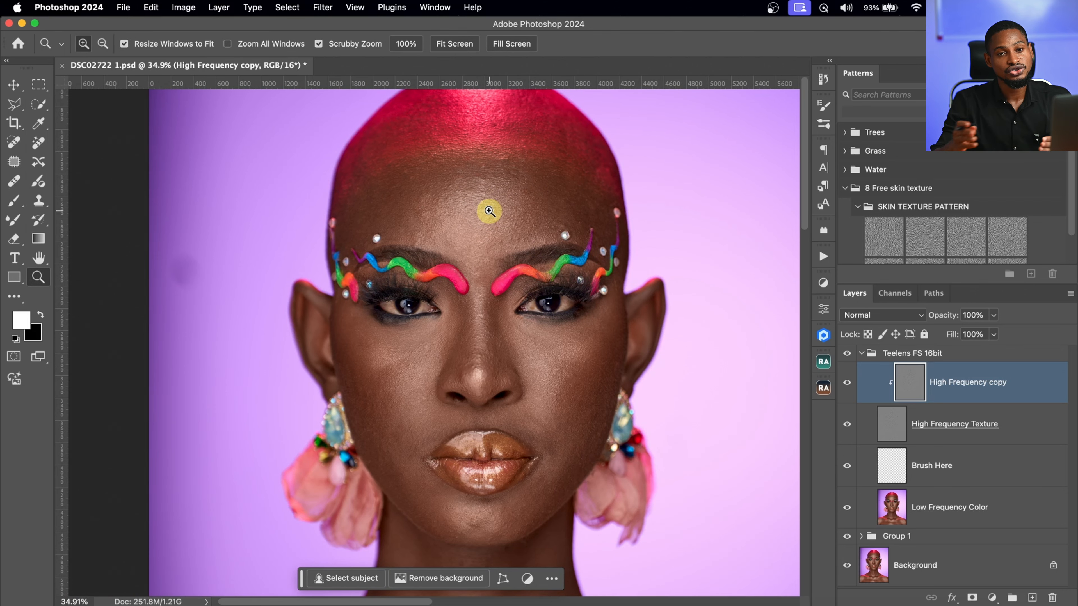
click(523, 277)
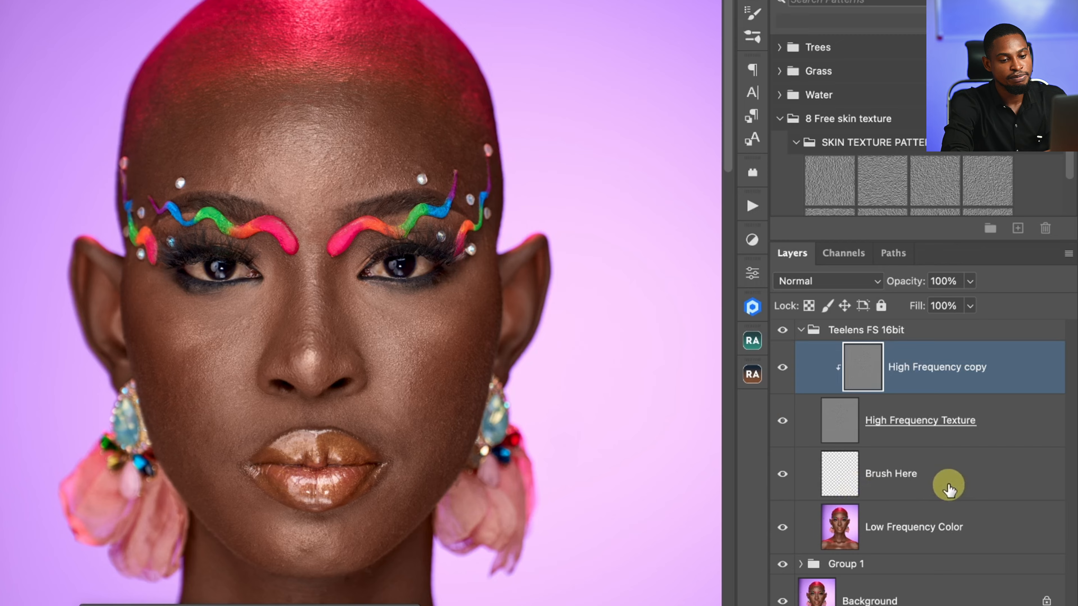
- Select the Brush Here layer and activate the Mixer Brush with a cleaned brush
click(892, 465)
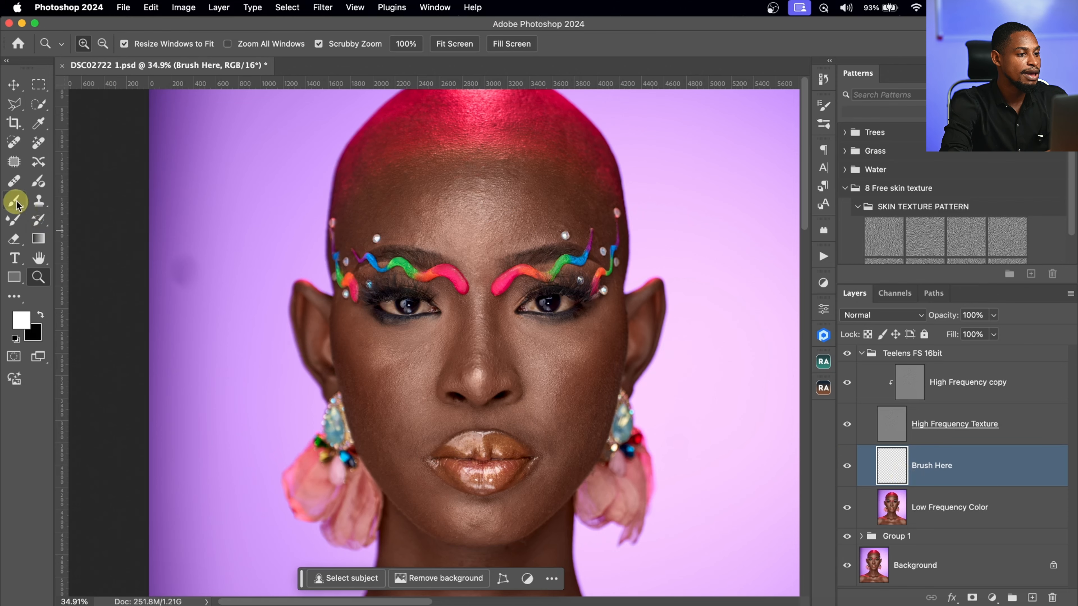
click(13, 223)
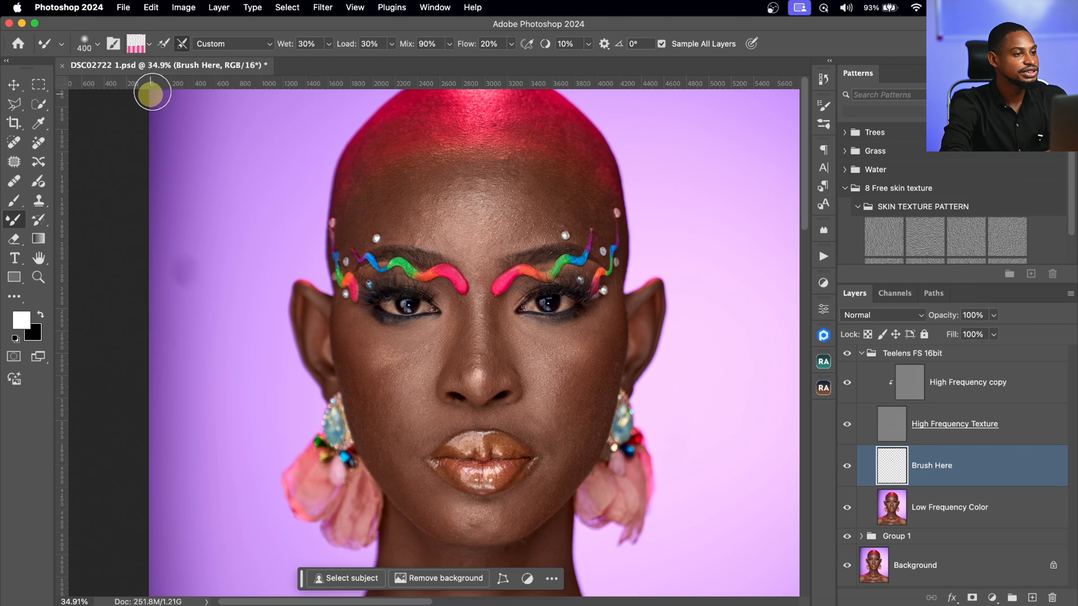
click(149, 43)
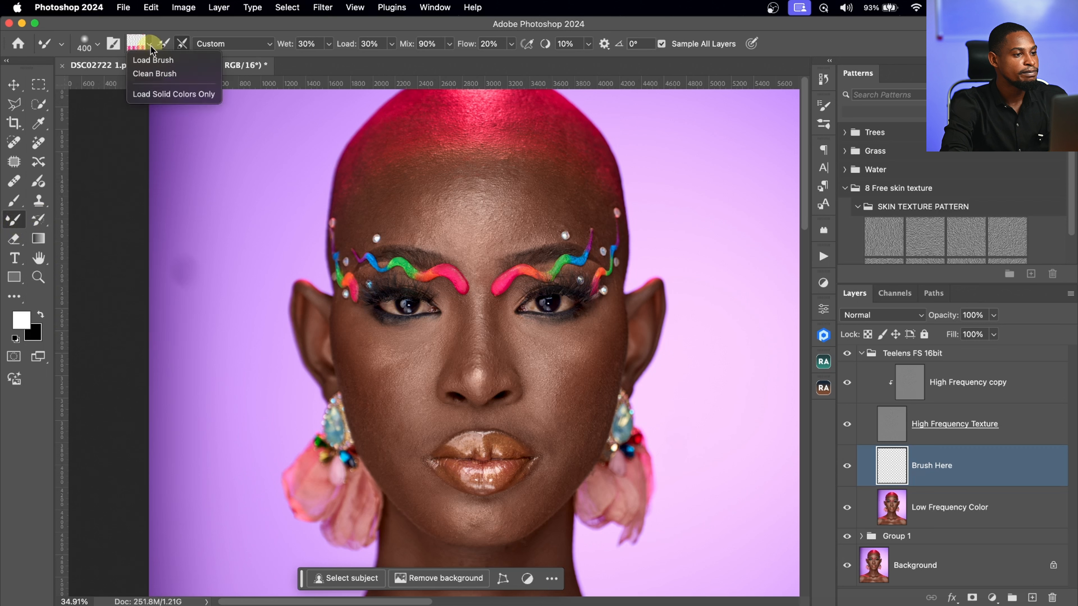
click(158, 75)
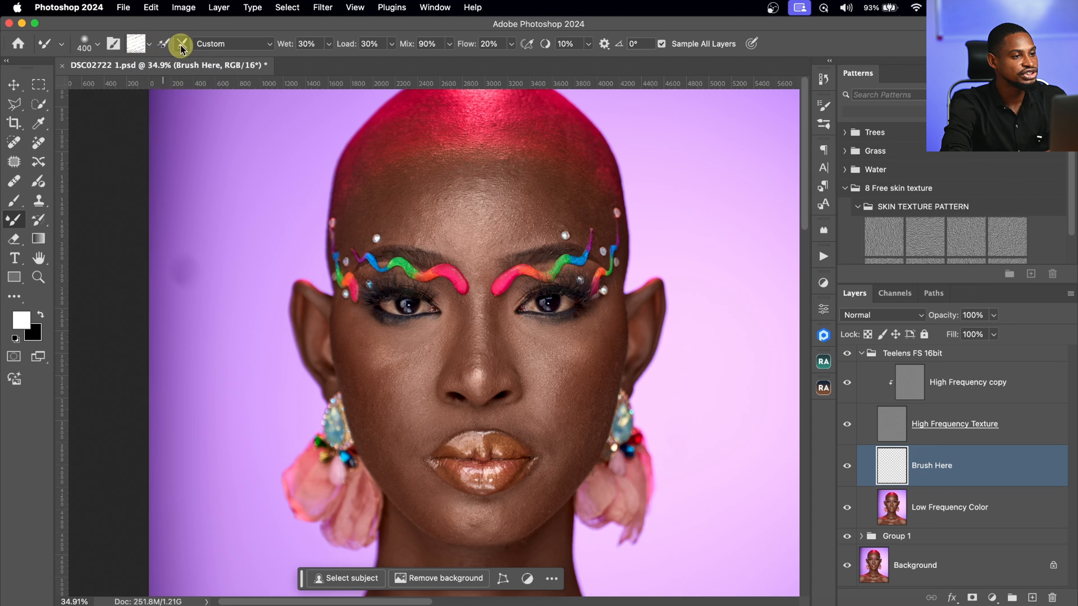
- Set the Mixer Brush's mix to 64% and clean the brush again
click(314, 44)
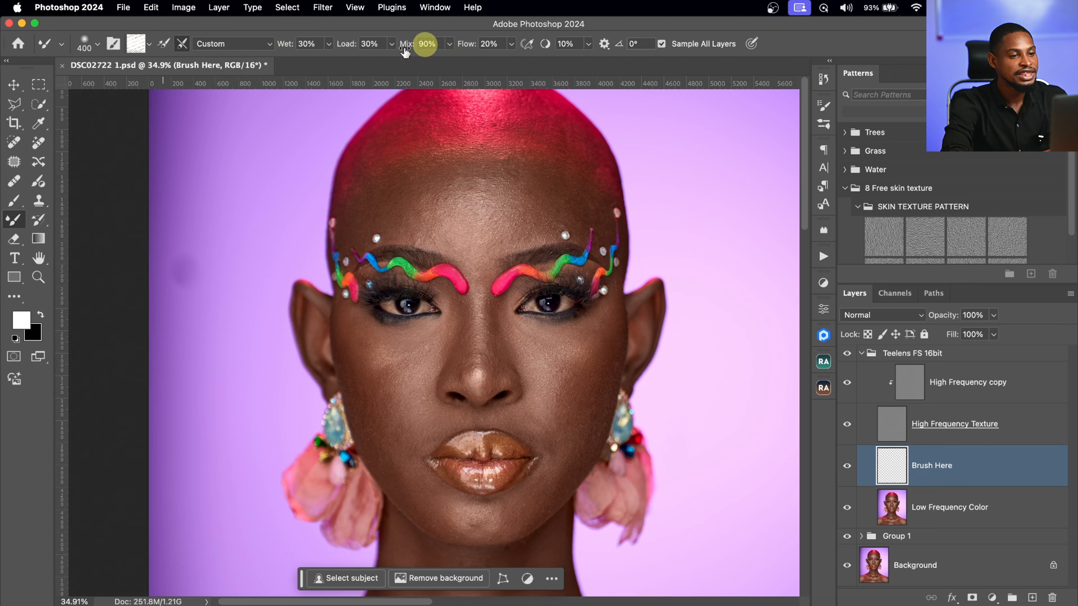
click(449, 44)
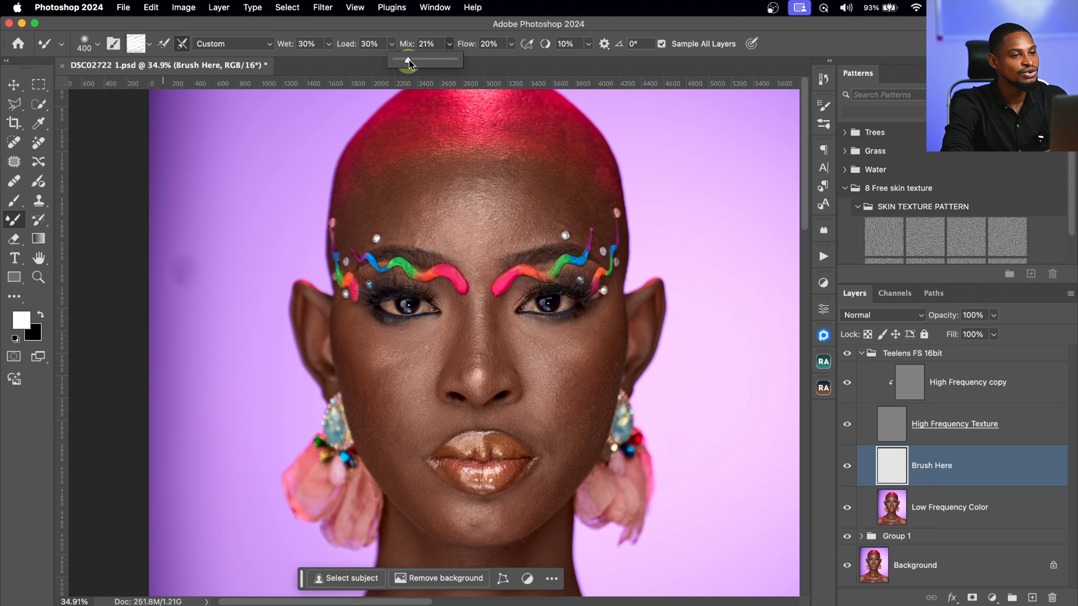
drag(410, 63, 456, 60)
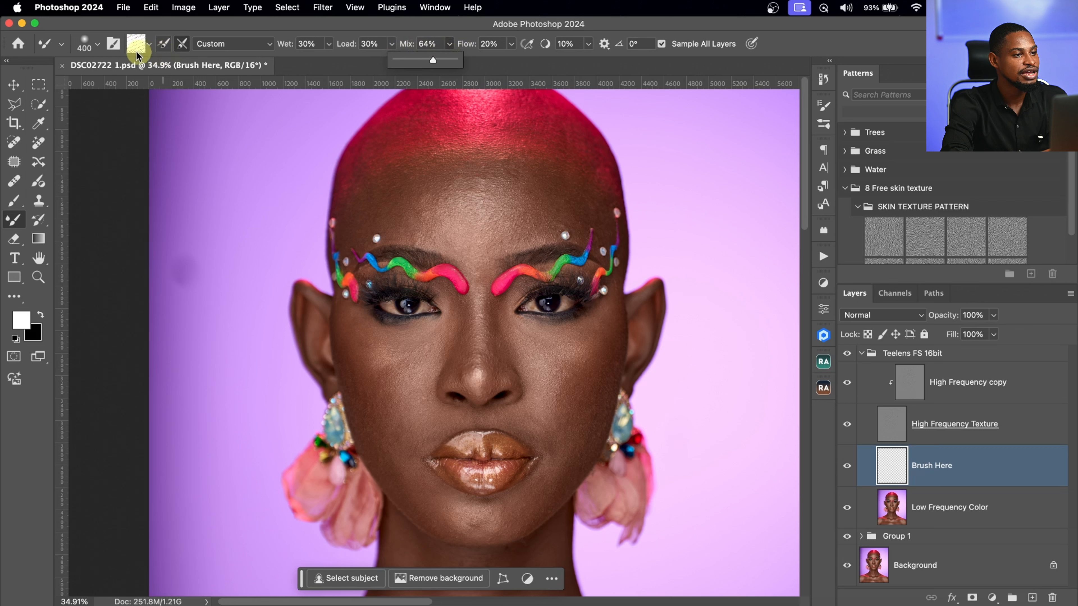
click(145, 52)
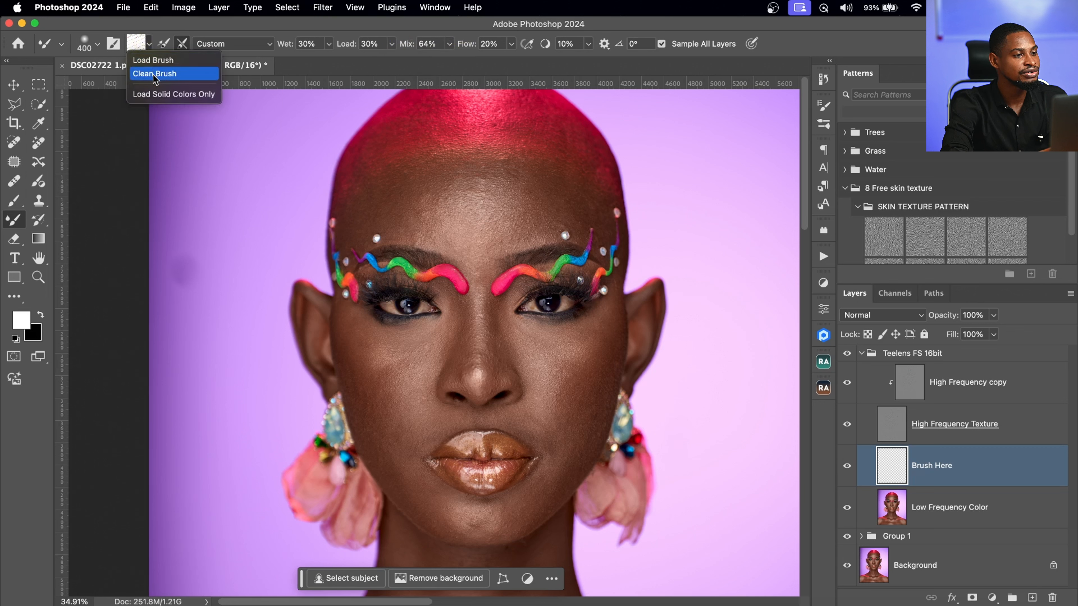
click(158, 75)
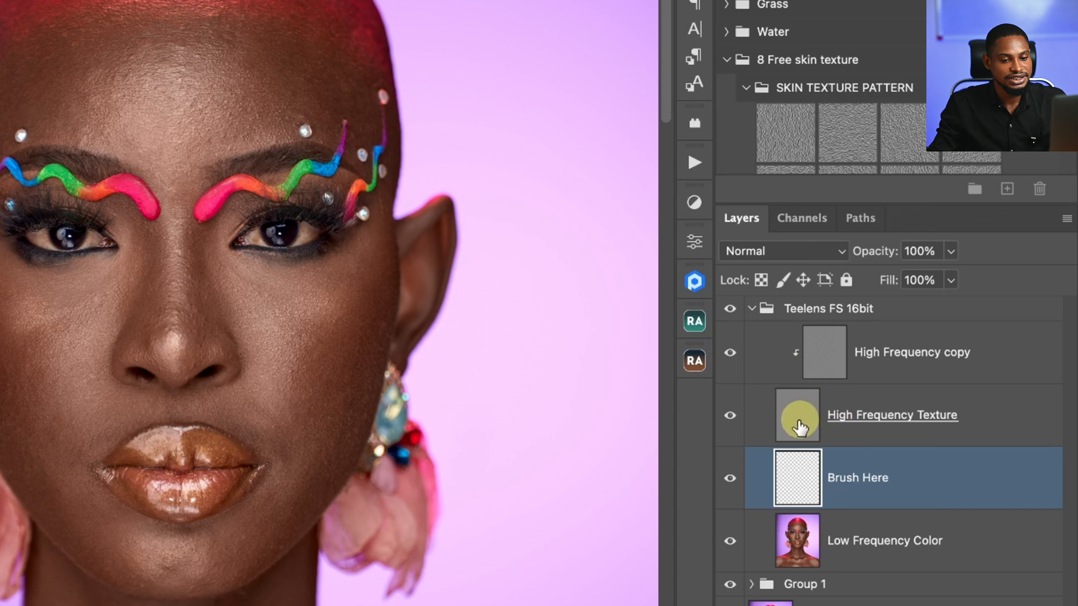
- Hide and show the High Frequency Texture layer to compare the face with and without its texture
click(800, 427)
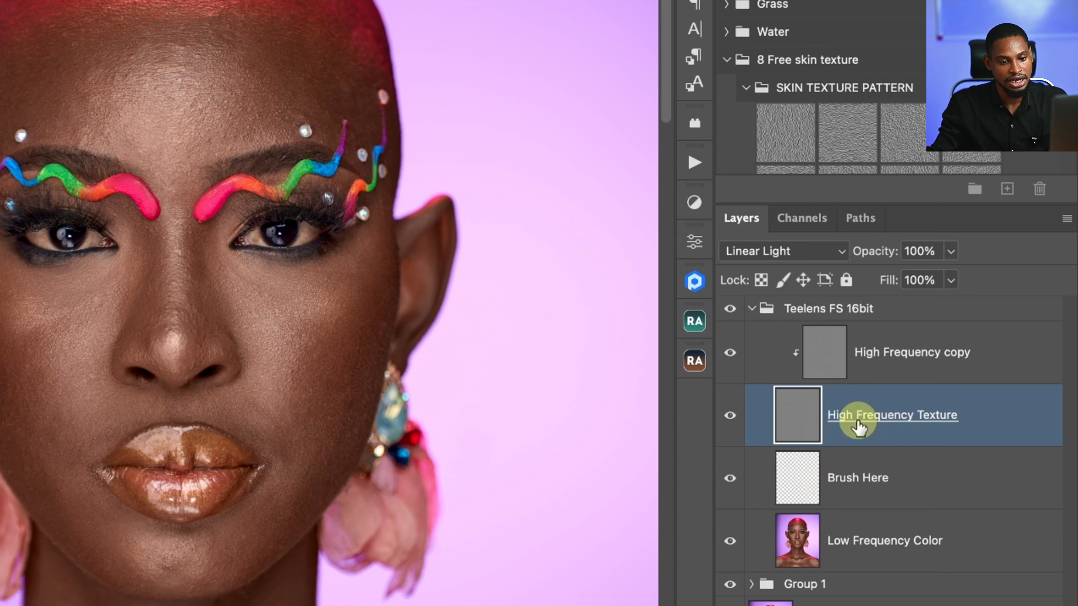
click(730, 416)
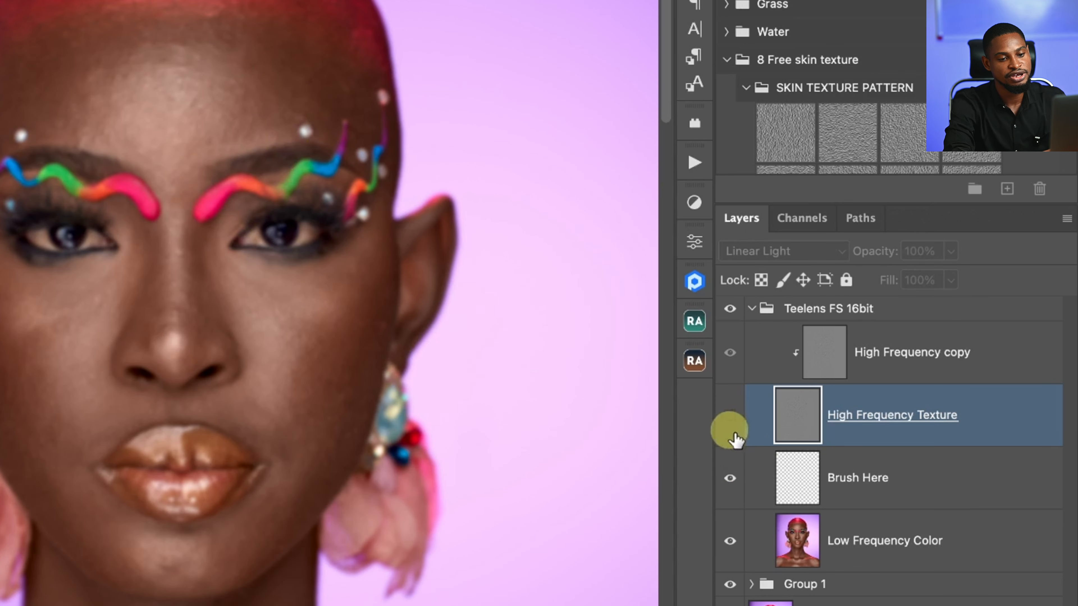
click(730, 418)
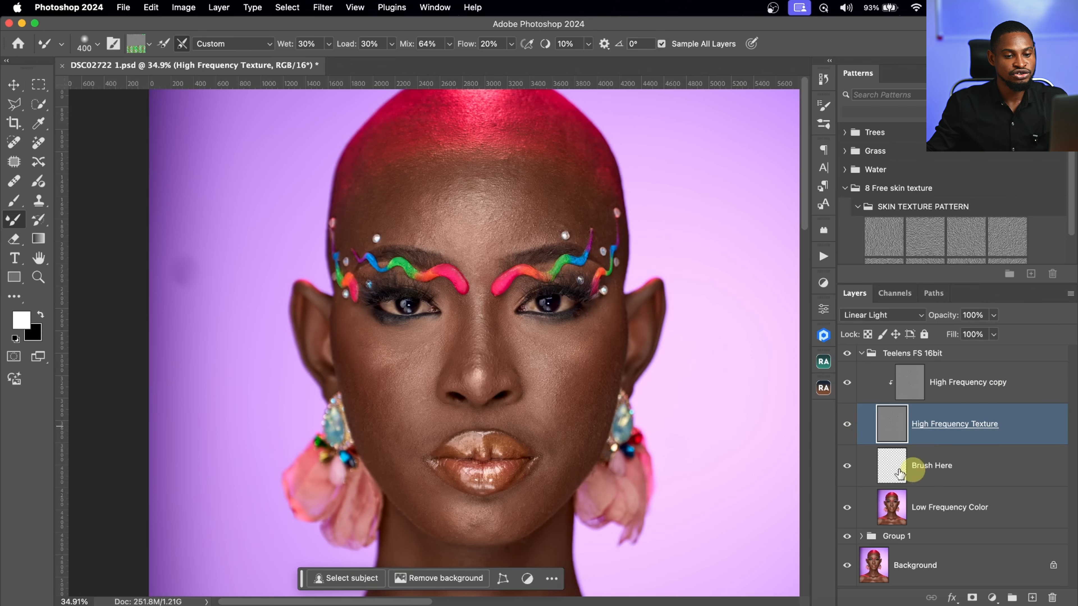
- Return to the Brush Here layer and set the Mixer Brush size to 600
click(899, 473)
key(bracketleft)
key(bracketleft)
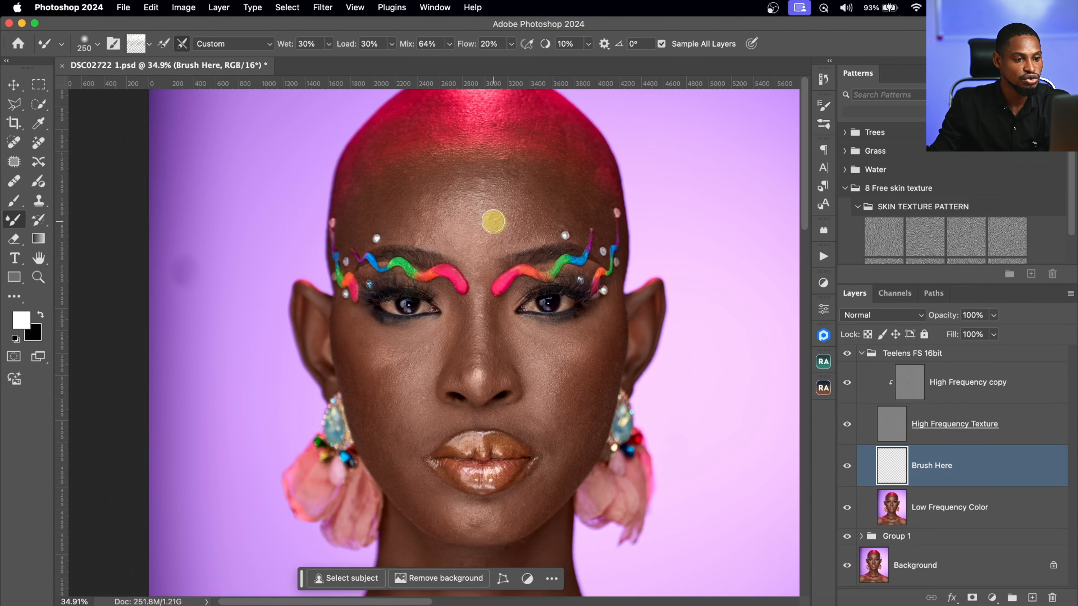
key(bracketright)
key(bracketright)
key(bracketright)
key(bracketright)
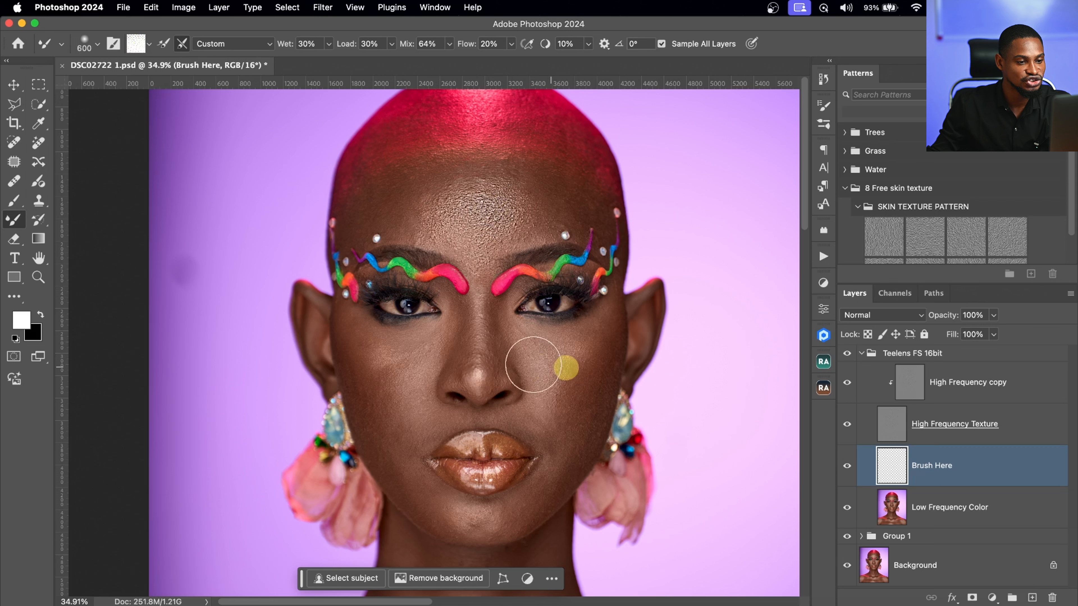
- Try blending the cheeks, nose and forehead with the Mixer Brush and erasing the excess with a soft round Eraser at 0% hardness
mouse_move(534, 365)
mouse_down()
mouse_move(573, 383)
mouse_move(462, 331)
mouse_move(372, 380)
mouse_move(452, 367)
mouse_move(399, 327)
mouse_move(416, 428)
mouse_move(380, 388)
mouse_move(384, 400)
mouse_move(455, 379)
mouse_move(470, 206)
mouse_move(467, 250)
mouse_move(483, 218)
mouse_move(507, 286)
mouse_move(465, 233)
mouse_move(574, 379)
mouse_move(543, 396)
mouse_up()
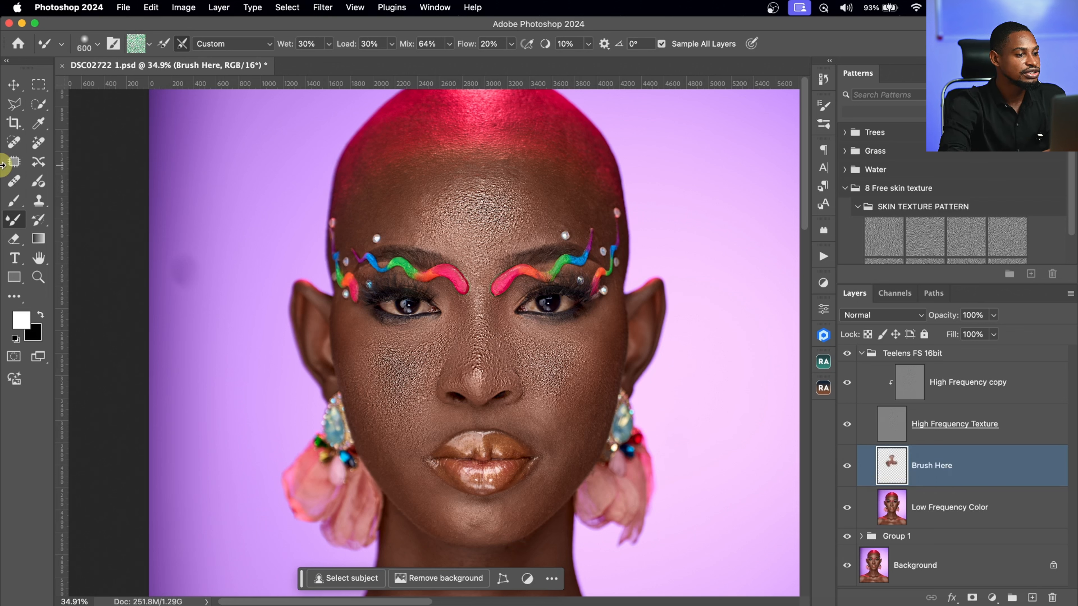
click(14, 249)
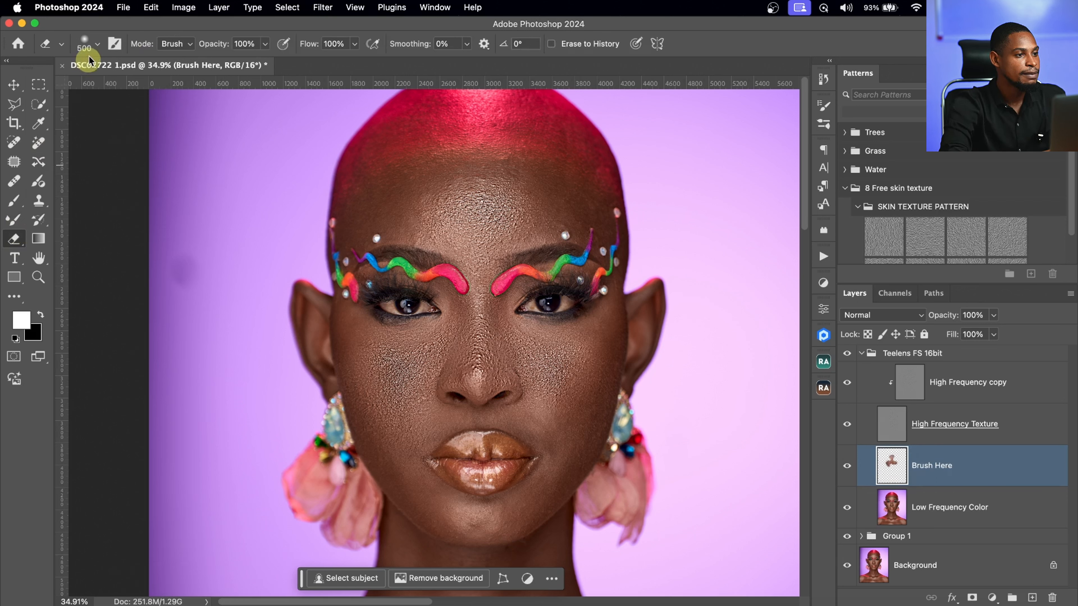
click(97, 46)
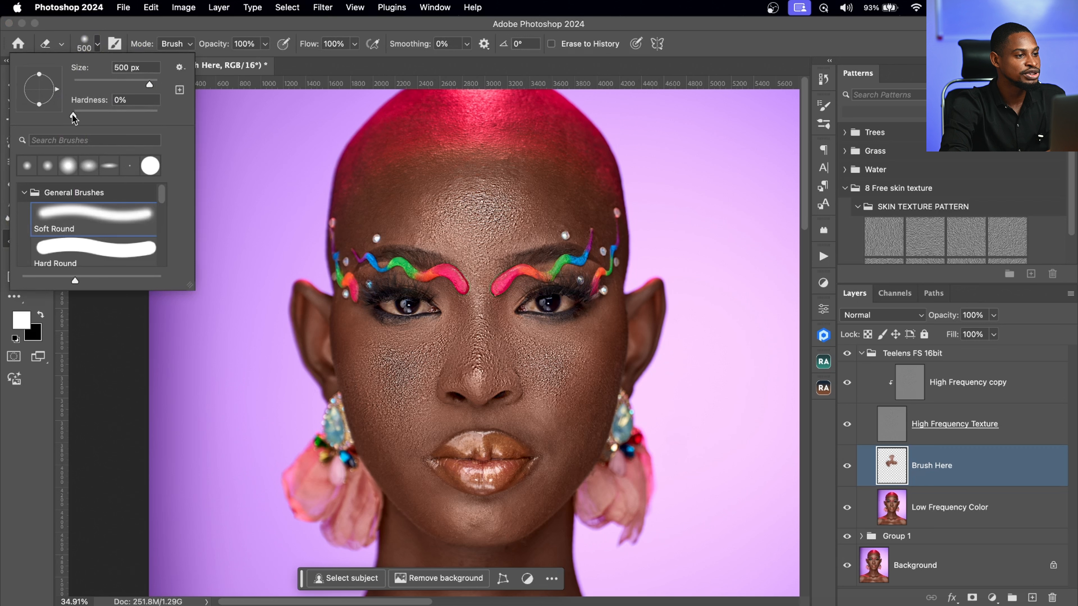
click(376, 74)
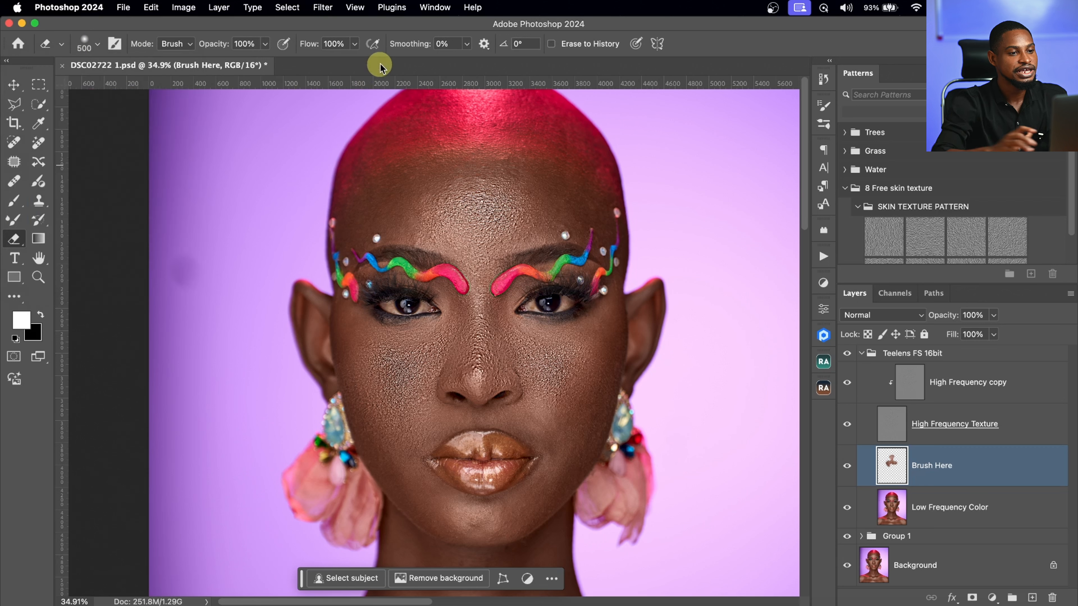
key(bracketright)
key(bracketright)
key(bracketright)
key(bracketright)
mouse_move(502, 224)
mouse_down()
mouse_move(495, 246)
mouse_move(479, 227)
mouse_move(495, 194)
mouse_move(499, 309)
mouse_move(568, 356)
mouse_move(598, 360)
mouse_move(551, 397)
mouse_move(406, 362)
mouse_move(356, 431)
mouse_move(393, 460)
mouse_move(471, 226)
mouse_move(447, 233)
mouse_move(523, 195)
mouse_move(565, 296)
mouse_move(491, 481)
mouse_move(443, 490)
mouse_move(407, 273)
mouse_move(481, 289)
mouse_move(442, 221)
mouse_move(494, 227)
mouse_move(653, 454)
mouse_move(504, 434)
mouse_move(224, 323)
mouse_move(45, 215)
mouse_up()
- Return to the Mixer Brush with the High Frequency Texture layer hidden and set the brush size to 400
click(14, 221)
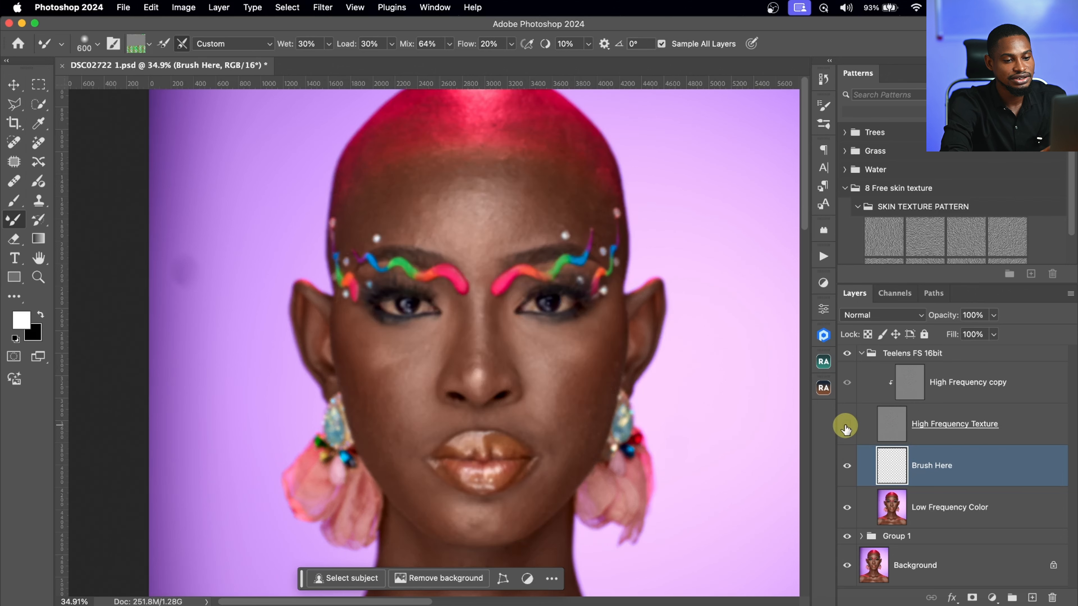
key(z)
mouse_move(485, 226)
mouse_down()
mouse_move(505, 224)
mouse_move(493, 224)
mouse_up()
key(b)
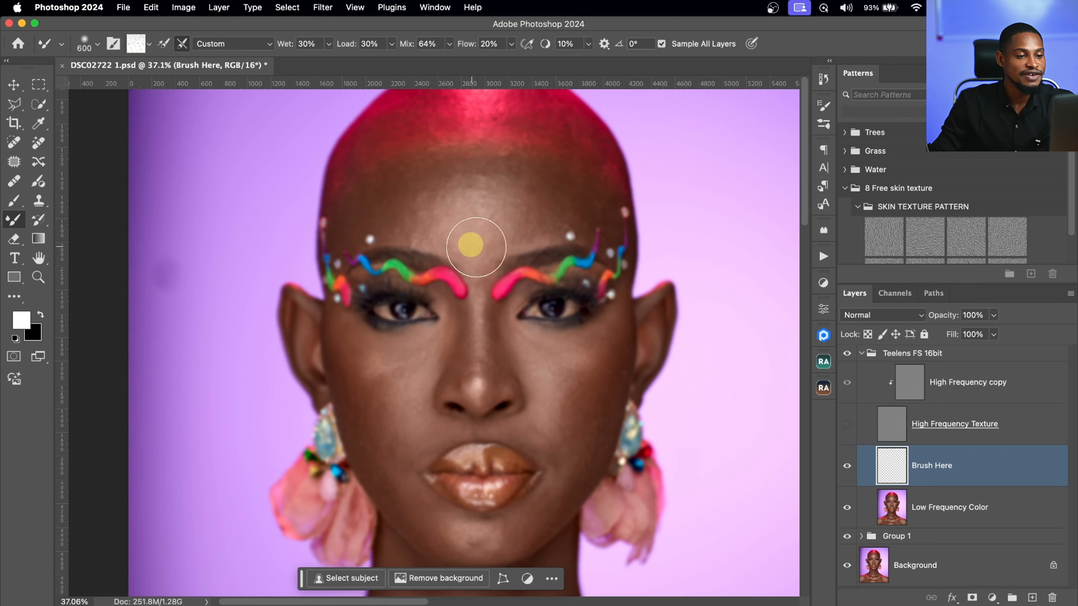
key(bracketleft)
key(bracketleft)
key(bracketleft)
key(bracketleft)
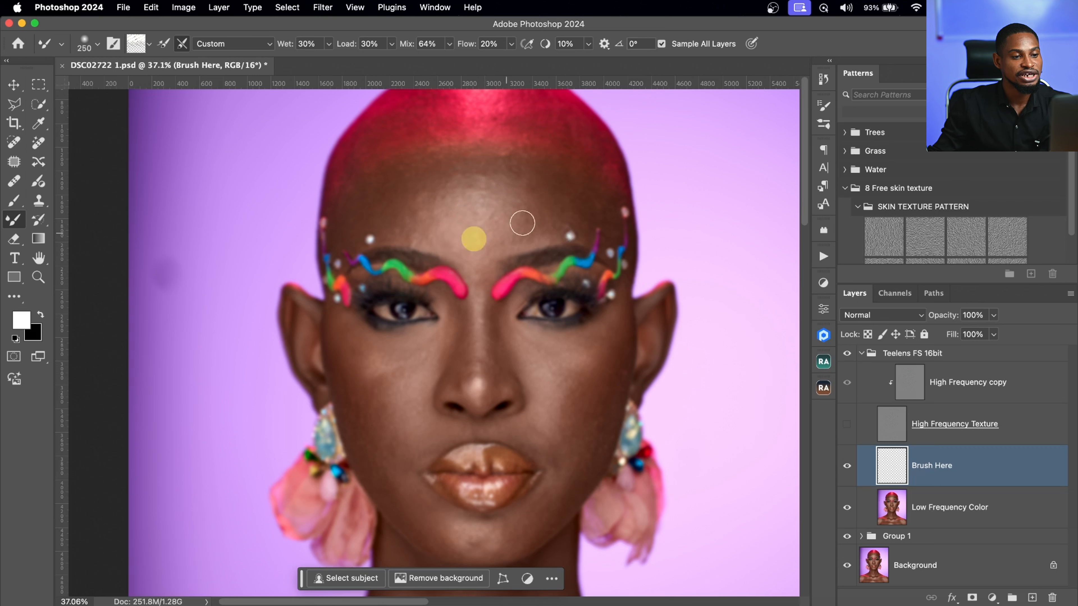
key(bracketright)
key(bracketright)
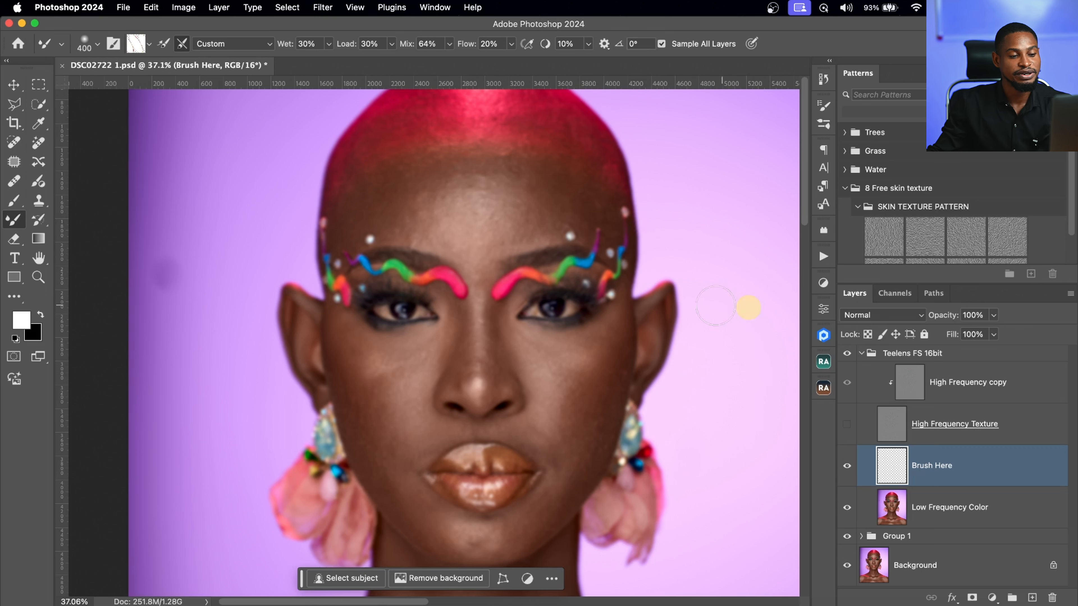
- Add a new layer above Brush Here and use the Brush tool to outline and fill the central forehead highlight in white
click(1031, 598)
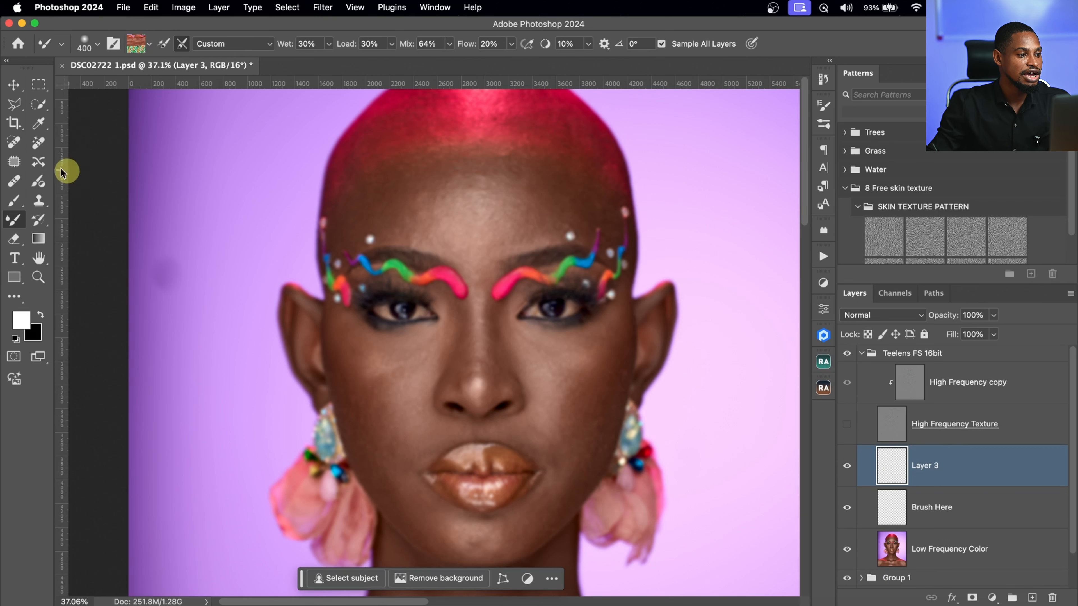
click(15, 200)
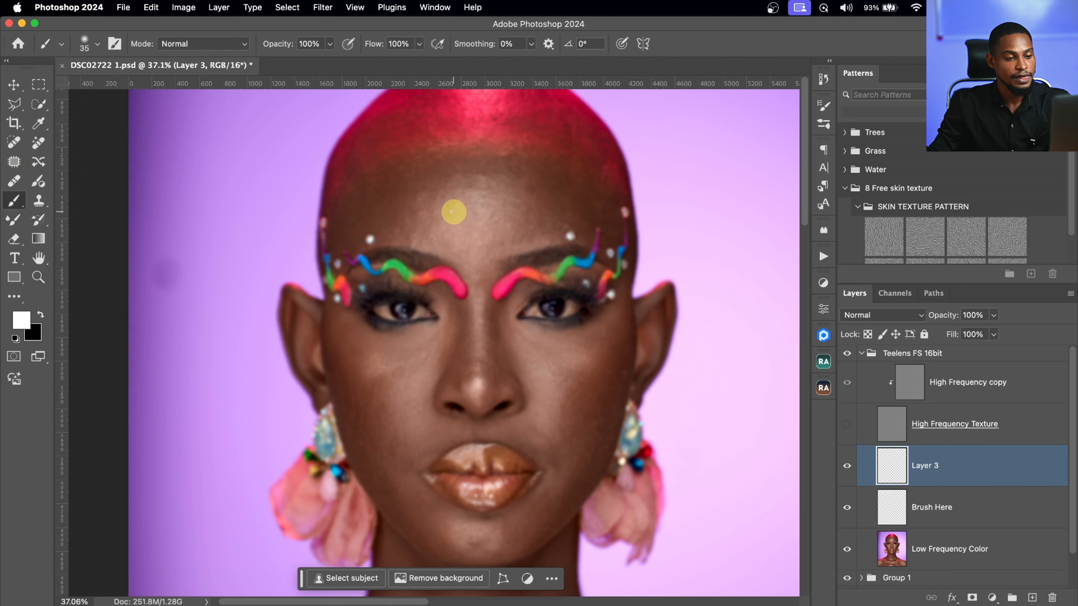
mouse_move(422, 204)
mouse_down()
mouse_move(422, 237)
mouse_move(451, 269)
mouse_move(488, 278)
mouse_move(526, 244)
mouse_move(531, 204)
mouse_move(482, 179)
mouse_move(474, 223)
mouse_up()
key(bracketleft)
key(bracketleft)
key(bracketleft)
key(bracketleft)
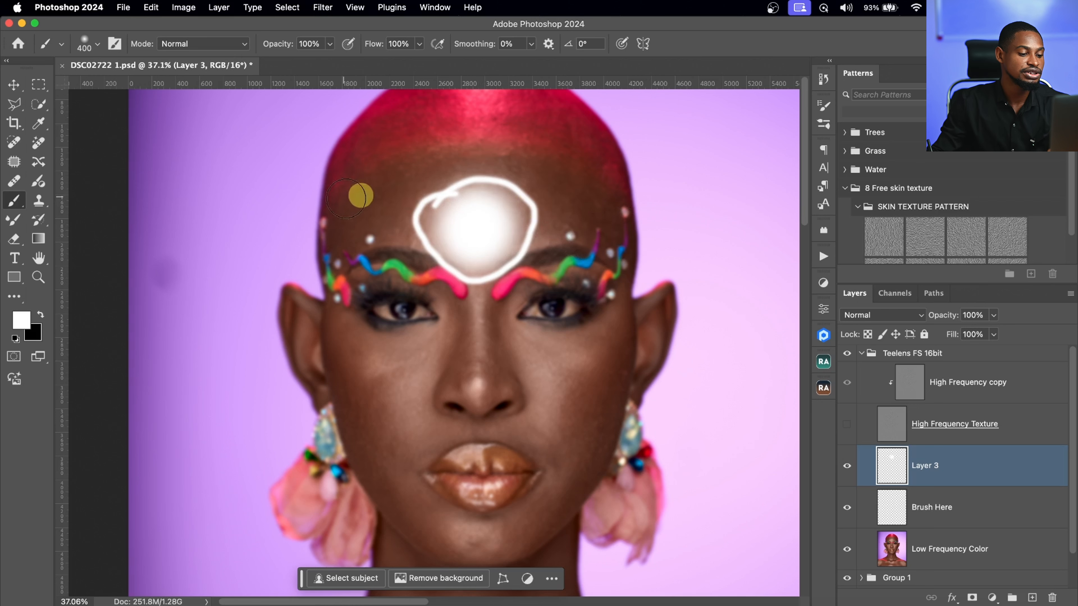
- Paint the darker forehead area beside the white highlight mark black and delete the marking layer
key(x)
key(bracketleft)
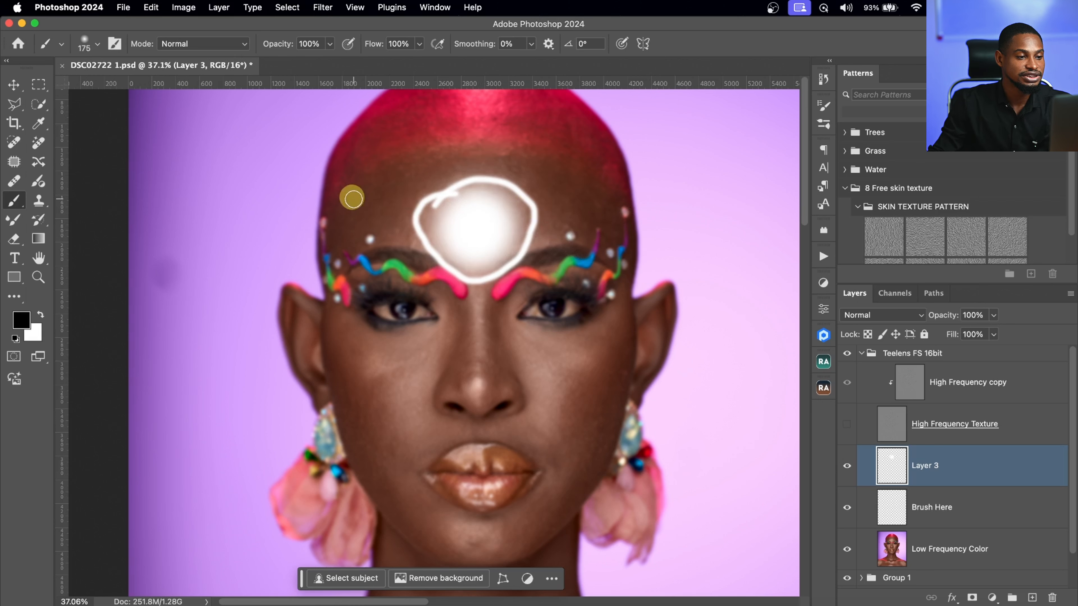
mouse_move(359, 183)
mouse_down()
mouse_move(454, 155)
mouse_move(413, 237)
mouse_move(358, 255)
mouse_move(371, 179)
mouse_move(393, 169)
mouse_up()
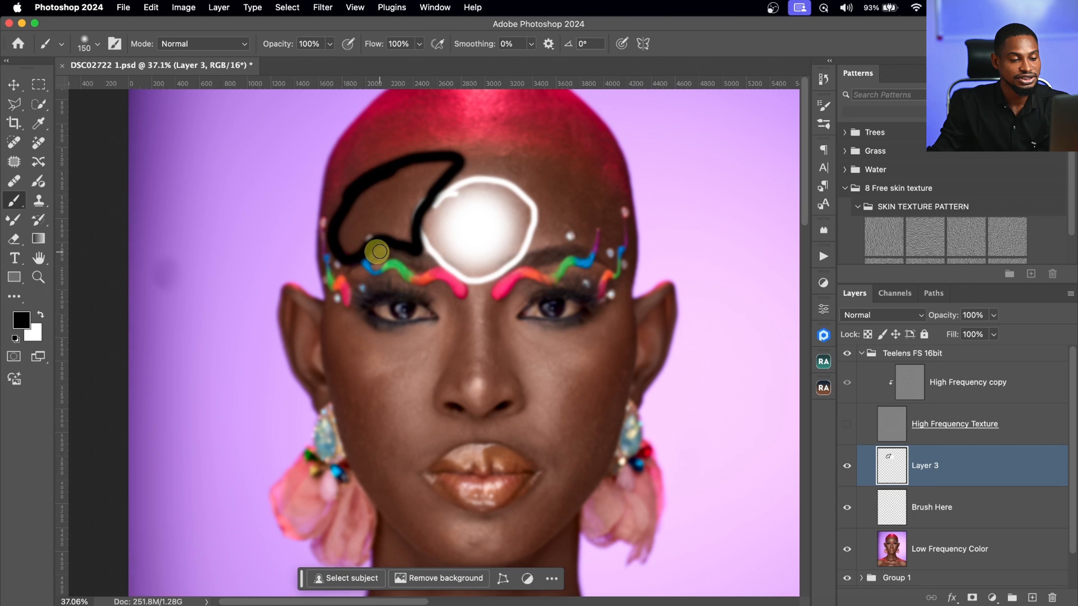
mouse_move(418, 179)
mouse_down()
mouse_move(390, 191)
mouse_move(396, 200)
mouse_move(363, 224)
mouse_move(402, 228)
mouse_move(443, 173)
mouse_move(464, 166)
mouse_move(429, 187)
mouse_up()
key(bracketleft)
key(bracketleft)
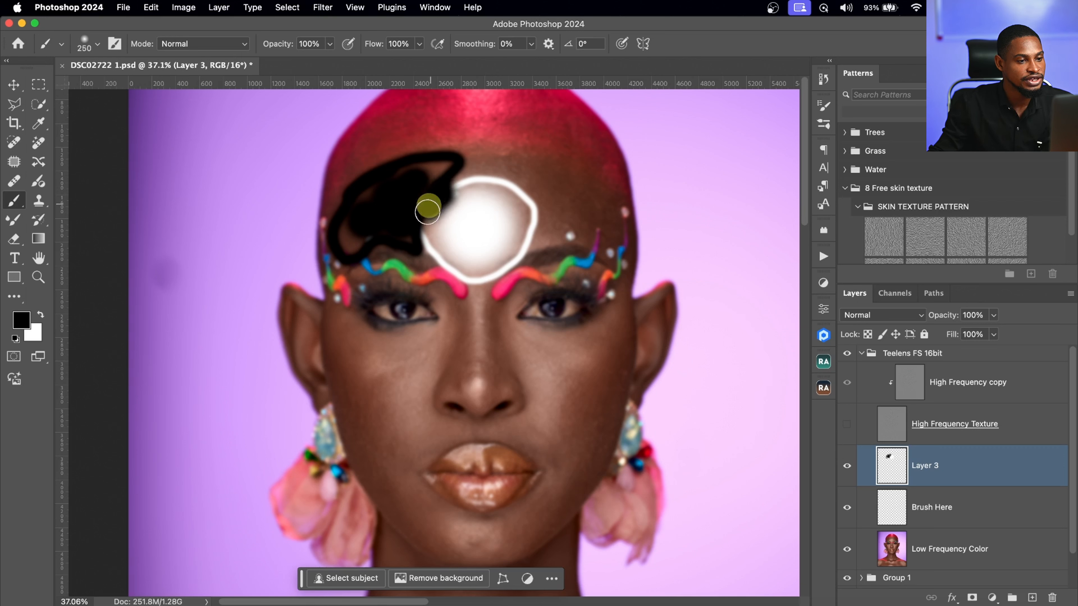
mouse_move(427, 211)
mouse_down()
mouse_move(433, 245)
mouse_move(422, 225)
mouse_move(460, 198)
mouse_up()
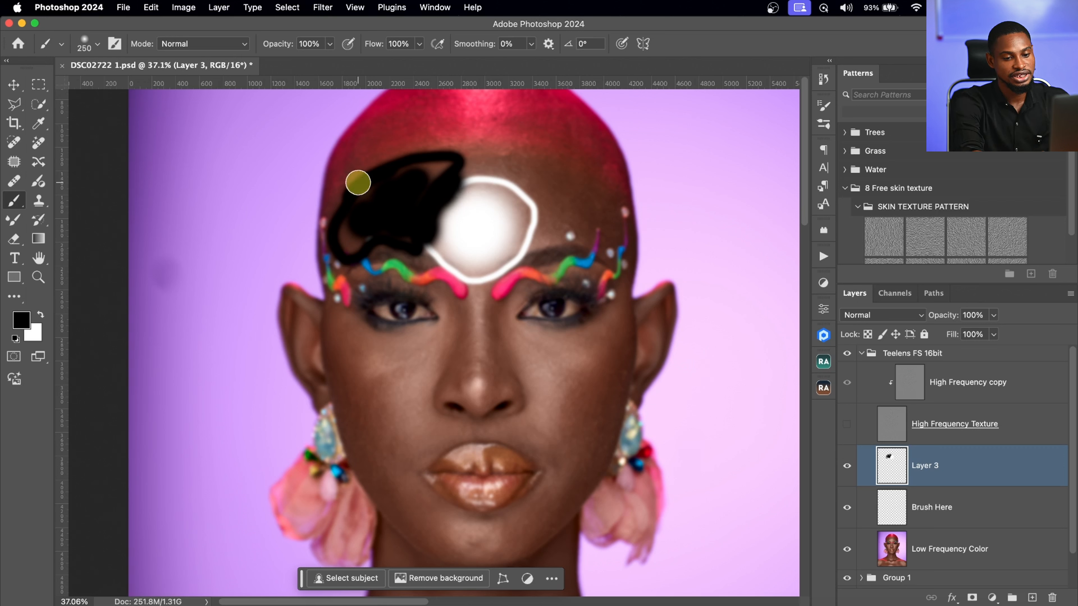
key(Delete)
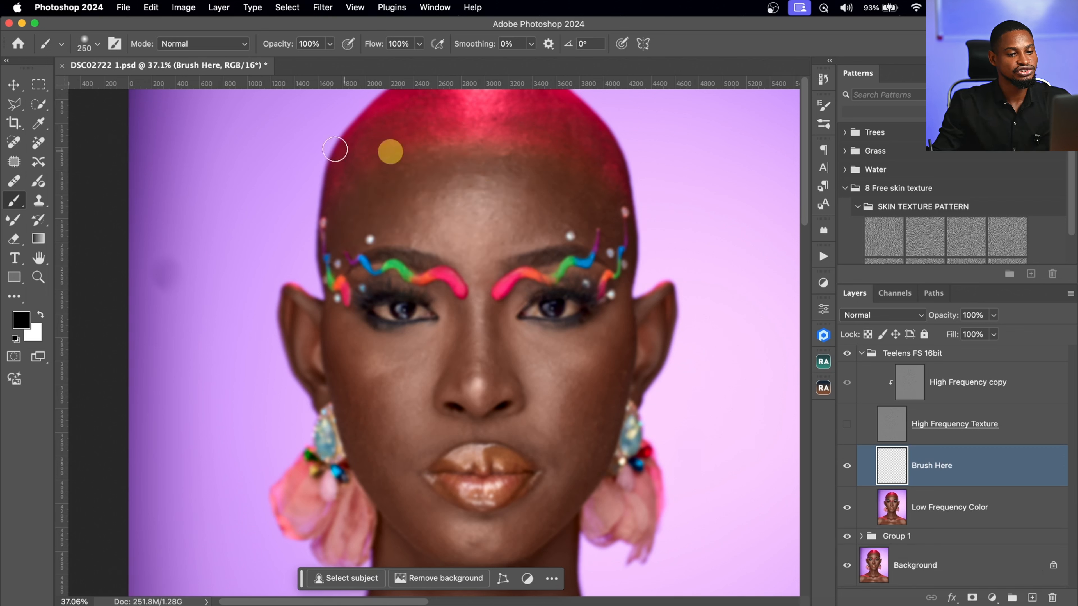
- Activate the Mixer Brush on the Brush Here layer and blend the highlight in the middle of the forehead
click(17, 220)
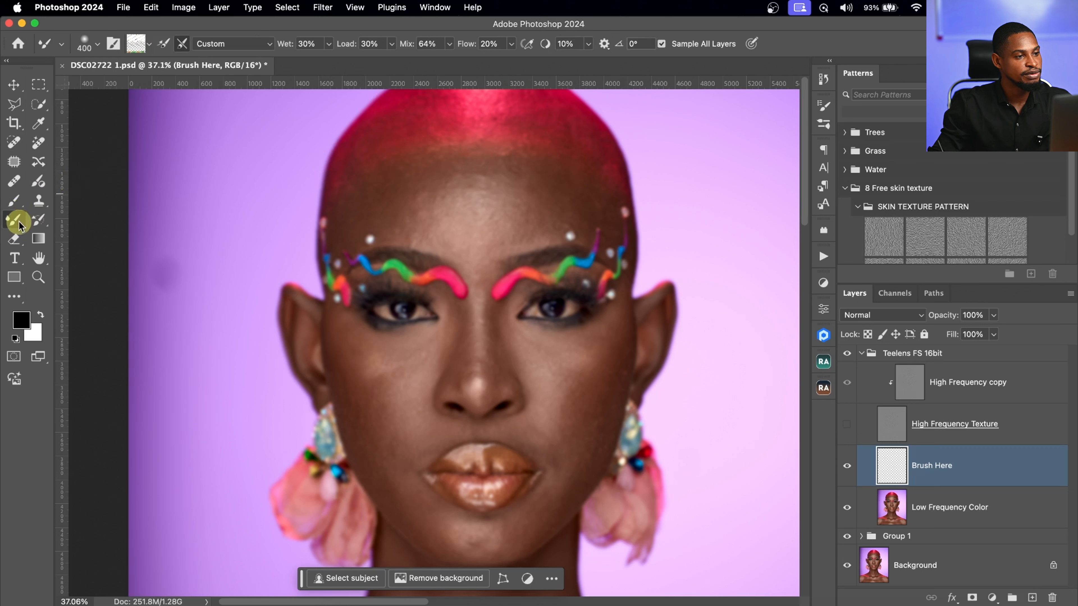
key(bracketleft)
key(bracketleft)
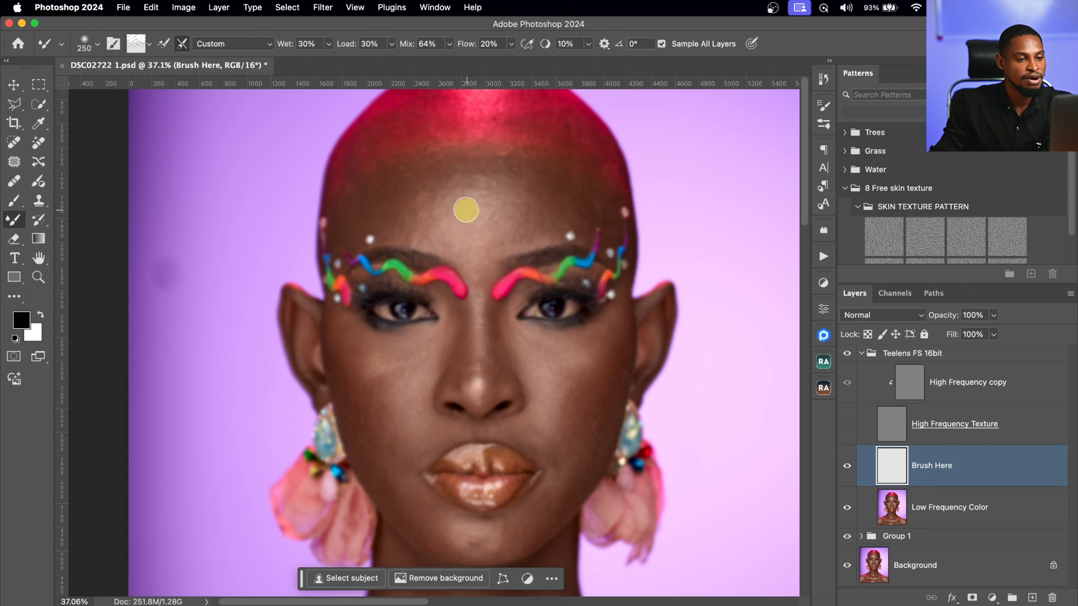
key(bracketleft)
key(bracketleft)
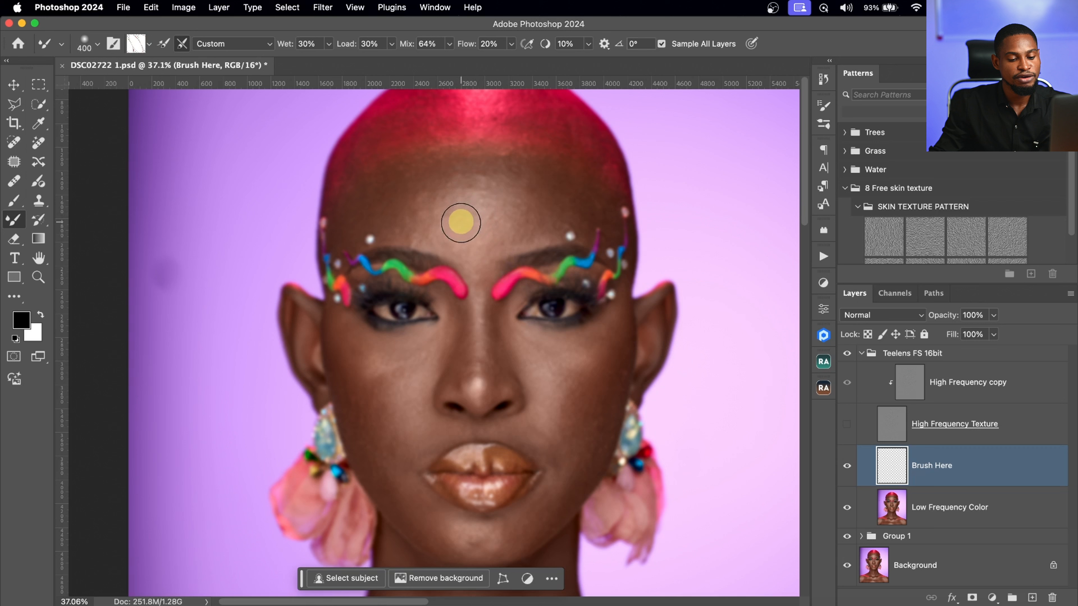
key(bracketleft)
key(bracketleft)
key(bracketleft)
key(bracketleft)
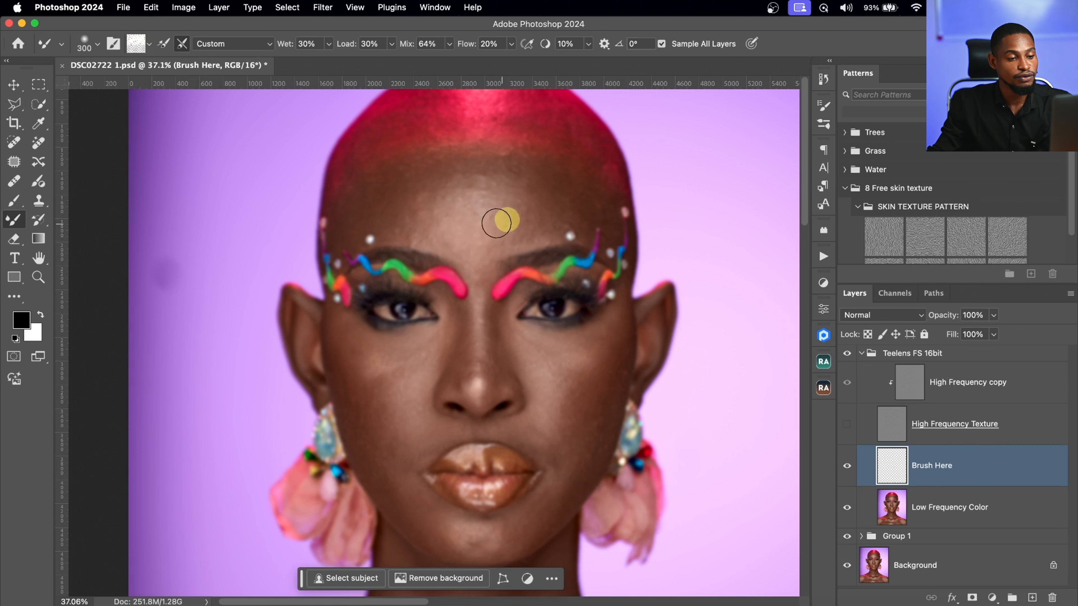
key(bracketright)
key(bracketright)
mouse_move(485, 202)
mouse_down()
mouse_move(458, 209)
mouse_move(446, 237)
mouse_move(472, 244)
mouse_move(483, 196)
mouse_move(502, 220)
mouse_move(459, 233)
mouse_up()
- Blend the highlight on the nose tip and bridge with the Mixer Brush at size 125
key(bracketleft)
key(bracketleft)
key(bracketleft)
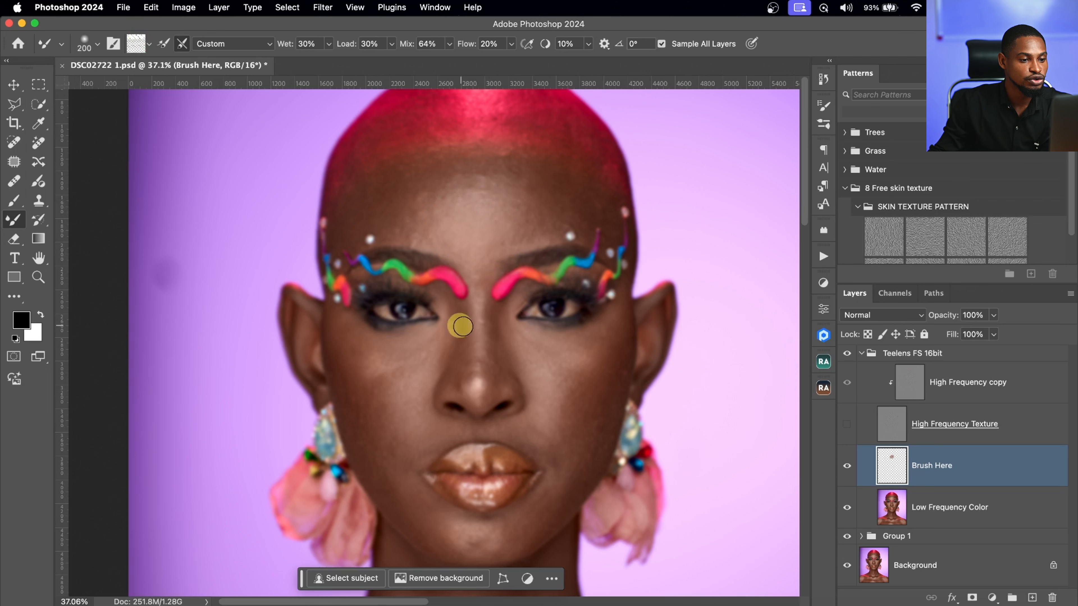
mouse_move(491, 409)
mouse_down()
mouse_move(510, 385)
mouse_move(470, 377)
mouse_up()
key(bracketleft)
key(bracketleft)
key(bracketleft)
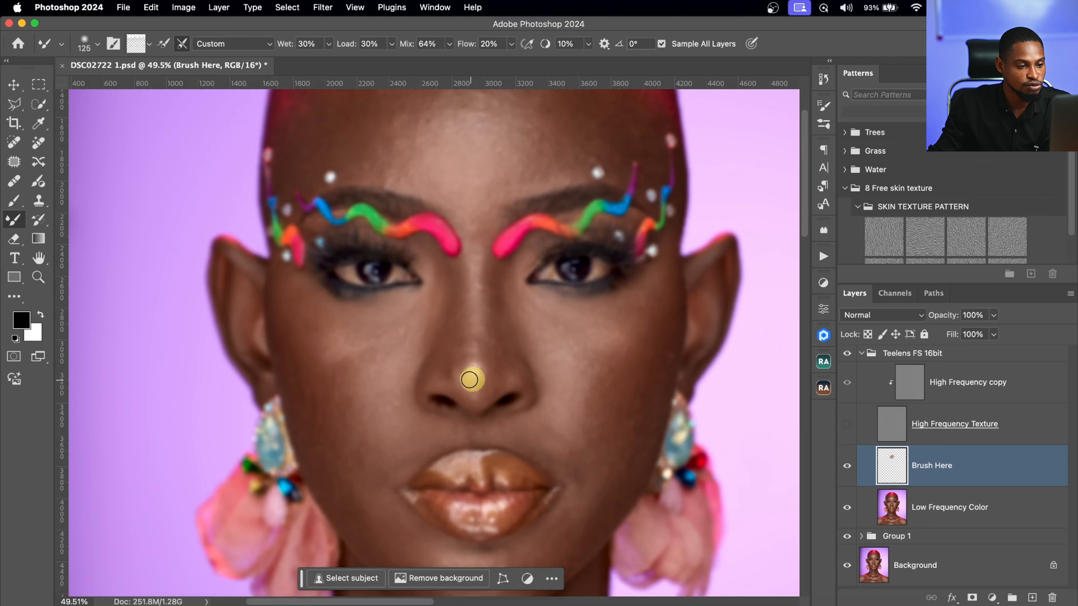
mouse_move(477, 348)
mouse_down()
mouse_move(470, 268)
mouse_move(474, 339)
mouse_up()
- Blend the tones between the brows and across the whole forehead, varying the Mixer Brush size up to 500
key(bracketright)
key(bracketright)
key(bracketright)
key(bracketright)
mouse_move(476, 283)
mouse_down()
mouse_move(476, 354)
mouse_move(480, 212)
mouse_move(463, 165)
mouse_move(447, 162)
mouse_move(456, 154)
mouse_move(439, 145)
mouse_move(441, 121)
mouse_move(510, 132)
mouse_move(510, 168)
mouse_move(480, 173)
mouse_move(499, 170)
mouse_move(499, 147)
mouse_move(501, 254)
mouse_move(455, 237)
mouse_move(458, 223)
mouse_move(485, 214)
mouse_move(438, 238)
mouse_move(434, 252)
mouse_move(406, 226)
mouse_move(383, 267)
mouse_move(370, 228)
mouse_move(294, 290)
mouse_move(350, 237)
mouse_move(348, 216)
mouse_move(428, 186)
mouse_move(526, 211)
mouse_move(534, 236)
mouse_move(519, 264)
mouse_move(553, 265)
mouse_move(571, 207)
mouse_move(570, 229)
mouse_move(516, 195)
mouse_move(538, 220)
mouse_move(582, 228)
mouse_move(593, 274)
mouse_move(614, 229)
mouse_move(616, 244)
mouse_move(567, 266)
mouse_move(530, 265)
mouse_move(555, 241)
mouse_move(500, 253)
mouse_move(439, 207)
mouse_move(430, 241)
mouse_move(394, 231)
mouse_move(428, 207)
mouse_move(483, 217)
mouse_move(503, 201)
mouse_move(527, 296)
mouse_move(412, 273)
mouse_move(450, 313)
mouse_up()
key(bracketright)
key(bracketright)
key(bracketleft)
key(bracketleft)
key(bracketleft)
key(bracketright)
key(bracketright)
key(bracketleft)
key(bracketleft)
key(bracketleft)
key(bracketright)
drag(447, 272, 458, 354)
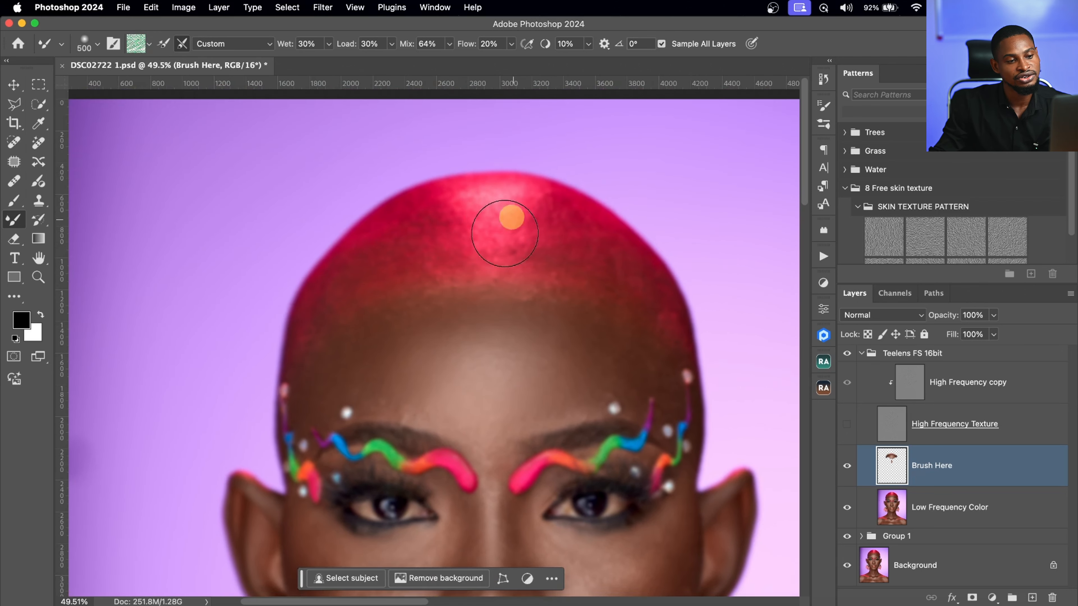
- Add a new layer above Brush Here and blend the pink scalp highlight on it with the Mixer Brush at size 400
key(bracketleft)
key(bracketleft)
key(bracketleft)
key(bracketleft)
key(bracketleft)
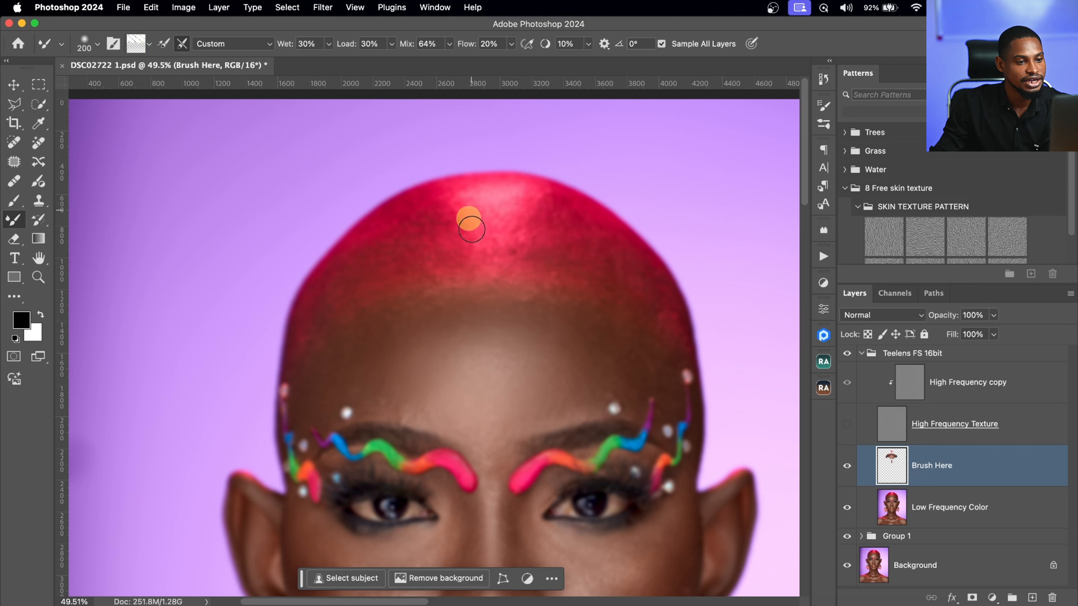
key(bracketright)
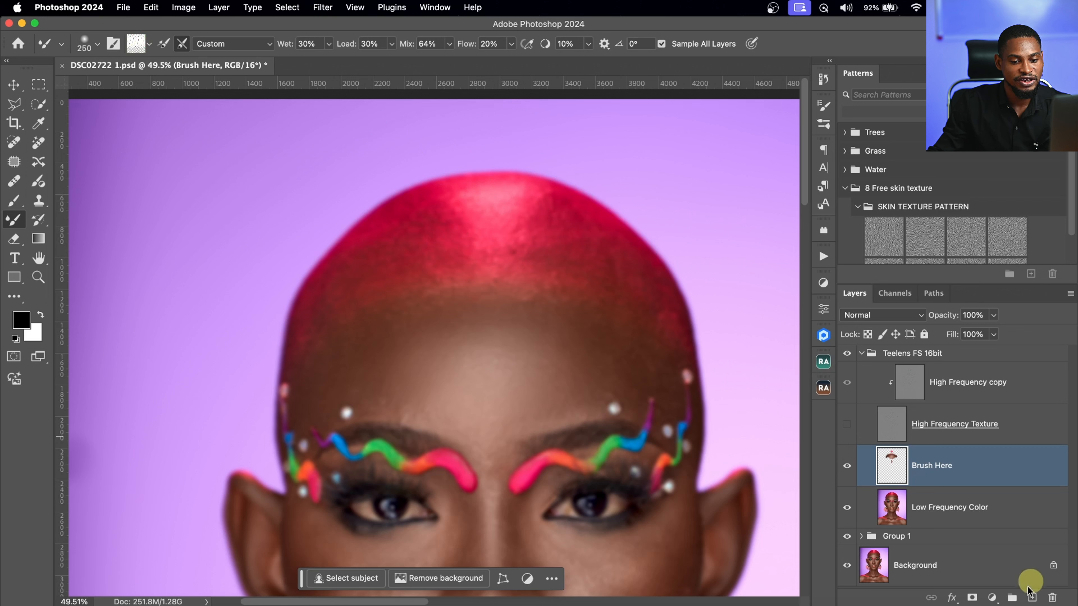
click(1033, 598)
key(bracketright)
key(bracketright)
key(bracketright)
key(bracketright)
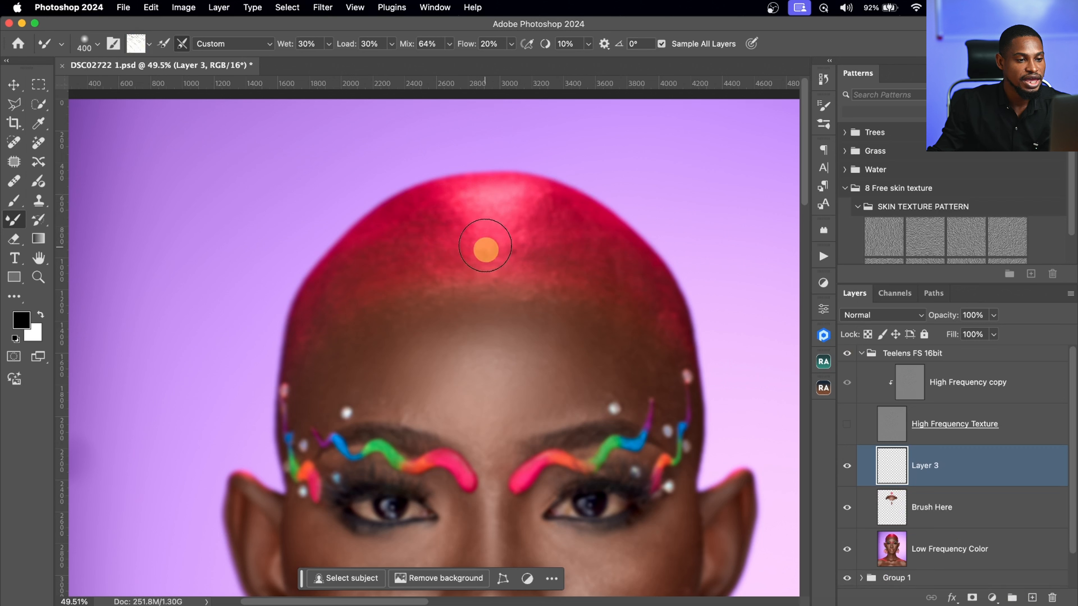
mouse_move(549, 247)
mouse_down()
mouse_move(578, 236)
mouse_move(501, 216)
mouse_move(450, 226)
mouse_move(520, 214)
mouse_move(481, 202)
mouse_up()
- Smooth the left side of the pink scalp at brush size 300 and enlarge the Mixer Brush to 700 for its centre
key(bracketleft)
key(bracketleft)
key(bracketleft)
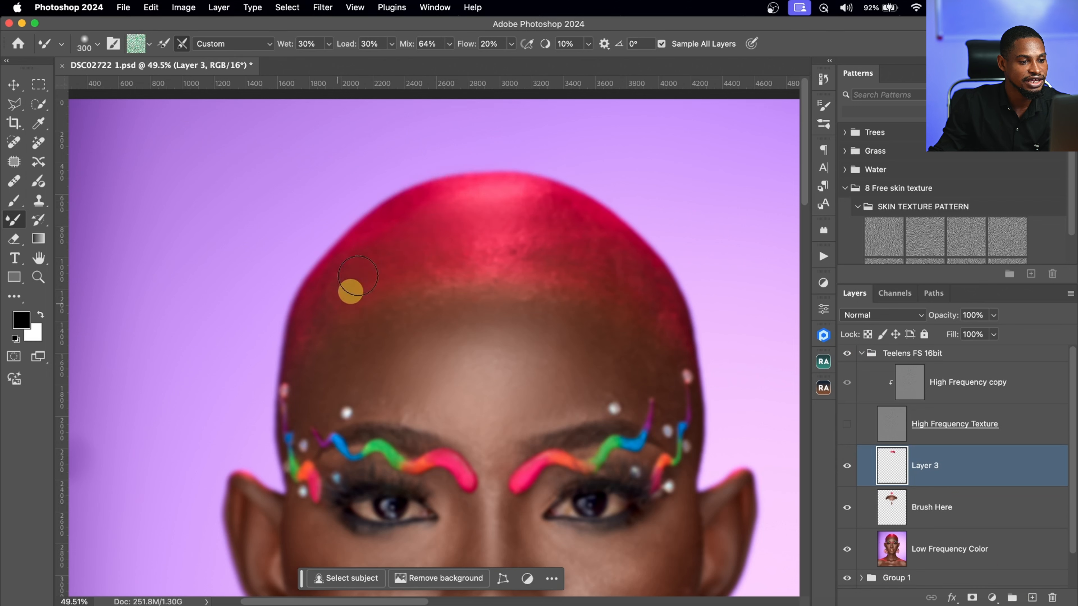
key(bracketright)
key(bracketright)
key(bracketright)
key(bracketright)
key(bracketright)
key(bracketright)
key(bracketright)
key(bracketright)
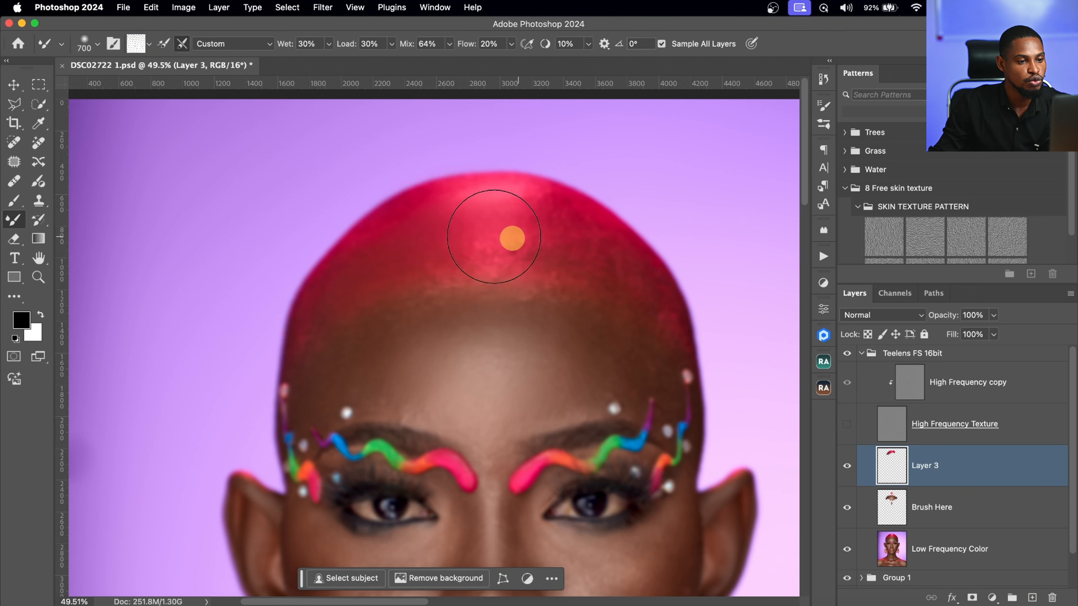
- Smooth the centre and right side of the pink scalp with the Mixer Brush at size 500
key(bracketleft)
key(bracketleft)
key(bracketleft)
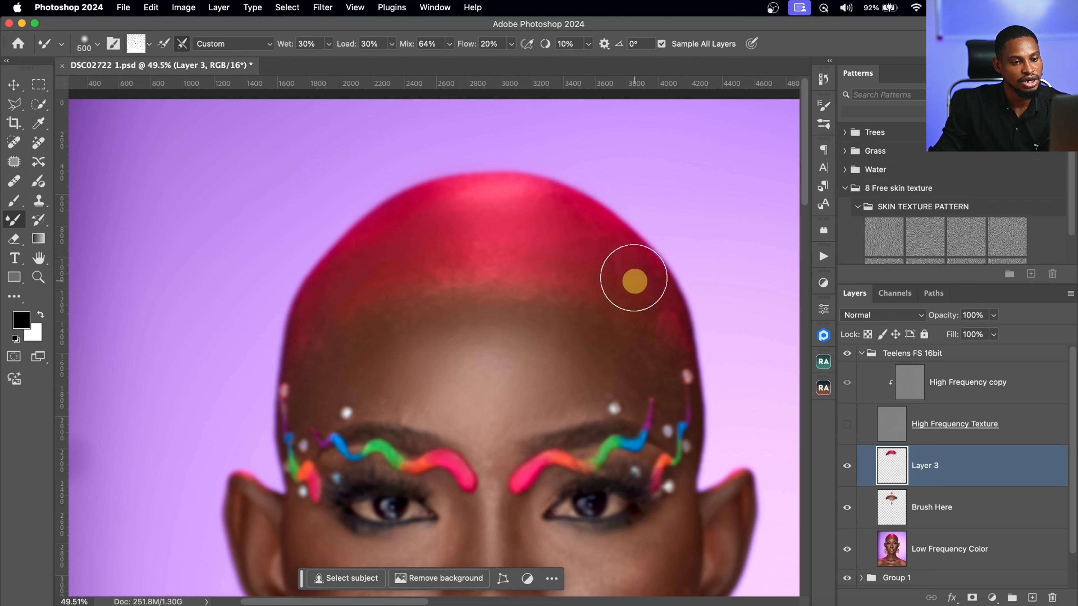
key(bracketright)
key(bracketright)
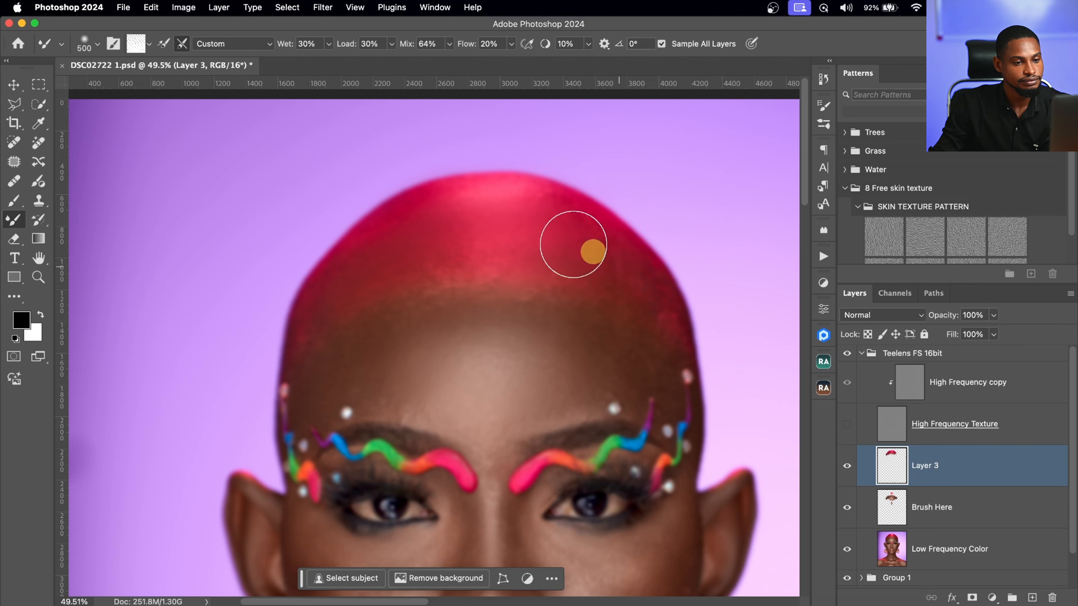
- Show the High Frequency Texture layer and toggle Layer 3's visibility to compare the scalp before and after blending
click(847, 425)
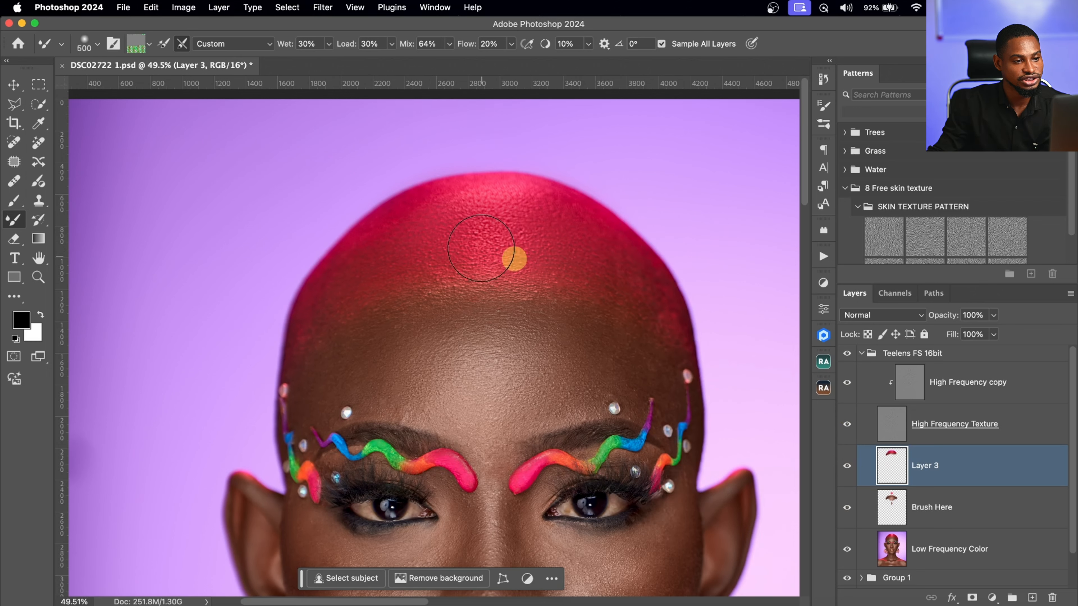
click(847, 468)
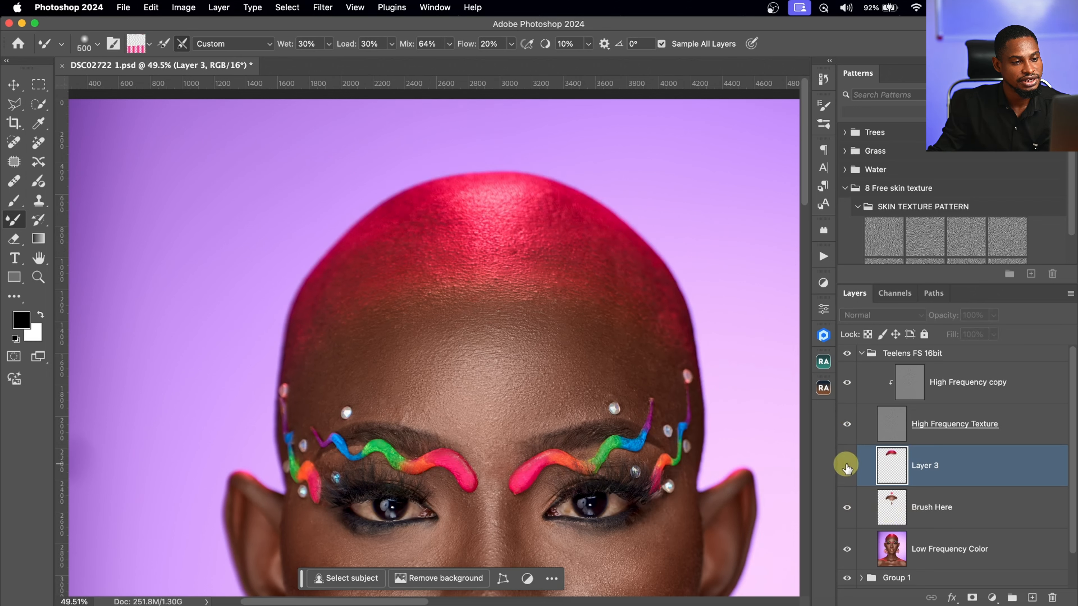
click(848, 467)
click(849, 468)
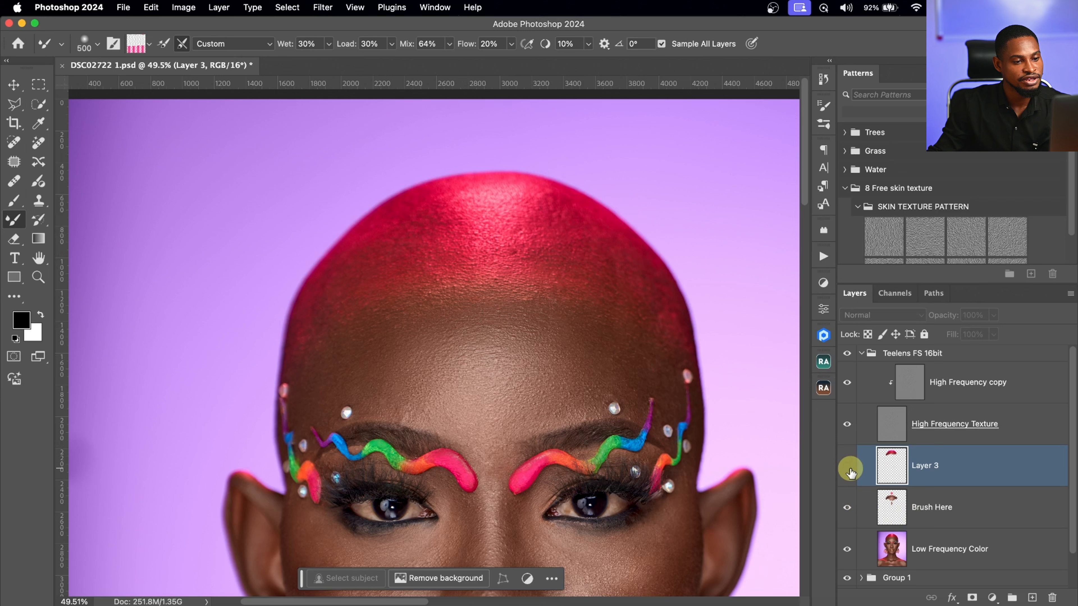
click(849, 471)
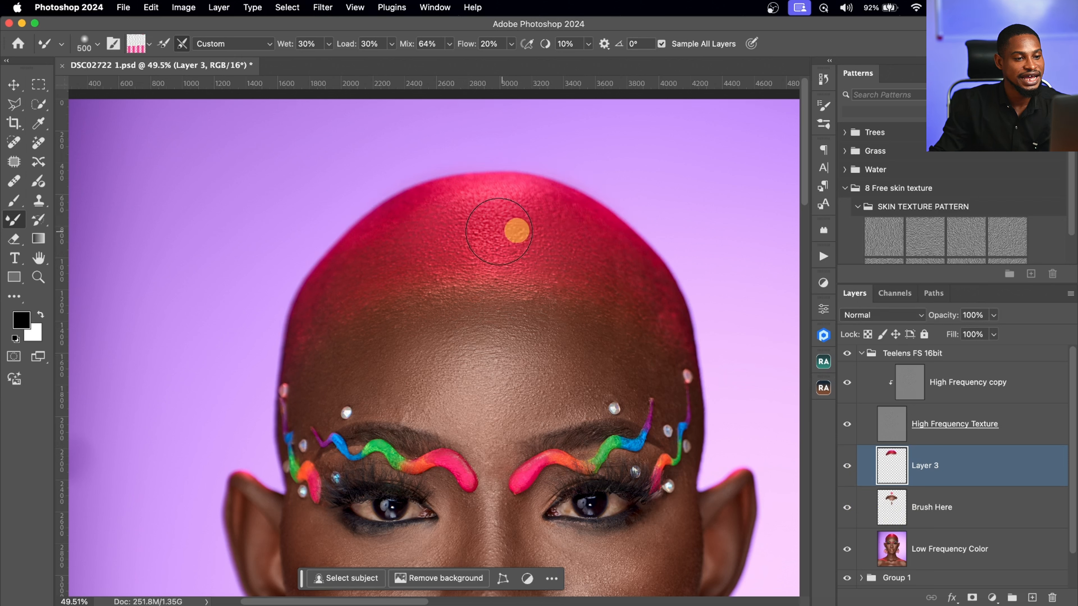
click(848, 469)
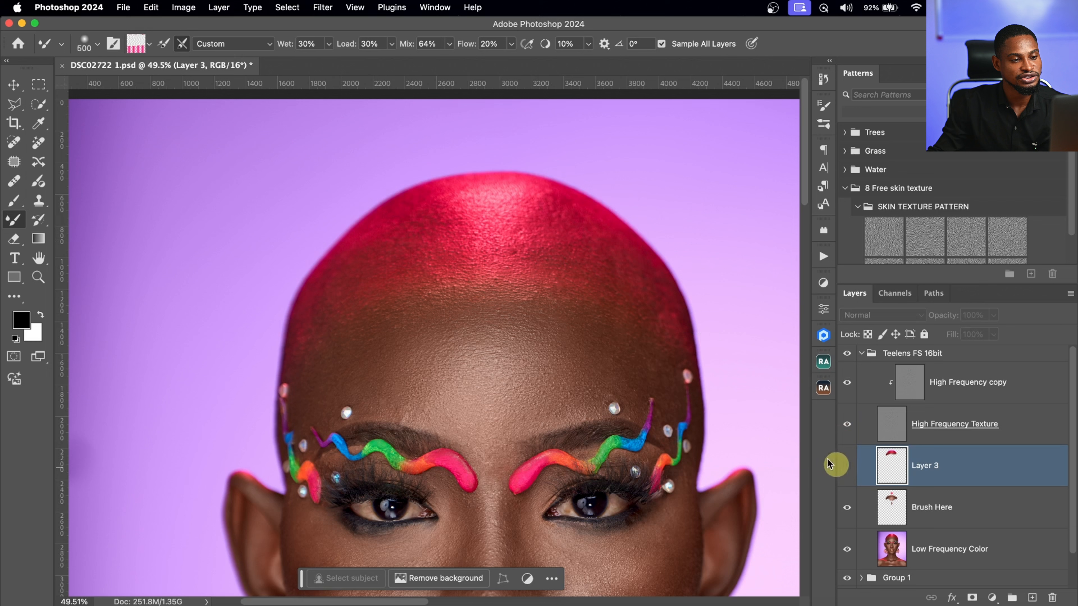
- Show and delete Layer 3, and hide the High Frequency Texture layer
click(847, 467)
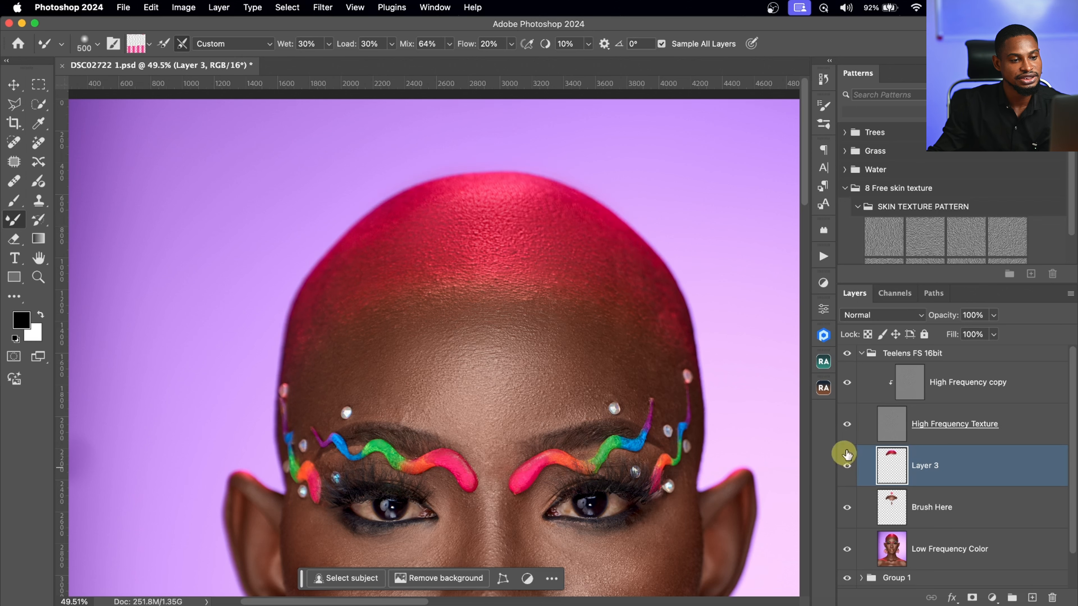
key(Delete)
click(852, 425)
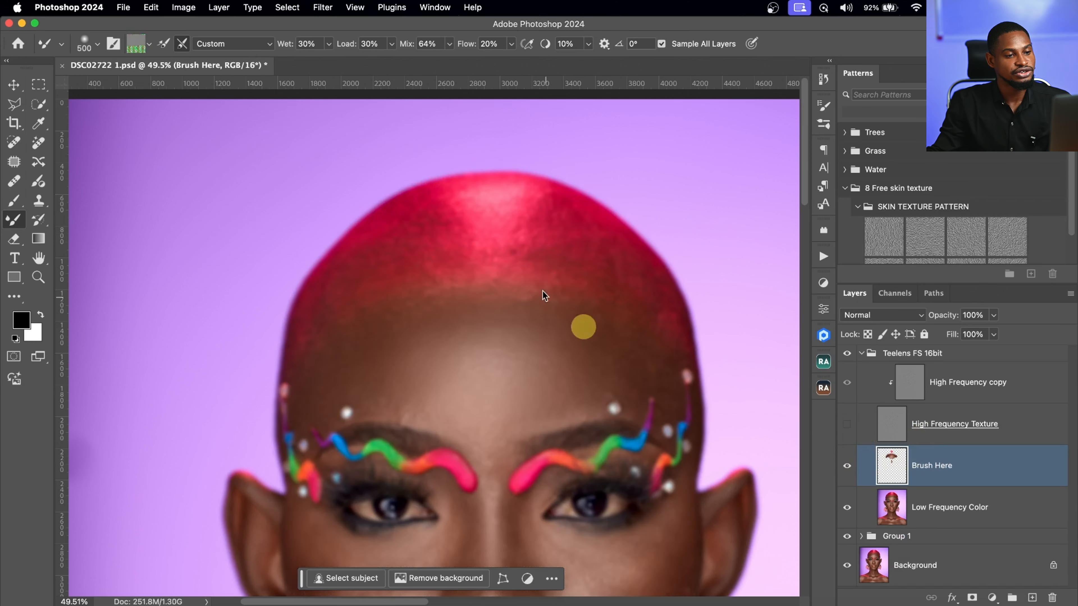
- Blend the left part of the pink scalp on the Brush Here layer with the Mixer Brush at sizes 175 to 250
key(bracketleft)
key(bracketleft)
key(bracketleft)
key(bracketleft)
key(bracketleft)
key(bracketleft)
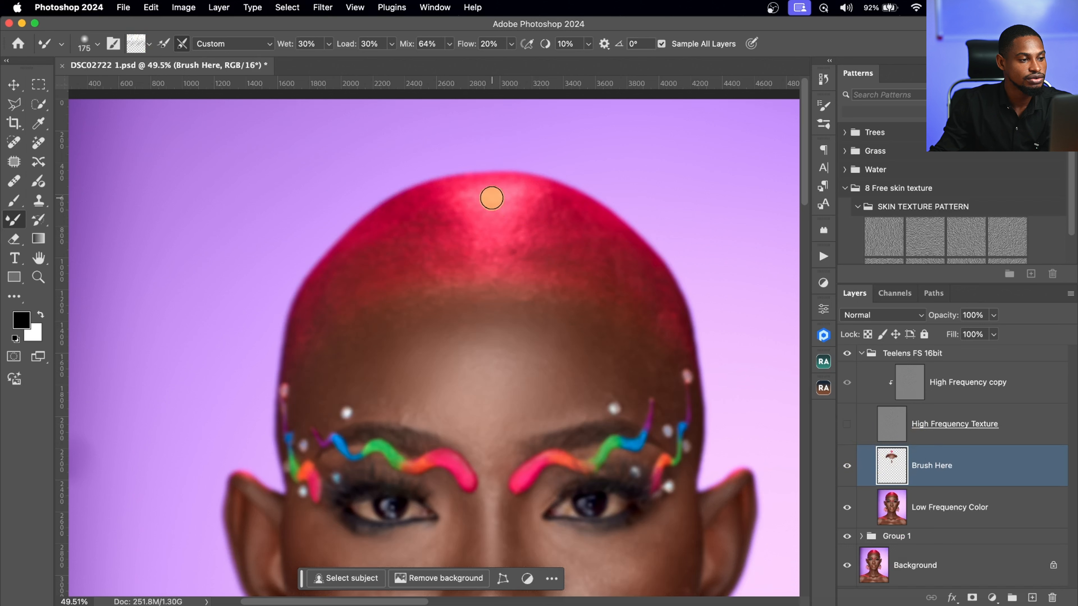
key(bracketright)
key(bracketright)
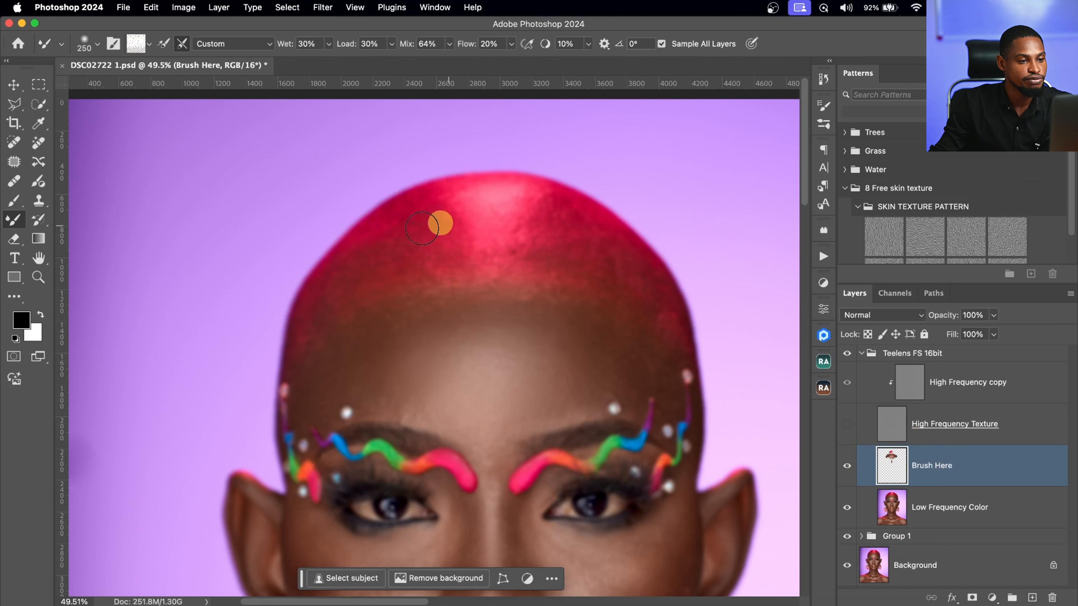
key(bracketleft)
key(bracketleft)
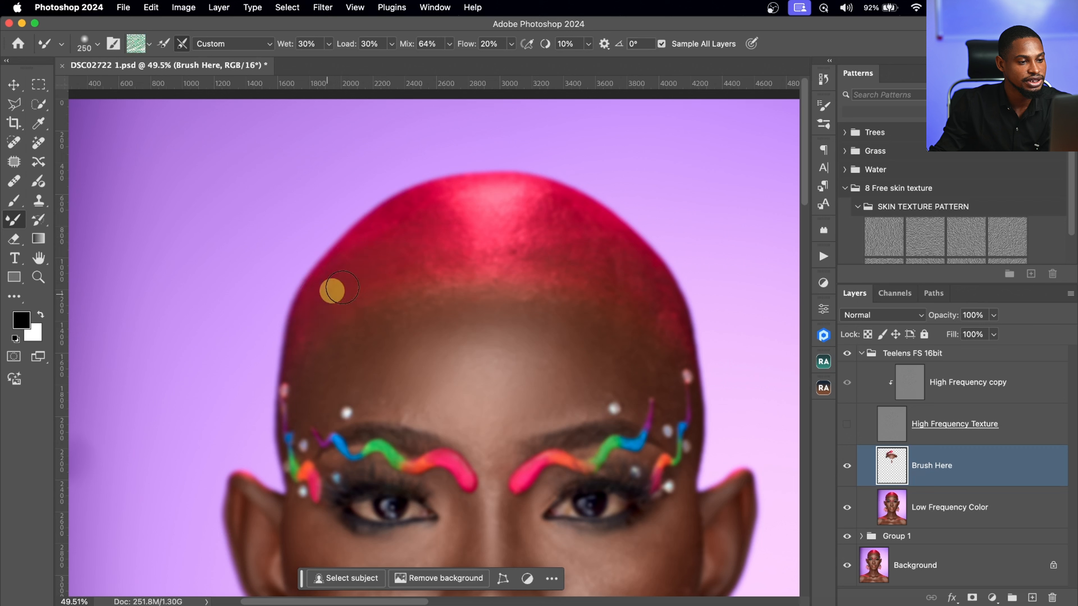
- Smooth the left edge of the pink scalp highlight with the Mixer Brush at sizes 200 to 300
key(bracketright)
key(bracketright)
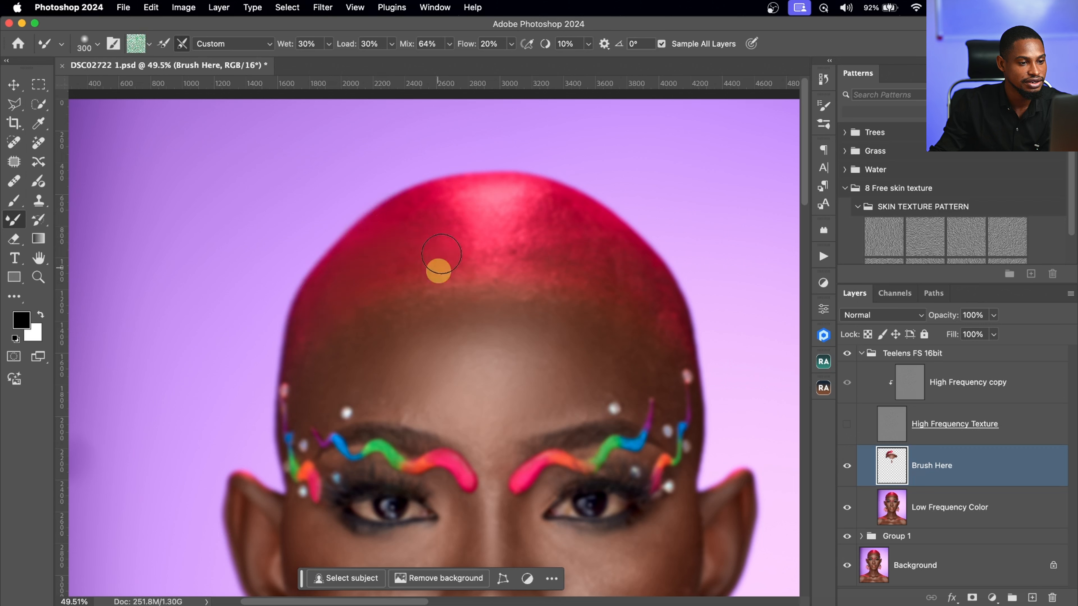
drag(442, 254, 472, 204)
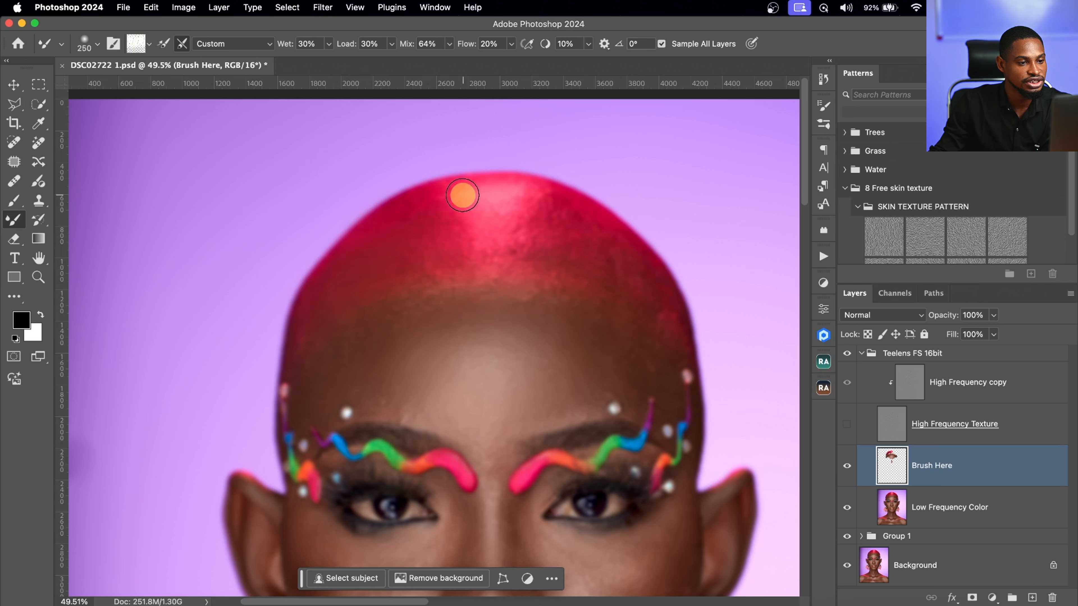
key(bracketright)
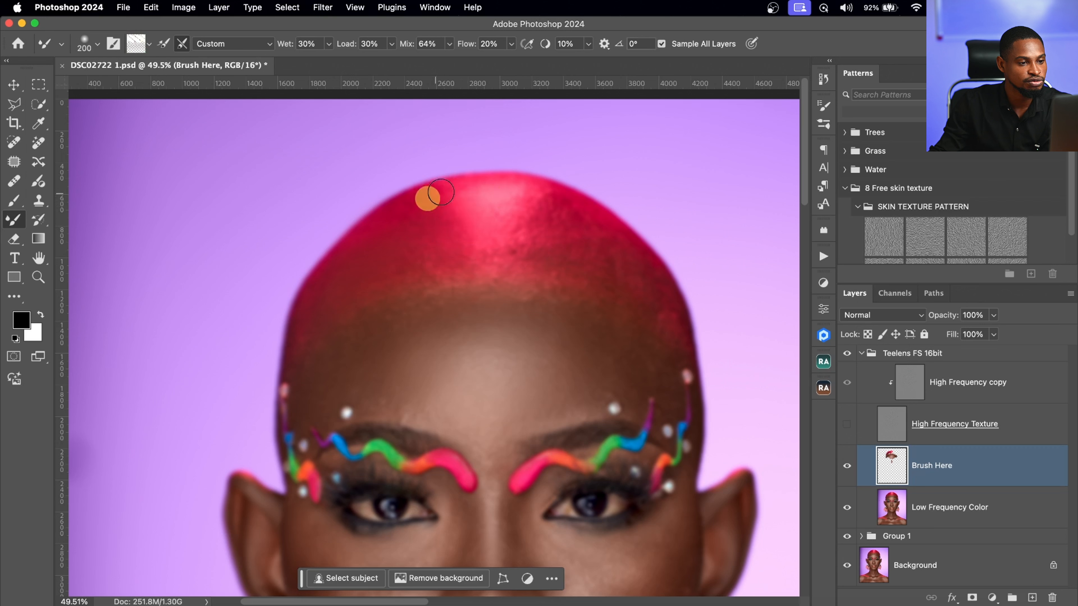
key(bracketleft)
key(bracketleft)
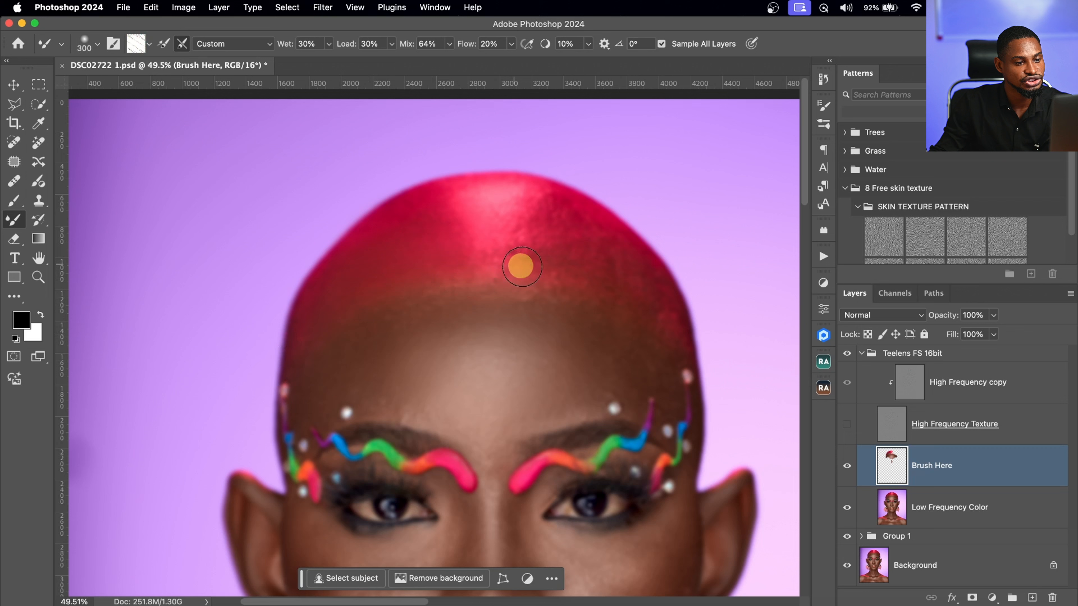
- Smooth the right side of the pink scalp down to the temple with the Mixer Brush, varying its size up to 400
key(bracketleft)
key(bracketleft)
key(bracketright)
key(bracketright)
mouse_move(542, 214)
mouse_down()
mouse_move(652, 291)
mouse_move(676, 332)
mouse_move(521, 260)
mouse_move(540, 222)
mouse_move(568, 211)
mouse_move(600, 268)
mouse_move(549, 192)
mouse_move(482, 236)
mouse_move(452, 206)
mouse_move(525, 193)
mouse_move(489, 253)
mouse_move(442, 233)
mouse_move(493, 212)
mouse_move(645, 295)
mouse_move(665, 339)
mouse_up()
key(bracketleft)
key(bracketleft)
key(bracketright)
key(bracketright)
key(bracketleft)
key(bracketright)
key(bracketright)
key(bracketright)
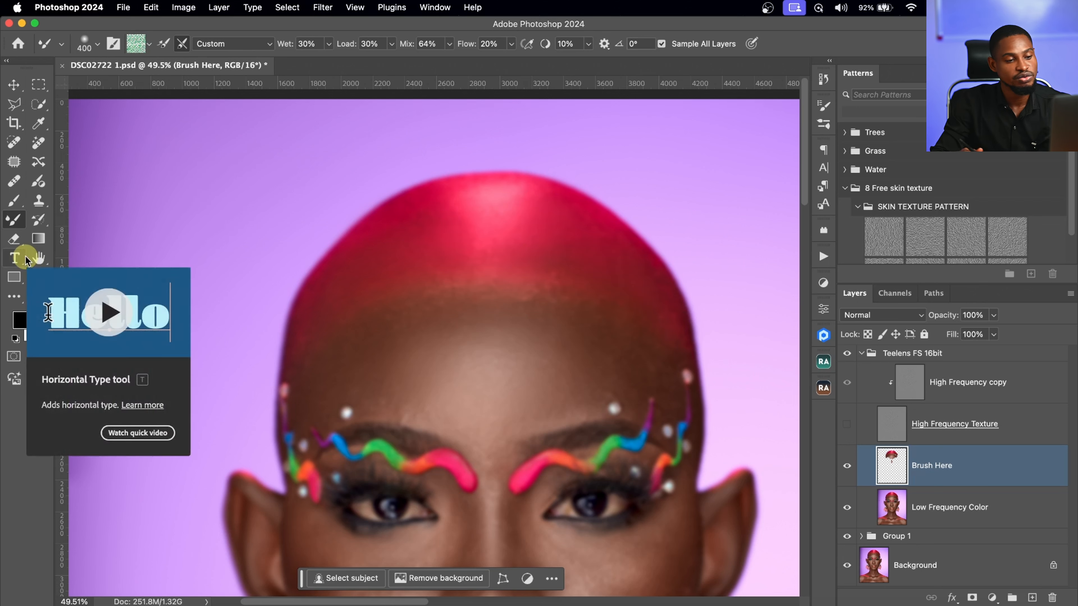
- Blend the centre of the pink scalp highlight with the Mixer Brush at size 300
key(bracketleft)
click(467, 255)
mouse_move(467, 256)
mouse_down()
mouse_move(417, 229)
mouse_move(436, 202)
mouse_move(517, 215)
mouse_up()
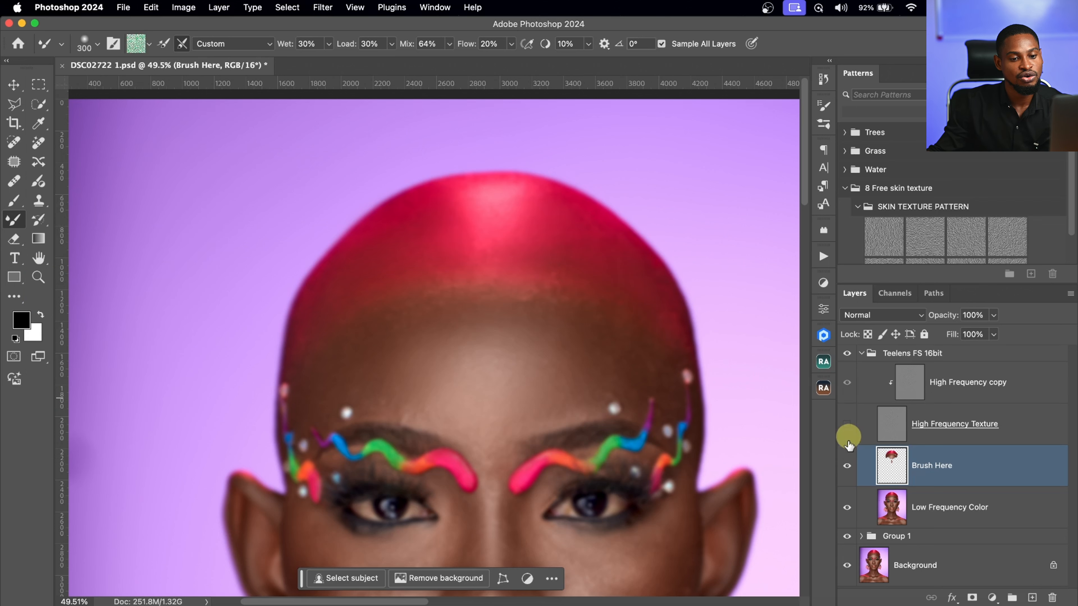
- Show the High Frequency Texture layer and toggle Brush Here's visibility to compare the scalp before and after blending
click(848, 426)
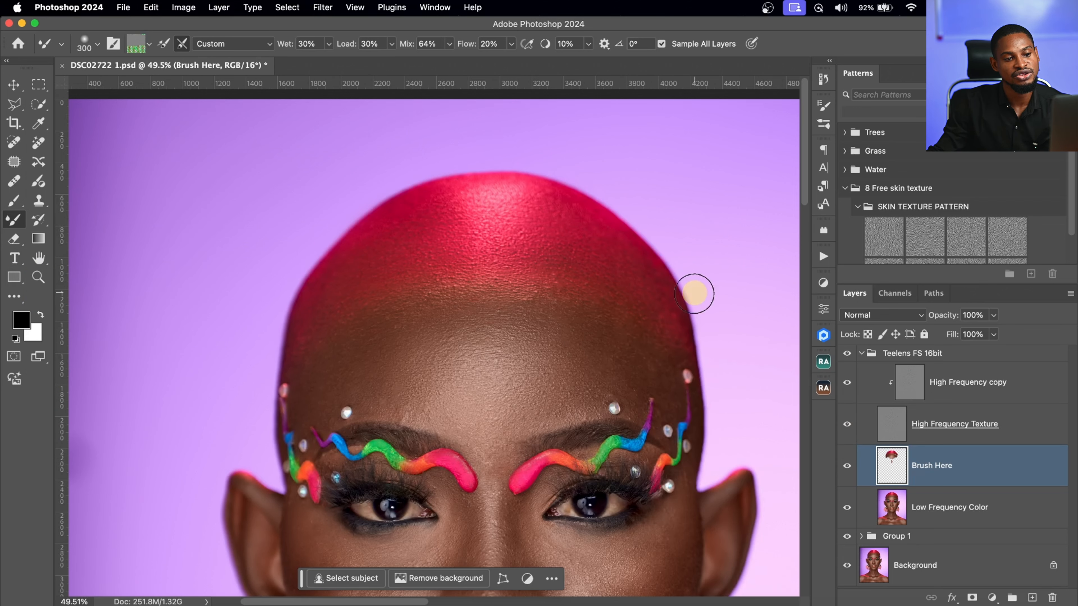
click(847, 476)
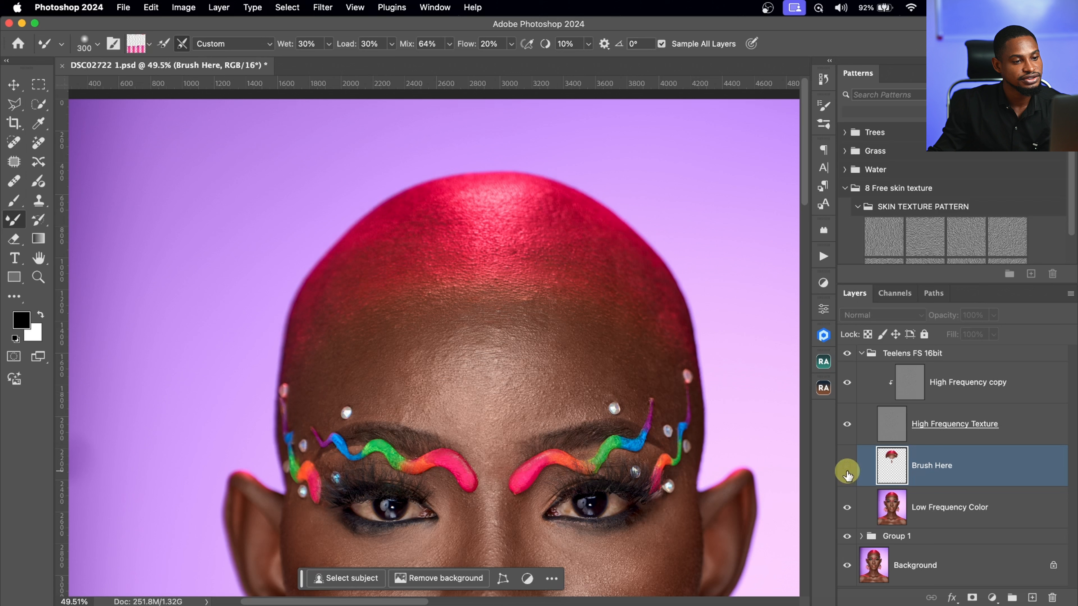
click(847, 473)
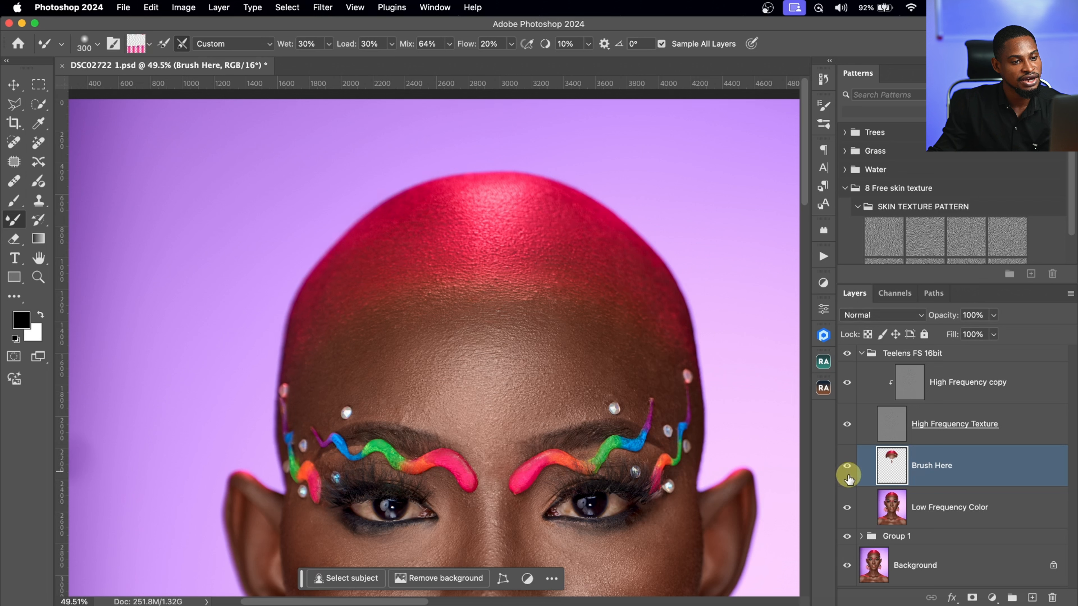
click(848, 475)
click(847, 474)
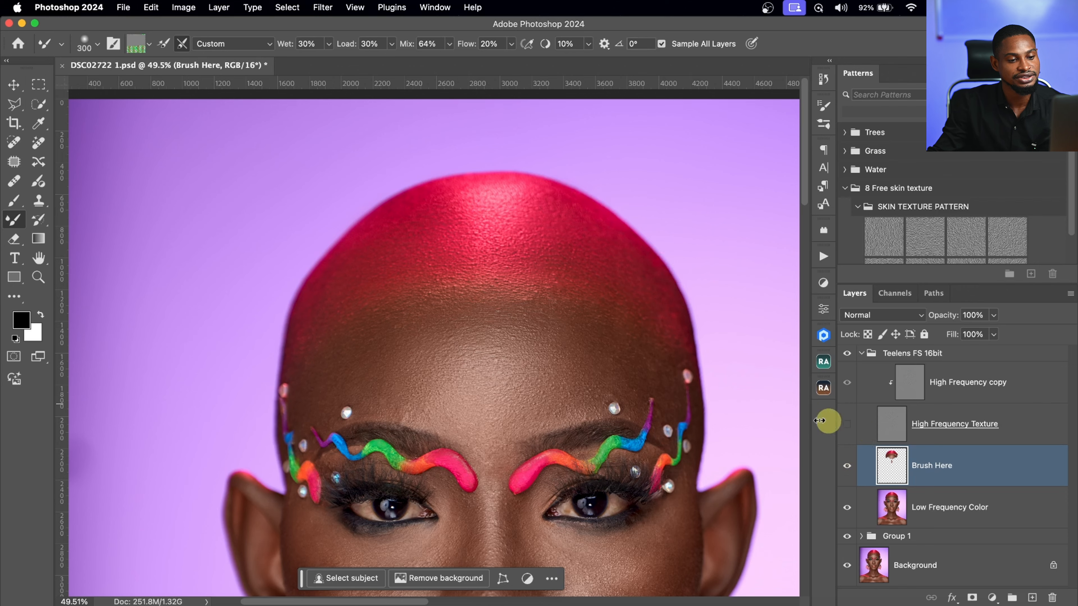
- Hide the High Frequency Texture layer and smooth the lower forehead above the eyebrows with the Mixer Brush at sizes 200 to 400
click(847, 424)
key(bracketleft)
key(bracketleft)
key(bracketleft)
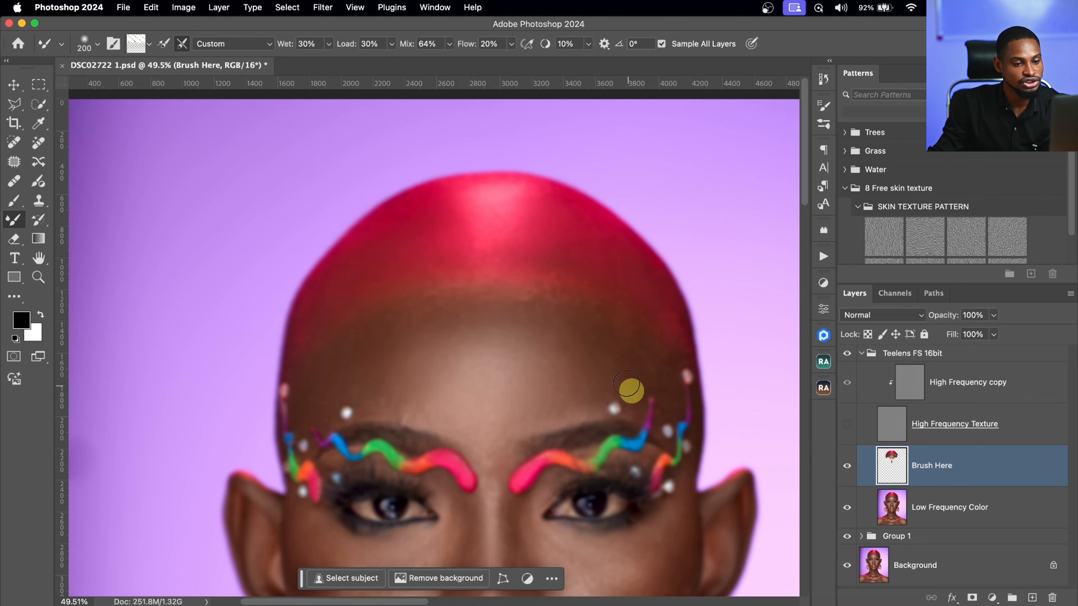
key(bracketright)
key(bracketright)
key(bracketright)
key(bracketright)
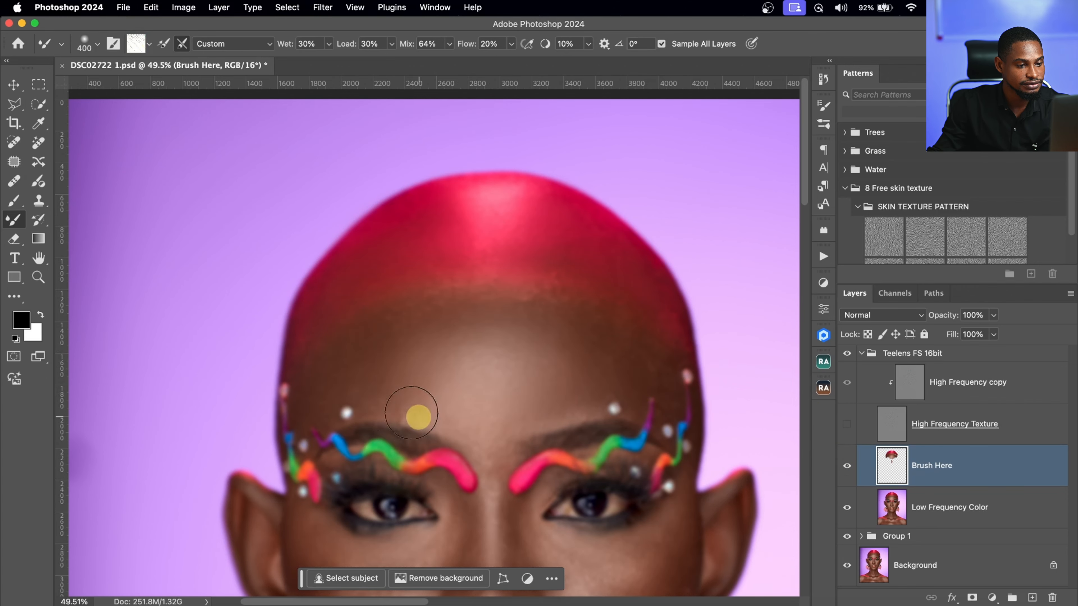
- Smooth the left under-eye area and cheek with the Mixer Brush, increasing its size from 250 to 600
scroll(416, 418, down, 5)
scroll(503, 390, left, 2)
key(bracketright)
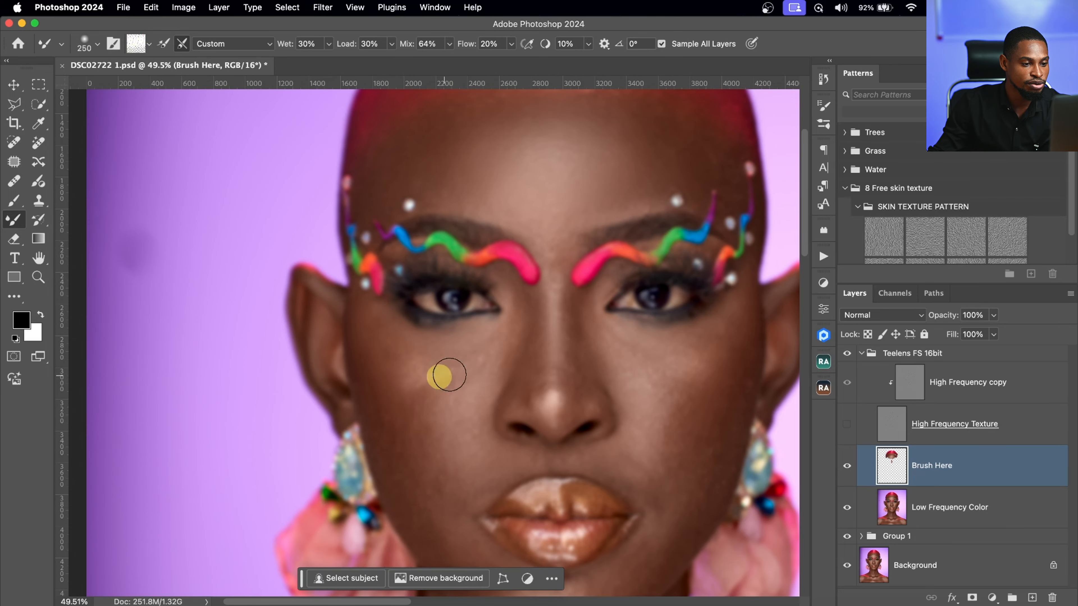
key(bracketleft)
key(bracketleft)
key(bracketleft)
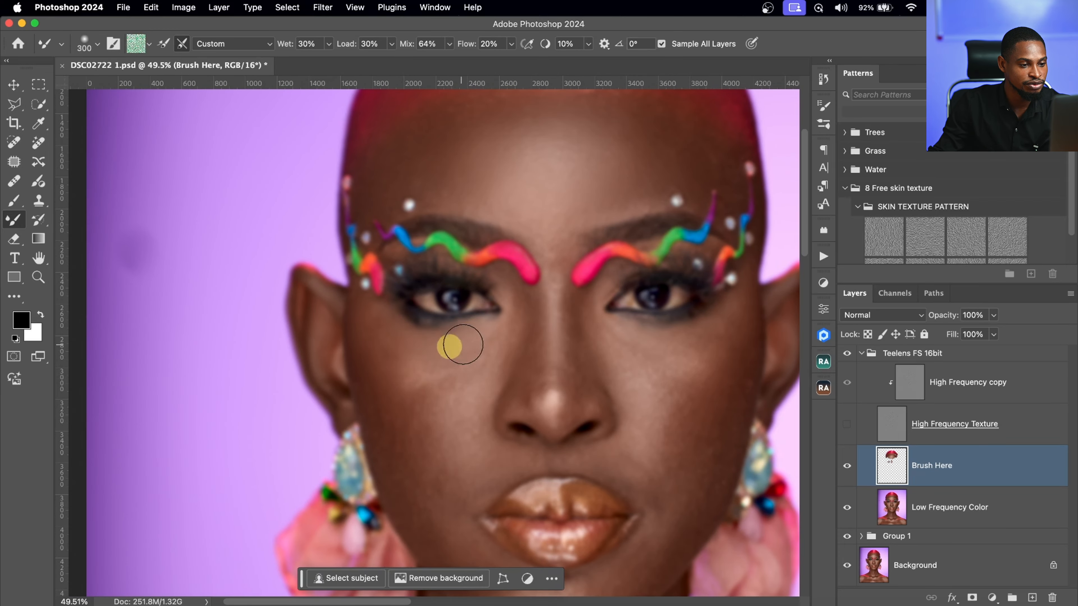
key(bracketright)
key(bracketright)
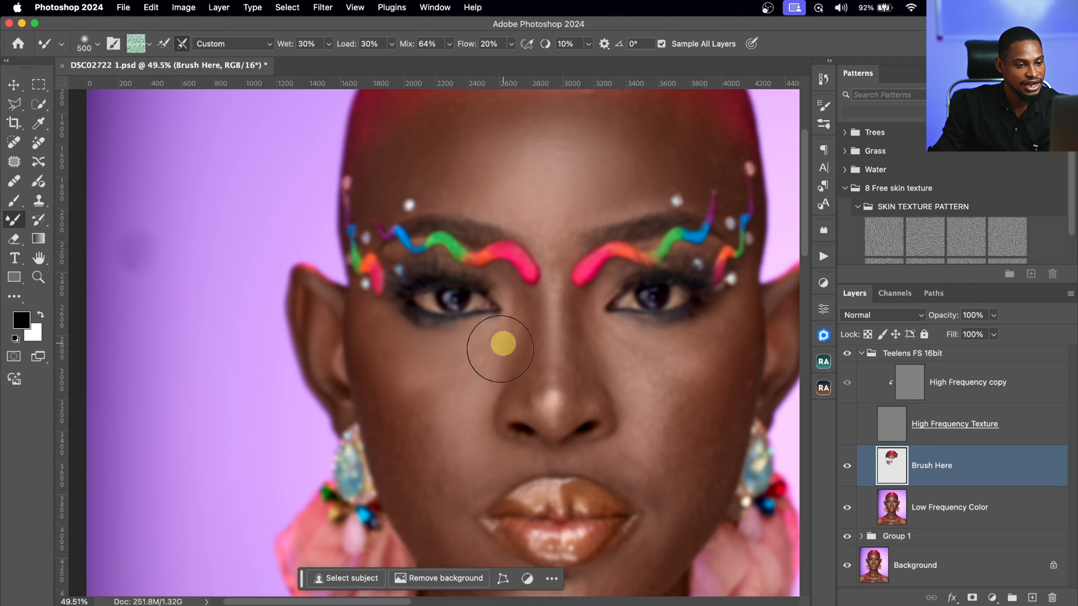
key(bracketright)
key(bracketright)
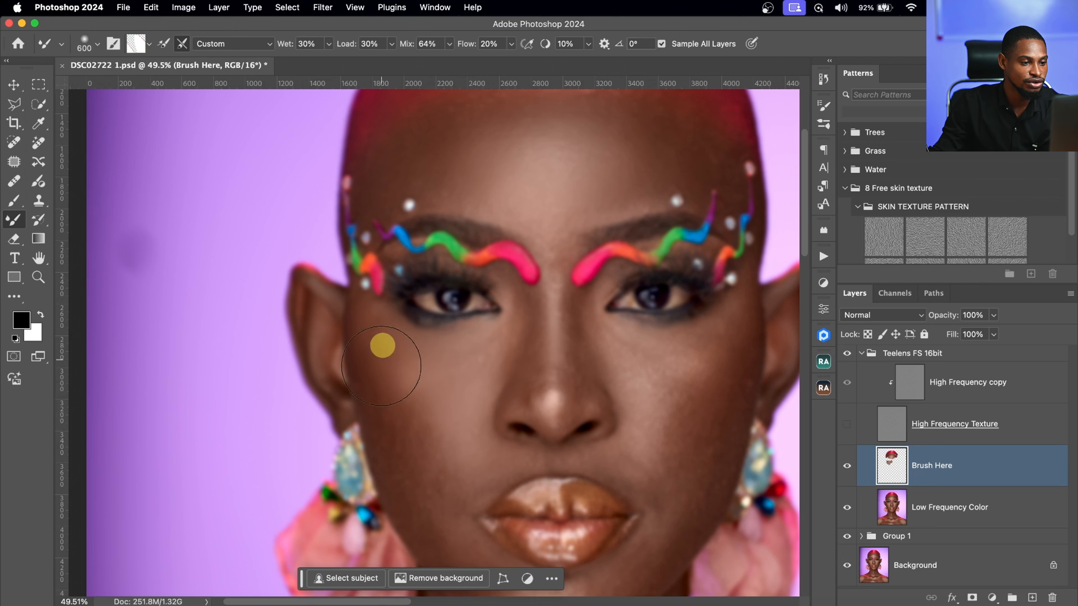
- Blend the outer left cheek beside the ear and earring with the Mixer Brush at sizes 300 to 400
drag(418, 353, 492, 281)
key(bracketleft)
key(bracketleft)
key(bracketleft)
key(bracketleft)
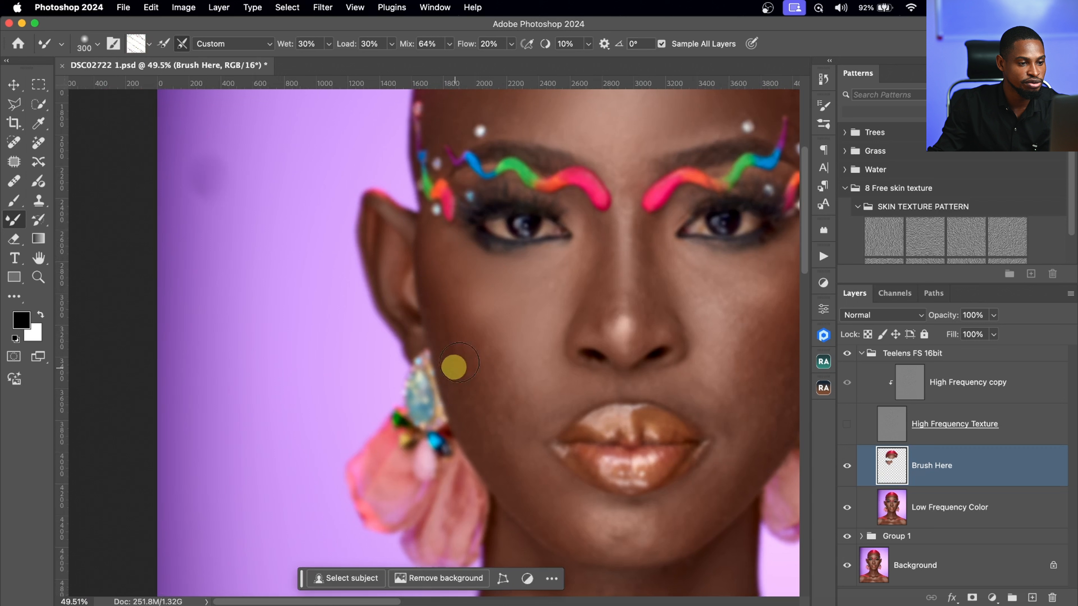
key(bracketright)
drag(462, 362, 431, 282)
key(bracketright)
key(bracketright)
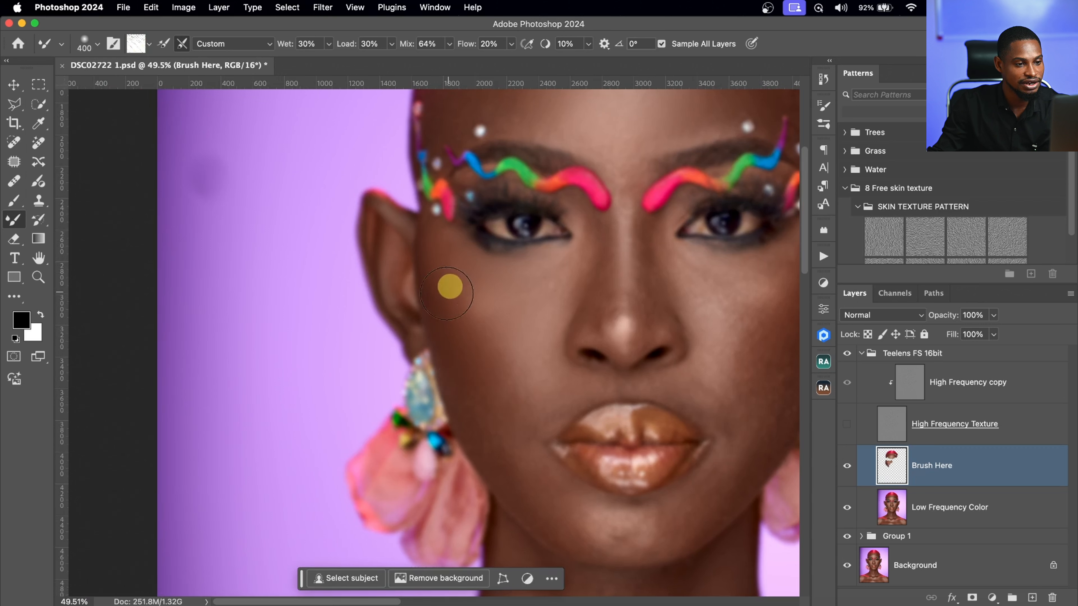
key(bracketleft)
key(bracketleft)
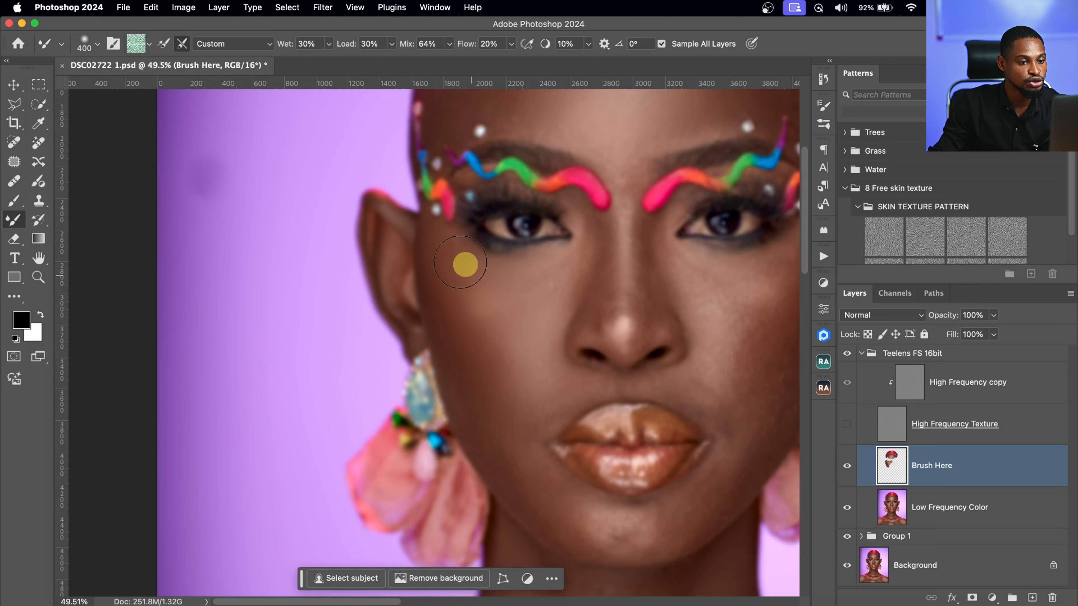
- Smooth the skin between the left eye and the nose with the Mixer Brush at size 250
key(bracketleft)
key(bracketleft)
key(bracketleft)
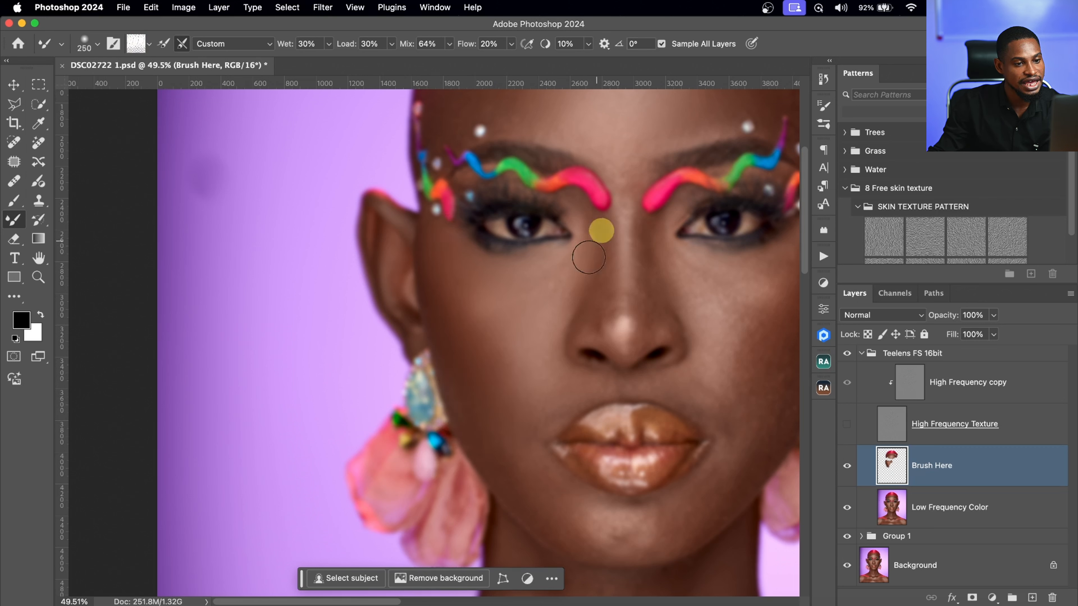
- Blend the skin from the left mouth corner to the jaw and cheek with the Mixer Brush at size 400
key(bracketright)
key(bracketright)
key(bracketright)
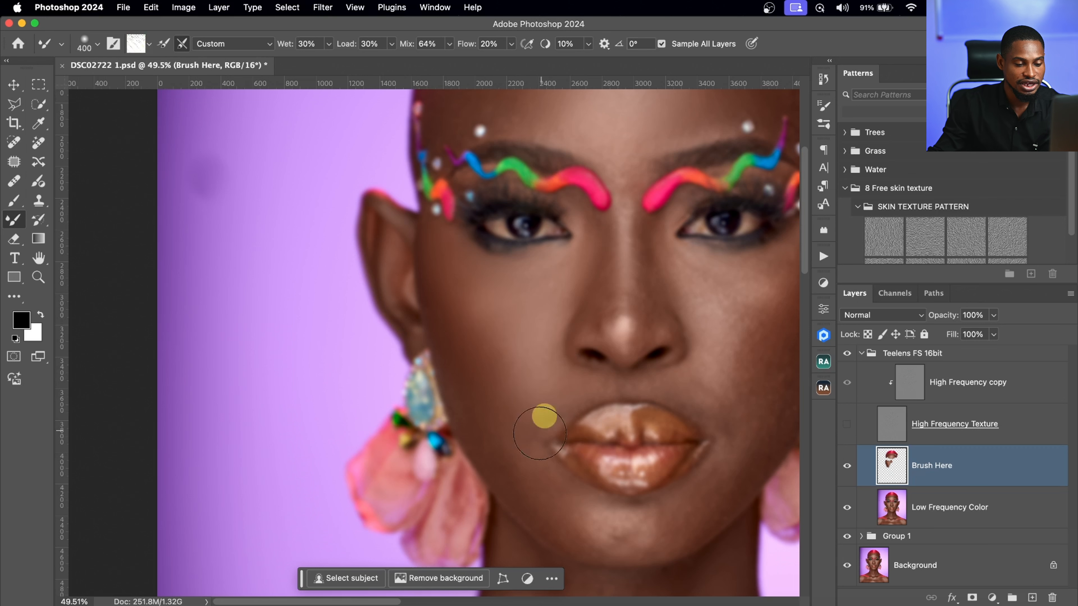
mouse_move(540, 434)
mouse_down()
mouse_move(520, 453)
mouse_move(502, 451)
mouse_move(509, 479)
mouse_move(550, 518)
mouse_up()
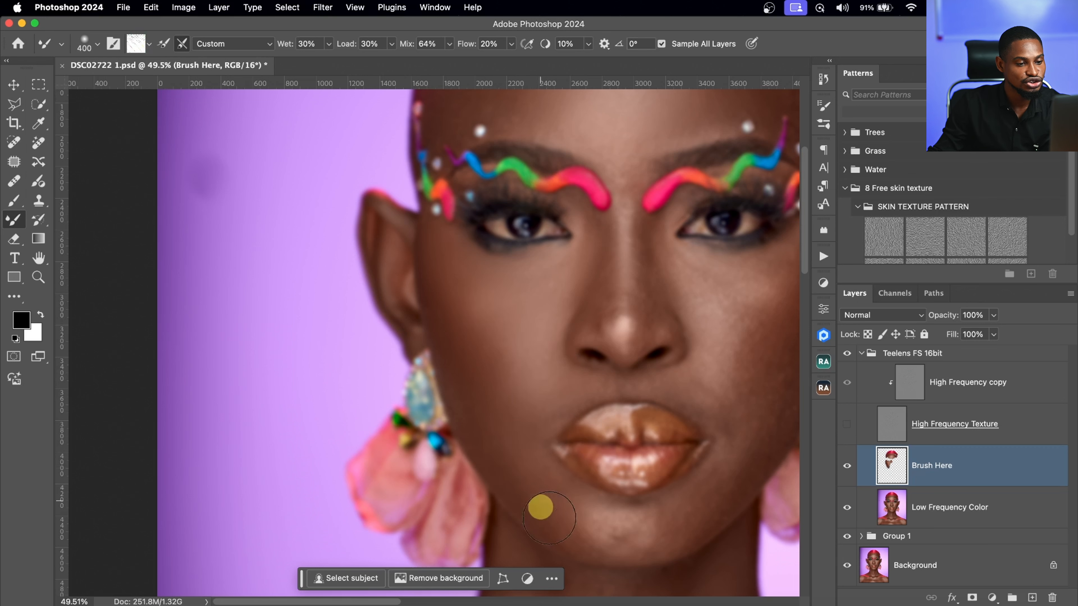
key(bracketleft)
key(bracketleft)
key(bracketright)
key(bracketright)
mouse_move(469, 335)
mouse_down()
mouse_move(472, 299)
mouse_move(440, 284)
mouse_move(519, 369)
mouse_move(536, 367)
mouse_move(555, 340)
mouse_move(553, 287)
mouse_move(500, 265)
mouse_move(555, 264)
mouse_move(595, 240)
mouse_move(613, 307)
mouse_move(638, 288)
mouse_move(654, 336)
mouse_move(643, 352)
mouse_move(605, 340)
mouse_move(642, 333)
mouse_move(609, 291)
mouse_move(568, 276)
mouse_move(509, 307)
mouse_up()
key(bracketright)
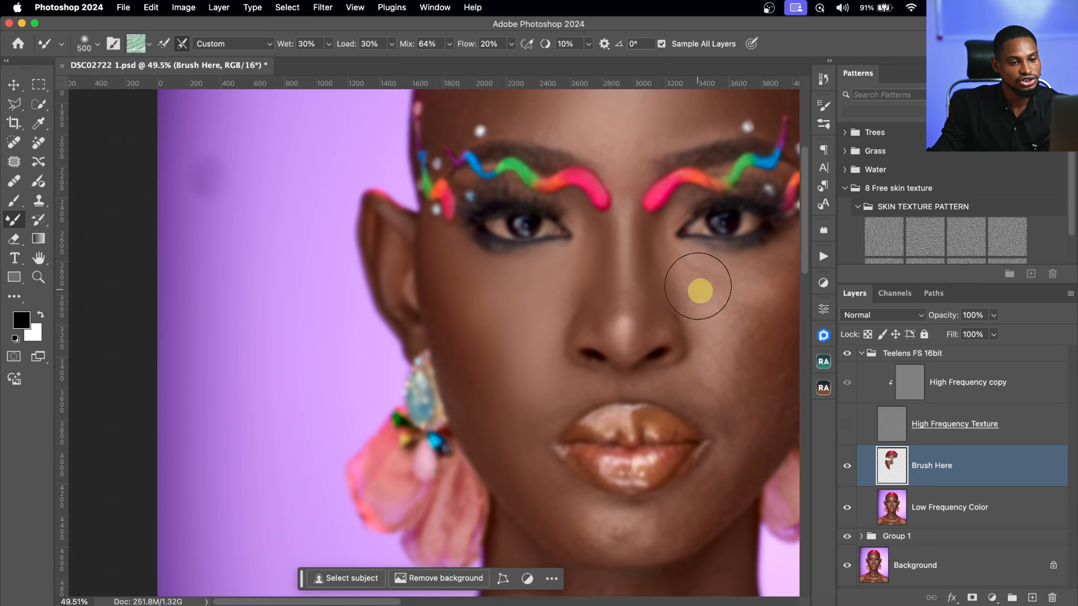
- Smooth the skin above the left eyebrow with the Mixer Brush at sizes 200 to 300
key(bracketleft)
key(bracketleft)
drag(576, 234, 498, 277)
key(bracketleft)
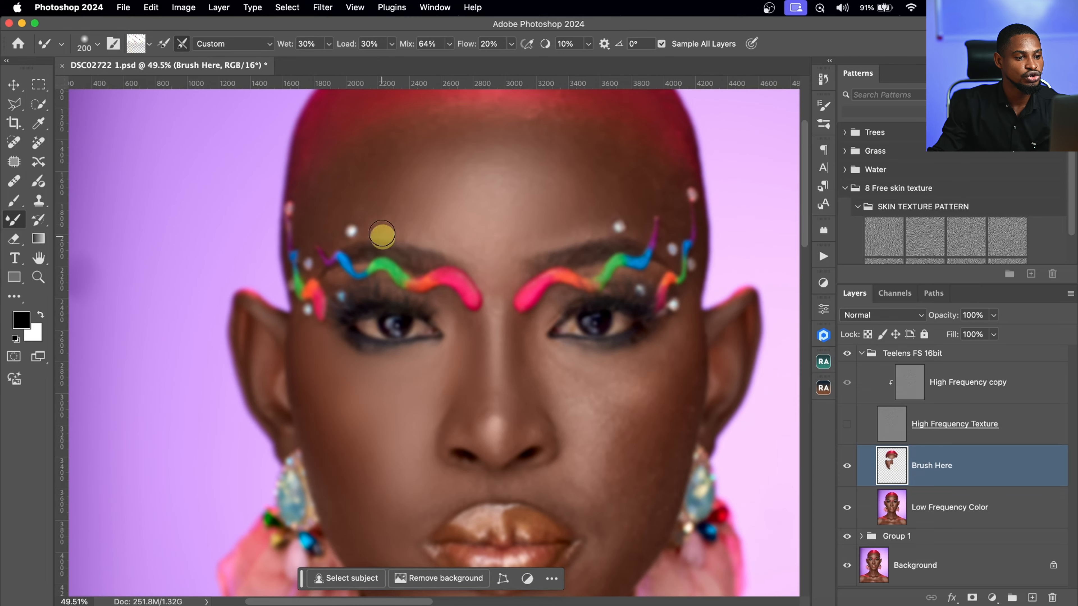
key(bracketright)
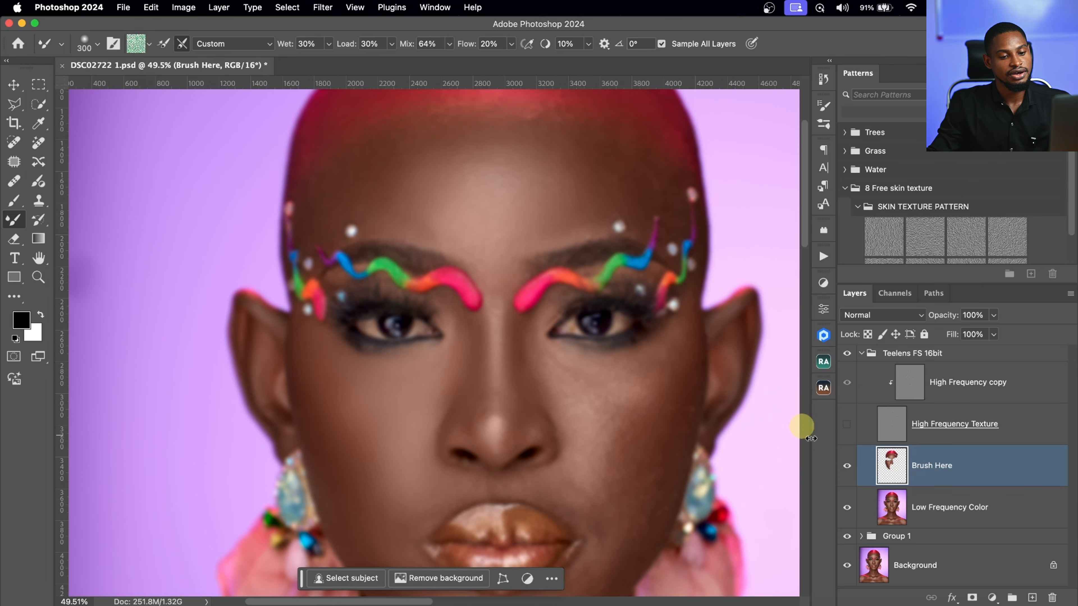
- Show the High Frequency Texture layer and toggle Brush Here's visibility to compare the whole face before and after
click(851, 429)
mouse_move(505, 303)
mouse_down()
mouse_move(515, 316)
mouse_move(579, 317)
mouse_move(565, 307)
mouse_up()
click(847, 470)
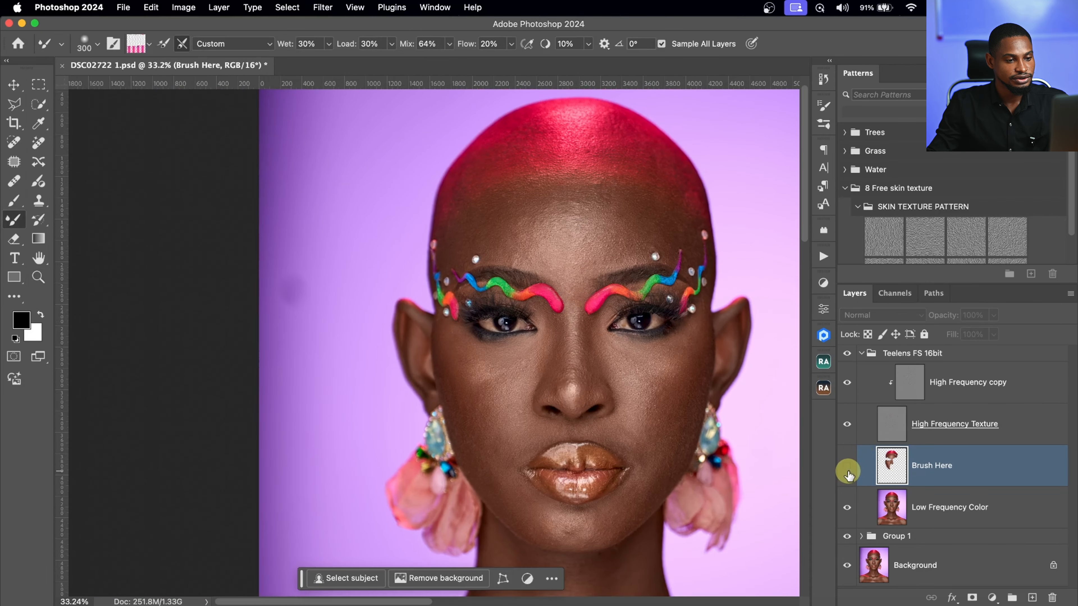
click(848, 471)
click(852, 477)
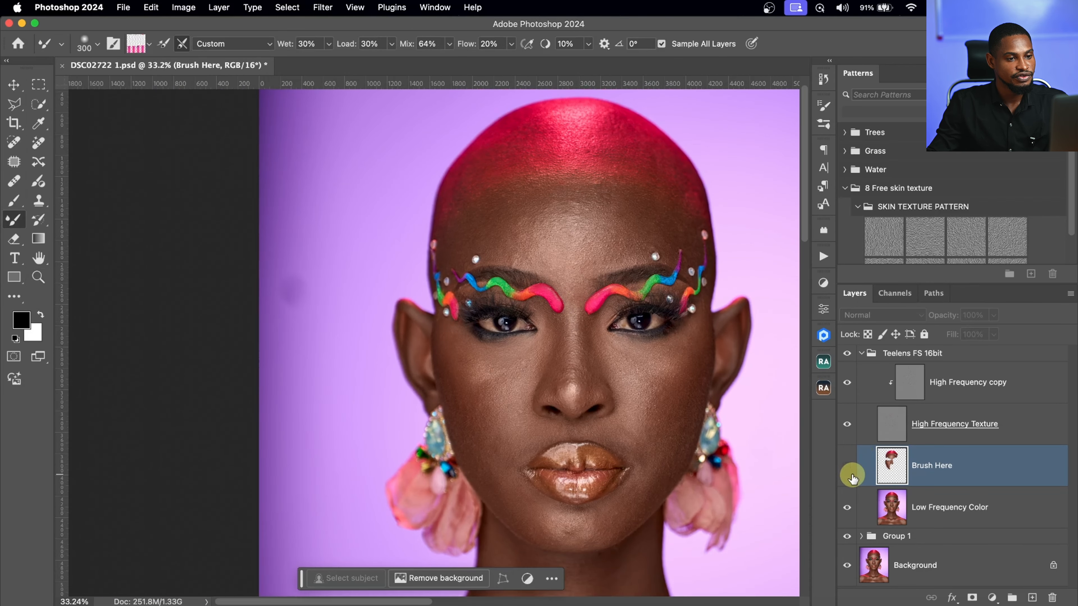
click(853, 477)
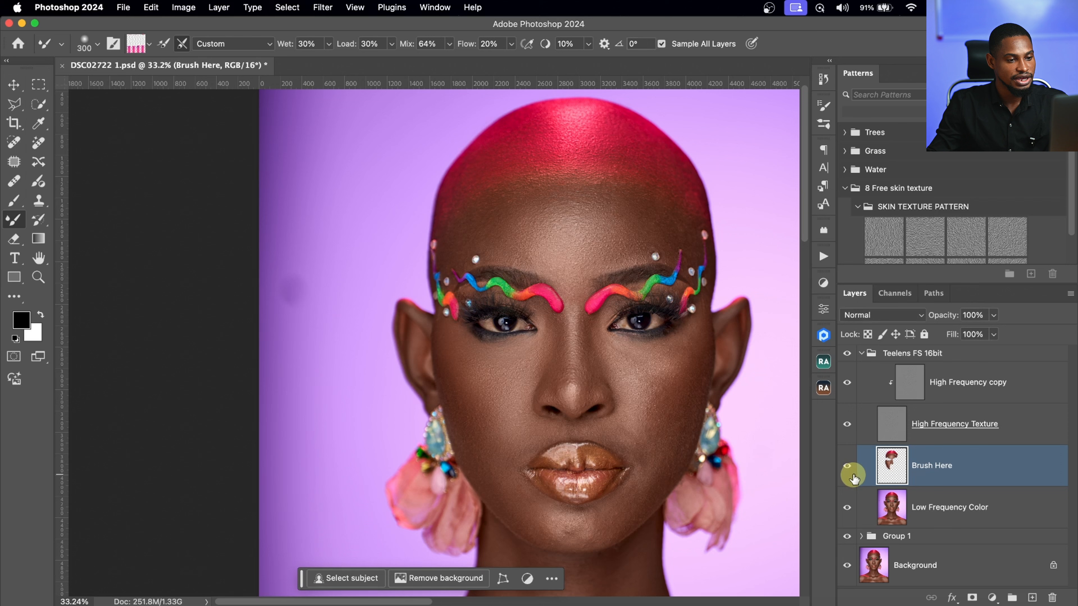
- Hide the High Frequency Texture layer and smooth the rest of the face, neck and shoulders on Brush Here with the Mixer Brush
click(841, 425)
mouse_move(594, 332)
mouse_down()
mouse_move(456, 284)
mouse_move(398, 303)
mouse_move(398, 330)
mouse_up()
scroll(444, 420, up, 5)
mouse_move(361, 376)
mouse_down()
mouse_move(470, 418)
mouse_move(532, 380)
mouse_move(483, 267)
mouse_move(545, 278)
mouse_up()
key(z)
- Show the High Frequency Texture layer and hide Brush Here to compare the full portrait without the blending
click(848, 426)
drag(522, 194, 530, 193)
click(847, 466)
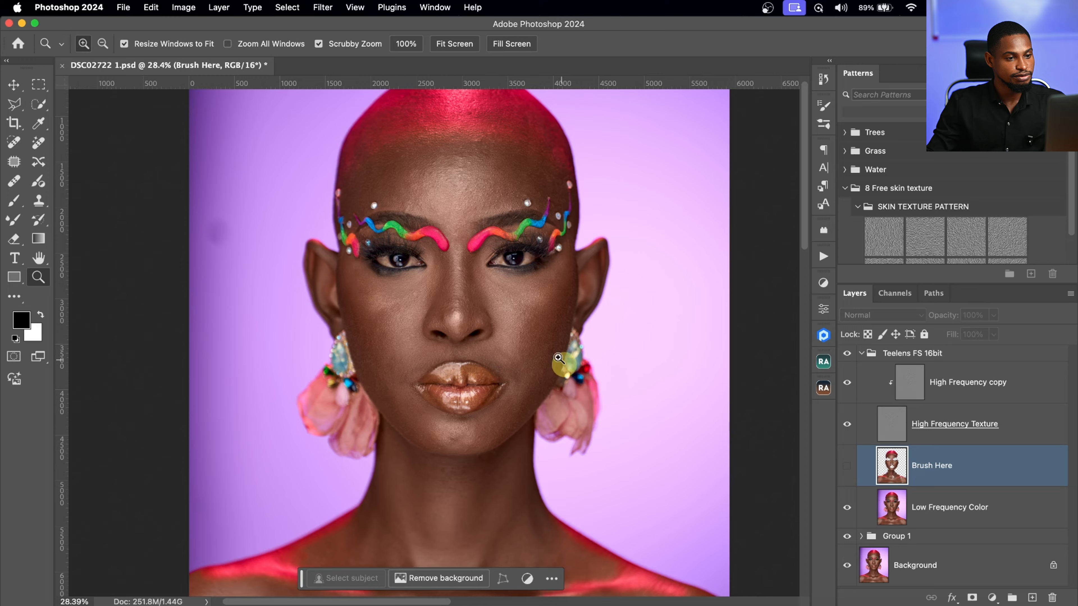
drag(542, 338, 513, 340)
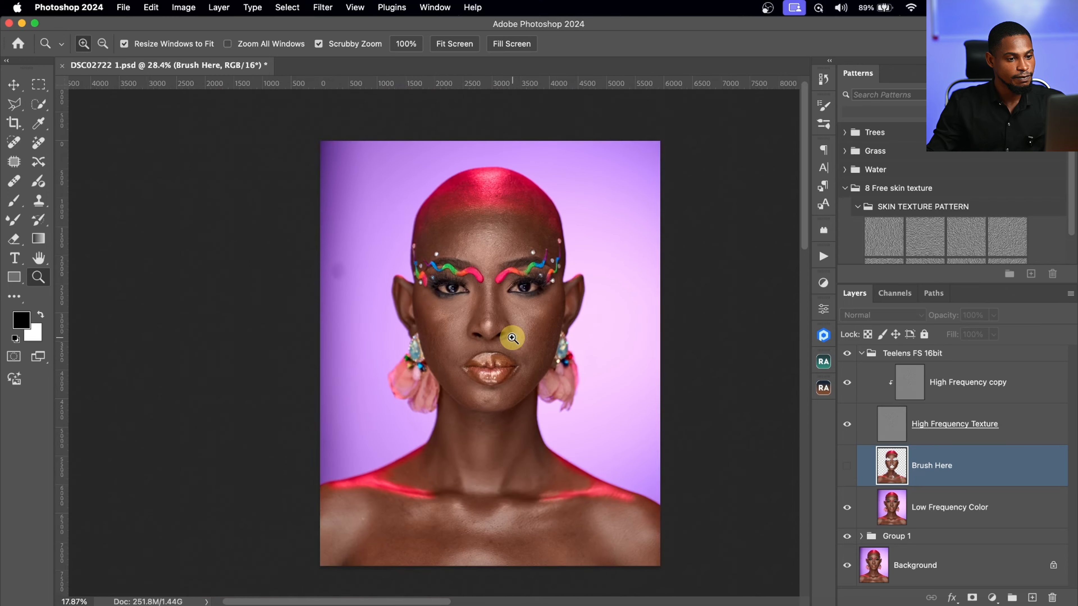
- Toggle the Brush Here layer to compare the full portrait, leaving it shown, and inspect the forehead and scalp up close
click(848, 469)
click(851, 472)
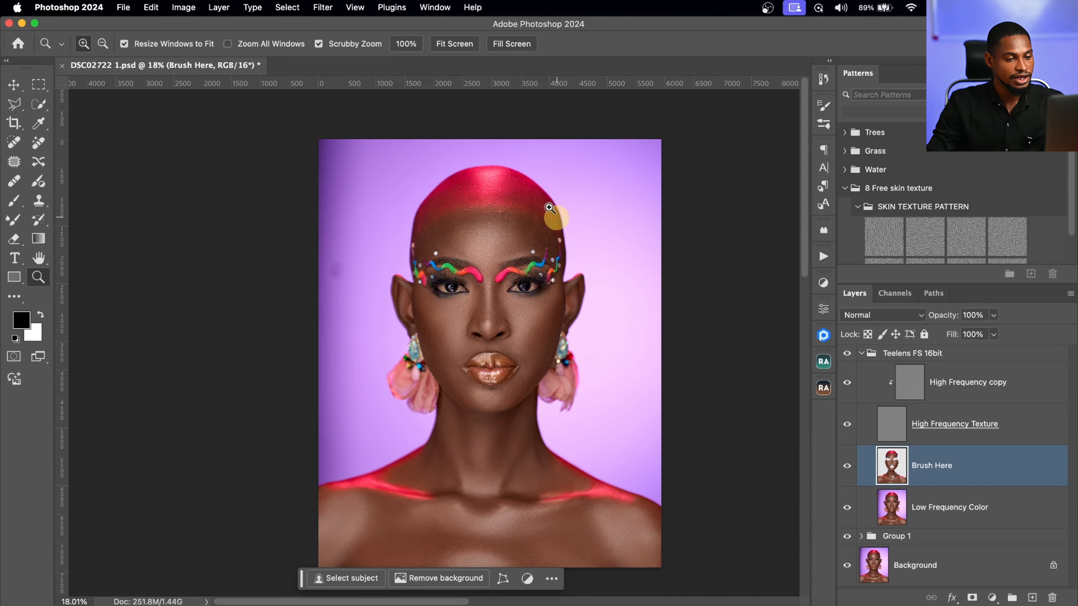
mouse_move(556, 216)
mouse_down()
mouse_move(450, 224)
mouse_move(472, 249)
mouse_move(433, 318)
mouse_up()
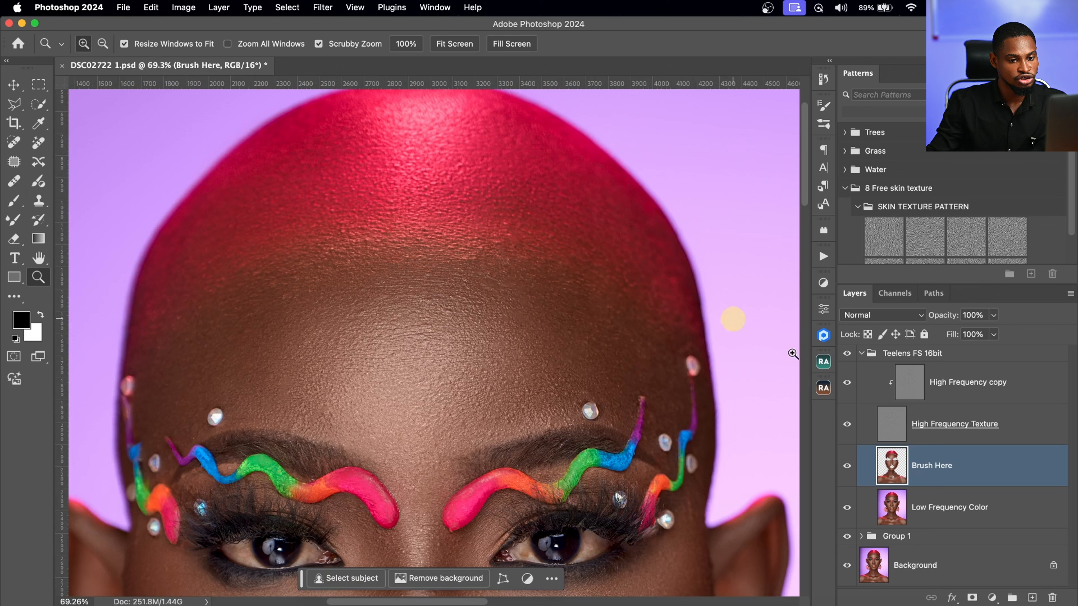
click(919, 388)
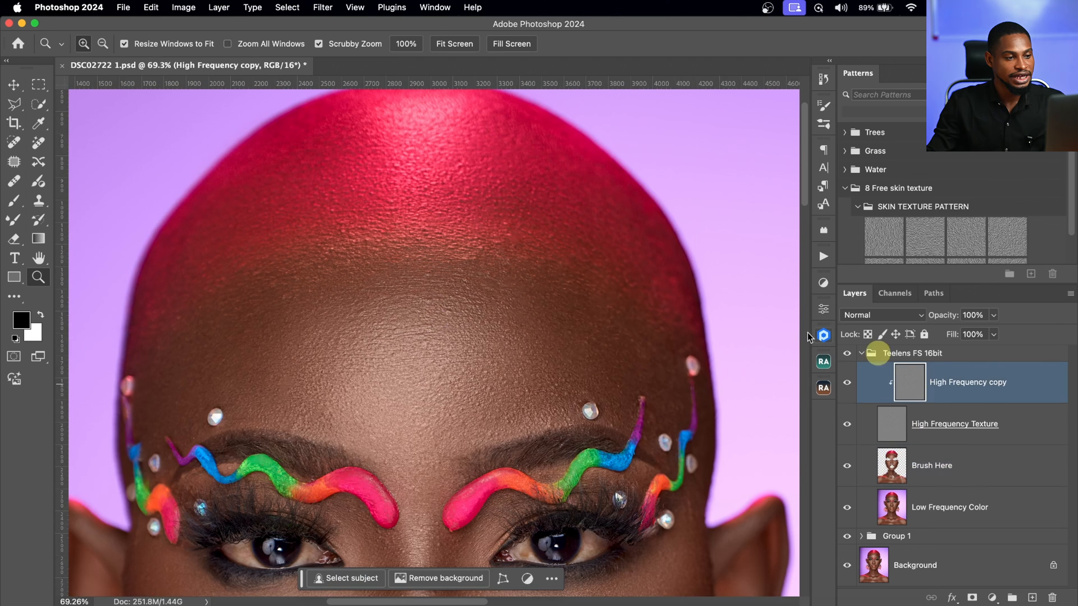
click(16, 200)
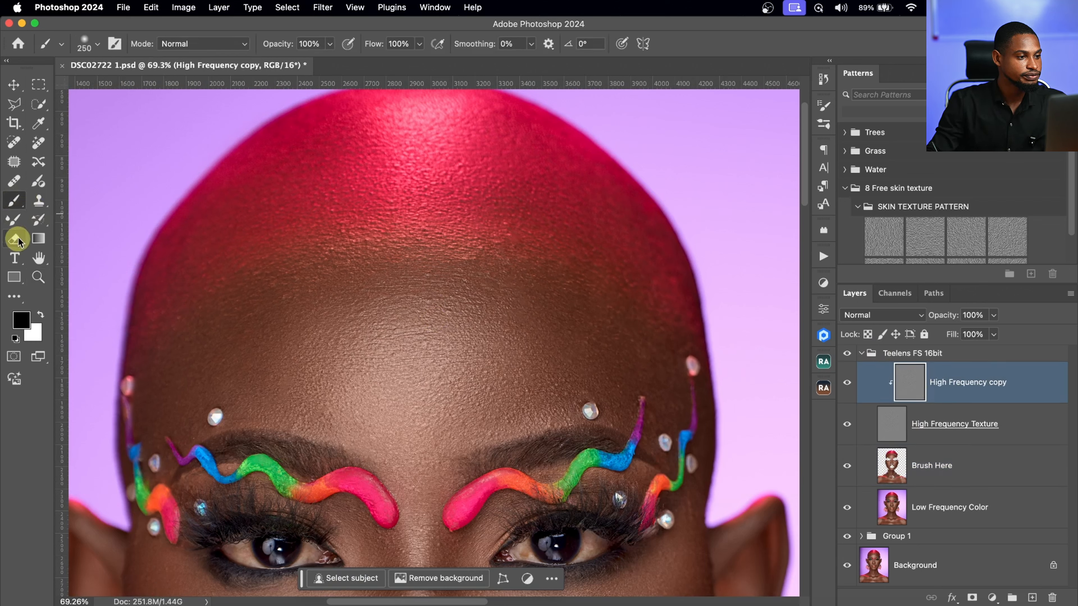
click(39, 202)
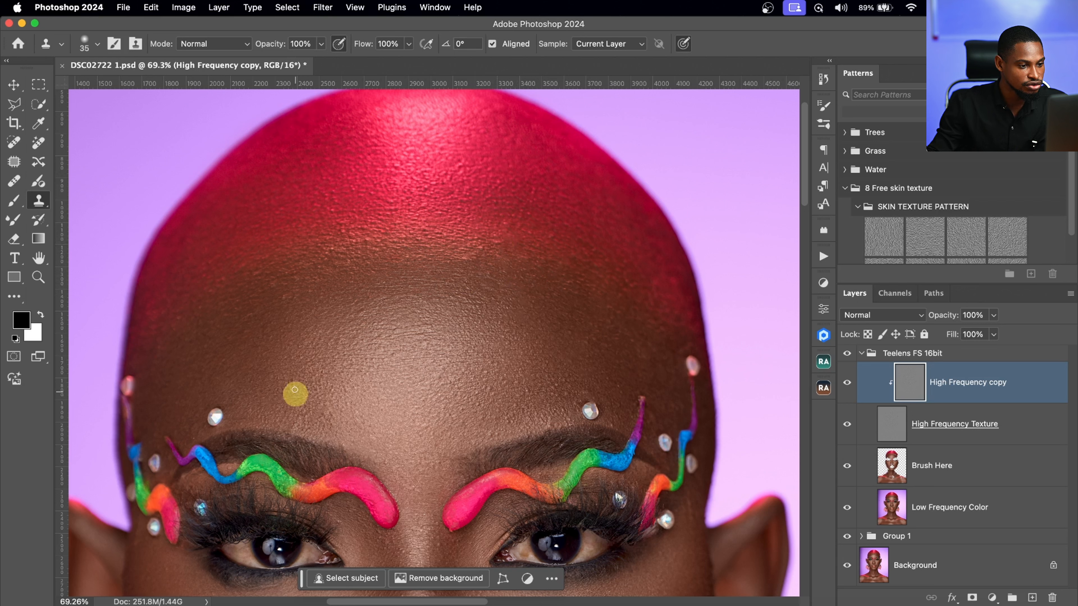
super+drag(462, 251, 428, 251)
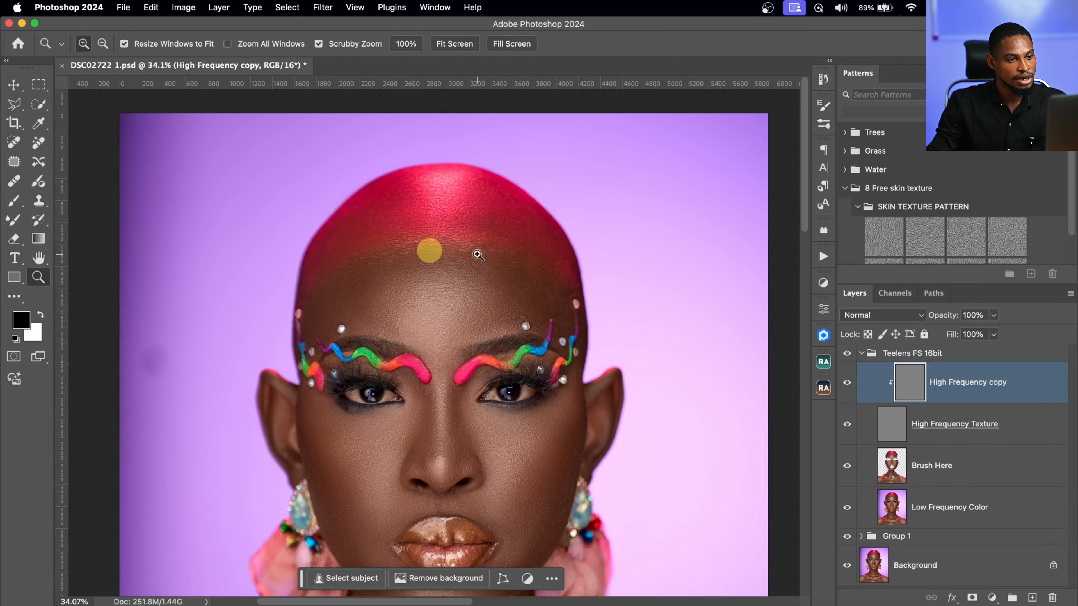
super+drag(520, 260, 546, 258)
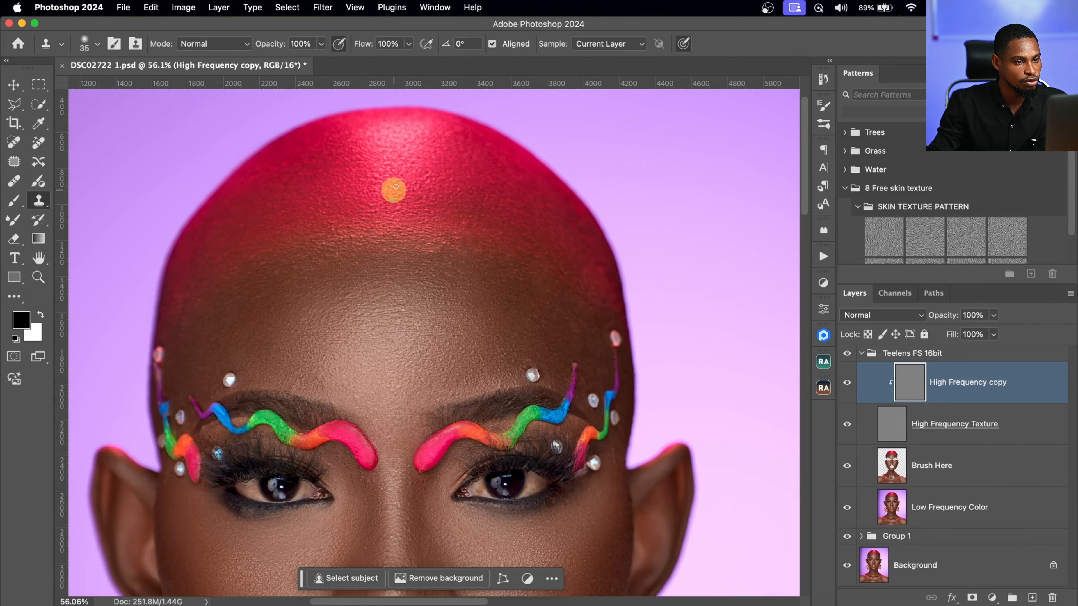
- Hide the High Frequency Texture layer and smooth the forehead tones below the pink scalp on Brush Here with the Mixer Brush
click(943, 467)
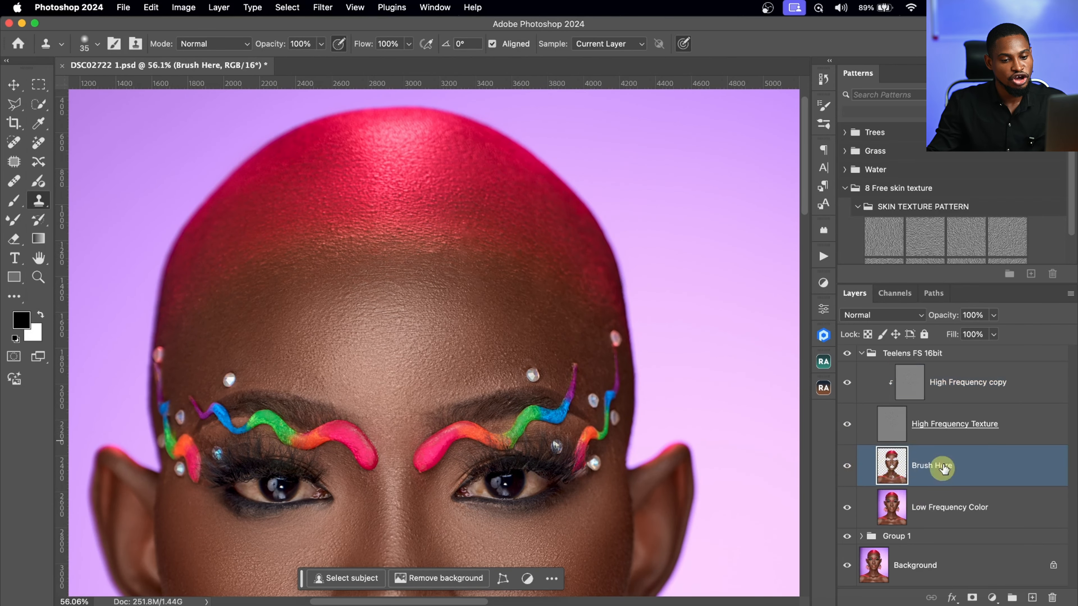
click(15, 220)
click(847, 425)
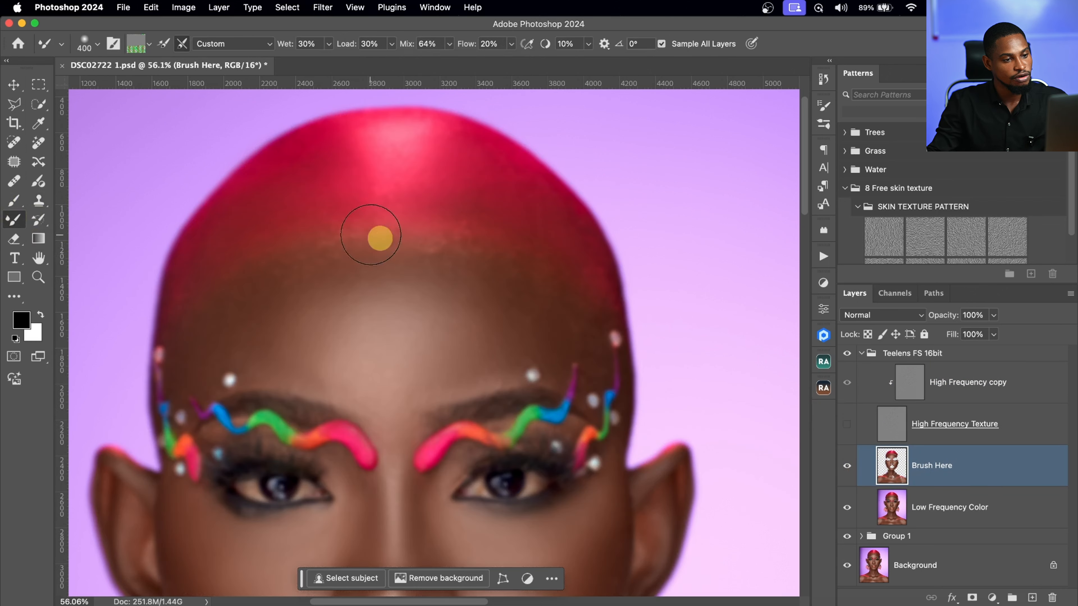
key(bracketleft)
mouse_move(288, 266)
mouse_down()
mouse_move(210, 304)
mouse_move(186, 340)
mouse_move(270, 259)
mouse_move(335, 243)
mouse_move(323, 263)
mouse_move(343, 245)
mouse_move(462, 243)
mouse_move(496, 263)
mouse_move(496, 252)
mouse_move(482, 271)
mouse_move(508, 268)
mouse_move(557, 314)
mouse_move(567, 302)
mouse_move(534, 259)
mouse_move(471, 230)
mouse_move(471, 218)
mouse_move(495, 263)
mouse_move(369, 235)
mouse_move(317, 249)
mouse_move(309, 234)
mouse_move(202, 293)
mouse_move(220, 288)
mouse_move(201, 317)
mouse_move(320, 266)
mouse_move(348, 233)
mouse_move(483, 257)
mouse_move(594, 292)
mouse_move(575, 255)
mouse_move(592, 292)
mouse_move(491, 241)
mouse_move(363, 224)
mouse_move(371, 220)
mouse_move(297, 248)
mouse_move(196, 334)
mouse_move(403, 275)
mouse_move(425, 258)
mouse_move(452, 267)
mouse_move(413, 265)
mouse_move(449, 265)
mouse_move(493, 322)
mouse_move(504, 297)
mouse_move(476, 245)
mouse_move(318, 256)
mouse_move(252, 376)
mouse_up()
key(bracketleft)
key(bracketright)
key(bracketright)
key(bracketright)
key(bracketright)
key(bracketright)
key(bracketleft)
key(bracketleft)
- Show the High Frequency Texture layer and toggle Brush Here's visibility to compare the forehead and whole portrait before and after
click(846, 424)
drag(695, 374, 491, 265)
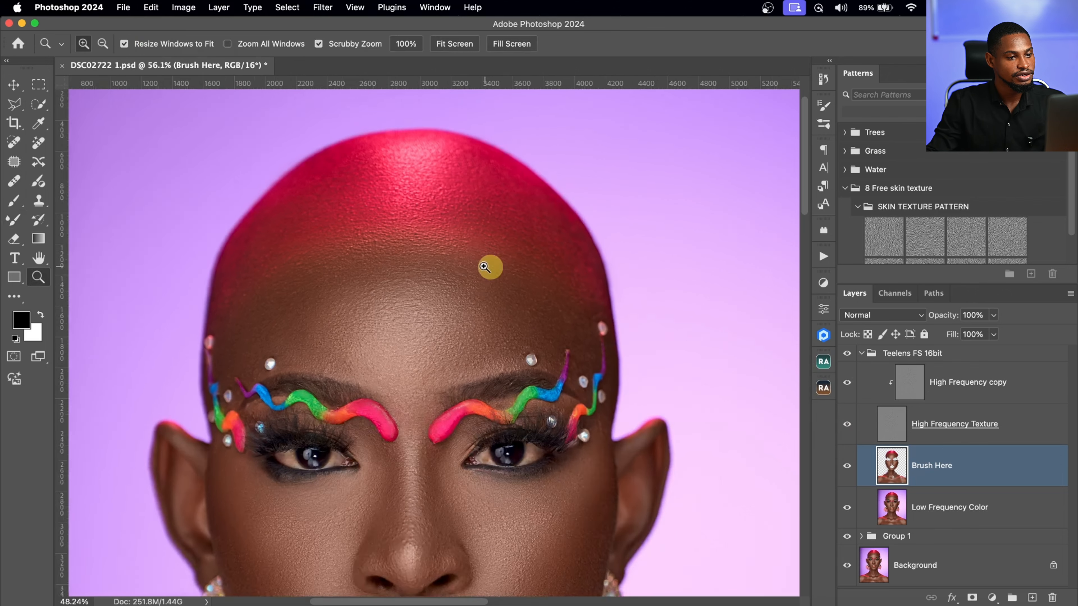
click(850, 475)
drag(546, 319, 478, 308)
click(848, 468)
click(850, 471)
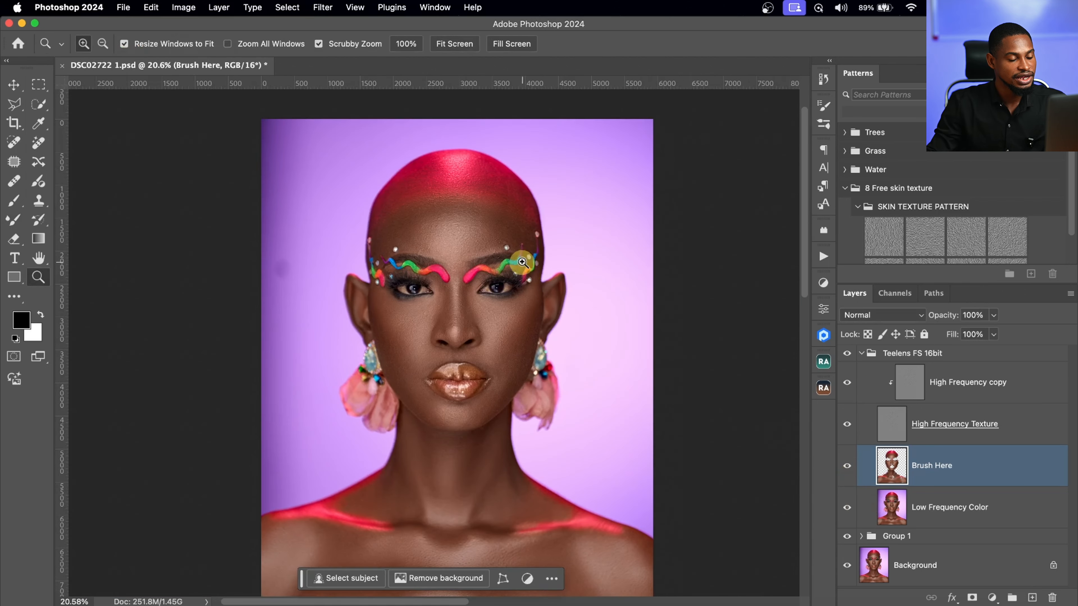
drag(520, 261, 643, 226)
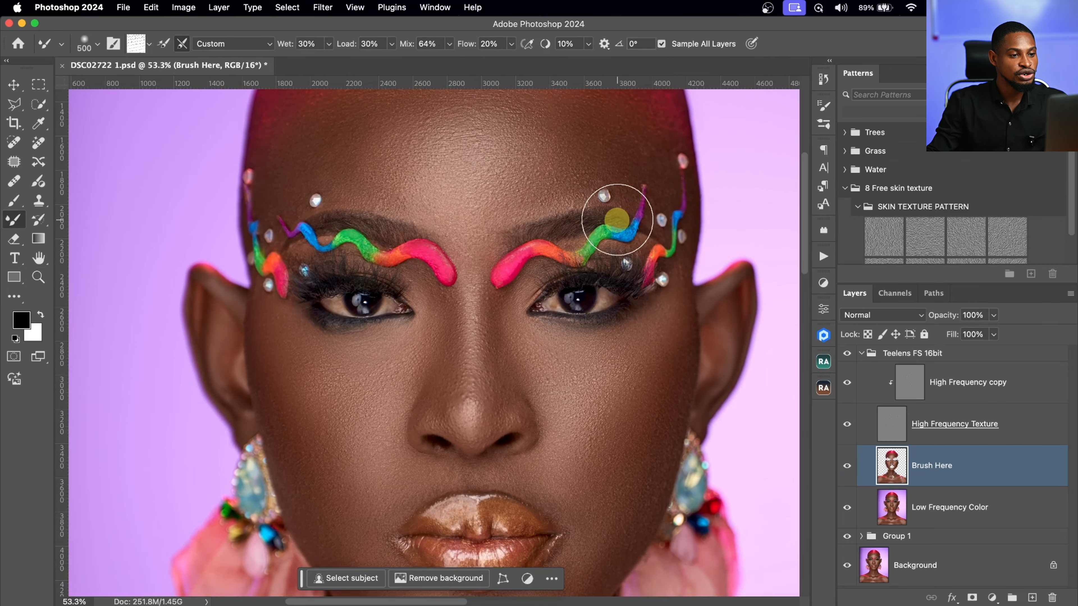
drag(572, 223, 645, 207)
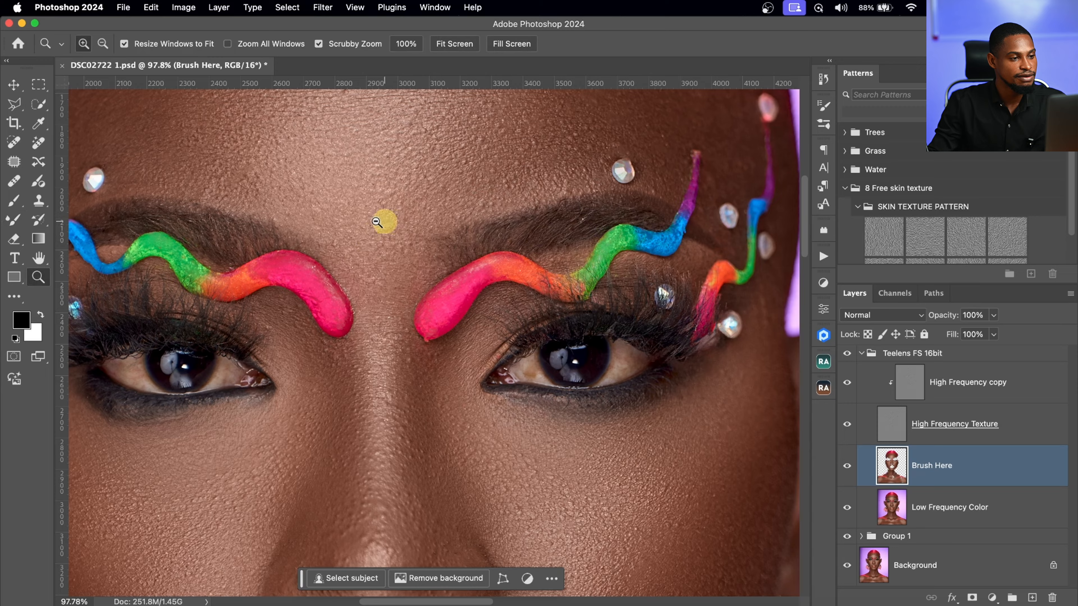
drag(385, 221, 343, 225)
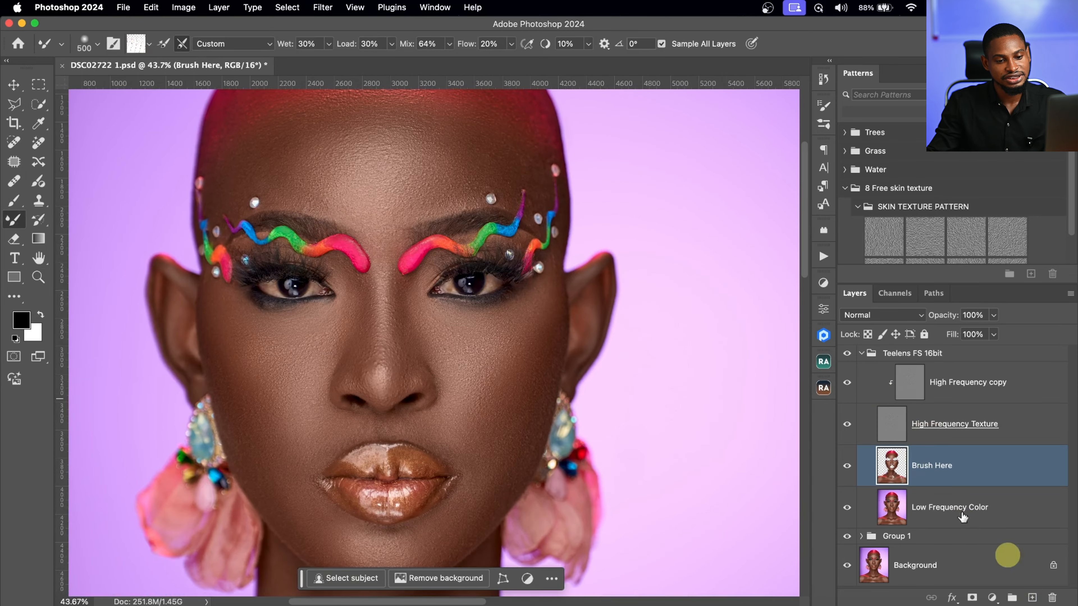
- Add a new layer above Brush Here and name it lashes
click(1031, 599)
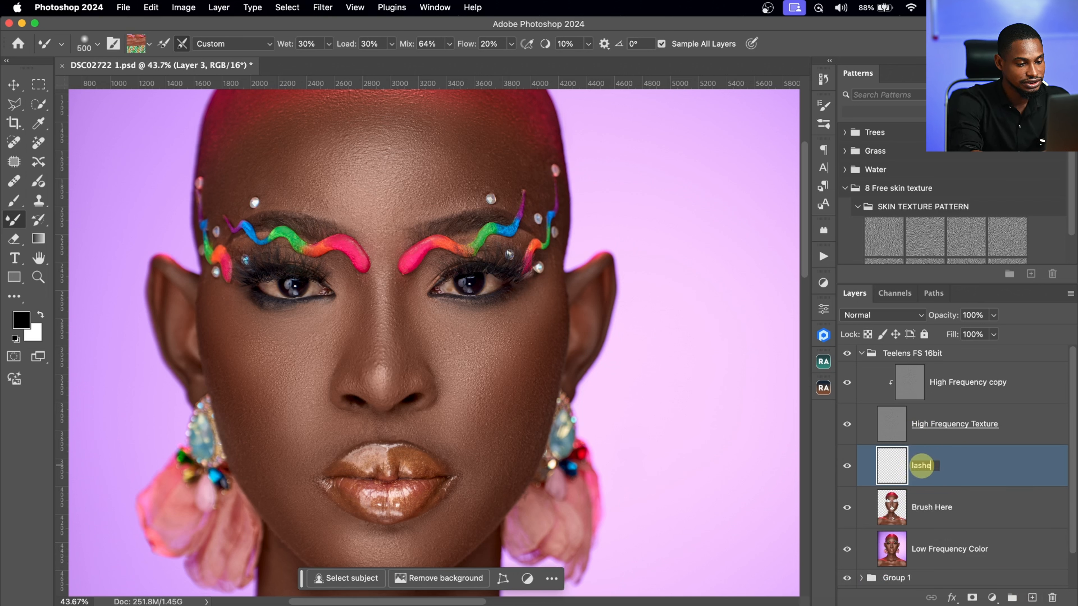
text(s)
key(Return)
- Hide the High Frequency Texture layer and blend the image's right-hand eyebrow on the lashes layer with the Mixer Brush at about size 175
click(847, 425)
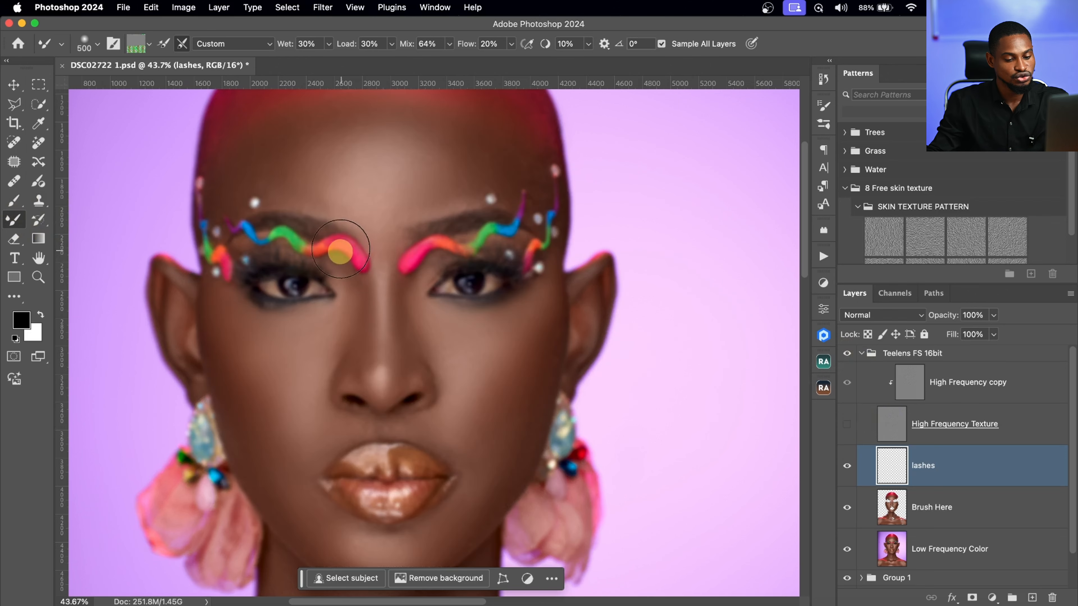
key(bracketleft)
key(bracketleft)
key(bracketleft)
key(bracketleft)
key(bracketleft)
key(bracketleft)
mouse_move(451, 228)
mouse_down()
mouse_move(509, 218)
mouse_move(430, 230)
mouse_move(508, 220)
mouse_up()
key(bracketright)
key(bracketright)
drag(438, 229, 449, 225)
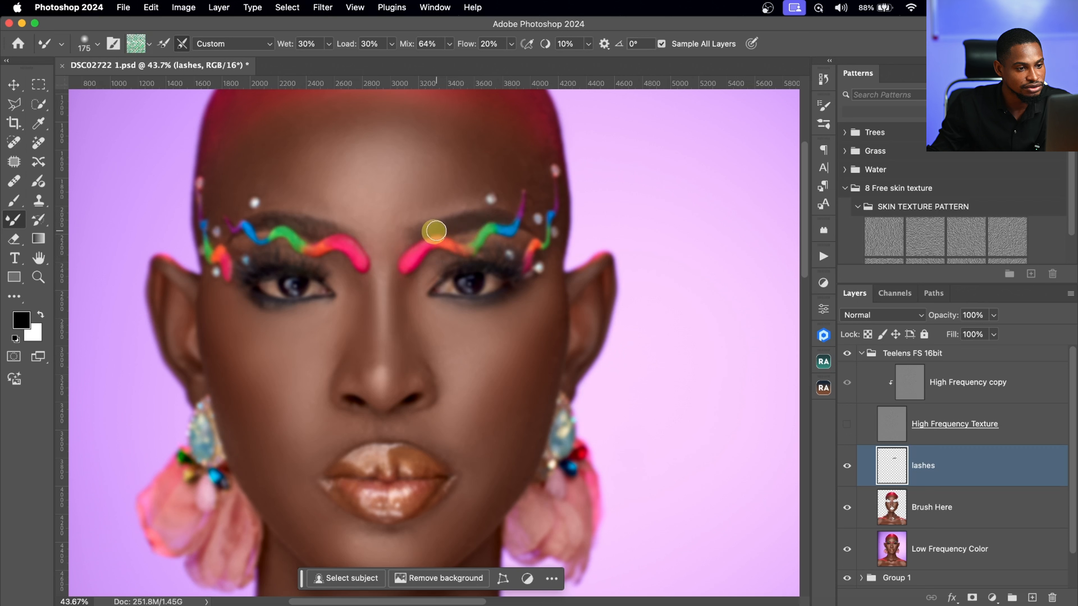
- Blend the dark makeup and lashes around both eyes on the lashes layer with the Mixer Brush at sizes 125 to 175
key(bracketleft)
key(bracketleft)
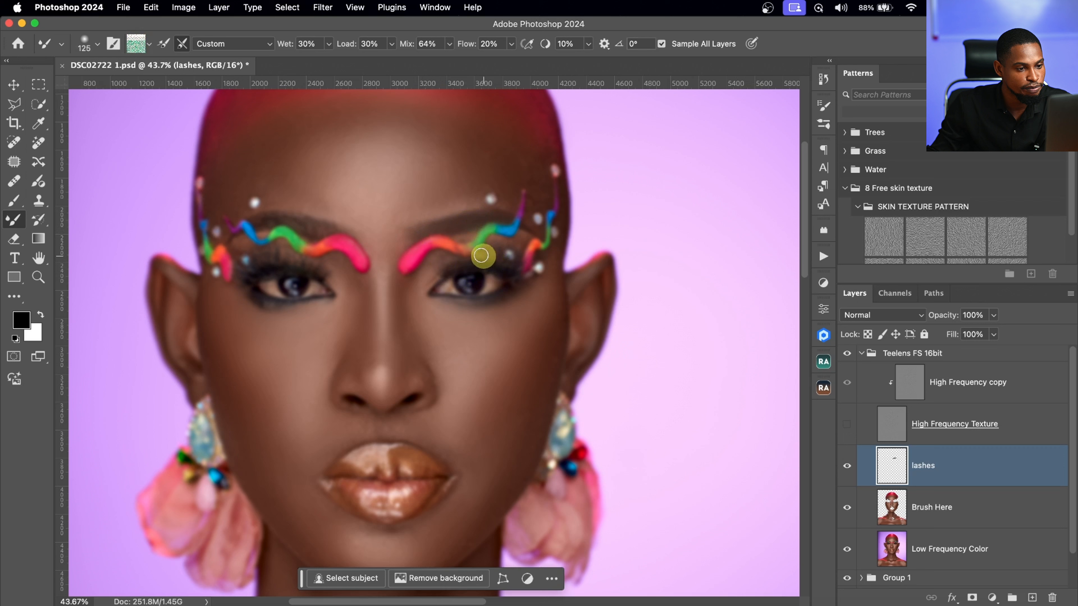
drag(479, 305, 510, 274)
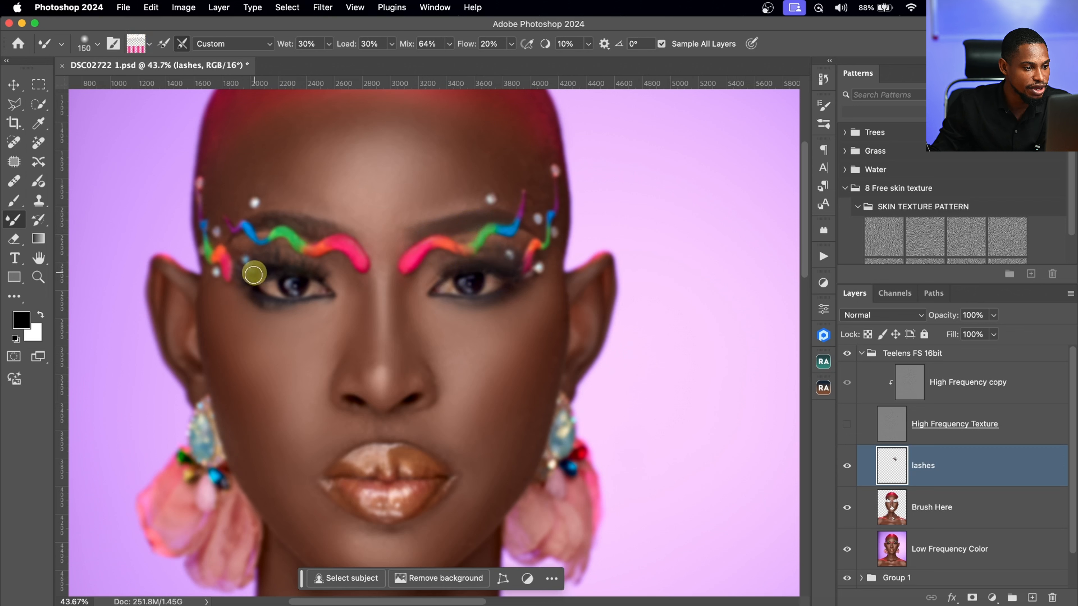
drag(277, 266, 247, 284)
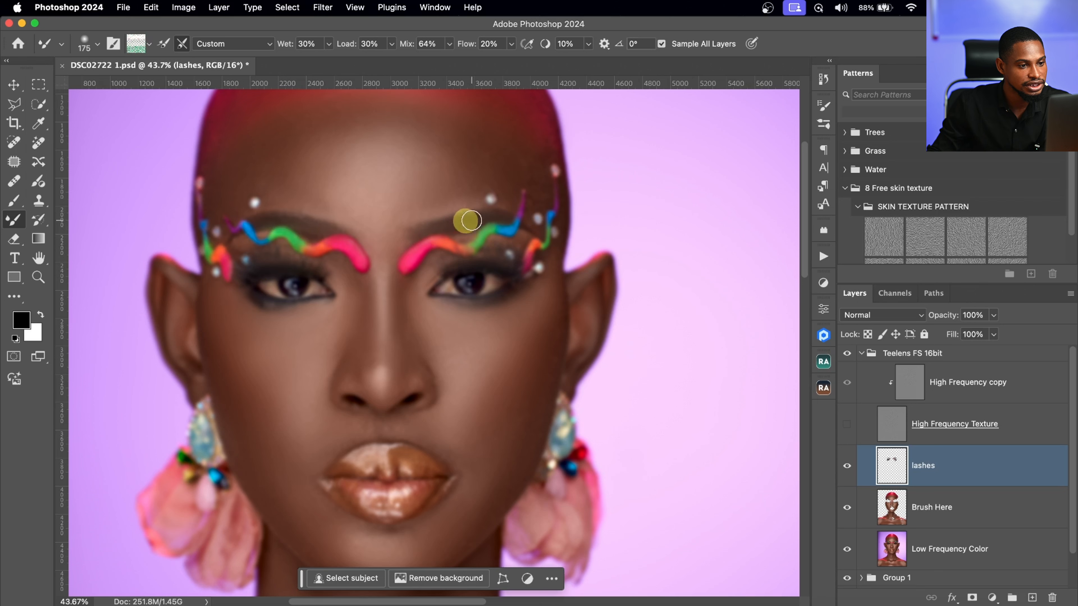
key(bracketright)
- Smooth the highlights on the upper and lower lips on the lashes layer with the Mixer Brush at sizes 125 to 250
scroll(445, 297, down, 5)
key(bracketleft)
key(bracketleft)
mouse_move(427, 284)
mouse_down()
mouse_move(414, 254)
mouse_move(391, 275)
mouse_up()
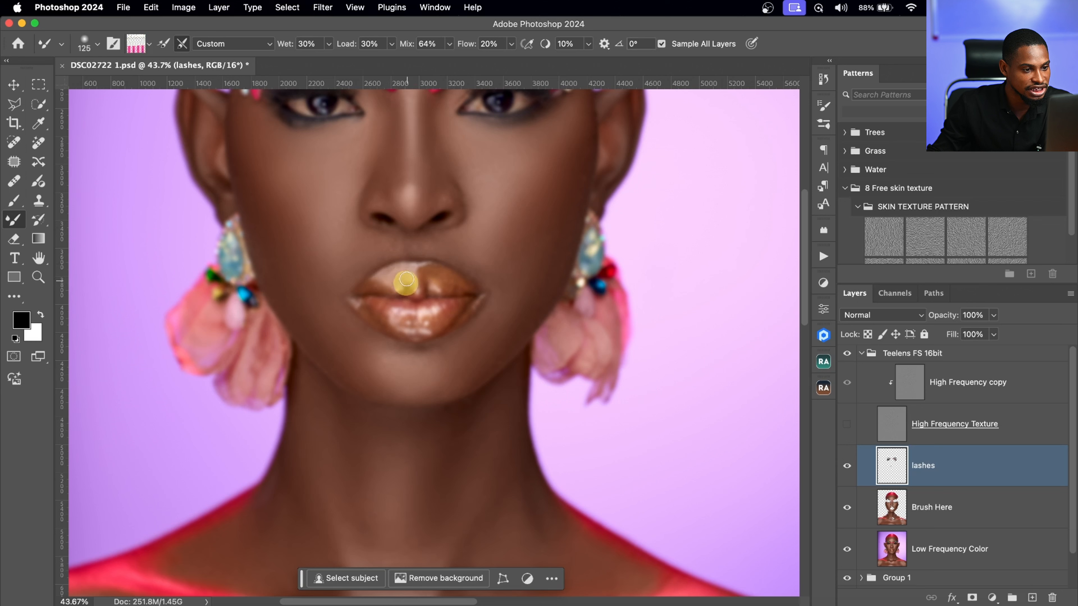
key(bracketright)
key(bracketright)
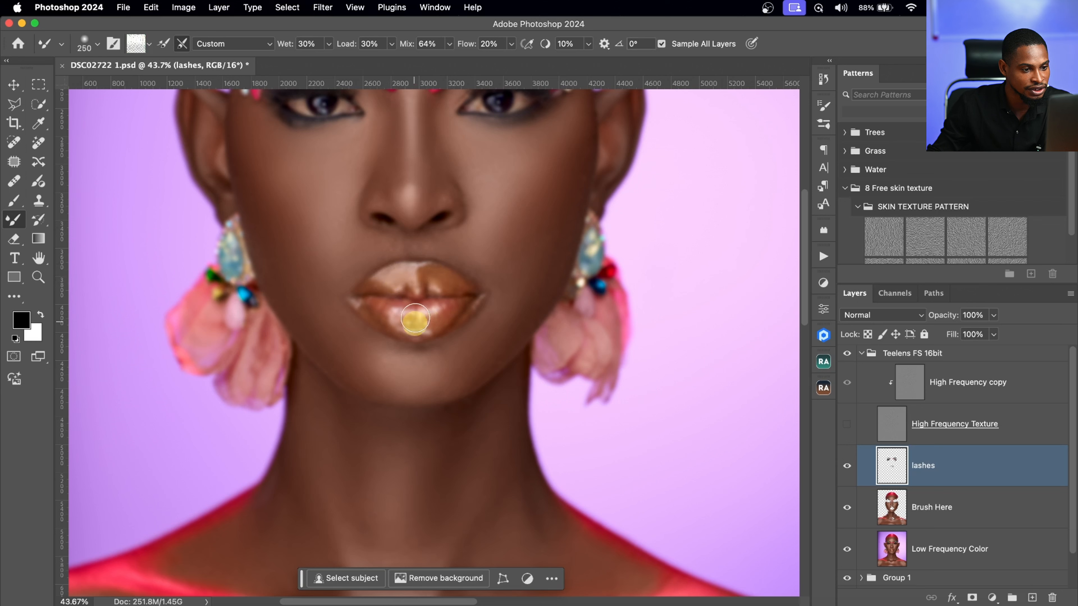
mouse_move(435, 308)
mouse_down()
mouse_move(401, 305)
mouse_move(447, 298)
mouse_move(457, 314)
mouse_move(429, 334)
mouse_up()
key(bracketright)
key(bracketright)
key(bracketright)
key(bracketright)
key(bracketright)
key(bracketright)
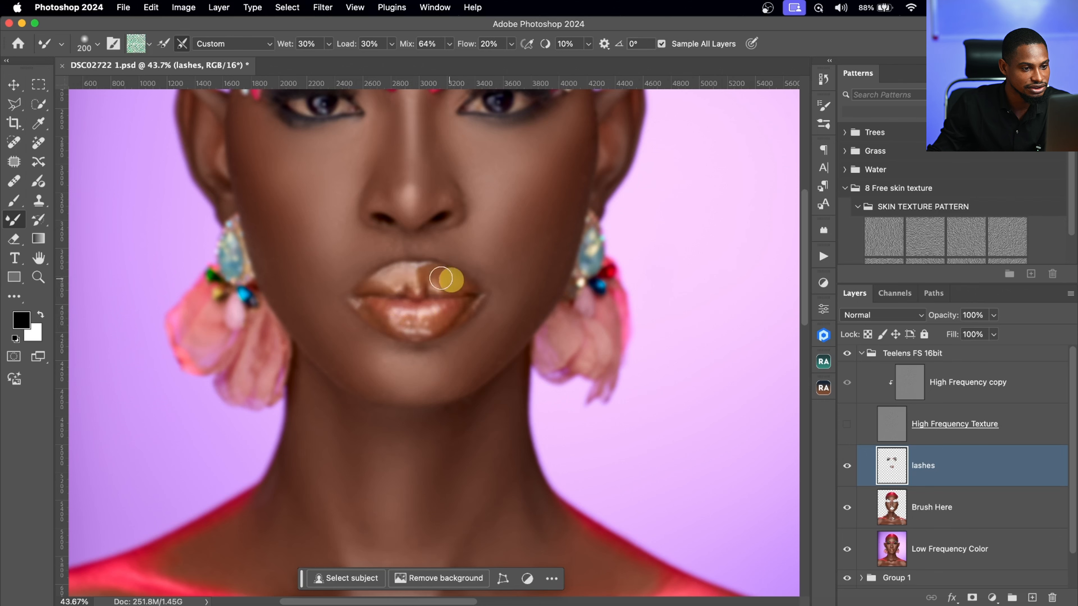
- Show the High Frequency Texture layer and toggle the lashes layer to compare the eyes and the full portrait before and after
scroll(501, 207, up, 5)
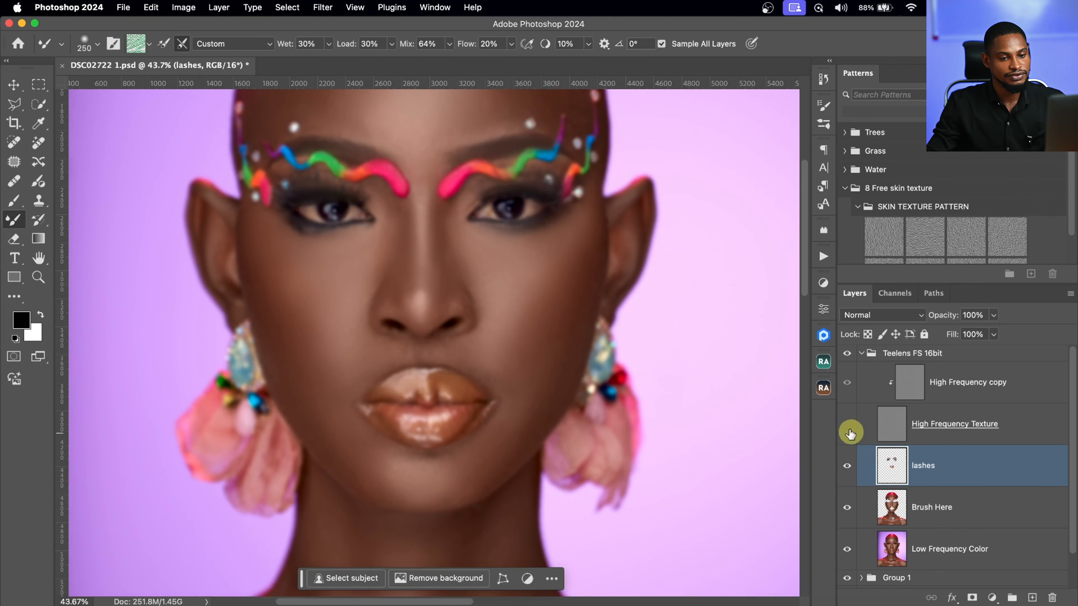
click(849, 431)
drag(508, 189, 534, 187)
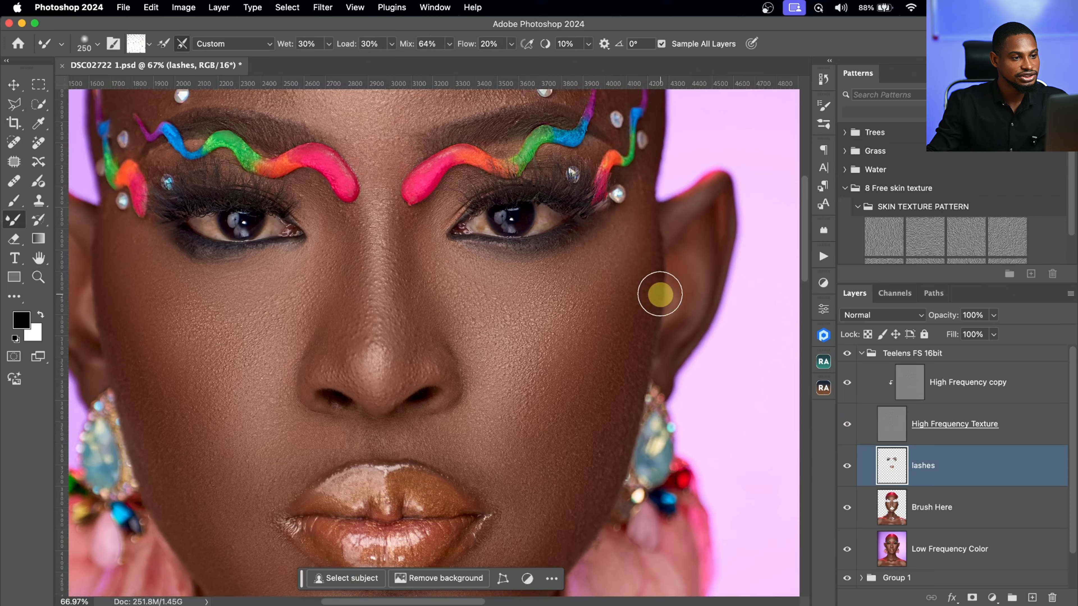
scroll(451, 213, up, 3)
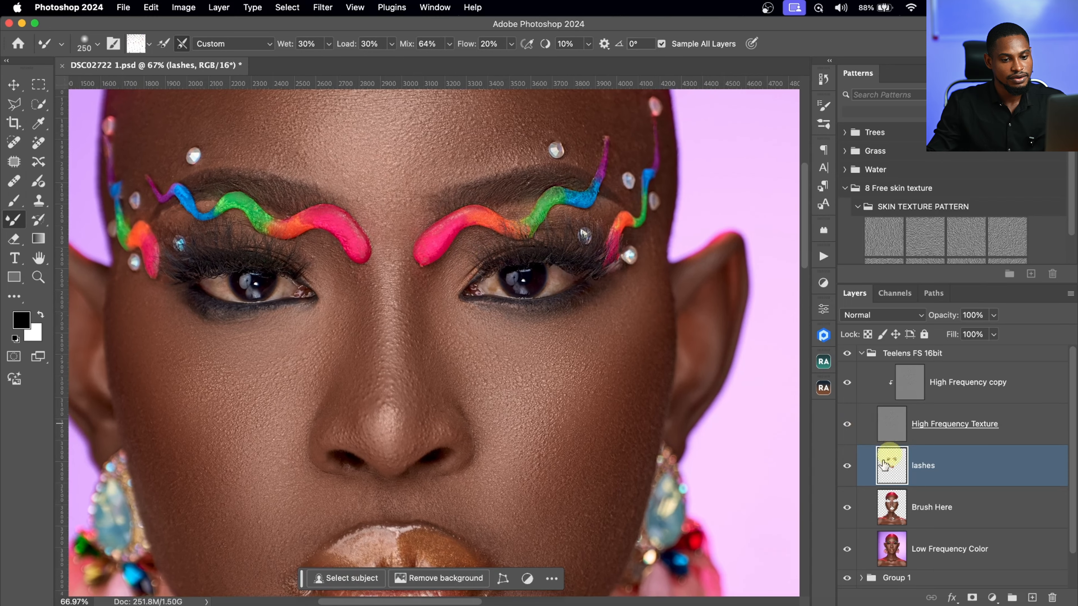
click(848, 468)
click(848, 468)
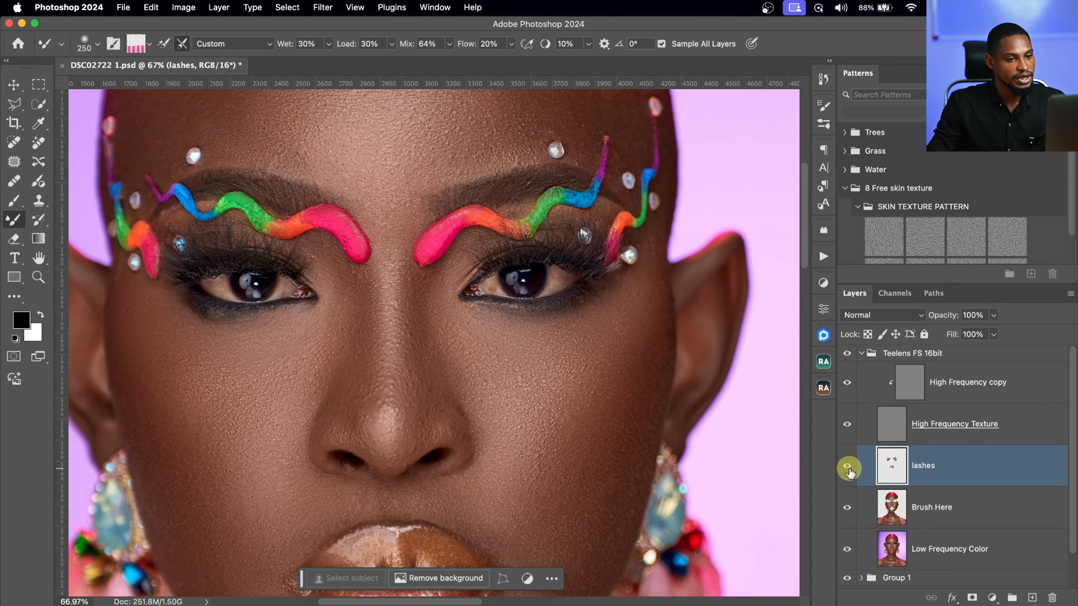
click(850, 471)
click(850, 471)
key(super+0)
scroll(556, 261, right, 3)
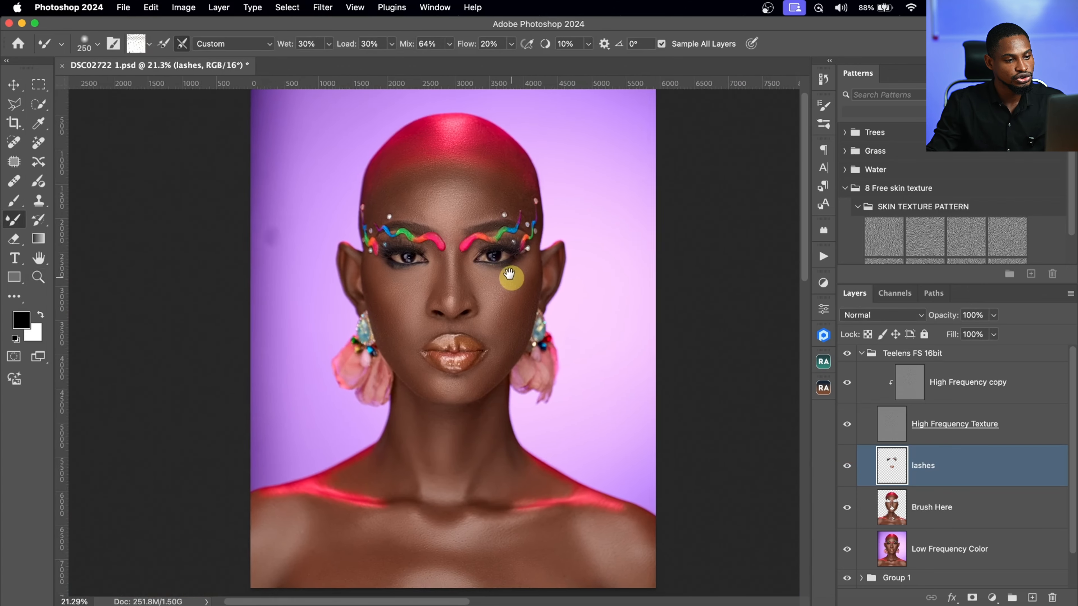
key(z)
drag(515, 312, 513, 312)
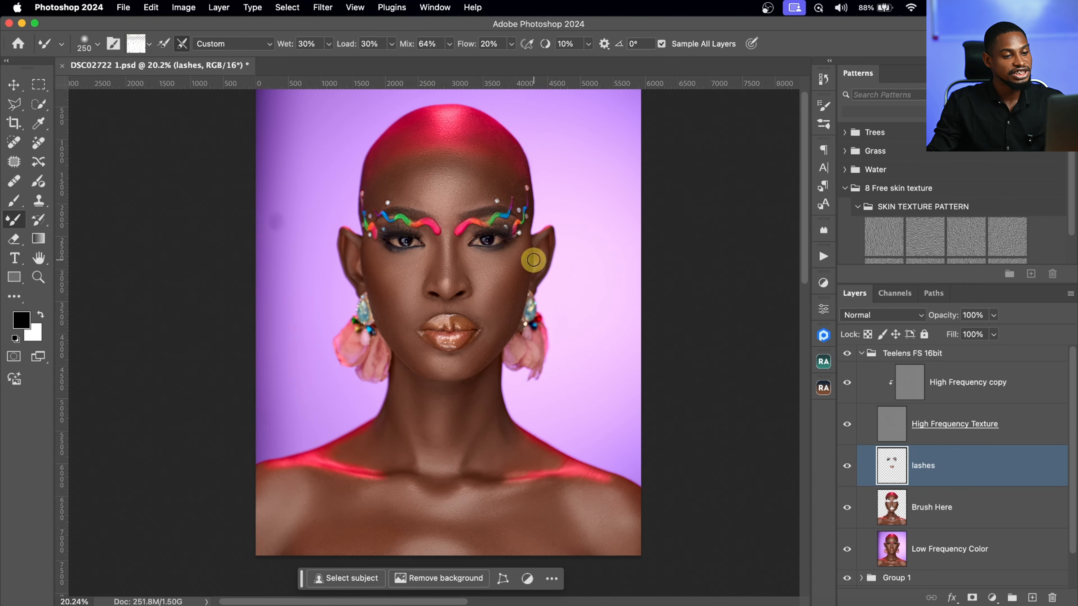
key(z)
mouse_move(533, 260)
mouse_down()
mouse_move(511, 260)
mouse_move(544, 229)
mouse_up()
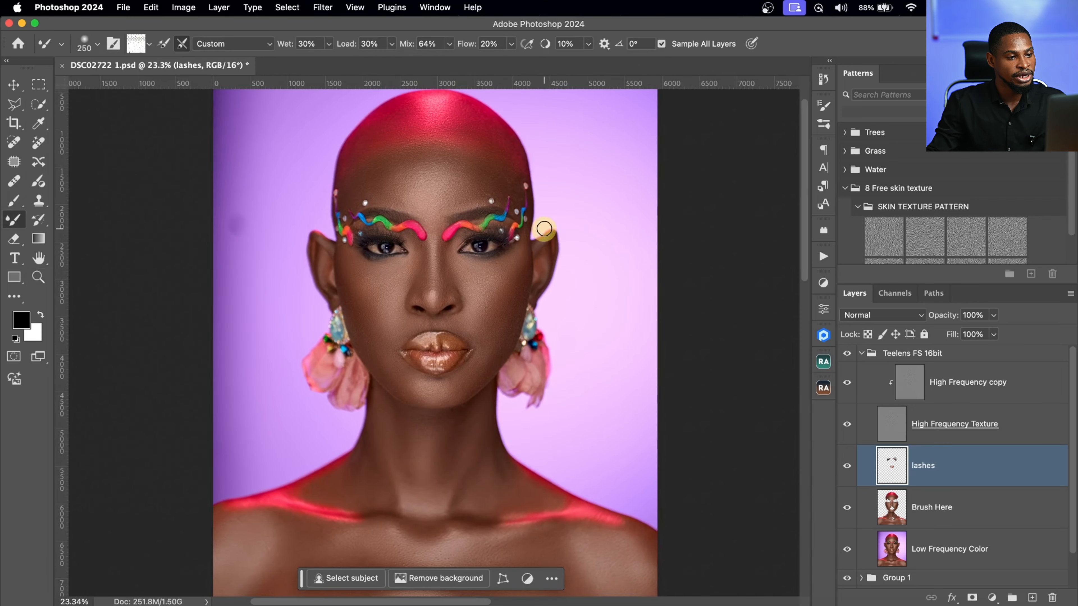
- Combine the Teelens FS 16bit group and the remaining retouching group above the Background into one new group
click(913, 361)
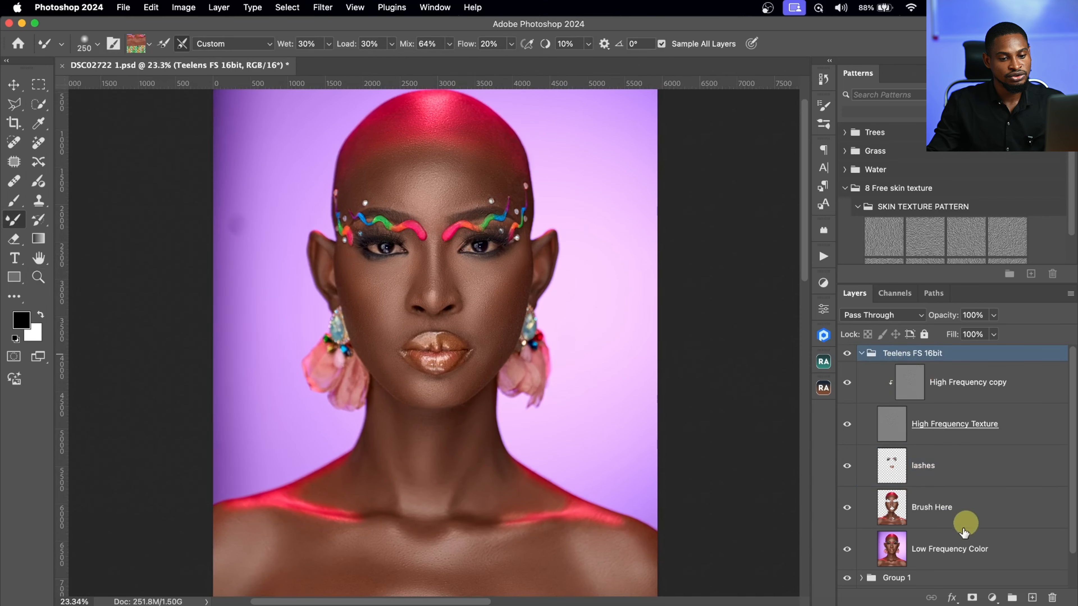
scroll(1071, 498, down, 2)
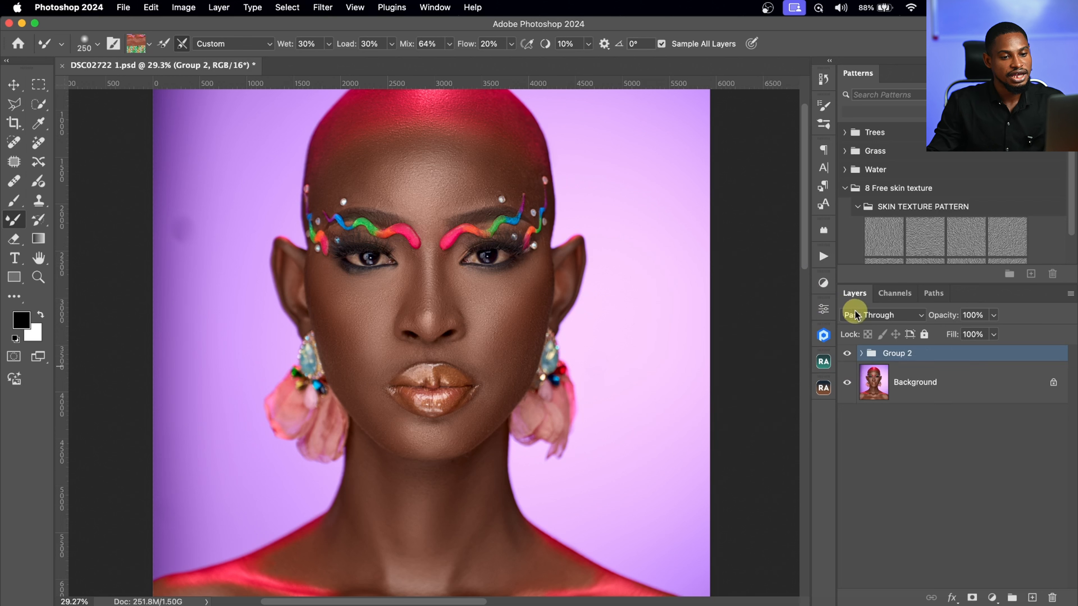
- Open the list of saved retouching actions
click(824, 257)
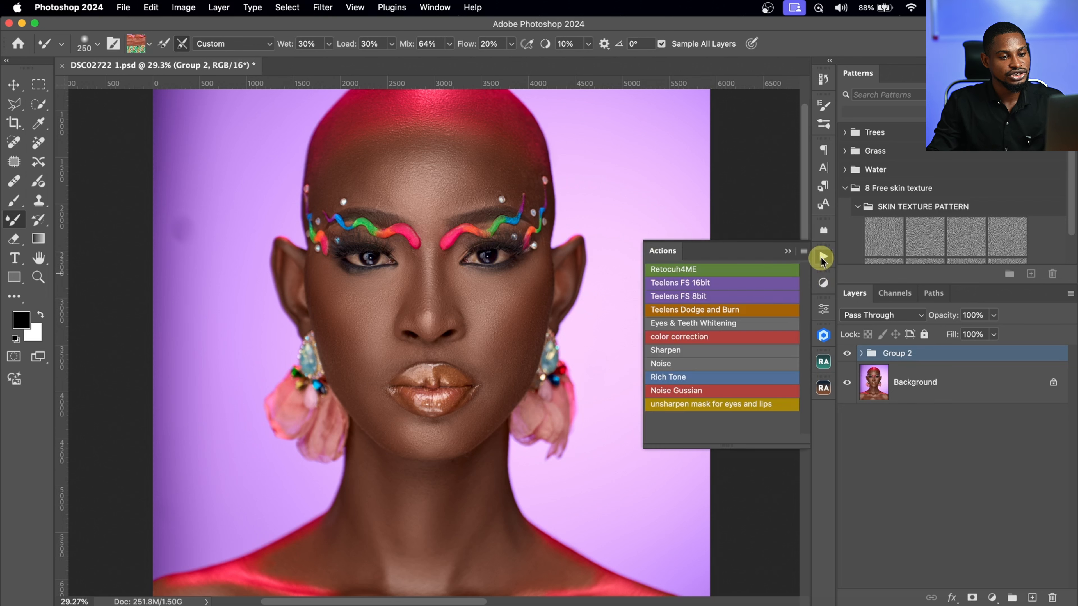
- Run the Teelens Dodge and Burn action and expand its group to inspect the Burn and Dodge layer masks
click(700, 313)
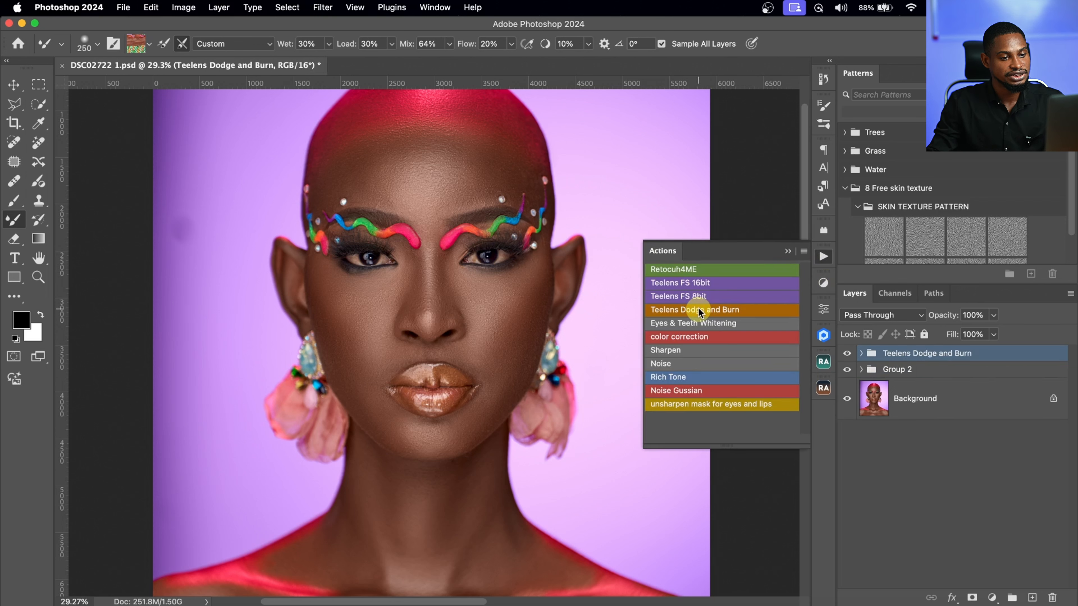
click(788, 253)
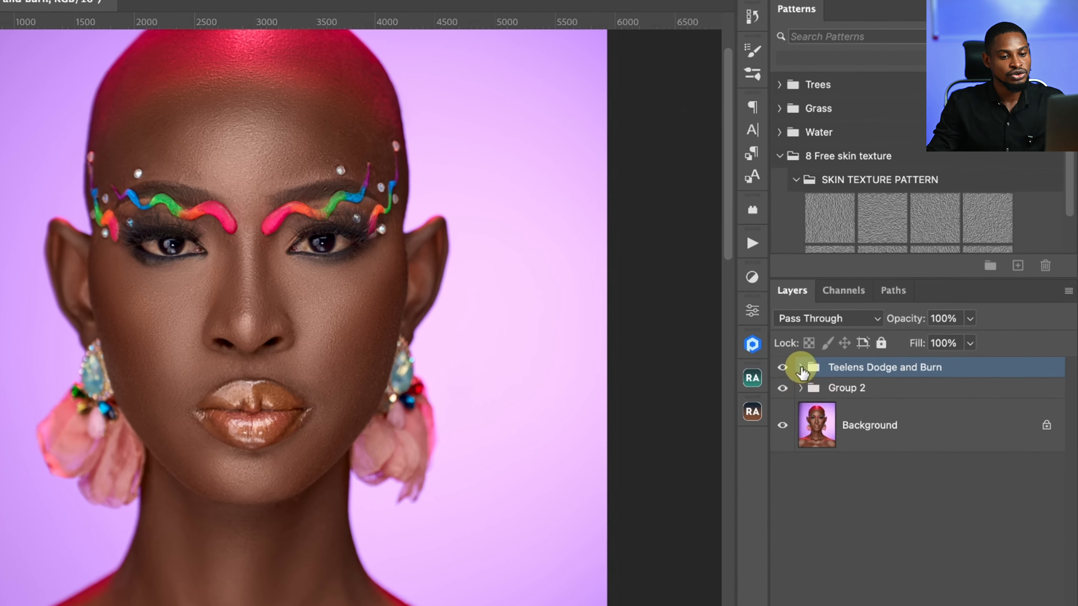
click(861, 353)
click(860, 475)
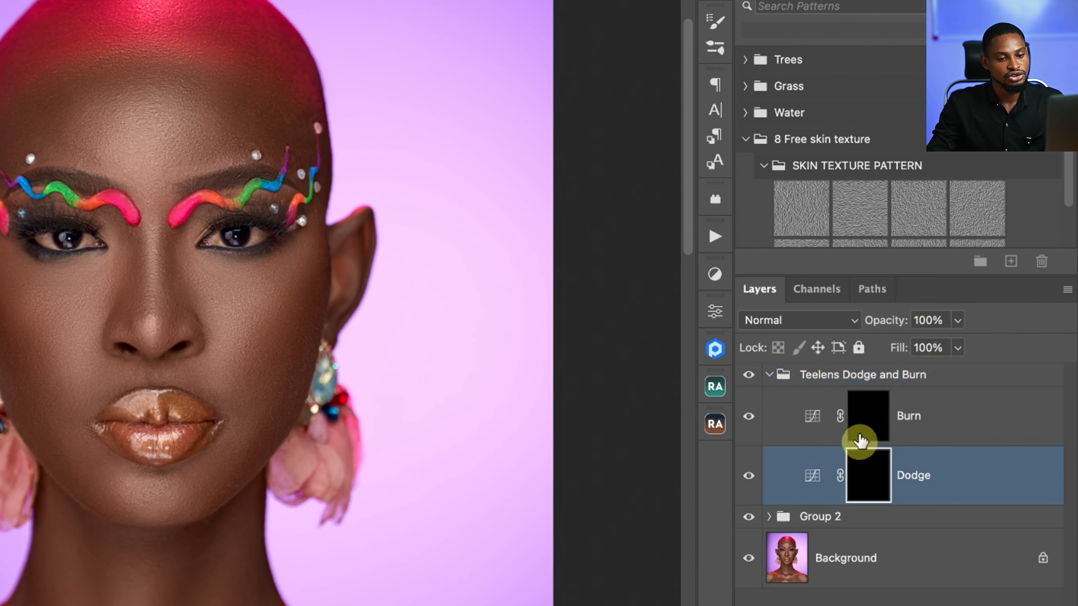
click(862, 416)
click(869, 484)
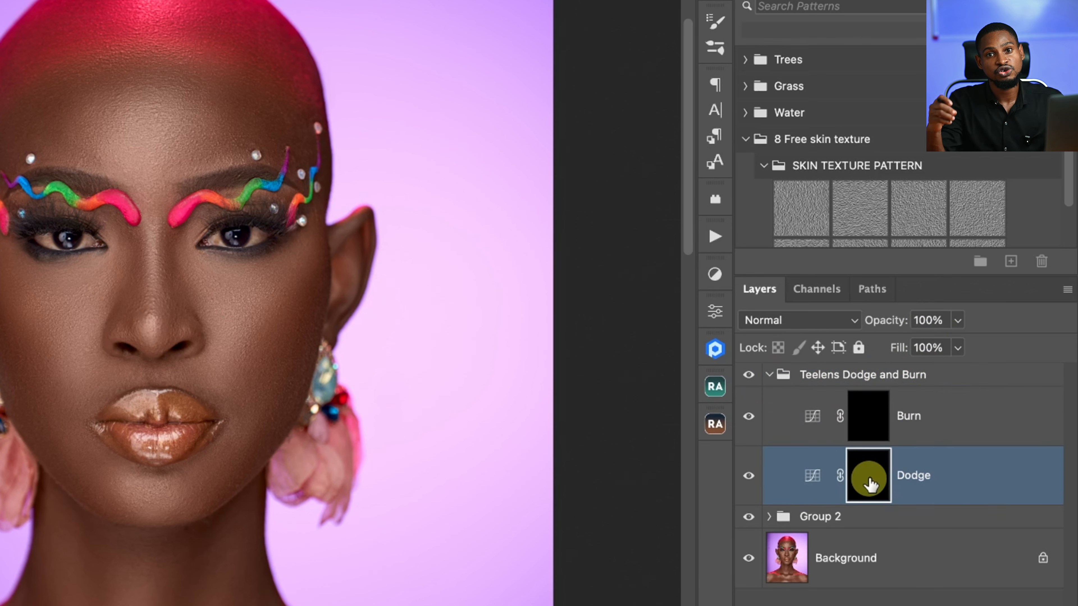
click(869, 435)
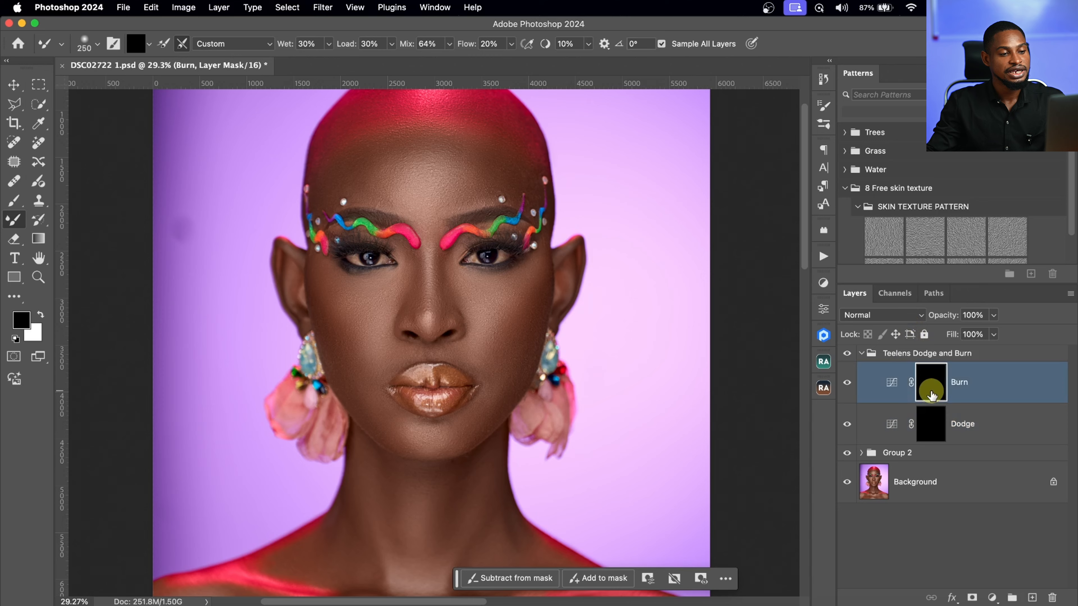
- Hide Group 2 so the unretouched portrait is available for the dodge and burn demonstration
key(super+space)
drag(247, 267, 210, 208)
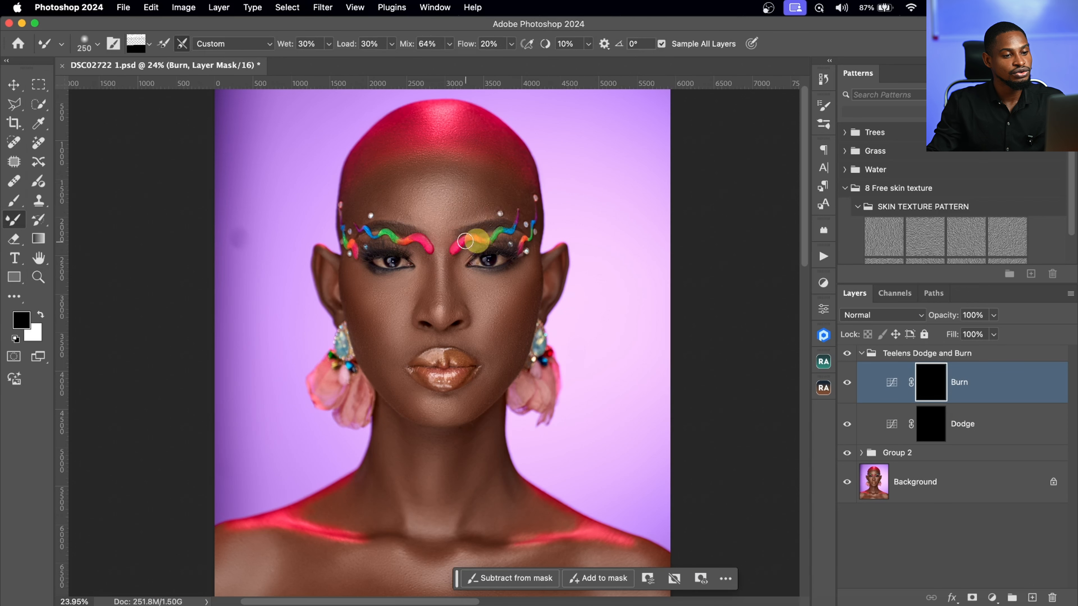
key(super+space)
drag(498, 270, 510, 296)
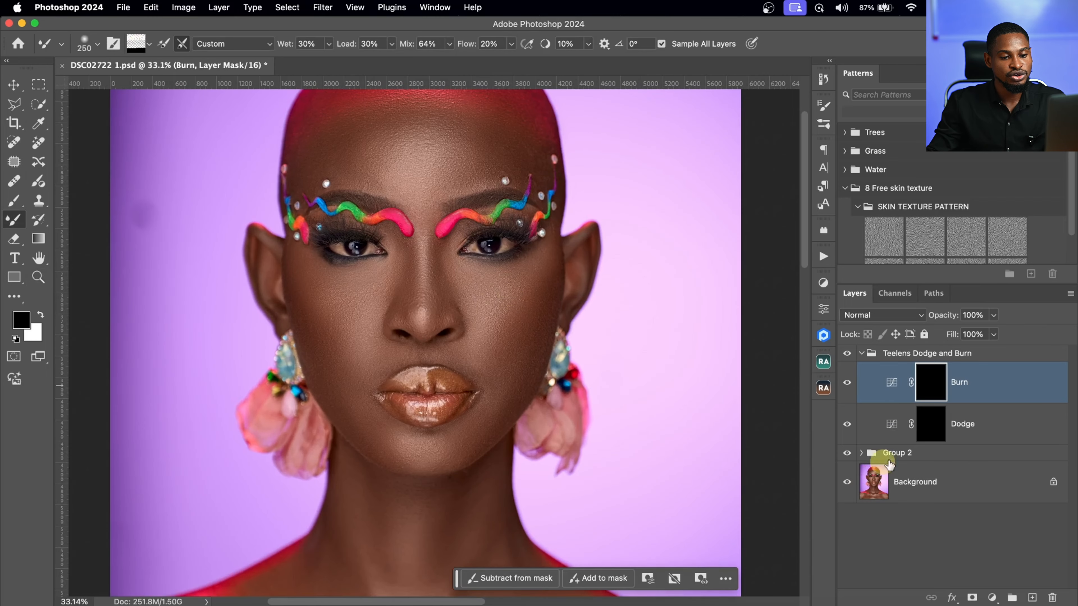
click(861, 453)
key(super+space)
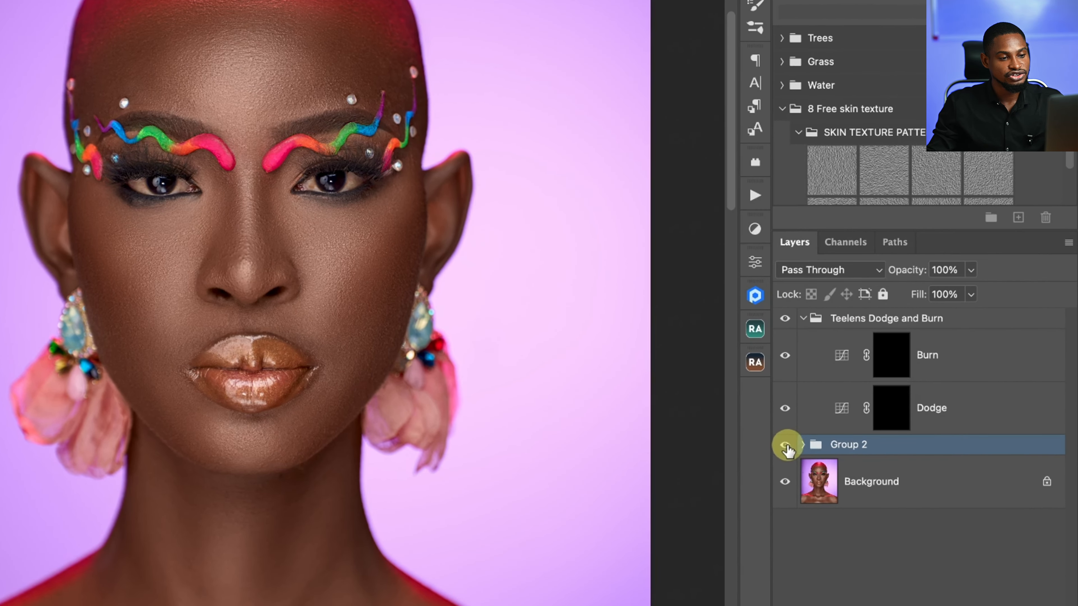
click(847, 452)
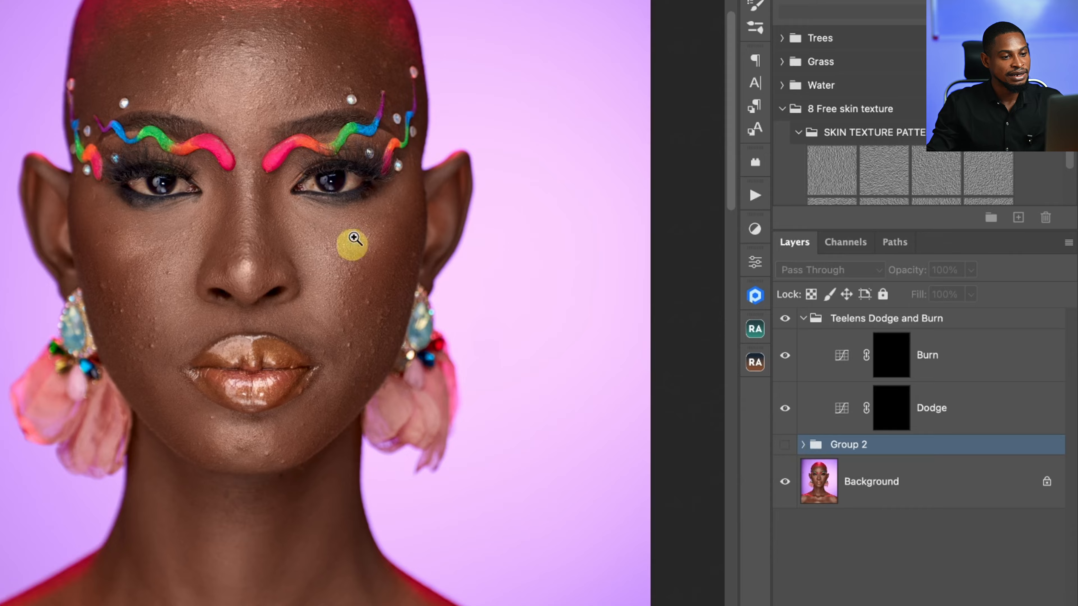
drag(354, 239, 380, 144)
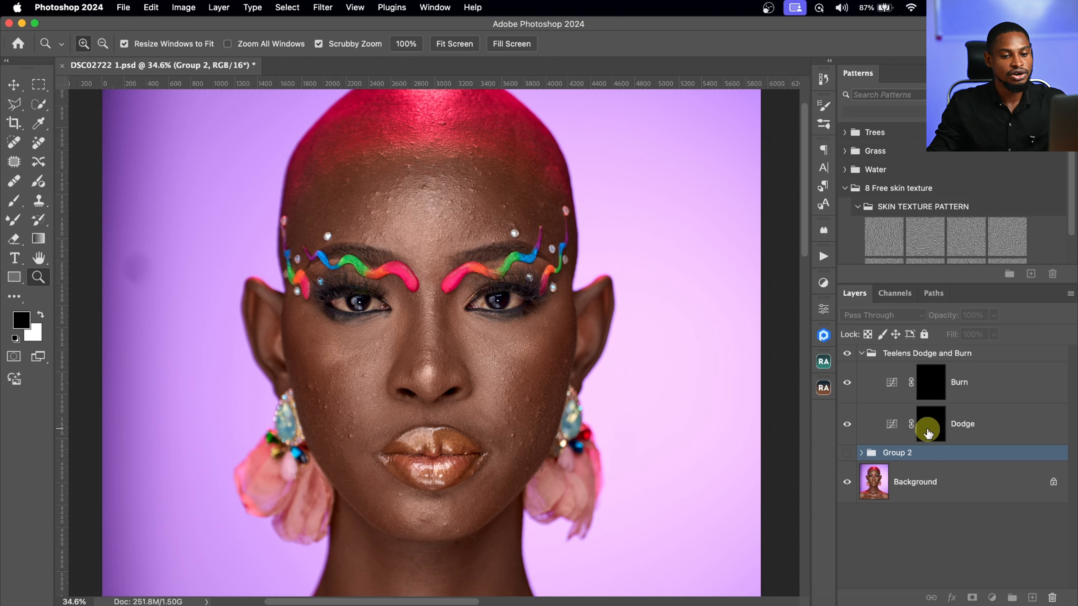
- Select the Dodge layer mask and choose the Brush tool with the Soft Round brush
click(925, 425)
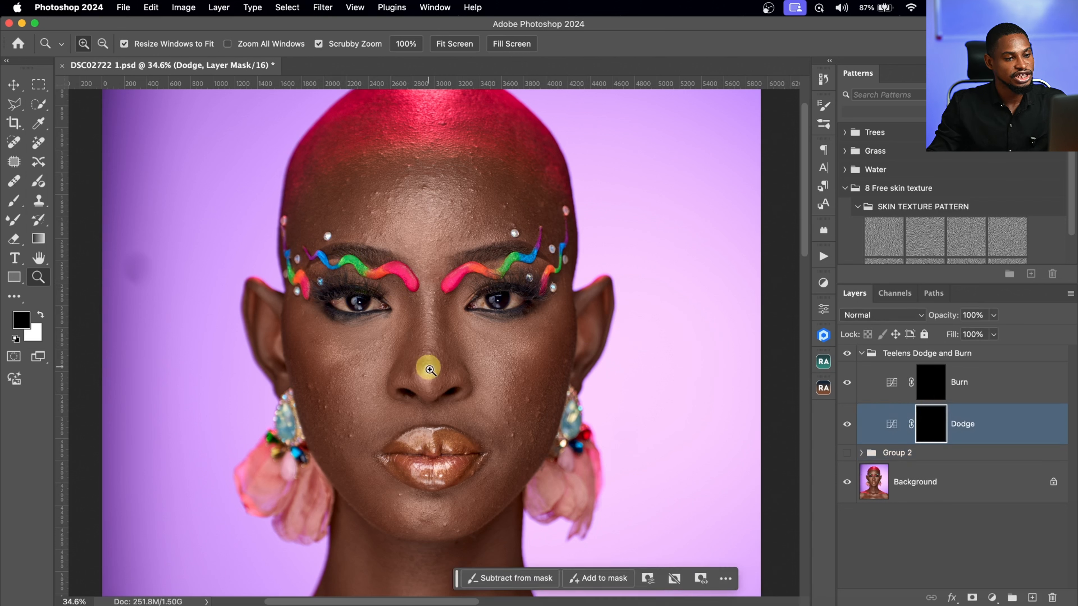
click(931, 386)
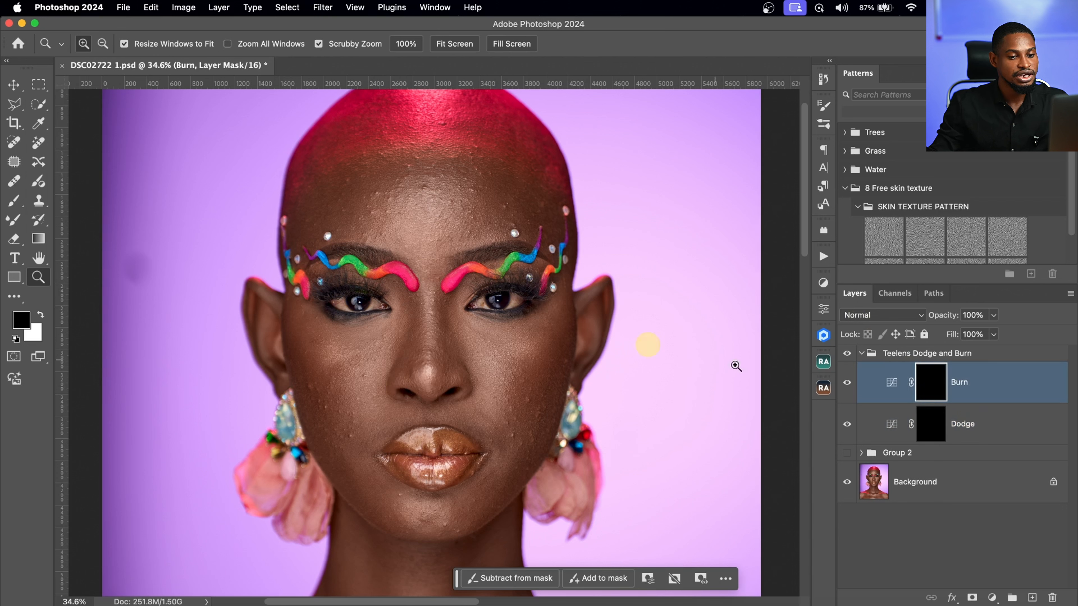
click(925, 433)
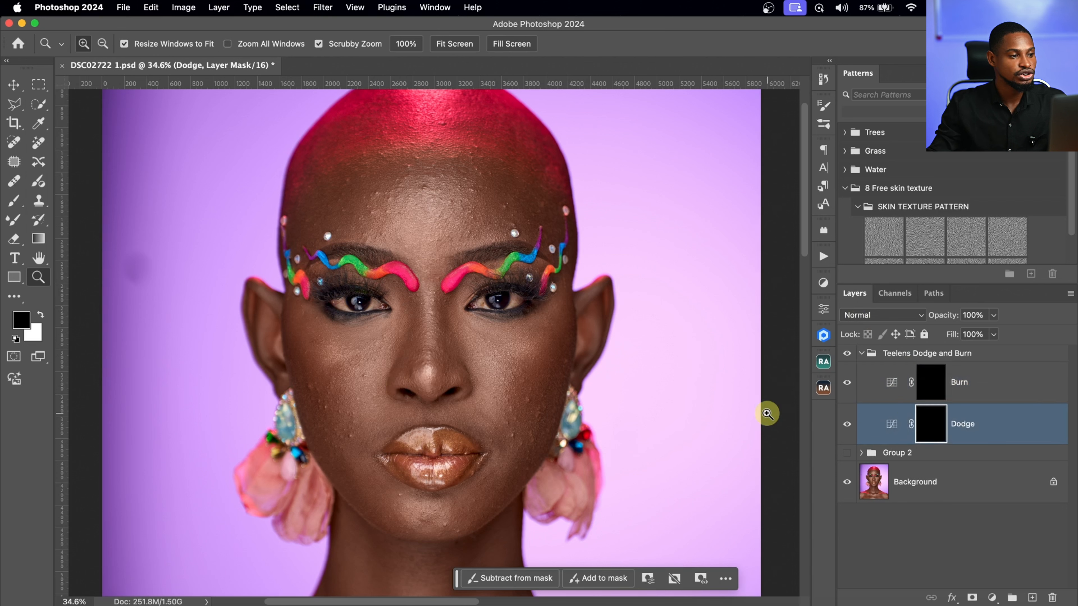
click(15, 201)
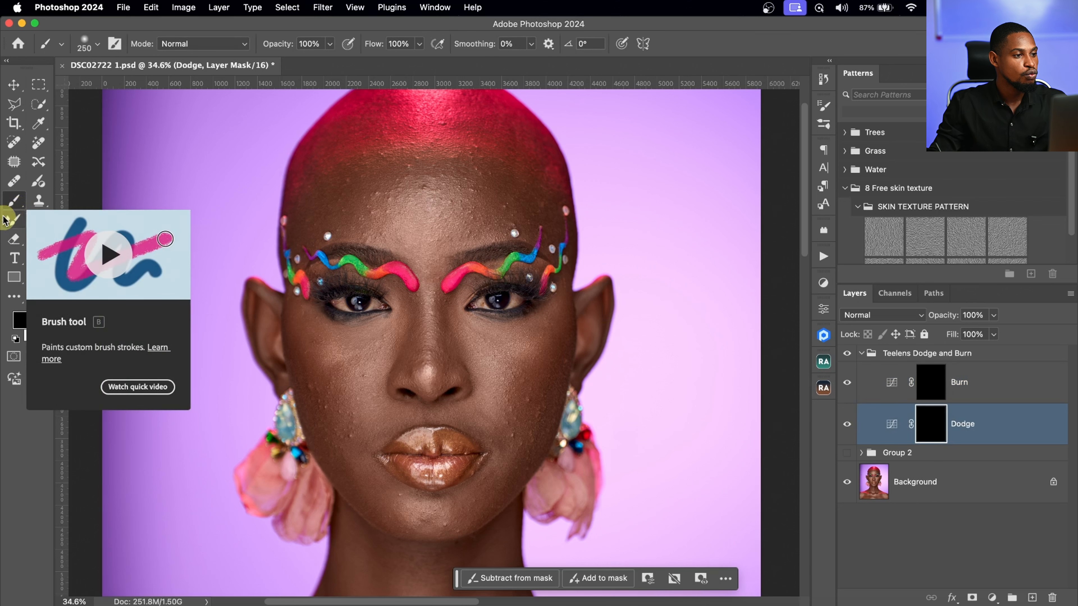
click(95, 43)
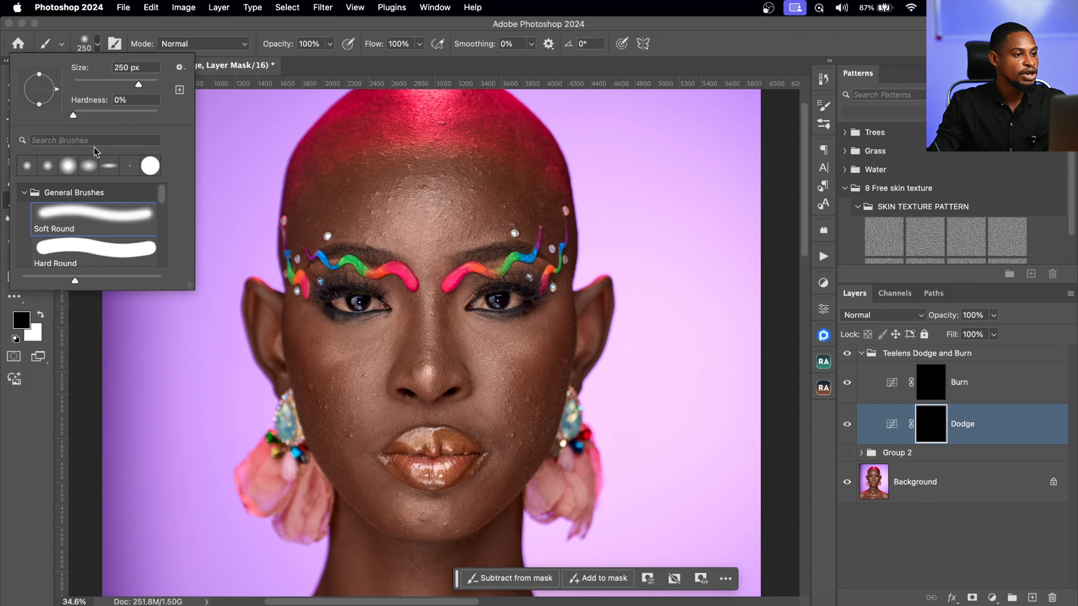
double_click(97, 215)
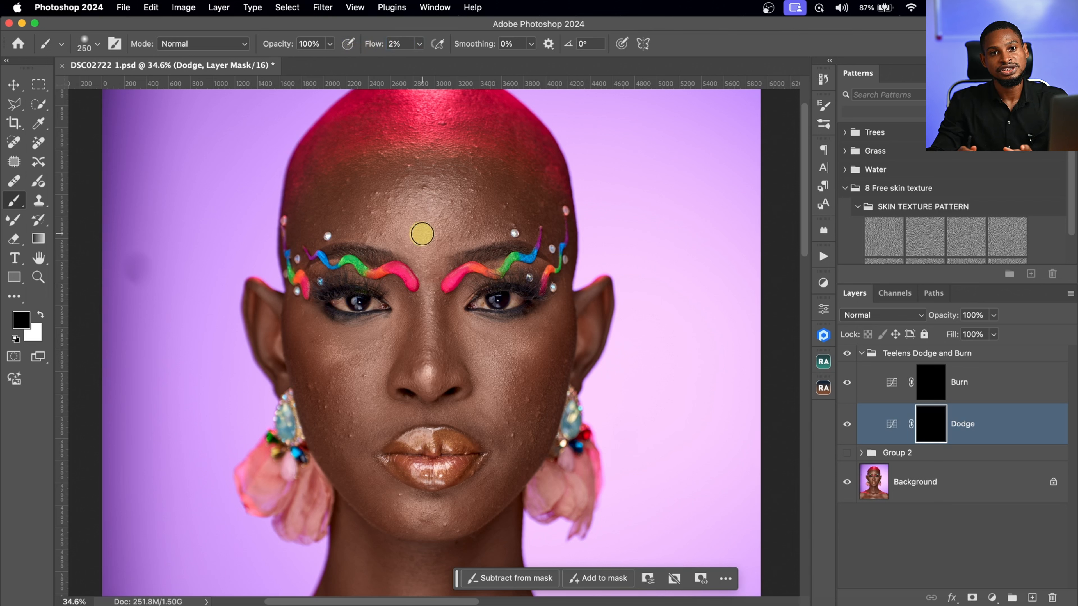
- Try painting the Dodge mask over the forehead and cheeks with a white 700 px brush at 100% flow
key(bracketright)
key(bracketright)
key(bracketright)
key(bracketright)
key(bracketright)
click(420, 44)
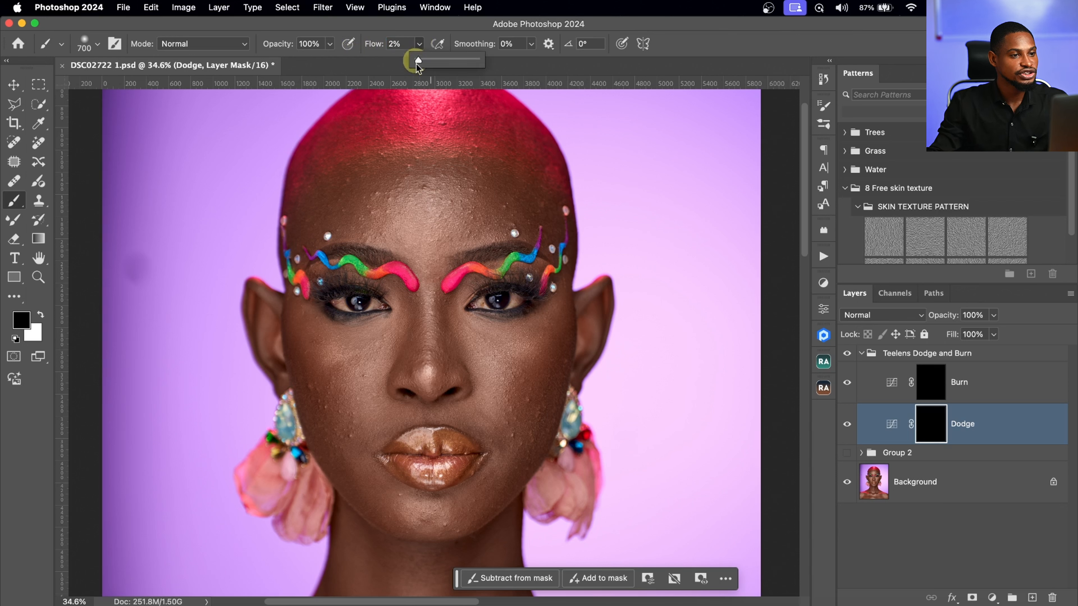
click(559, 63)
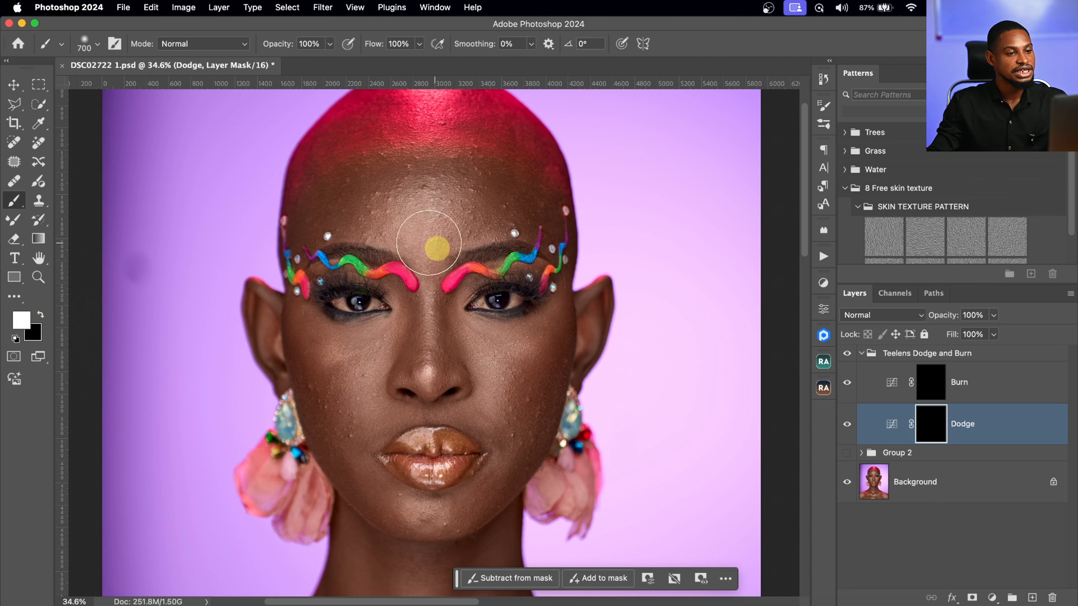
click(432, 231)
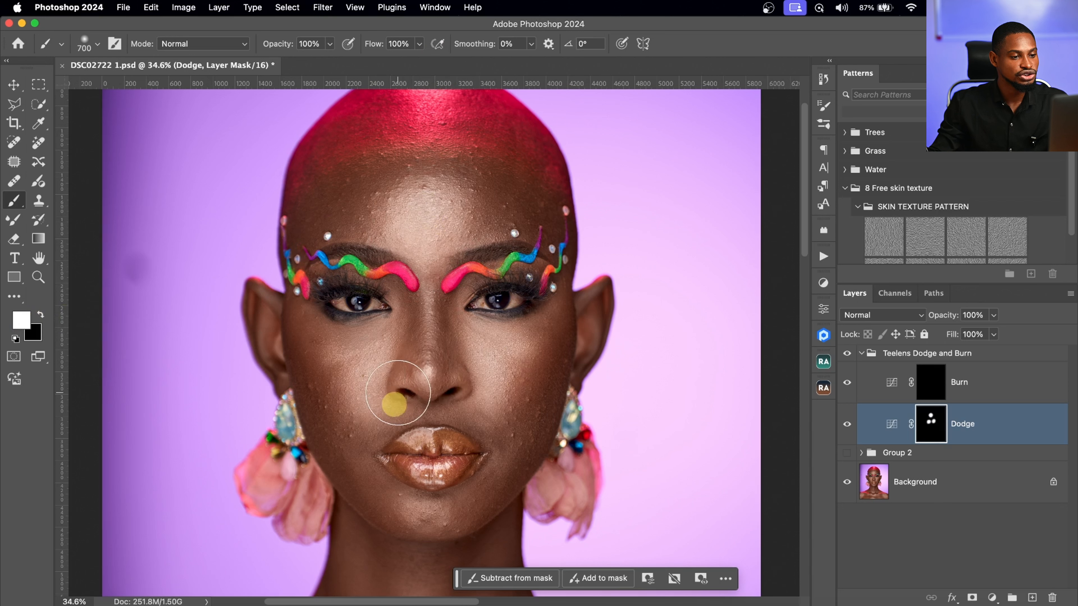
key(super+z)
- Set the brush flow to 2%, reduce the brush size, and dodge the centre of the forehead down to the nose
click(414, 43)
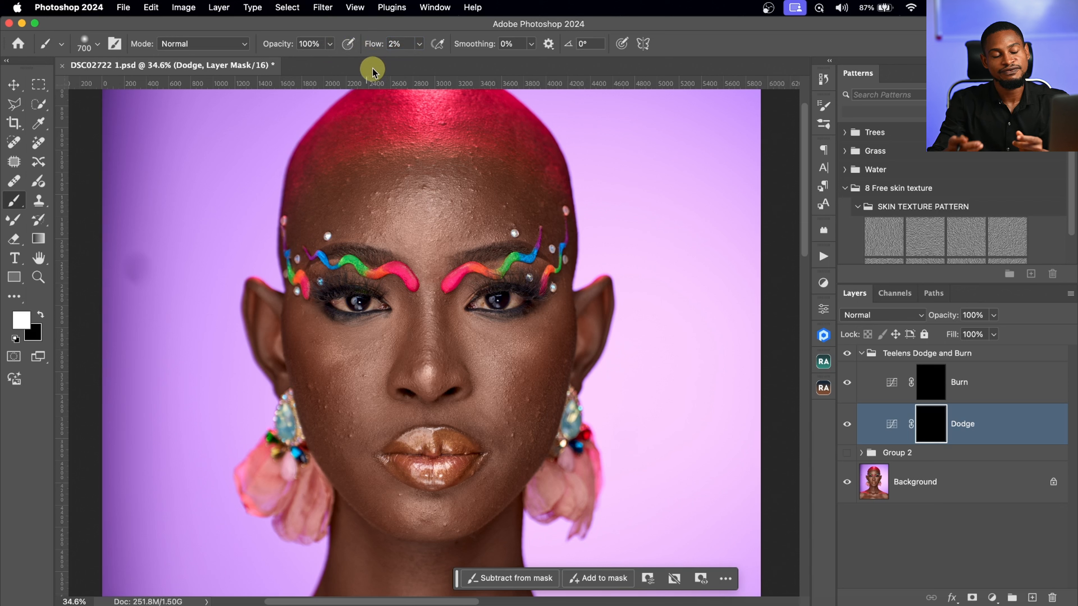
key(bracketleft)
key(bracketleft)
key(bracketleft)
key(bracketleft)
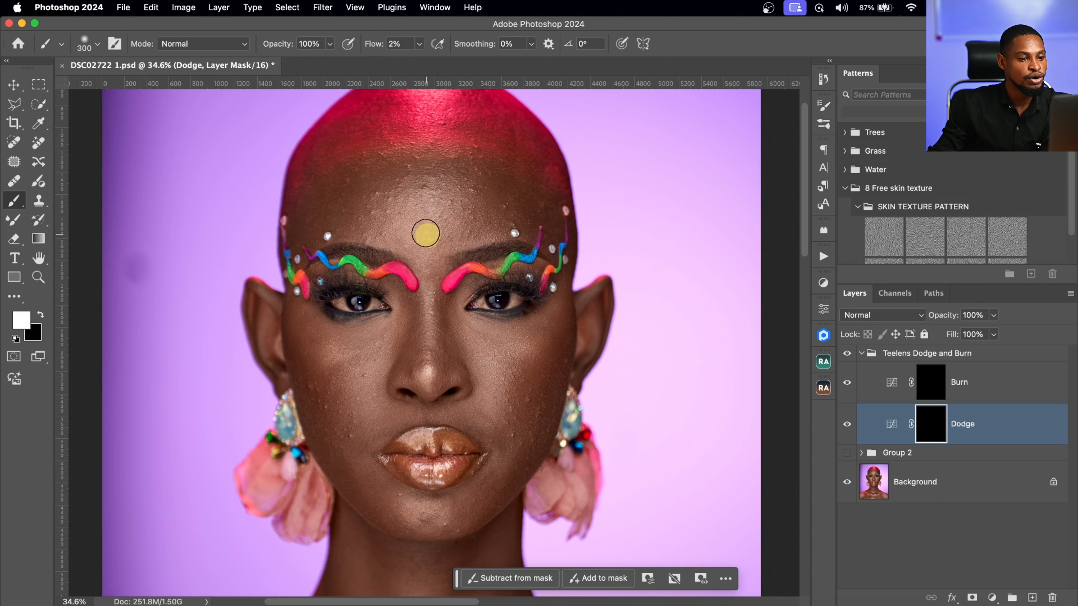
key(bracketleft)
key(bracketleft)
mouse_move(434, 229)
mouse_down()
mouse_move(410, 234)
mouse_move(438, 240)
mouse_move(426, 203)
mouse_move(413, 219)
mouse_move(428, 263)
mouse_move(397, 212)
mouse_move(432, 202)
mouse_move(409, 238)
mouse_move(433, 210)
mouse_move(423, 240)
mouse_move(429, 228)
mouse_move(427, 376)
mouse_up()
- Dodge the nose bridge with a finer brush and the top of the scalp with a larger one of about 250 px
key(bracketleft)
key(bracketleft)
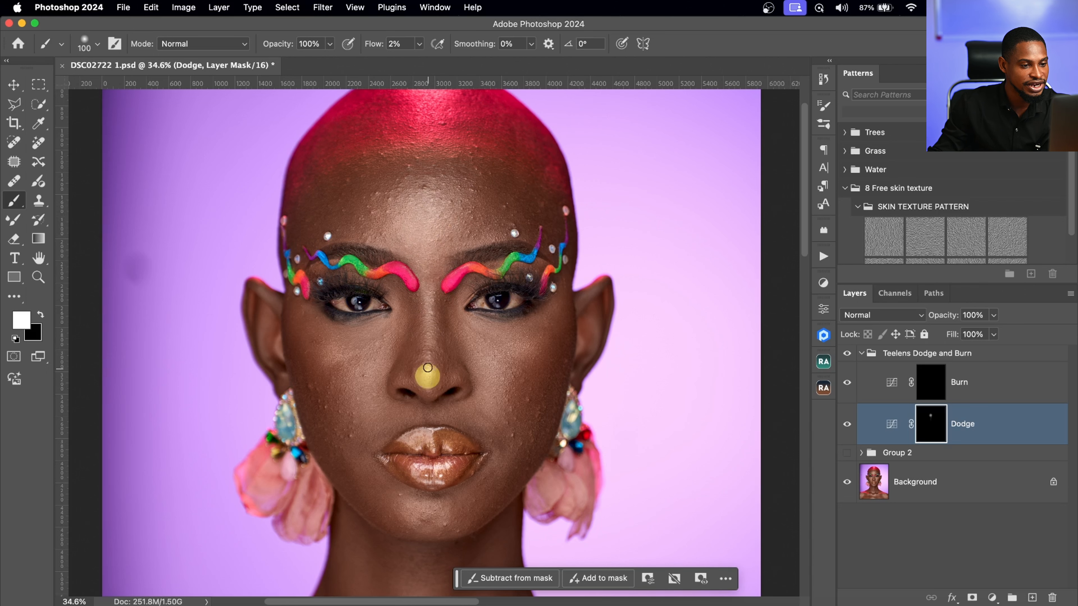
key(bracketleft)
key(bracketleft)
drag(437, 266, 437, 383)
key(bracketright)
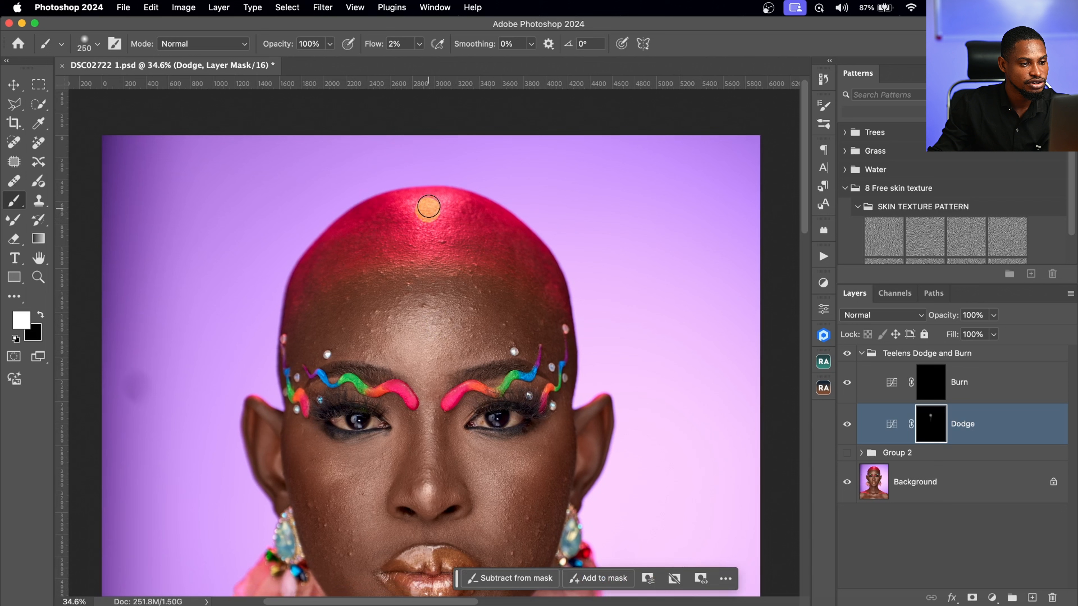
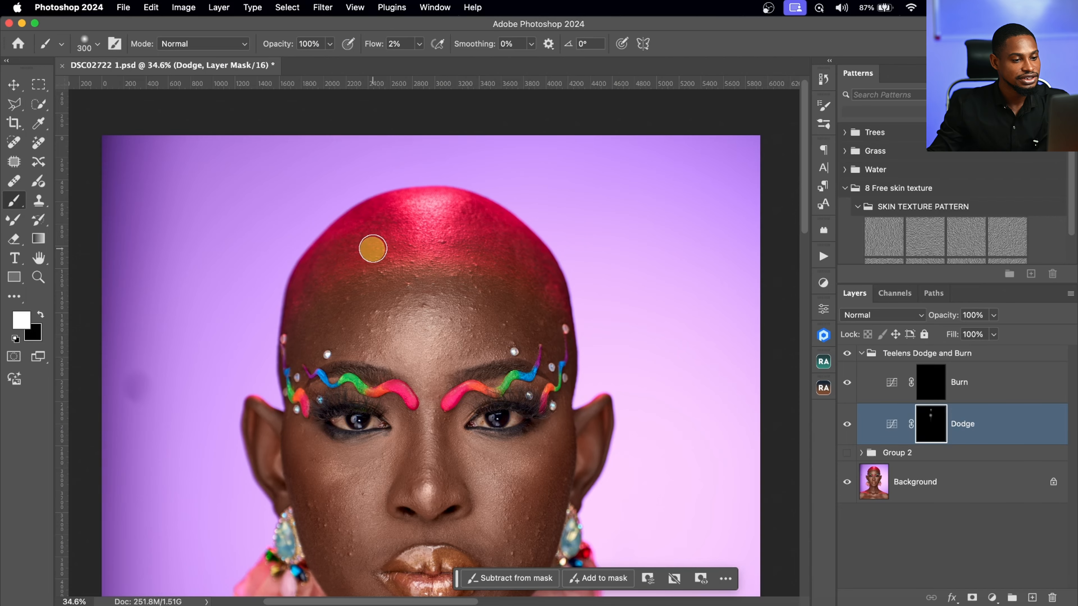
- Dodge the highlight areas below both eyes on the cheeks using white on the Dodge mask
scroll(373, 248, down, 5)
key(bracketright)
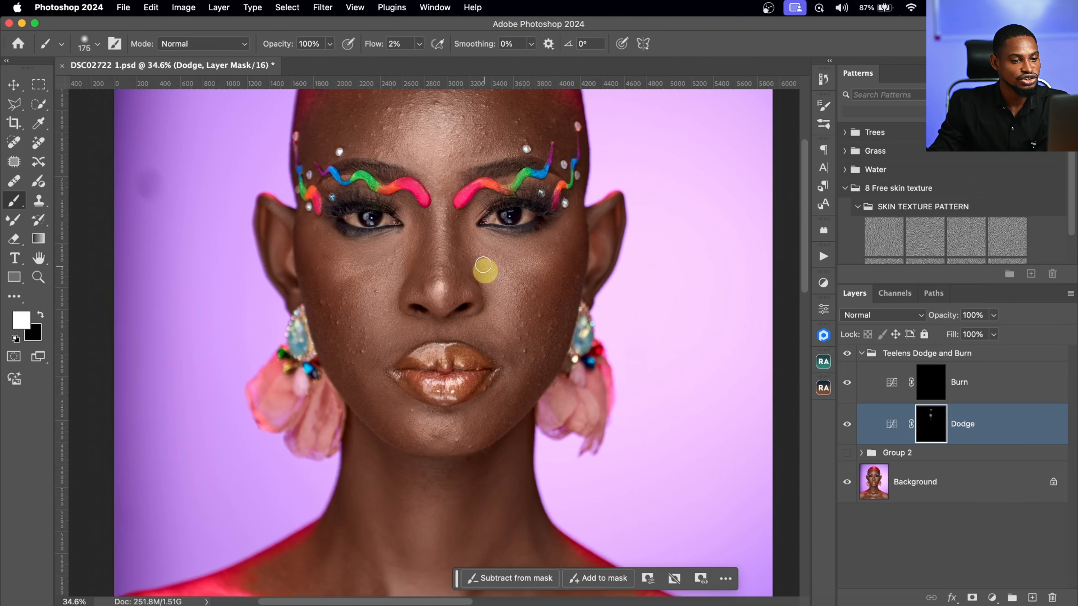
mouse_move(492, 294)
mouse_down()
mouse_move(479, 250)
mouse_move(519, 287)
mouse_up()
drag(369, 270, 373, 304)
mouse_move(526, 199)
mouse_down()
mouse_move(464, 200)
mouse_move(516, 188)
mouse_up()
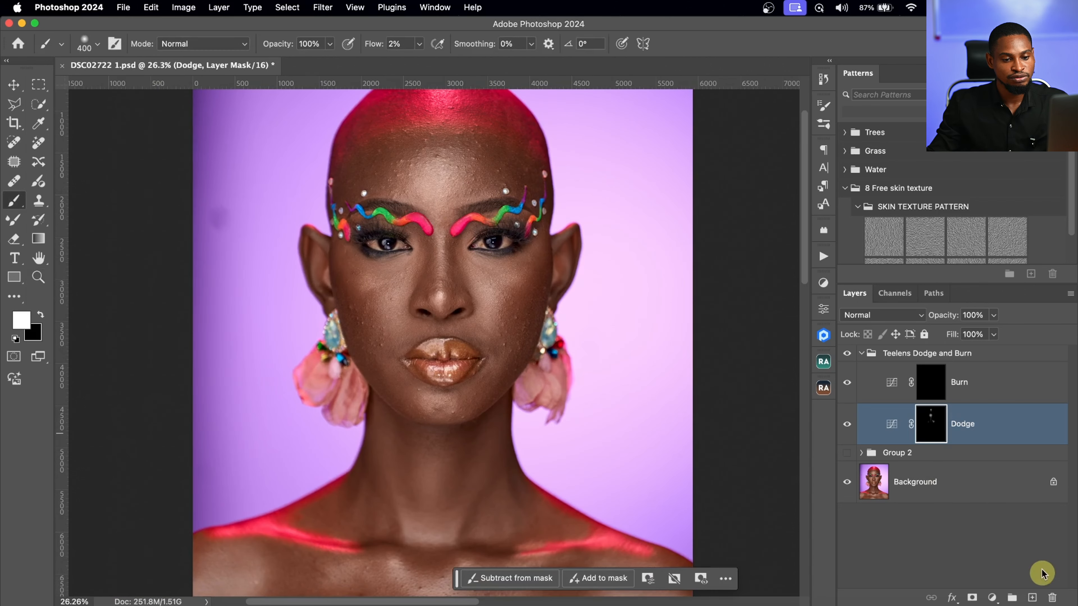
- Add an empty layer above Burn inside the Teelens Dodge and Burn group, with default foreground and background colours
click(963, 353)
key(d)
click(1031, 598)
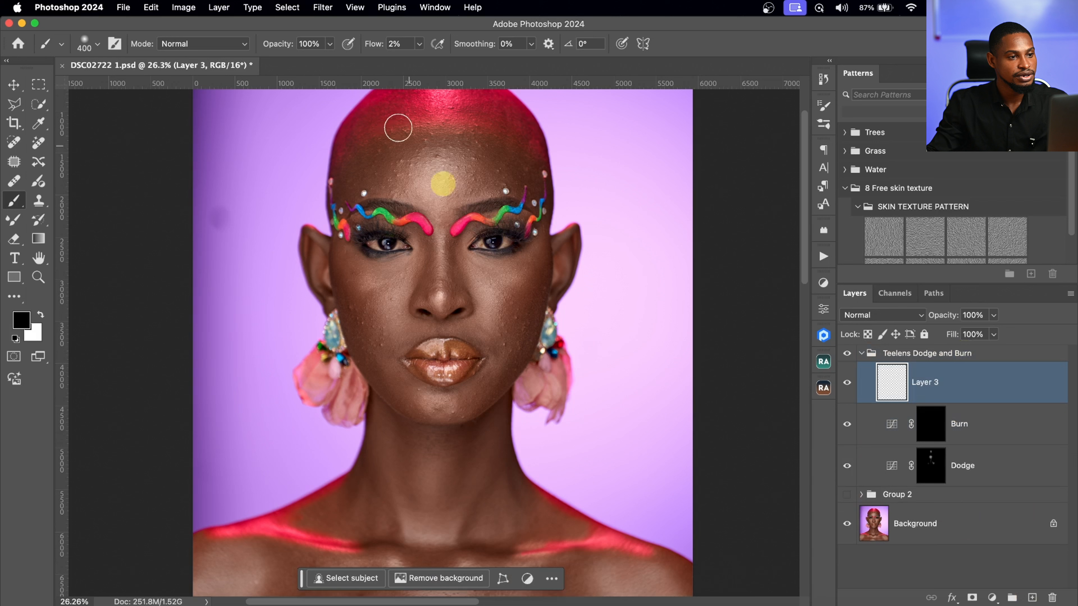
- Mark the forehead's highlight area on the new layer with white lines, using a 50 px brush at 100% flow
click(419, 43)
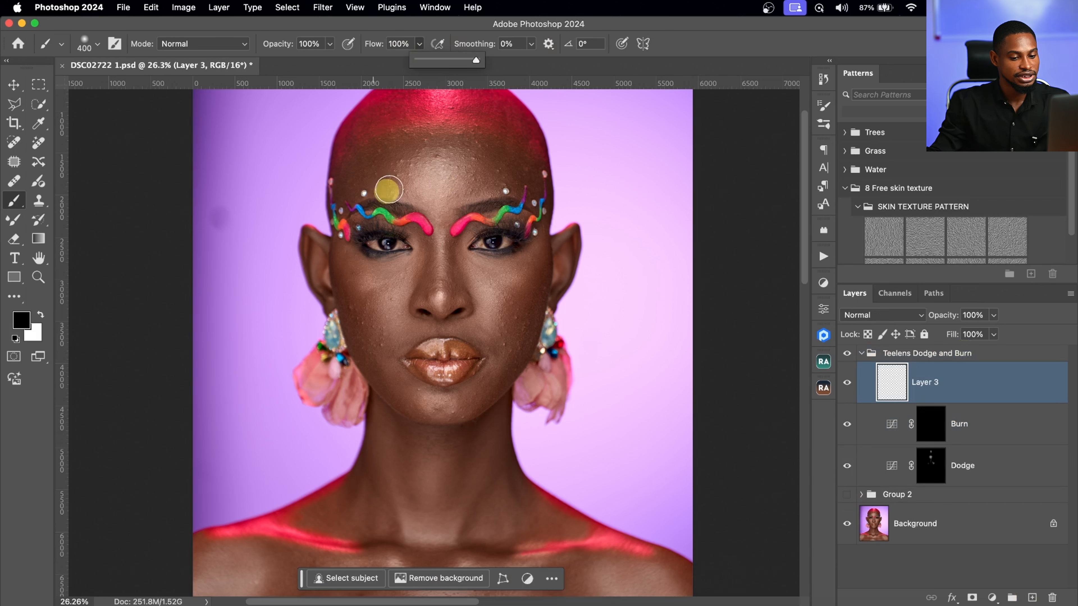
click(41, 315)
key(bracketleft)
key(bracketleft)
key(bracketleft)
key(bracketleft)
key(bracketleft)
key(bracketleft)
key(bracketleft)
key(bracketleft)
key(bracketleft)
key(bracketleft)
key(bracketleft)
key(bracketleft)
drag(420, 164, 462, 169)
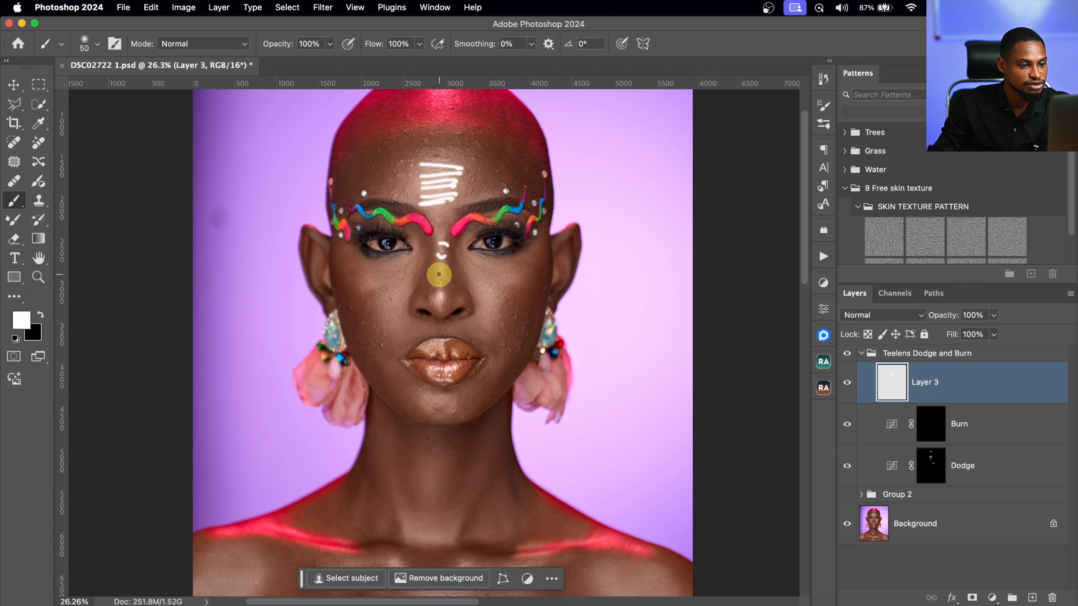
- Mark the highlight areas of both cheeks with rows of white lines on the new layer
drag(484, 271, 485, 273)
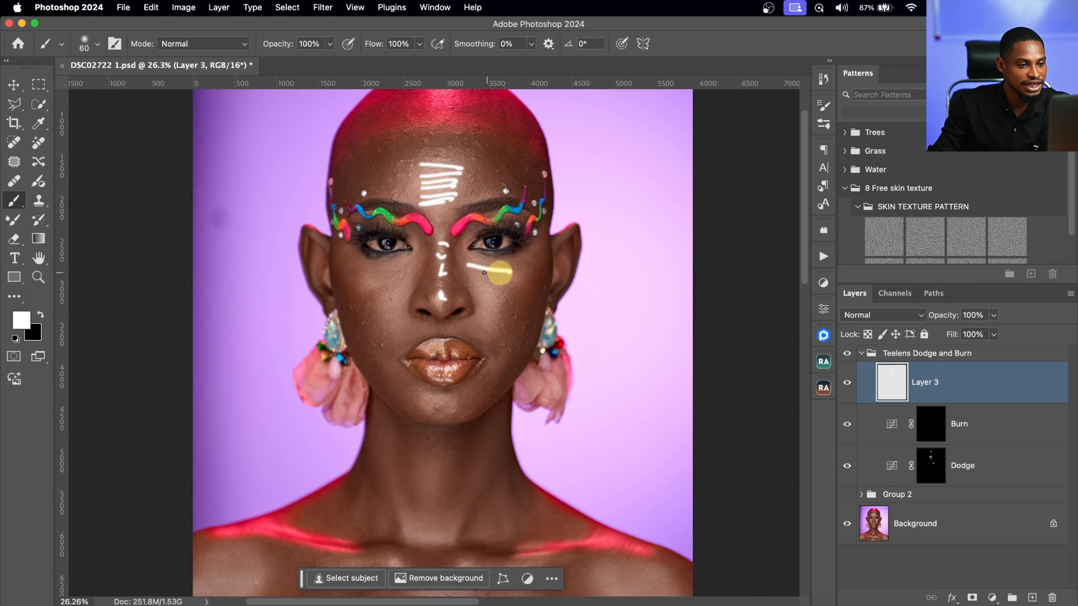
drag(492, 315, 482, 322)
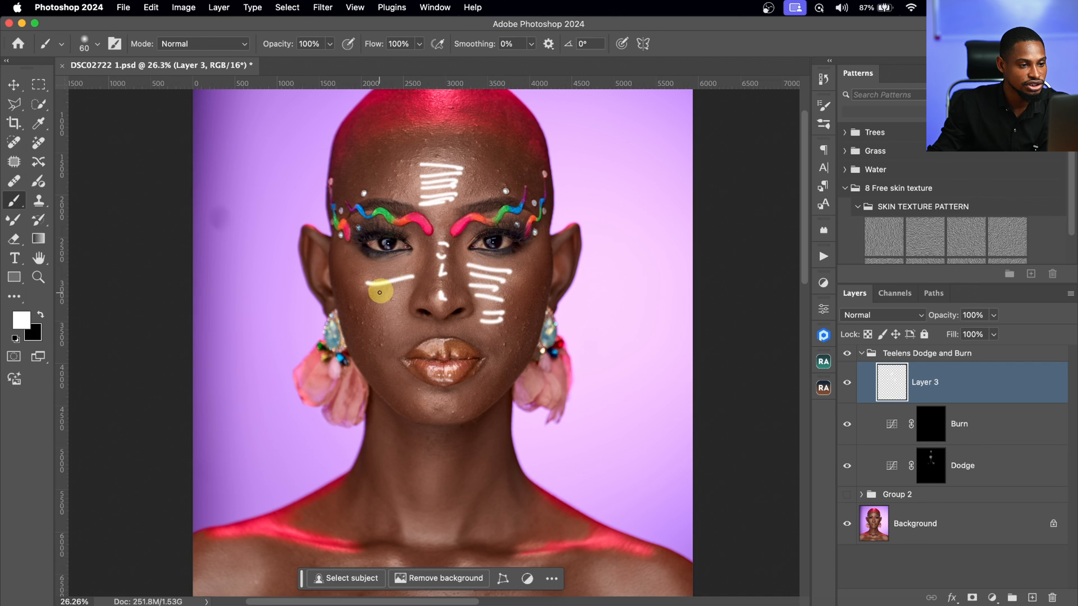
key(bracketleft)
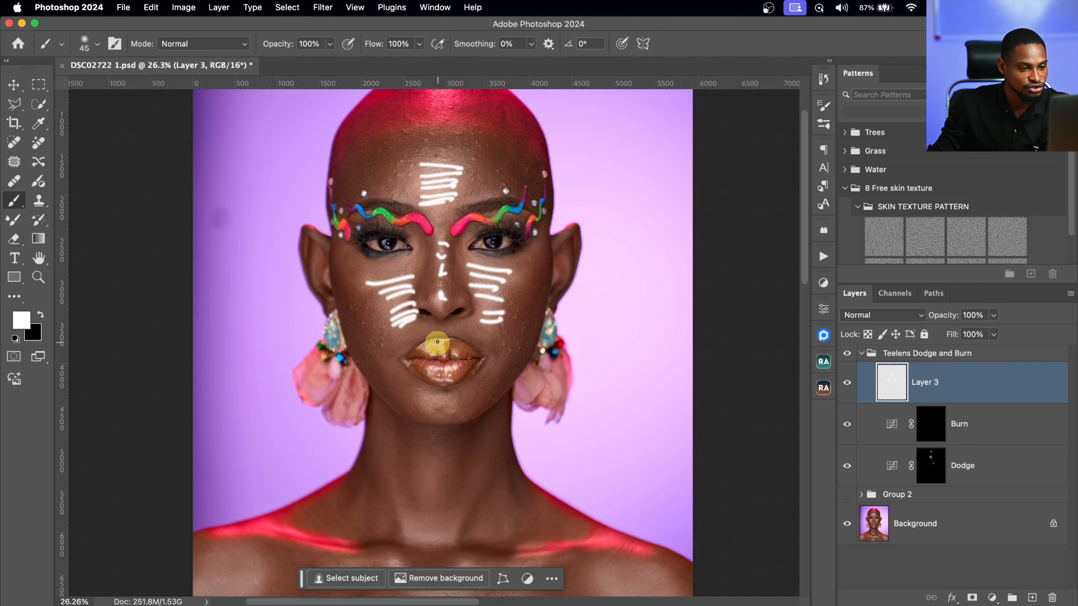
- Mark the upper lip's highlight with a fine white brush and the chin's highlight with a larger one
drag(464, 322, 456, 376)
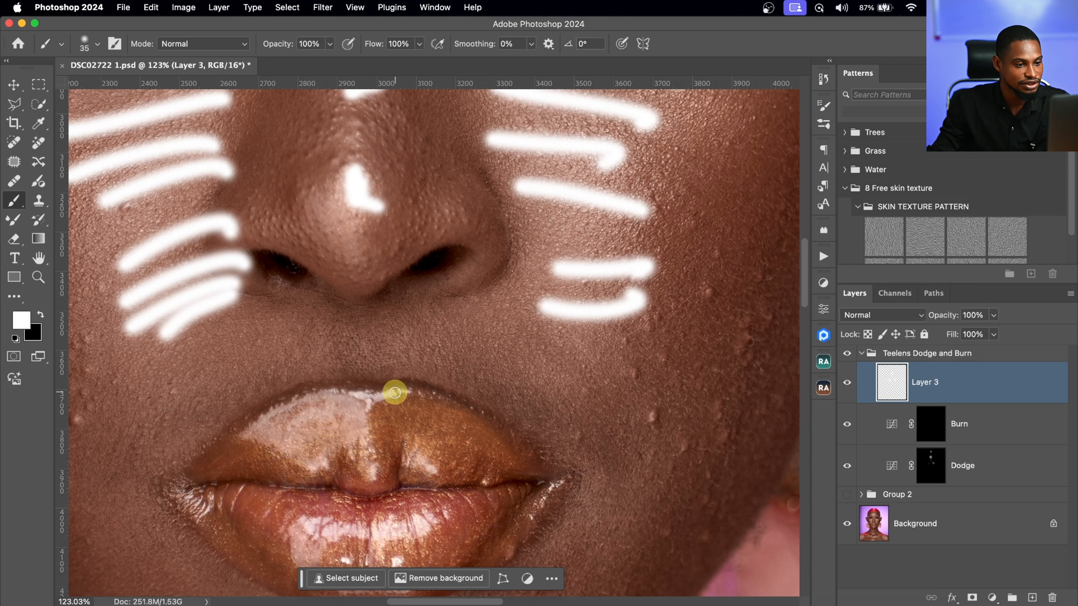
mouse_move(356, 400)
mouse_down()
mouse_move(345, 435)
mouse_move(305, 442)
mouse_move(411, 471)
mouse_up()
key(bracketright)
key(bracketright)
key(bracketright)
key(bracketright)
key(bracketright)
mouse_move(404, 537)
mouse_down()
mouse_move(389, 522)
mouse_move(316, 528)
mouse_up()
- Mark the highlight at the base of the neck with a white 150 px brush stroke
key(z)
drag(526, 328, 496, 312)
mouse_move(551, 411)
mouse_down()
mouse_move(525, 363)
mouse_move(479, 337)
mouse_move(494, 350)
mouse_move(487, 340)
mouse_move(533, 331)
mouse_move(517, 353)
mouse_move(553, 337)
mouse_move(527, 355)
mouse_move(505, 337)
mouse_up()
key(bracketright)
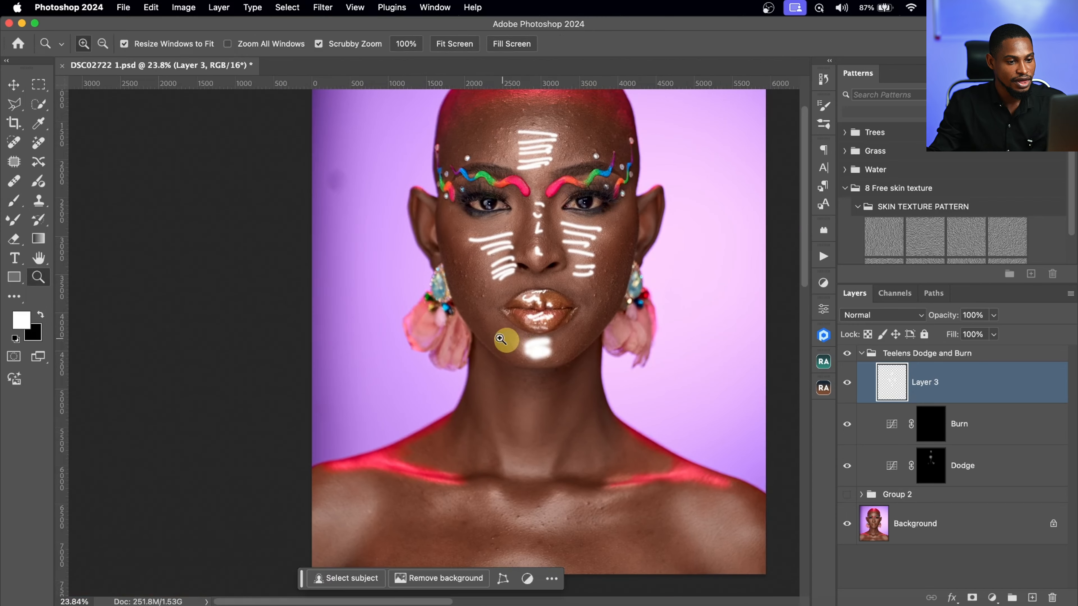
drag(527, 468, 527, 470)
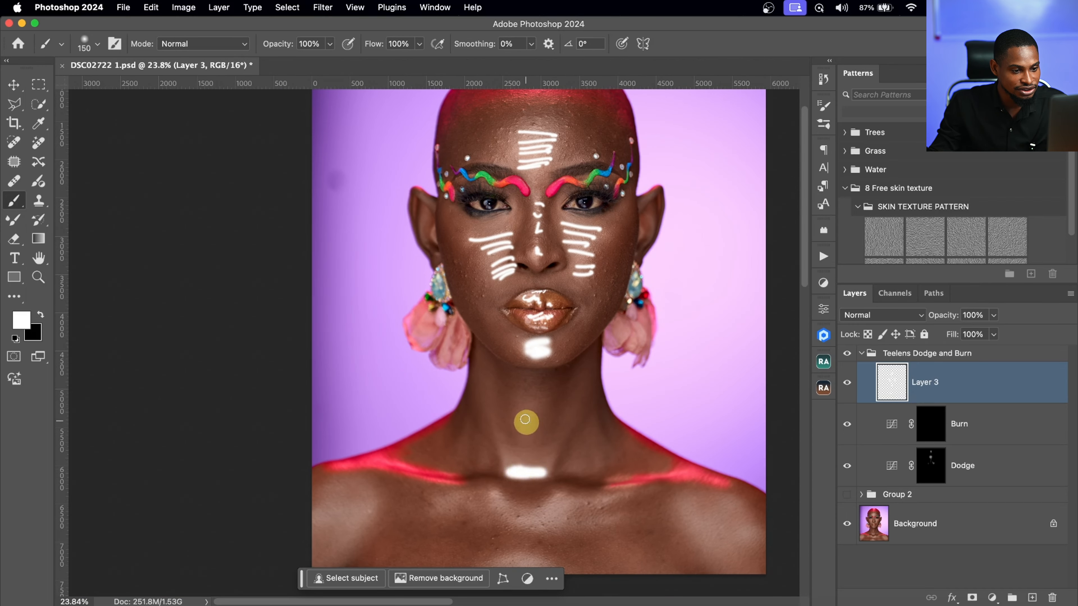
- Mark the highlights of the mid-neck, upper chest and the image-left collarbone and shoulder on the guide layer with white 150 px strokes
mouse_move(506, 519)
mouse_down()
mouse_move(545, 520)
mouse_move(512, 524)
mouse_up()
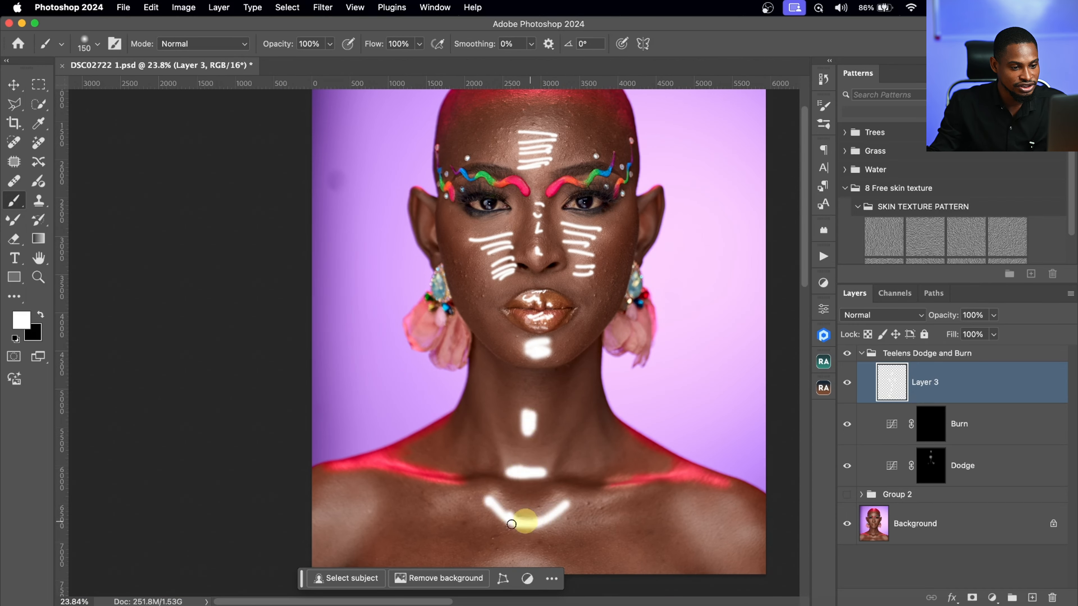
drag(561, 490, 521, 383)
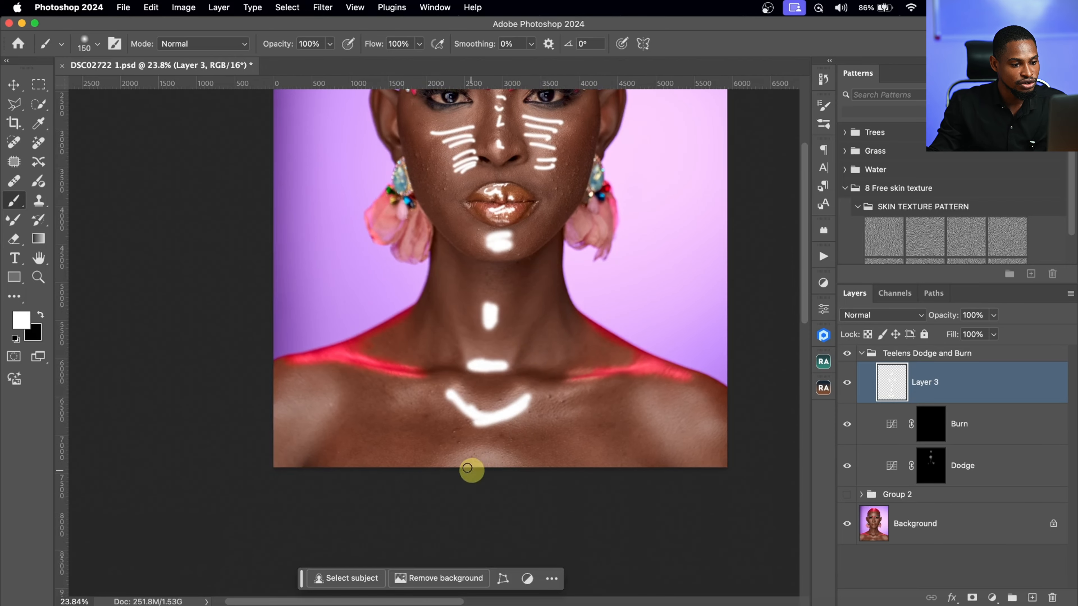
mouse_move(277, 415)
mouse_down()
mouse_move(307, 429)
mouse_move(290, 435)
mouse_move(313, 357)
mouse_move(406, 370)
mouse_up()
drag(383, 326, 345, 353)
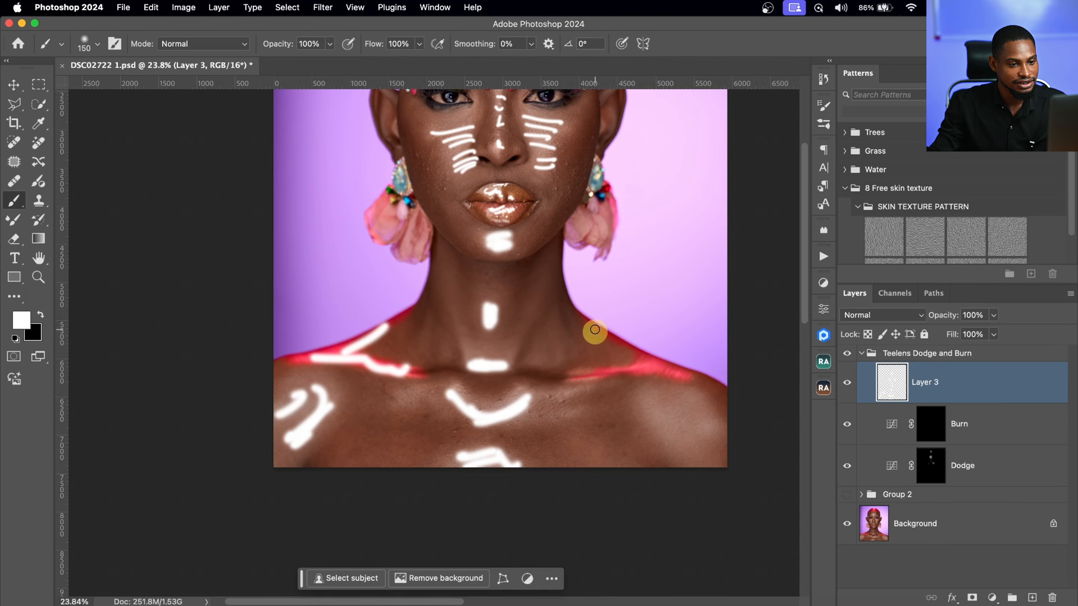
- Mark the highlights of the image-right collarbone and shoulder on the guide layer with white 150 px strokes
mouse_move(594, 330)
mouse_down()
mouse_move(646, 342)
mouse_move(579, 378)
mouse_move(627, 376)
mouse_up()
drag(657, 370, 682, 371)
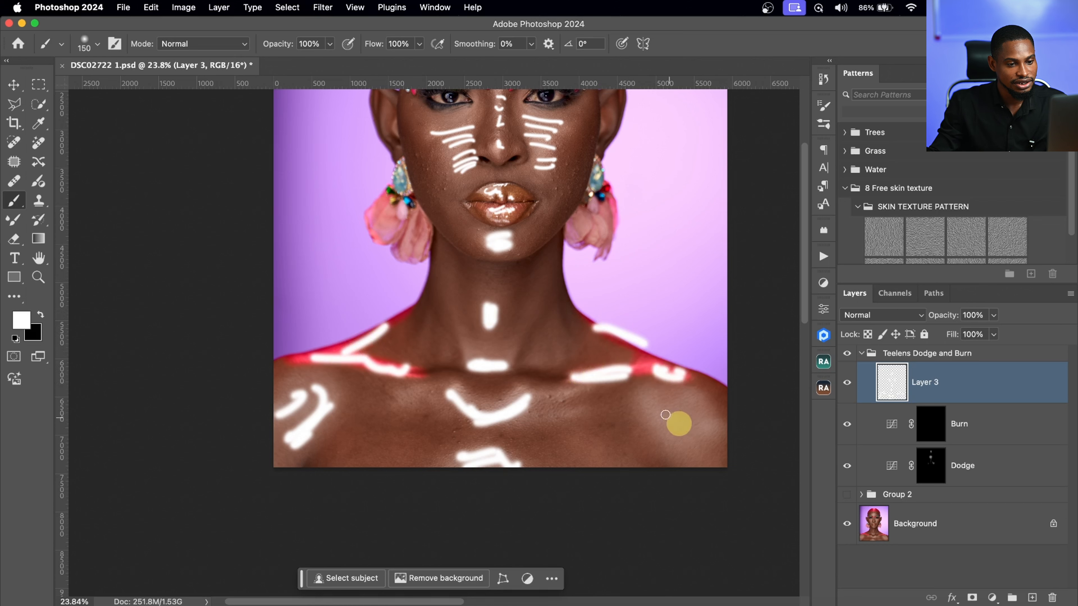
drag(648, 413, 713, 430)
mouse_move(666, 422)
mouse_down()
mouse_move(711, 449)
mouse_move(654, 434)
mouse_up()
- Mark the shadow areas around the forehead and on both sides of the scalp on the guide layer with black strokes
key(x)
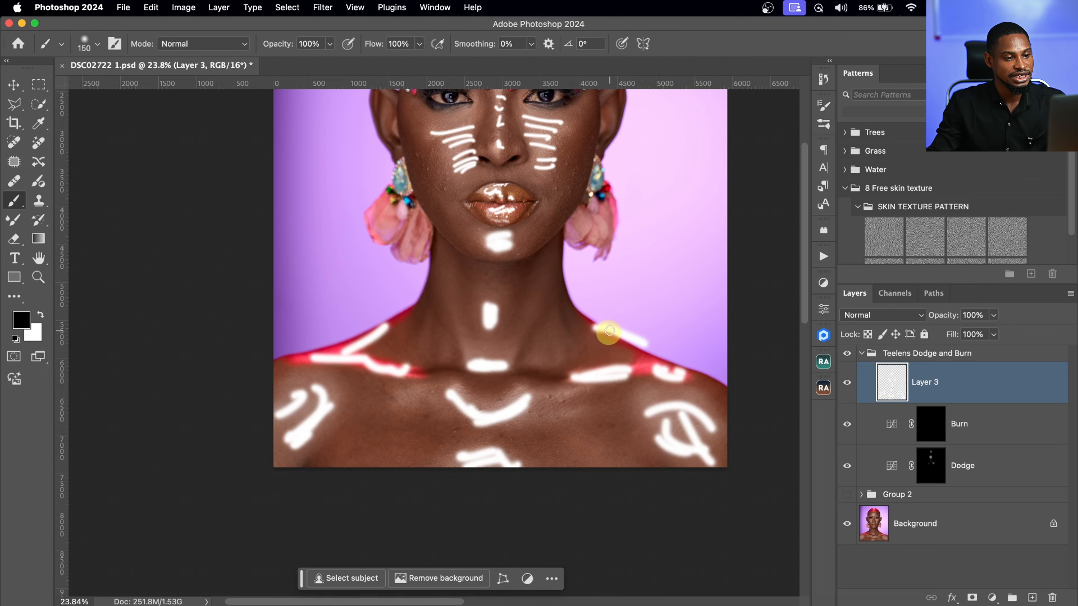
mouse_move(601, 338)
mouse_down()
mouse_move(581, 335)
mouse_move(581, 310)
mouse_up()
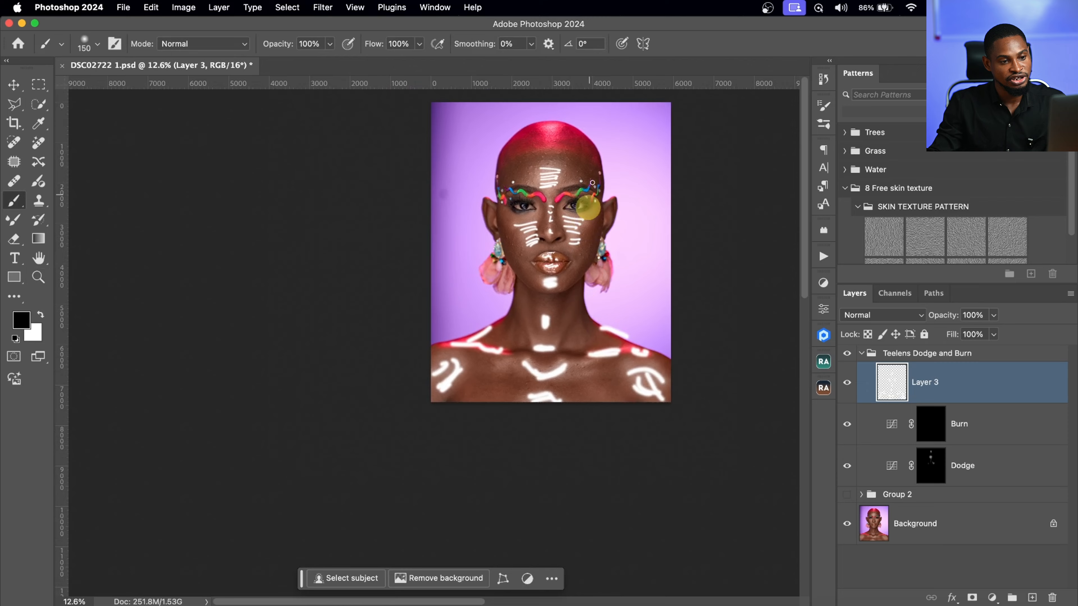
drag(584, 193, 612, 190)
mouse_move(509, 183)
mouse_down()
mouse_move(469, 250)
mouse_move(432, 214)
mouse_move(492, 203)
mouse_up()
key(bracketright)
drag(514, 202, 546, 230)
key(bracketright)
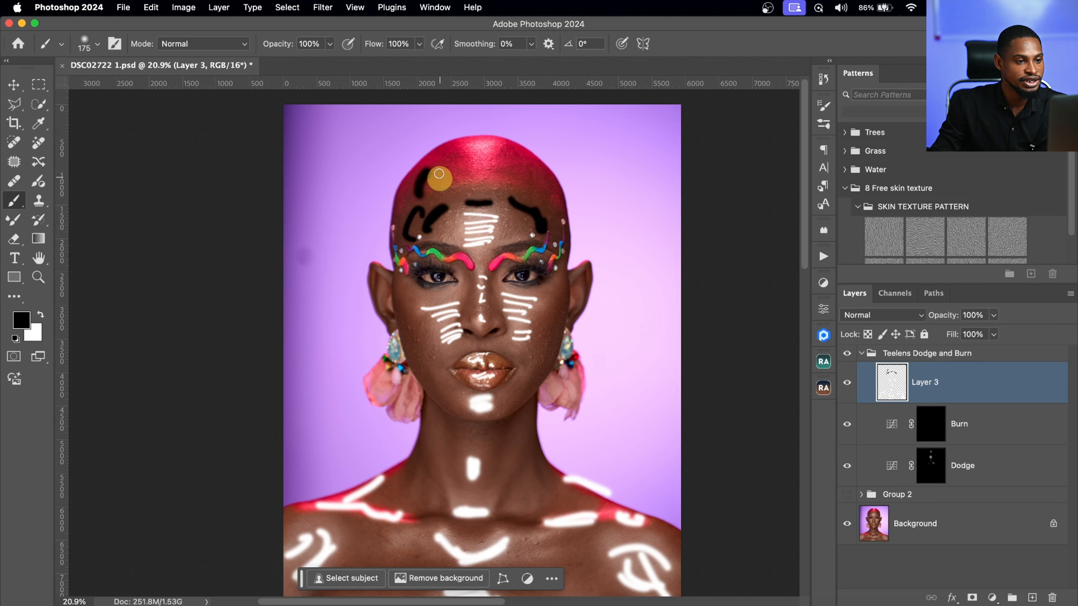
drag(439, 174, 437, 185)
drag(527, 173, 542, 200)
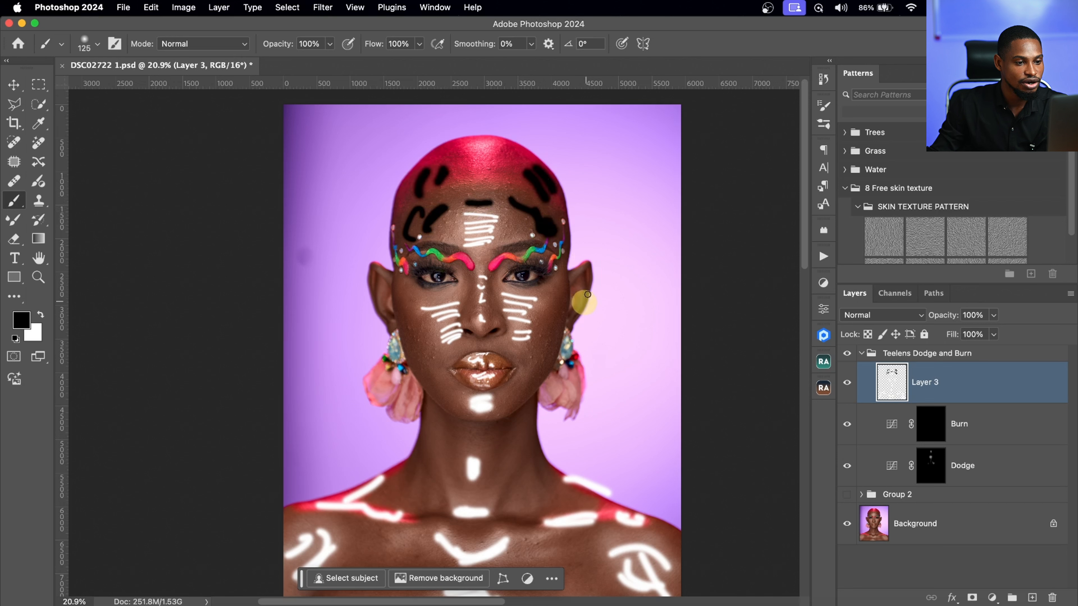
- Mark the nose shadows with a 90 px black brush and the shadow below the chin with a 175 px one on the guide layer
key(bracketleft)
key(bracketleft)
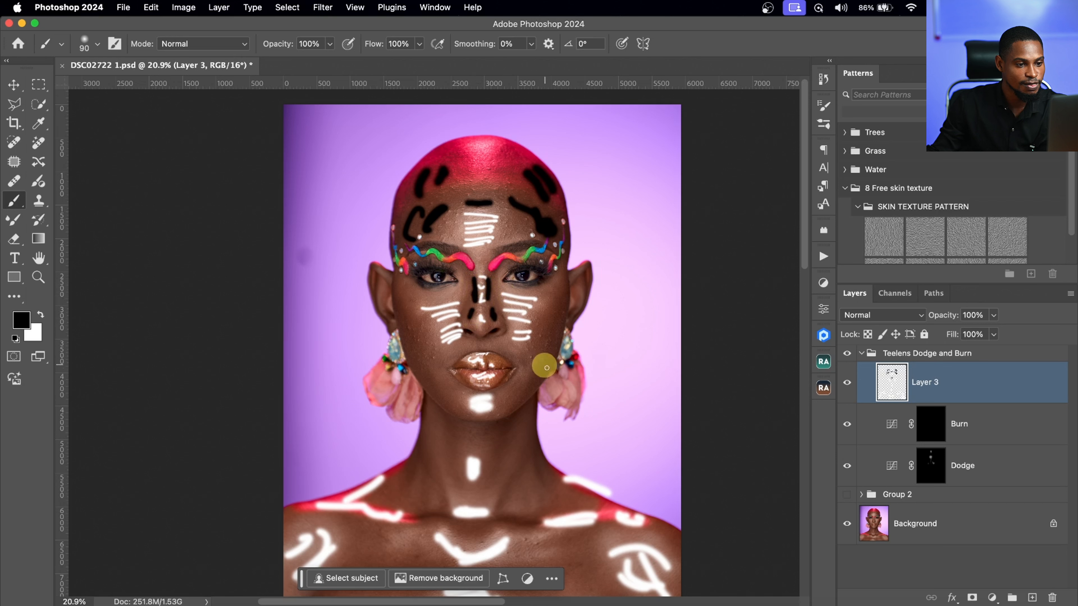
key(bracketright)
key(bracketright)
key(bracketright)
mouse_move(462, 431)
mouse_down()
mouse_move(496, 434)
mouse_move(480, 437)
mouse_up()
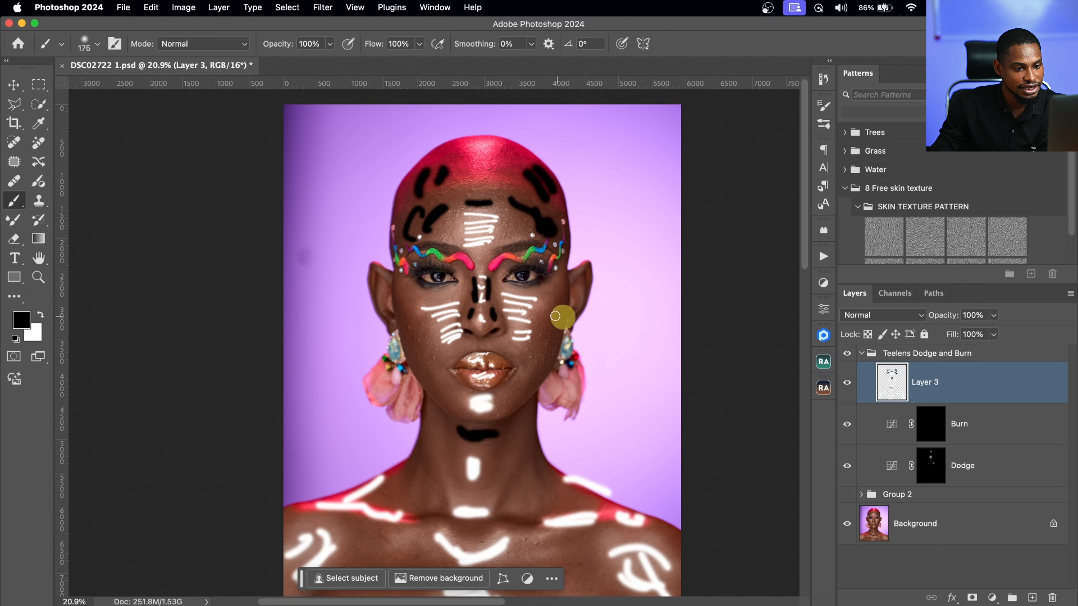
- Mark the shadow hollows along the outer side of both cheeks with thick black strokes on the guide layer
key(bracketright)
key(bracketright)
key(bracketright)
key(bracketright)
drag(558, 298, 541, 338)
drag(407, 303, 430, 352)
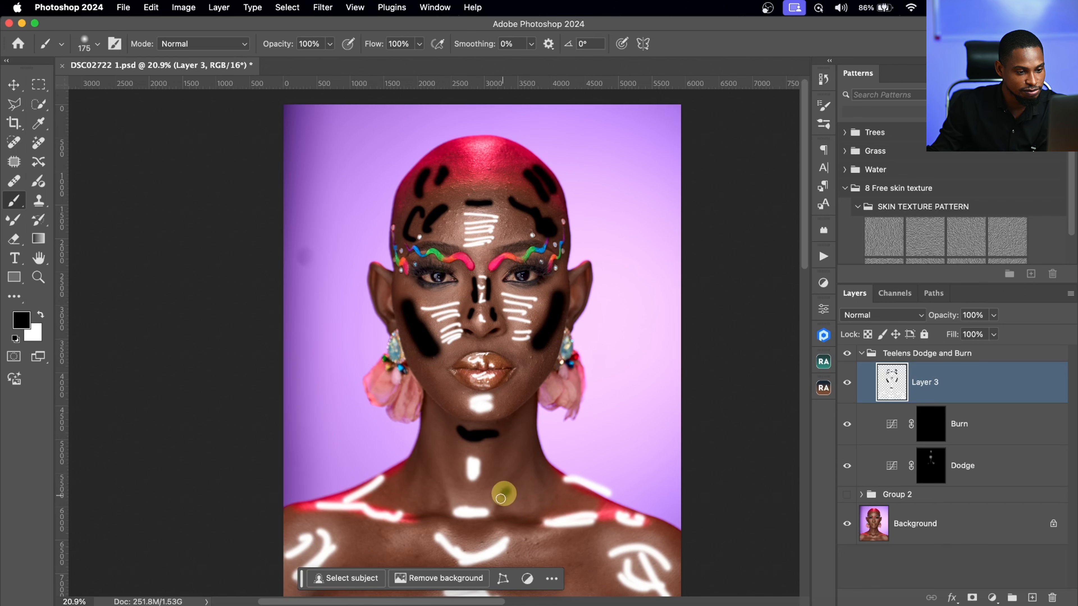
- Mark the shadows on both sides of the neck and along the collarbone hollows with black 175 px strokes
drag(501, 496, 489, 508)
drag(432, 468, 439, 489)
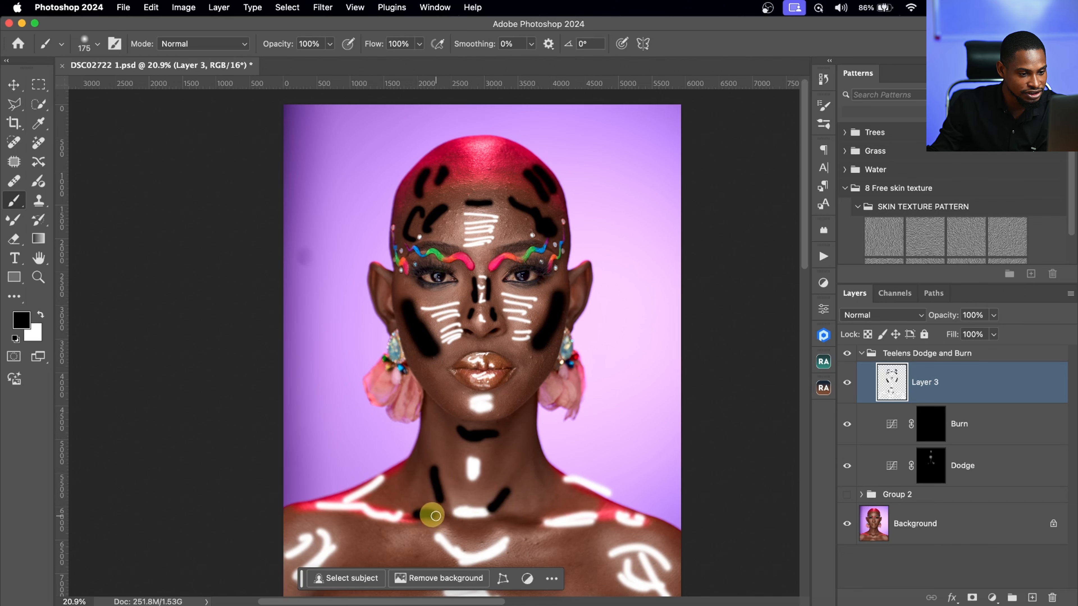
mouse_move(465, 531)
mouse_down()
mouse_move(515, 514)
mouse_move(550, 520)
mouse_up()
- Mark the shadow areas of the chest and the image-right shoulder with black 250 px strokes on the guide layer
key(bracketright)
scroll(528, 313, down, 5)
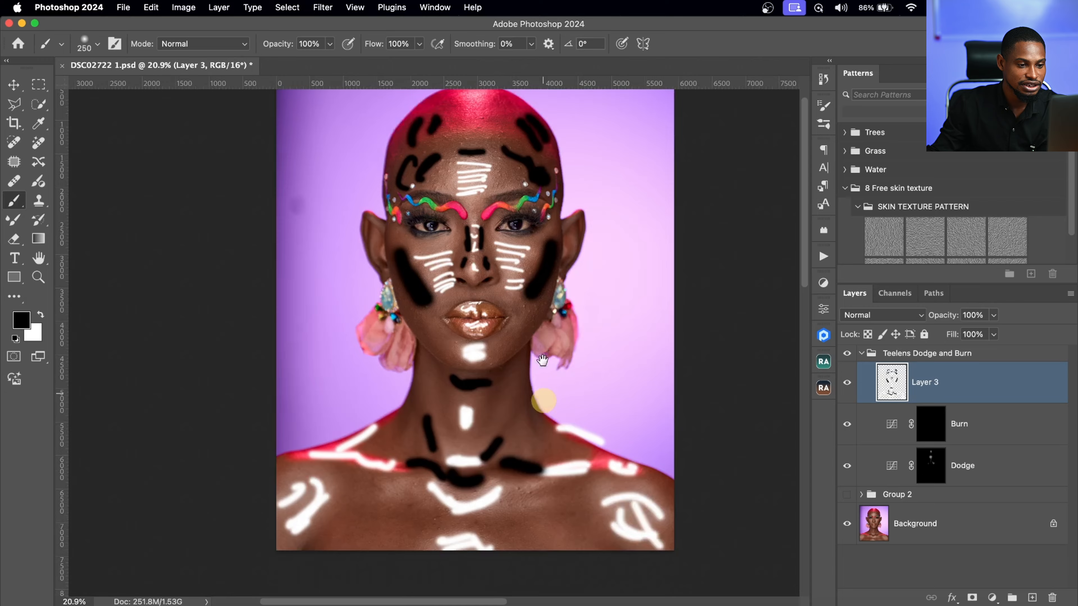
drag(387, 395, 515, 387)
drag(536, 411, 542, 425)
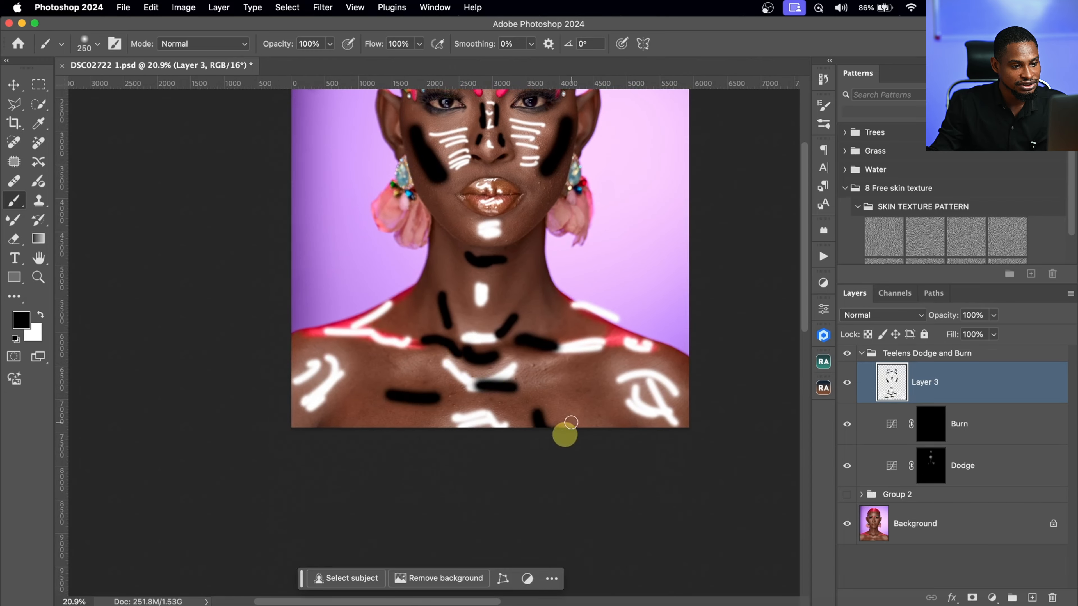
drag(574, 393, 598, 400)
drag(677, 366, 680, 382)
- Delete the guide layer with the black and white markings and activate the Brush tool on the Dodge layer mask
key(z)
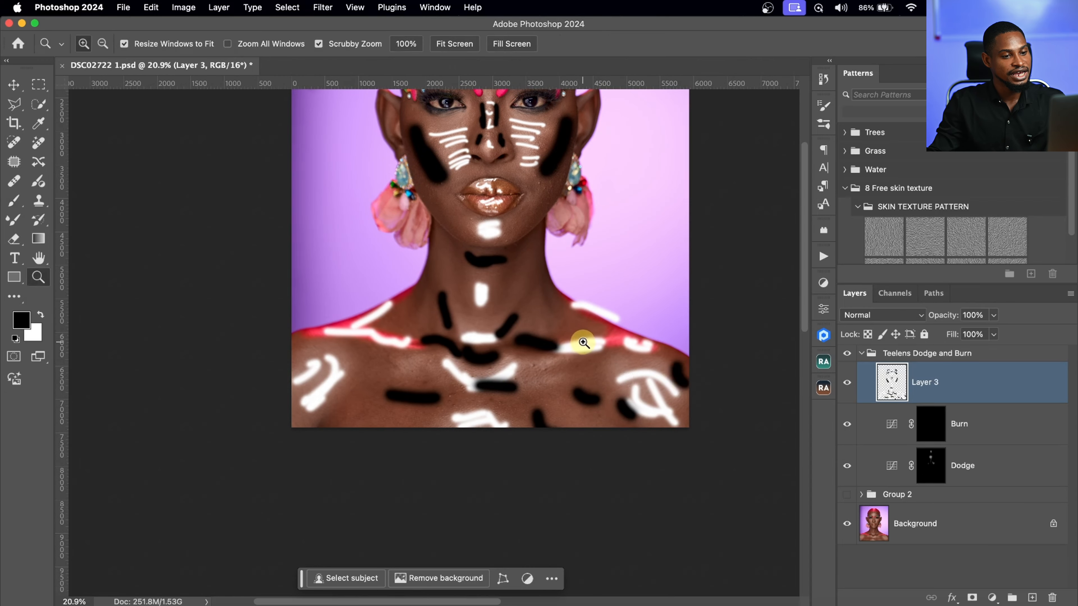
drag(584, 342, 558, 324)
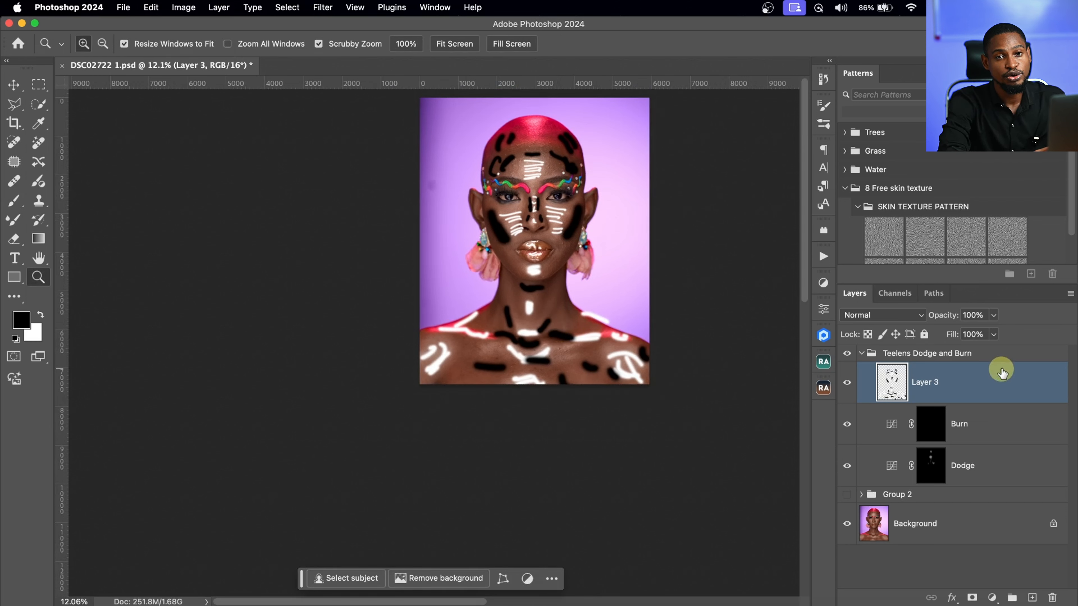
key(Delete)
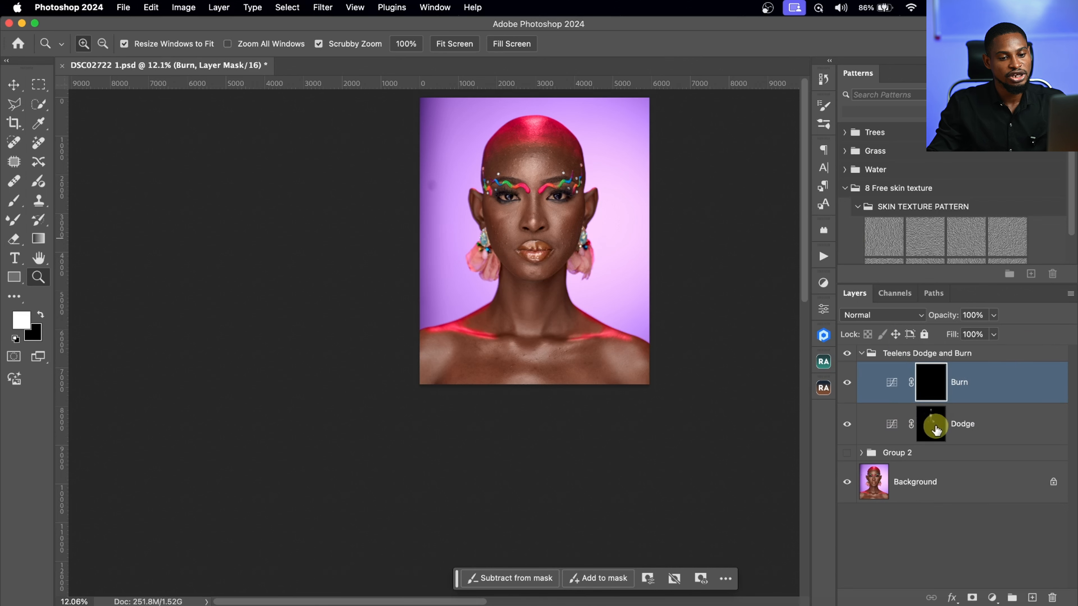
click(932, 425)
click(14, 201)
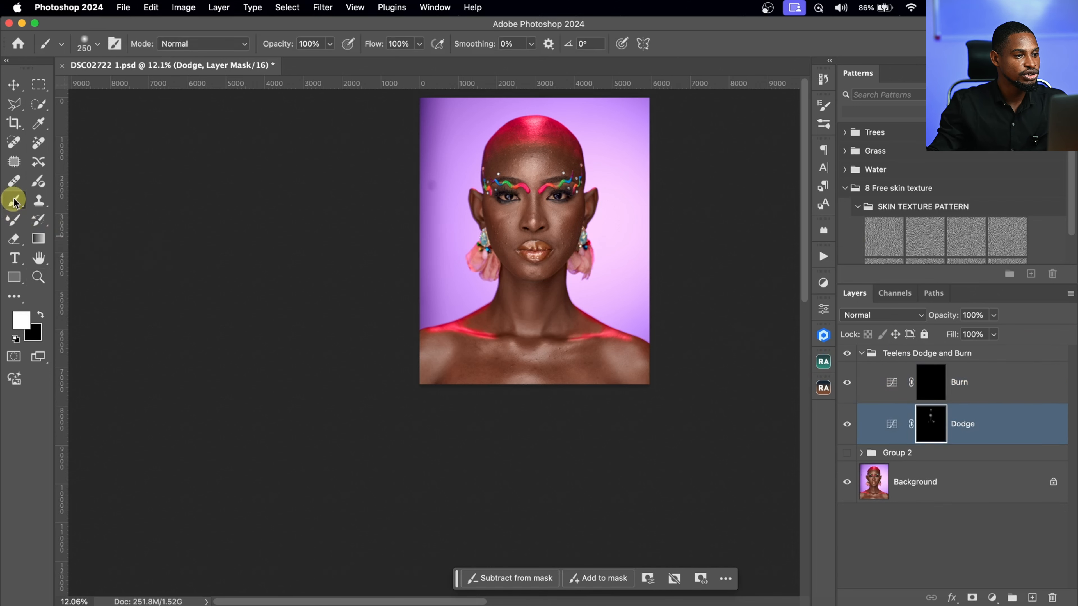
- Try a 200 px stroke at 100% flow on the cheek in the Dodge mask, undo it, and set the brush flow to 2%
mouse_move(514, 237)
mouse_down()
mouse_move(414, 312)
mouse_move(495, 308)
mouse_up()
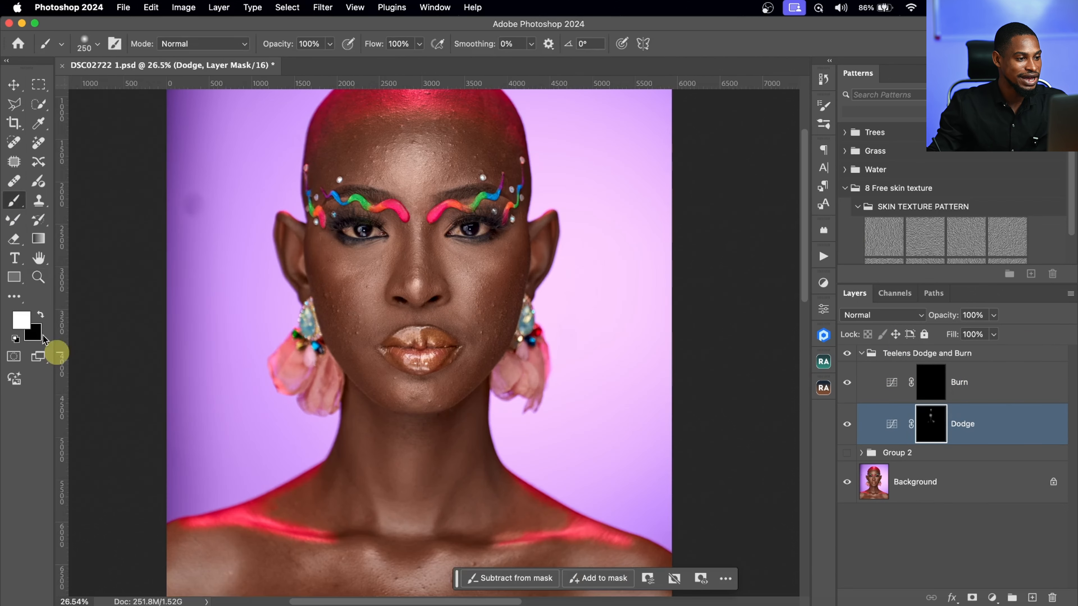
drag(403, 293, 455, 268)
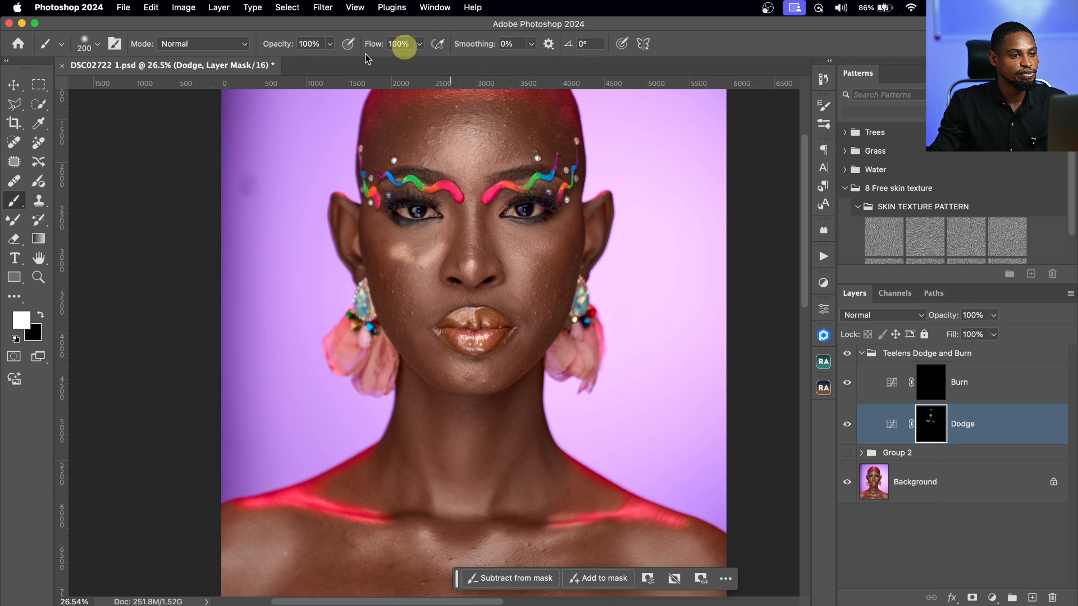
click(420, 44)
click(418, 44)
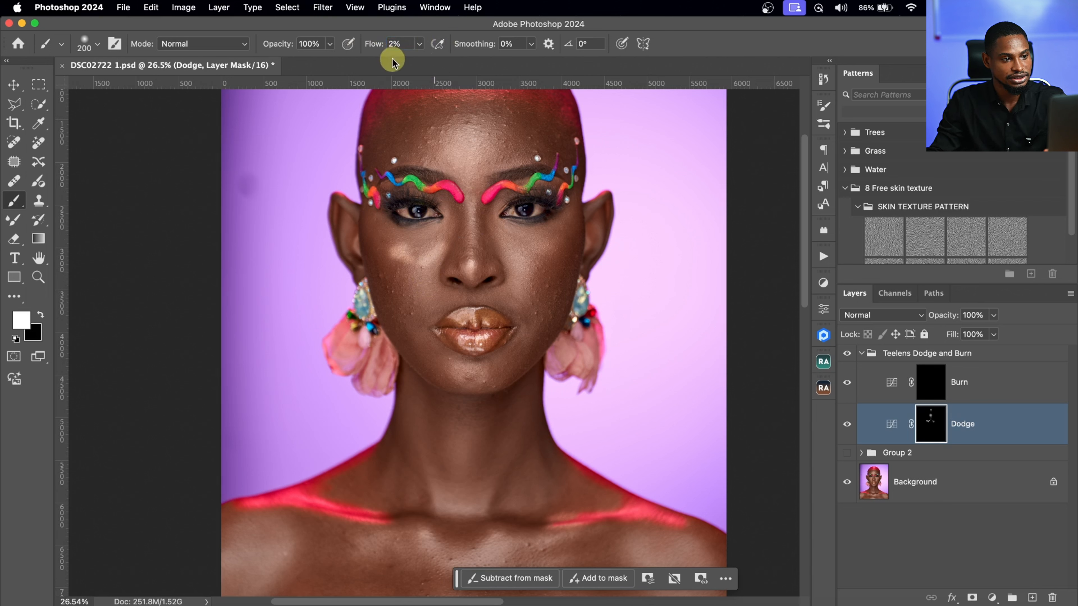
key(super+z)
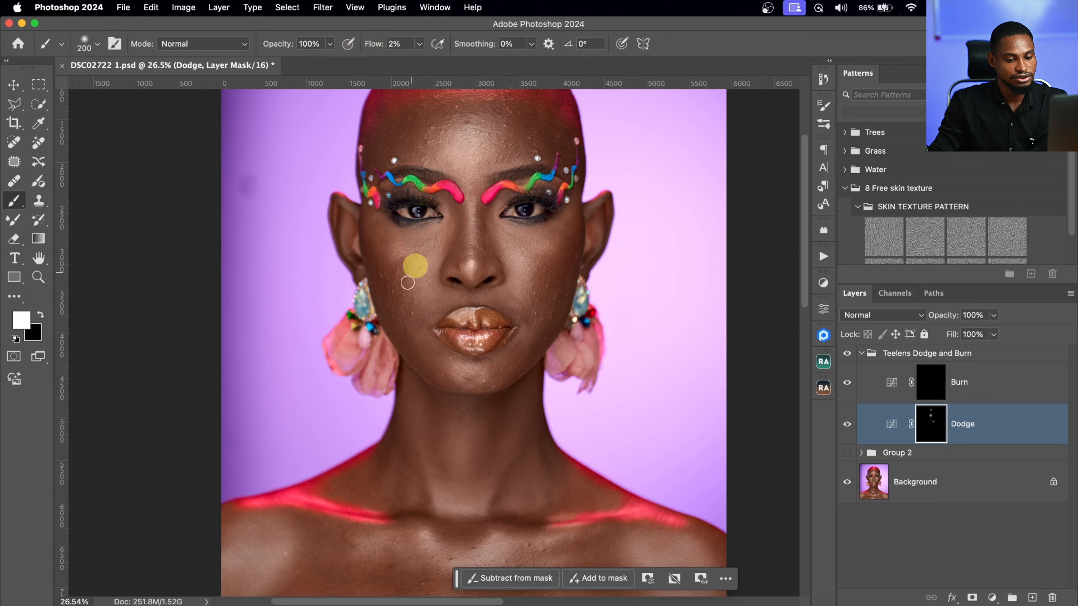
- Brighten the cheek highlights on the Dodge mask with a soft white brush at 2% flow, enlarging it to 500 px
key(bracketleft)
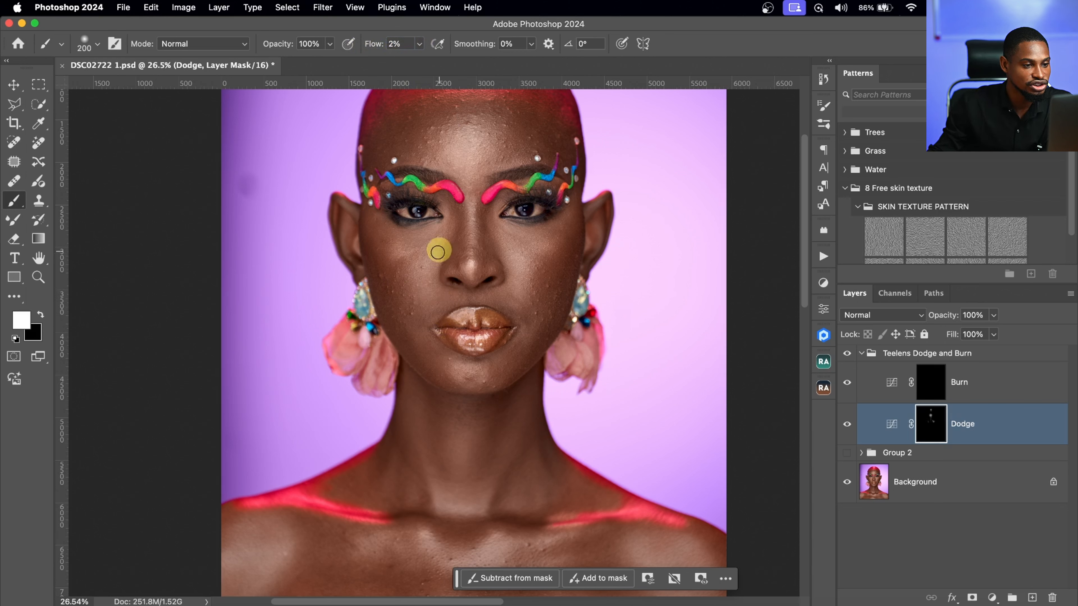
key(bracketright)
key(bracketright)
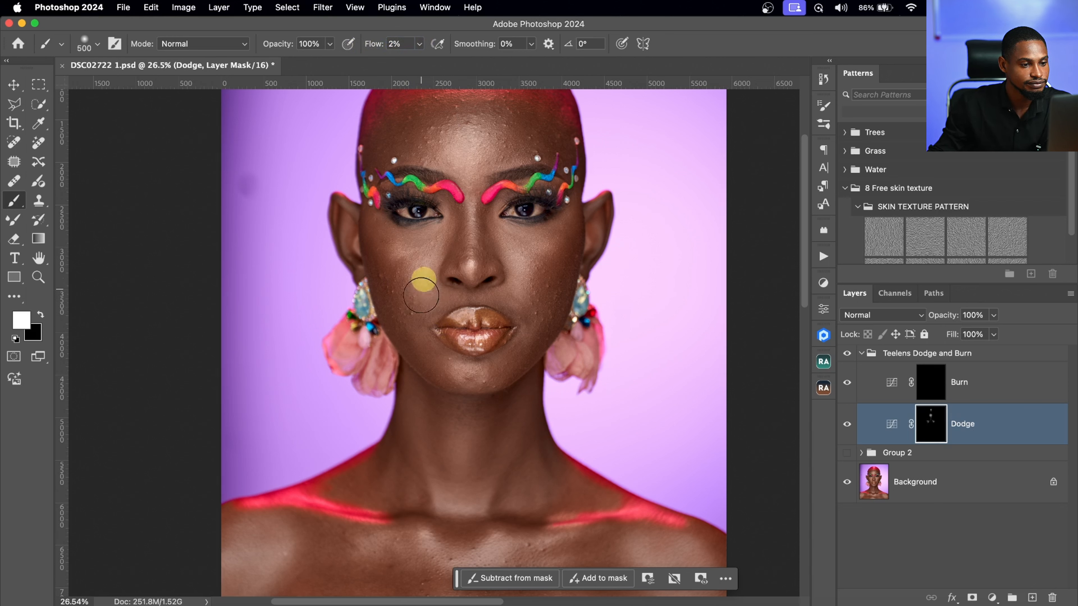
- Brighten the remaining face, neck and chest highlights on the Dodge mask, and compare the portrait with the Dodge layer hidden and shown
key(super+space)
drag(504, 289, 558, 290)
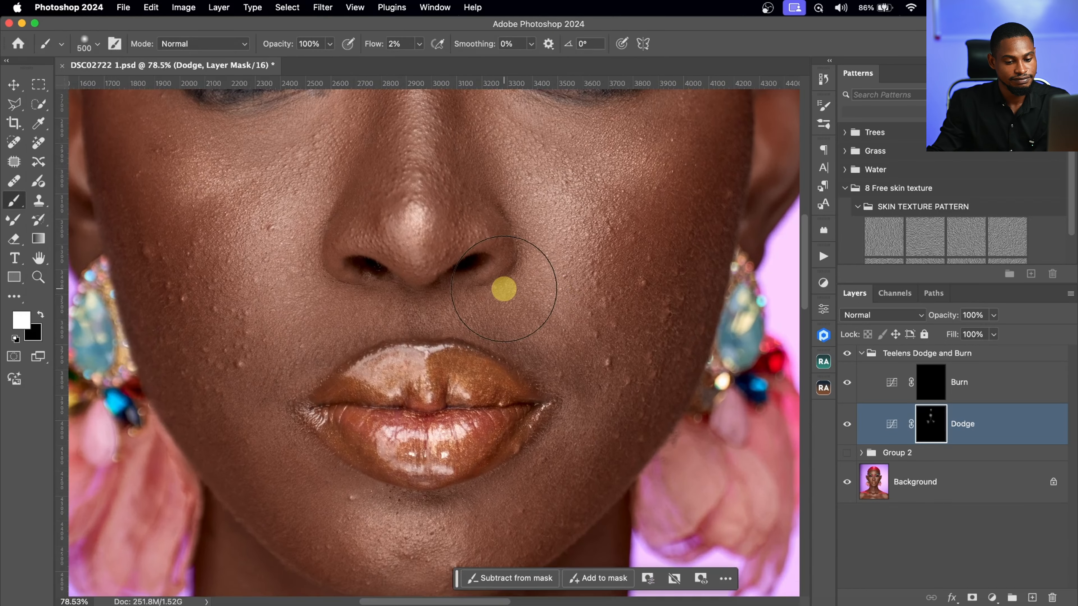
key(bracketleft)
key(bracketleft)
key(bracketleft)
key(bracketleft)
key(bracketleft)
key(bracketleft)
key(bracketleft)
key(bracketleft)
key(bracketleft)
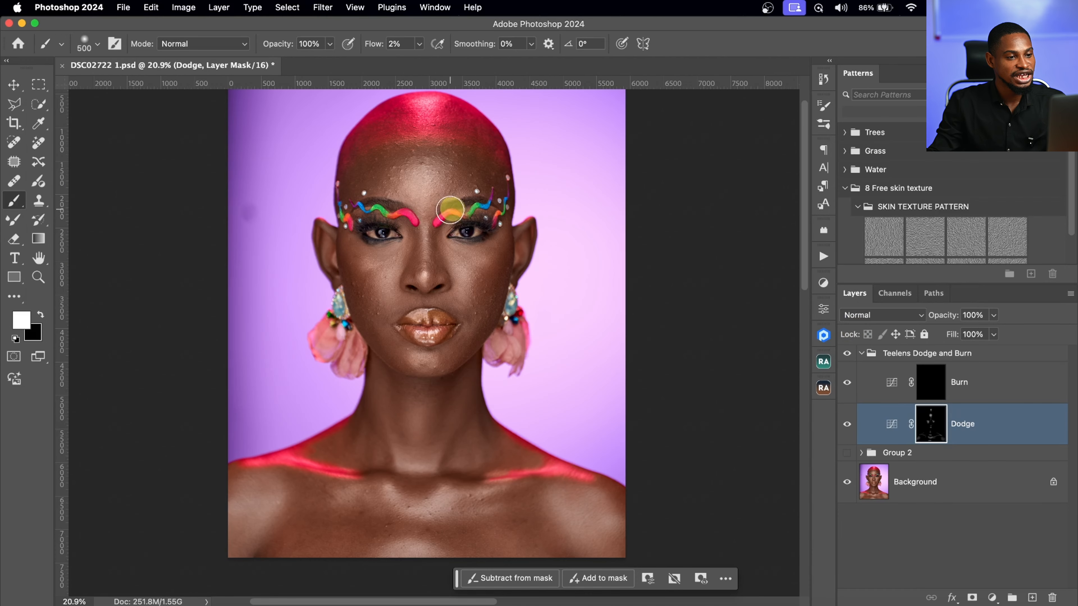
click(847, 425)
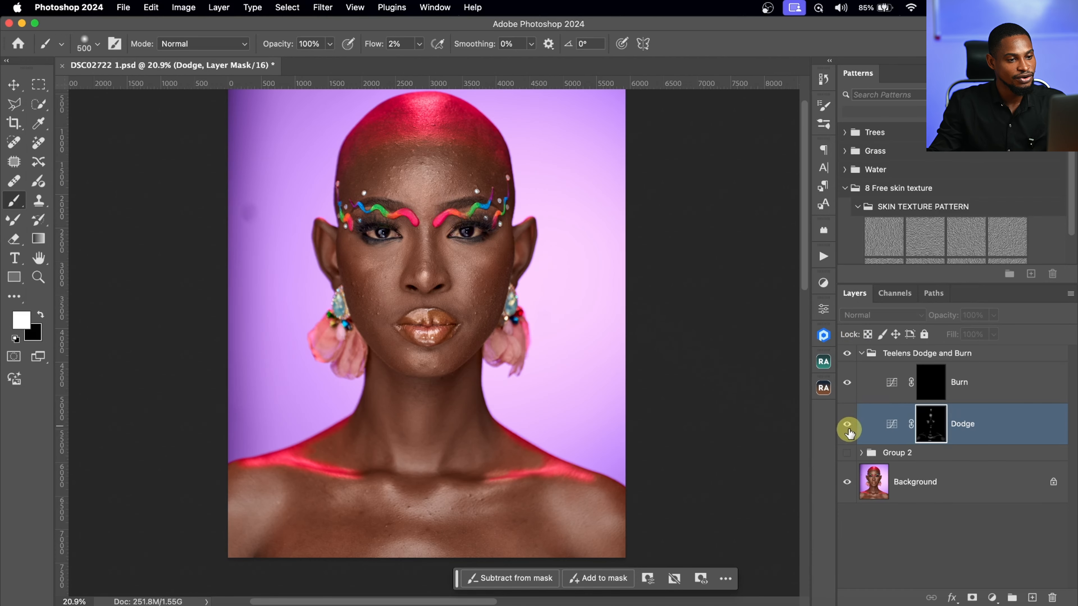
click(848, 428)
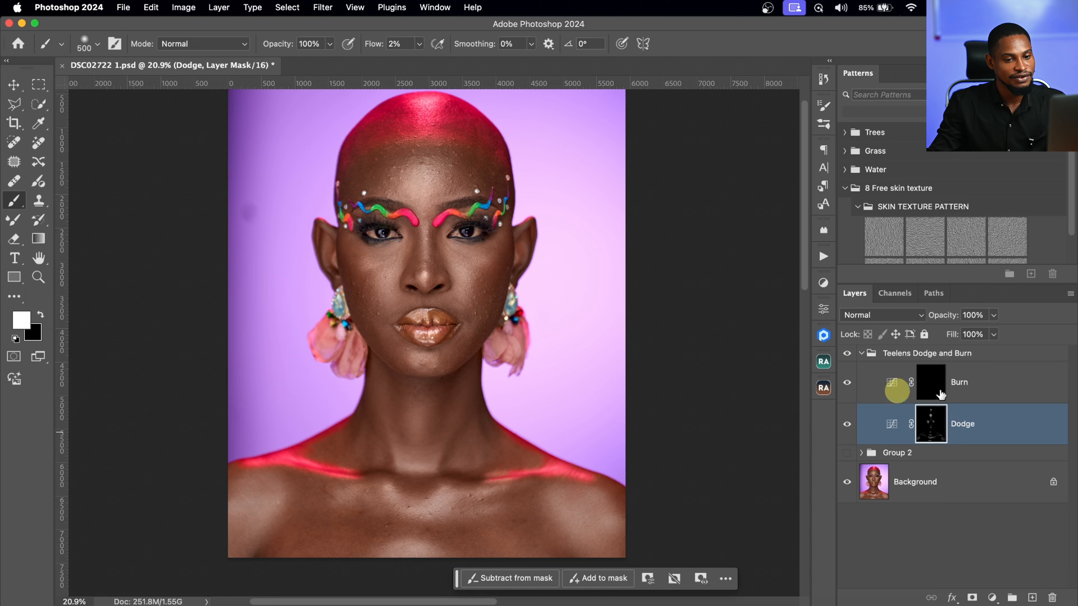
- Darken the shadow areas around the forehead on the Burn mask with a soft white brush at 2% flow
click(931, 388)
key(bracketleft)
key(bracketleft)
key(bracketleft)
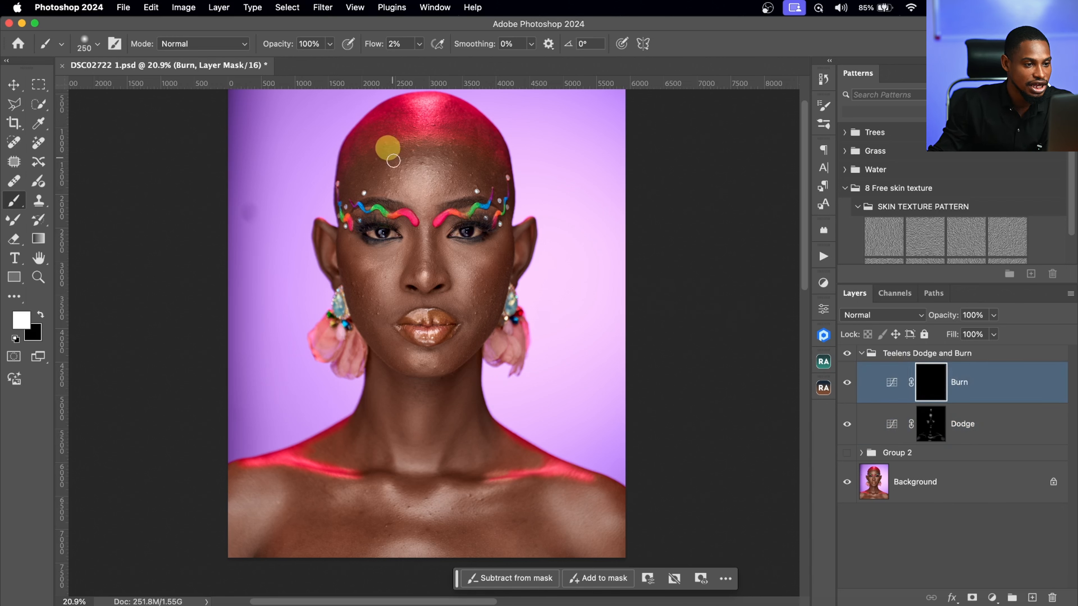
key(bracketright)
mouse_move(362, 175)
mouse_down()
mouse_move(385, 169)
mouse_move(379, 187)
mouse_move(407, 157)
mouse_move(439, 150)
mouse_move(366, 182)
mouse_move(429, 158)
mouse_move(475, 192)
mouse_up()
key(bracketright)
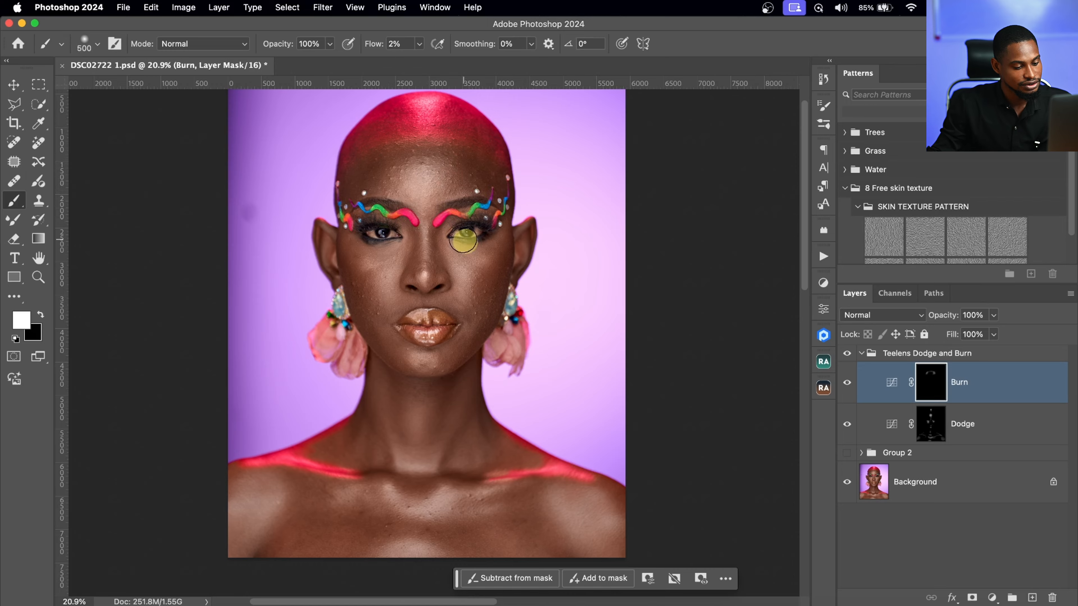
- Darken the sides of the nose on the Burn mask with a white brush of 175 to 150 px at 2% flow
key(super+space)
drag(458, 238, 497, 239)
key(bracketleft)
key(bracketleft)
key(bracketleft)
key(bracketleft)
key(bracketleft)
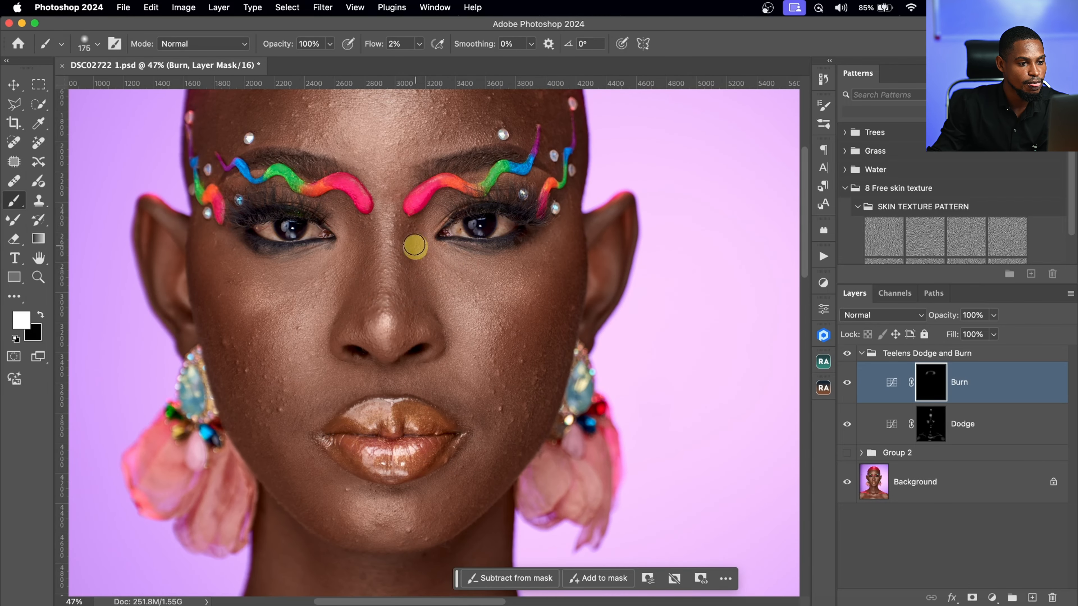
key(bracketleft)
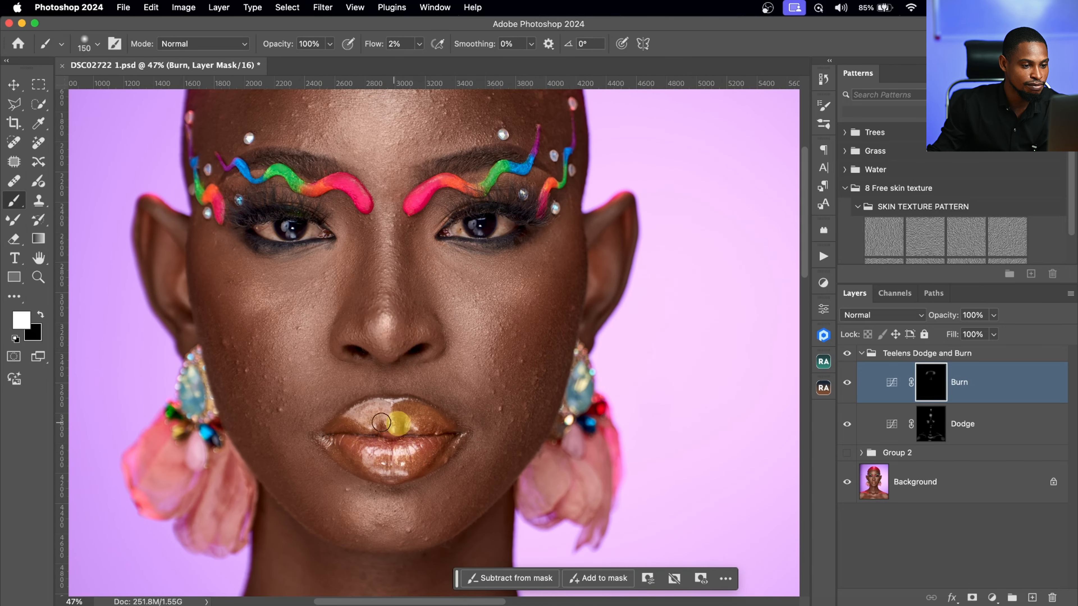
- Darken the fine shadows around the nose and lips on the Burn mask, using a white brush of 125 px and smaller
key(super+space)
drag(392, 378, 443, 374)
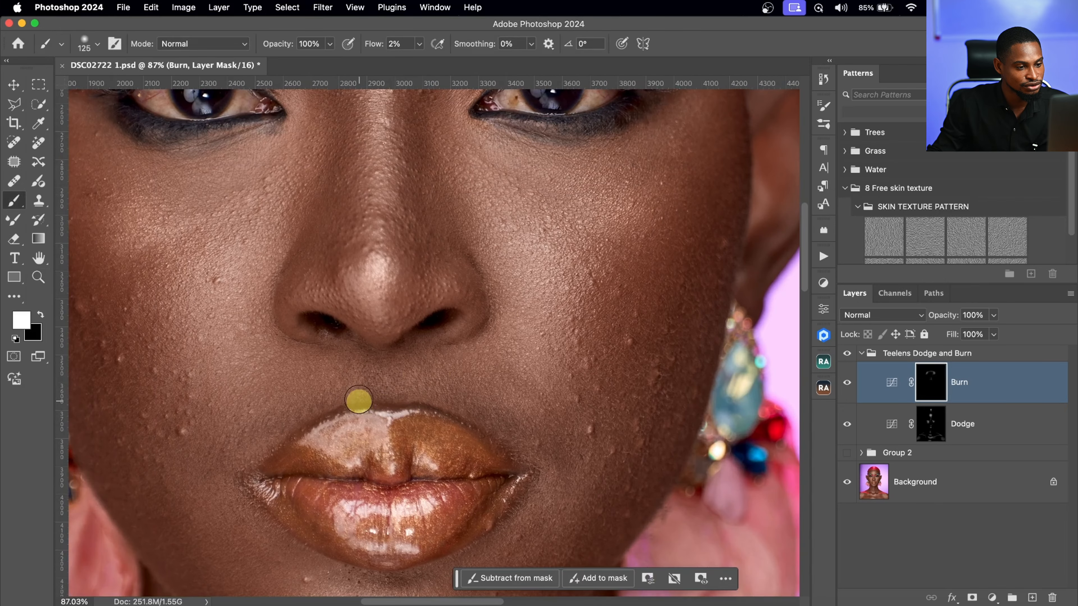
key(bracketleft)
key(bracketleft)
key(bracketleft)
key(bracketleft)
key(bracketleft)
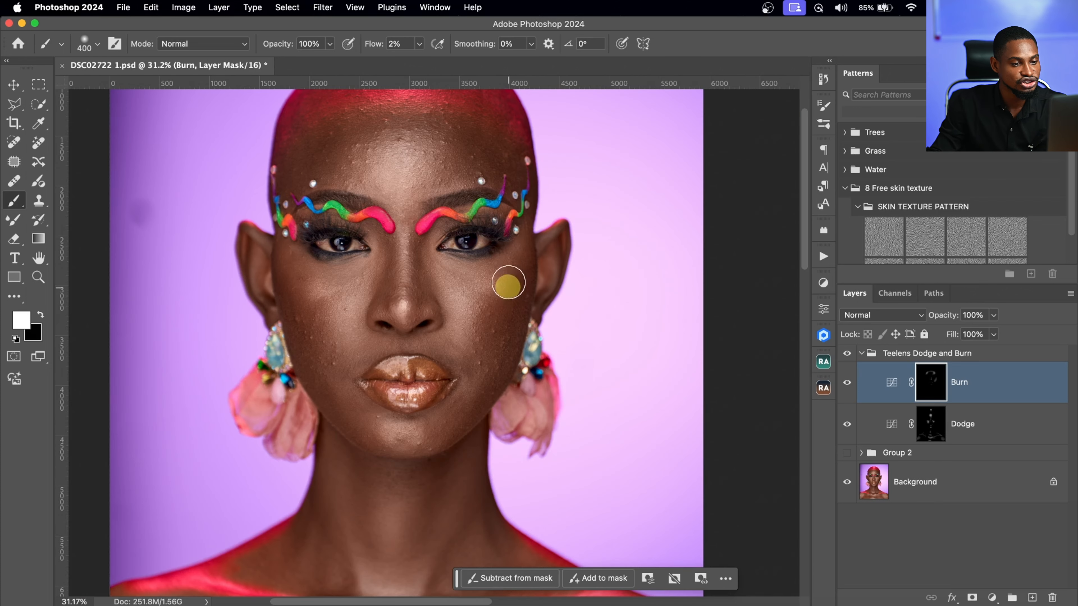
- Darken the shadows along both cheeks and under the chin on the Burn mask, using a white brush of 300 to 600 px at 2% flow
key(bracketright)
key(bracketright)
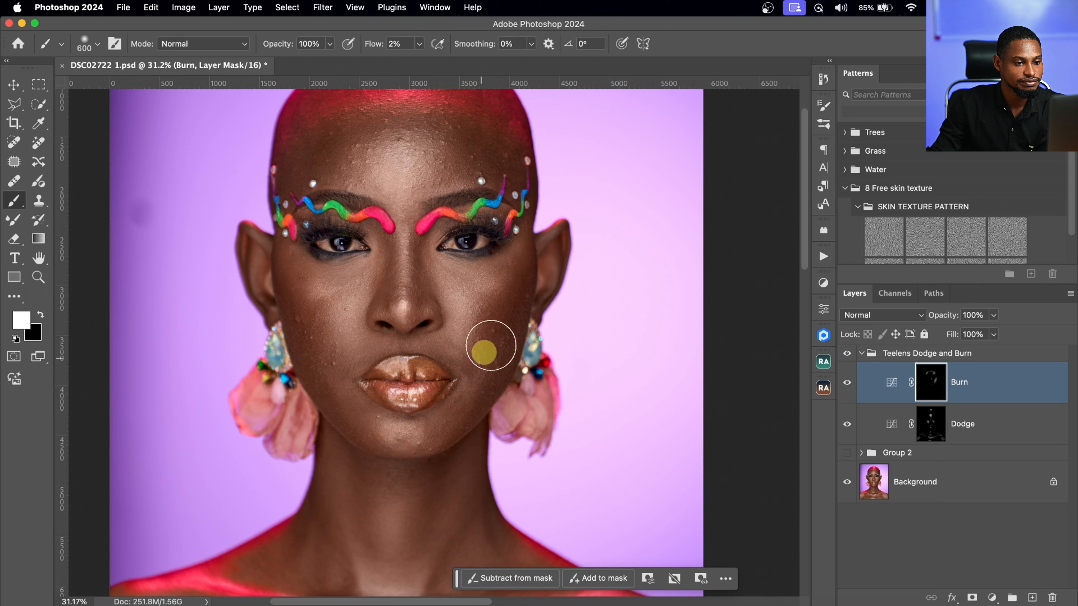
key(bracketleft)
key(bracketleft)
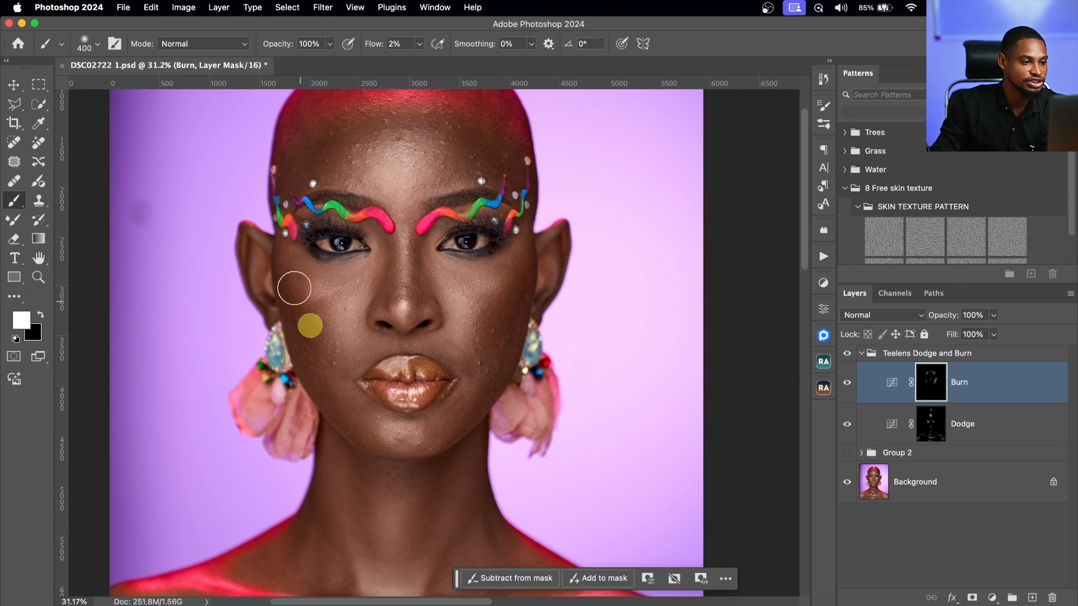
key(bracketleft)
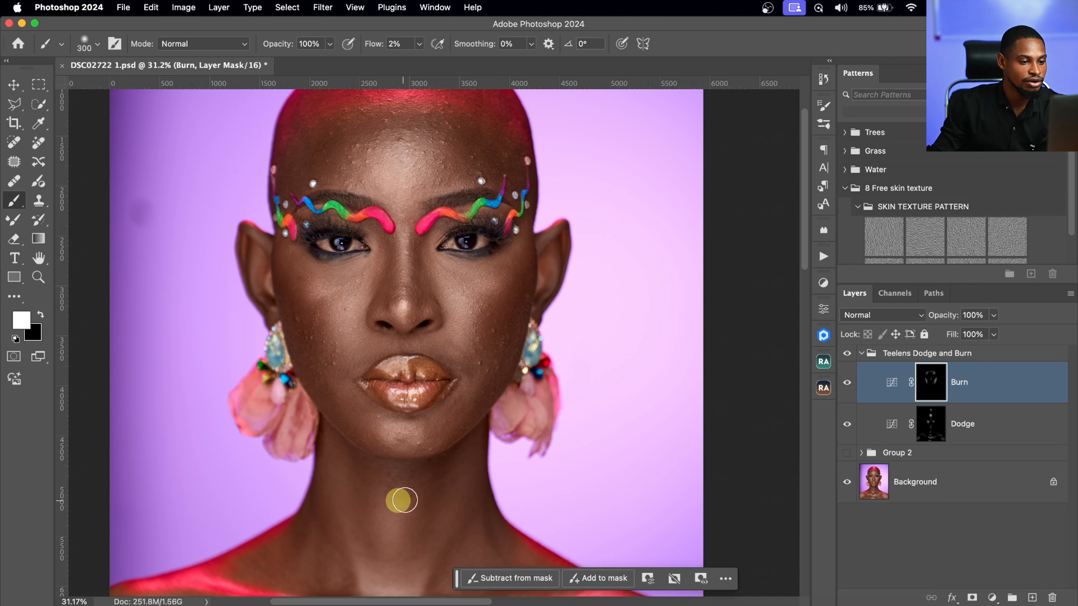
key(bracketright)
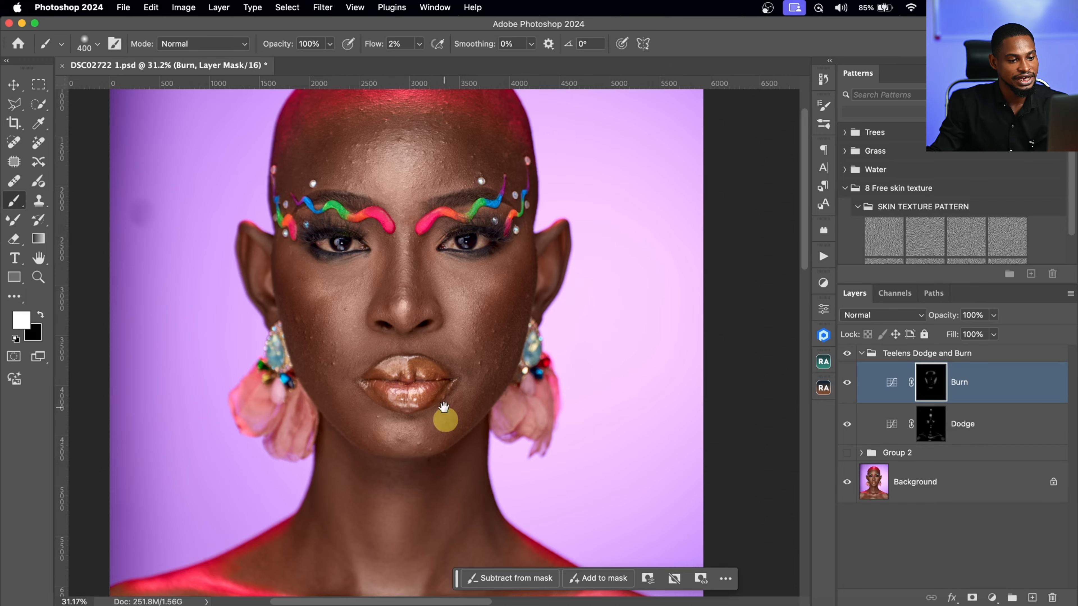
- Darken the neck and collarbone shadows on the Burn mask, using a white brush of 175 to 400 px at 2% flow
drag(443, 407, 453, 271)
key(bracketleft)
key(bracketleft)
key(bracketleft)
key(bracketleft)
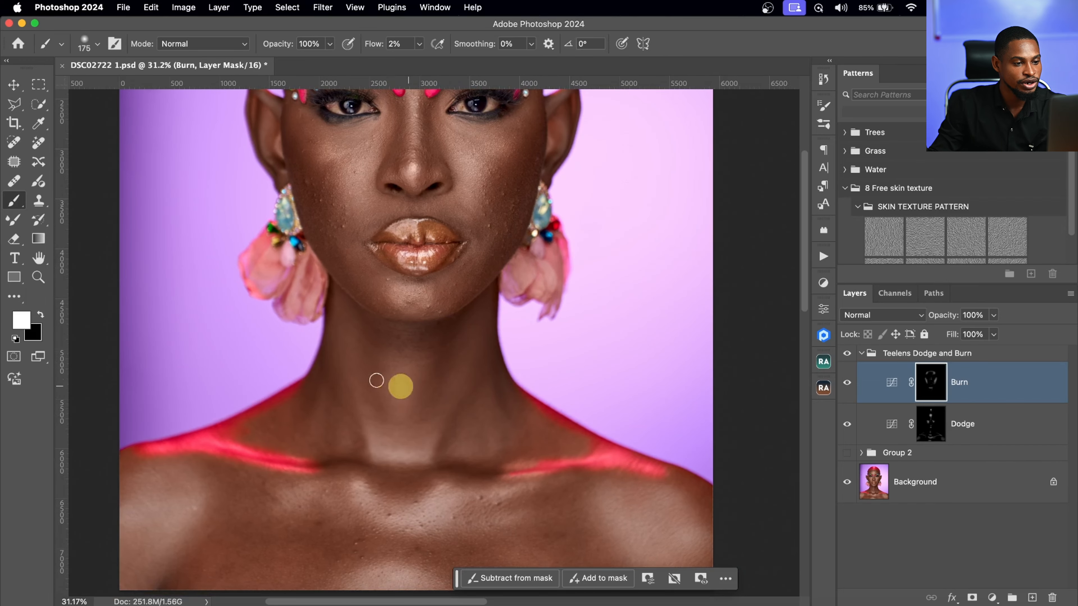
key(bracketright)
key(bracketright)
key(bracketright)
key(bracketright)
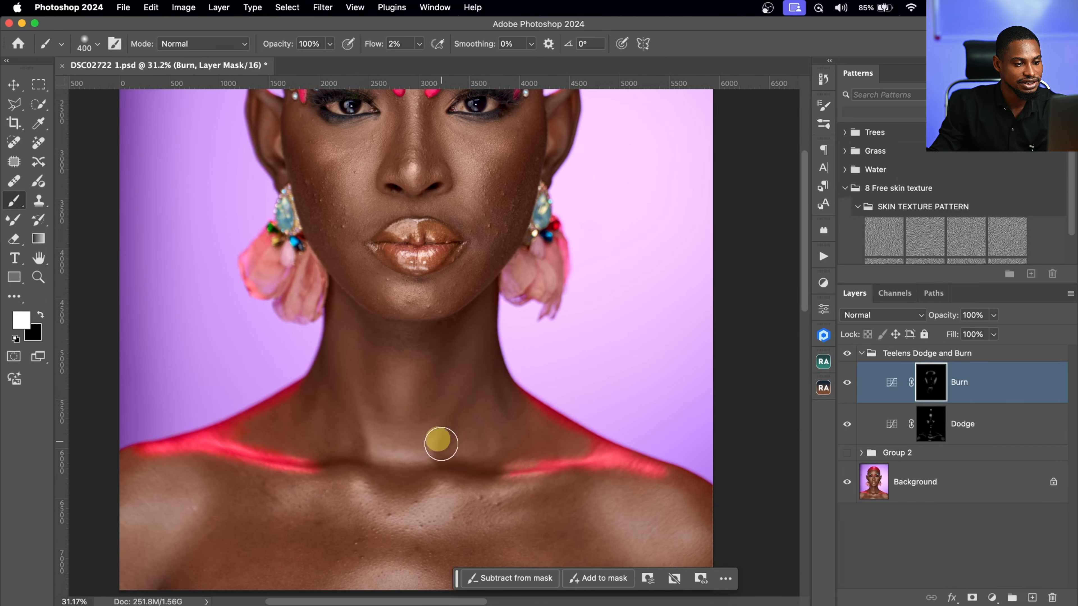
key(bracketleft)
key(bracketleft)
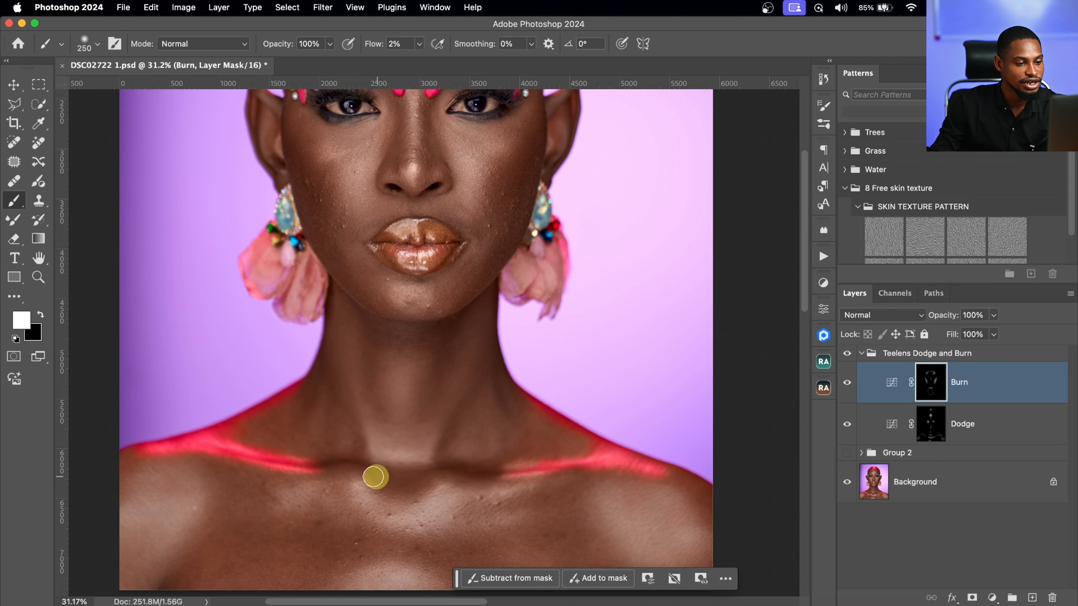
- Darken the shadow areas across the chest and shoulders on the Burn mask with a white brush of about 600 px at 2% flow
key(bracketright)
key(bracketright)
key(bracketright)
key(bracketright)
key(bracketright)
scroll(467, 465, down, 5)
scroll(467, 465, left, 4)
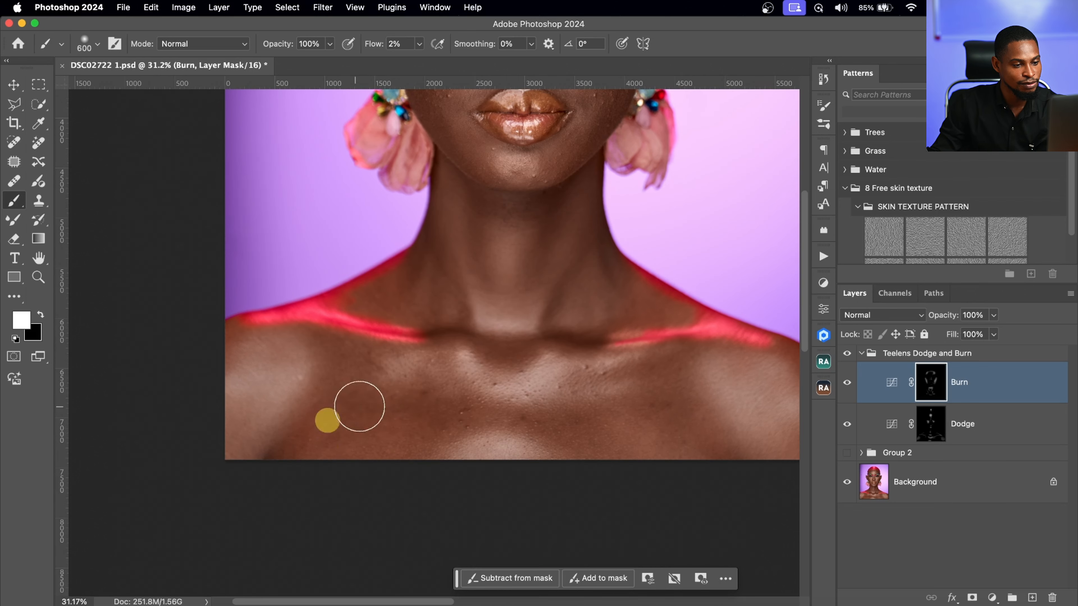
key(bracketleft)
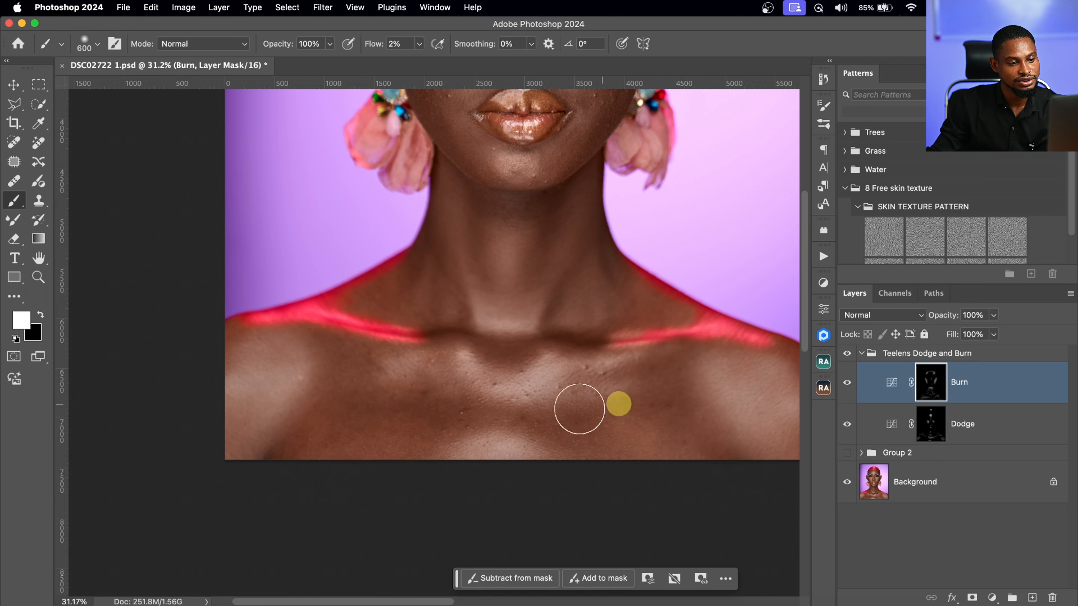
key(bracketright)
key(bracketright)
- Compare the whole portrait with the Burn layer hidden and shown
key(space)
drag(591, 227, 579, 486)
key(z)
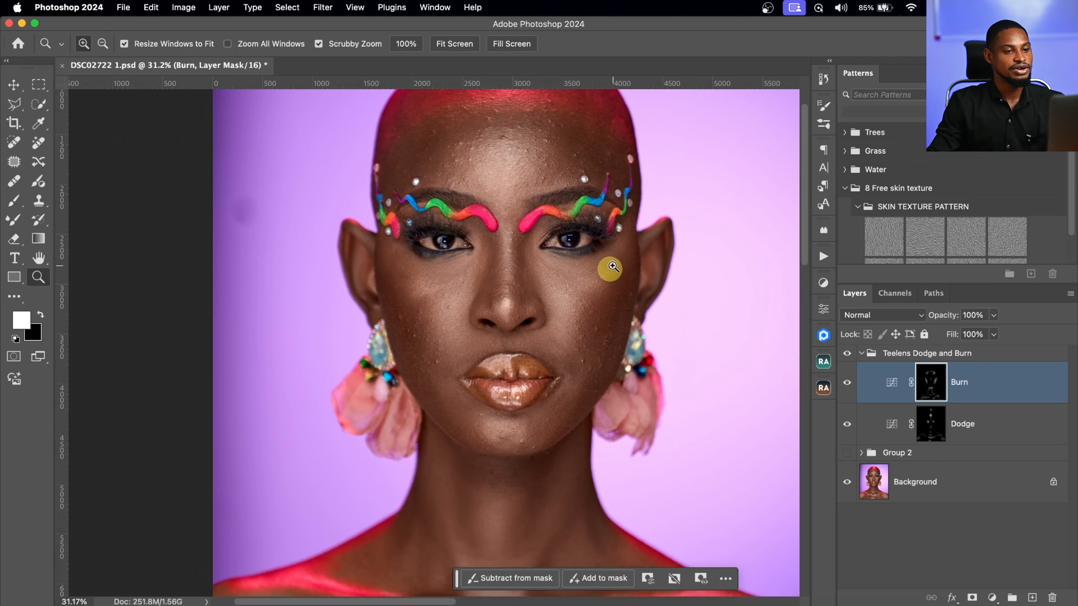
mouse_move(608, 271)
mouse_down()
mouse_move(582, 275)
mouse_move(539, 330)
mouse_up()
key(b)
key(space)
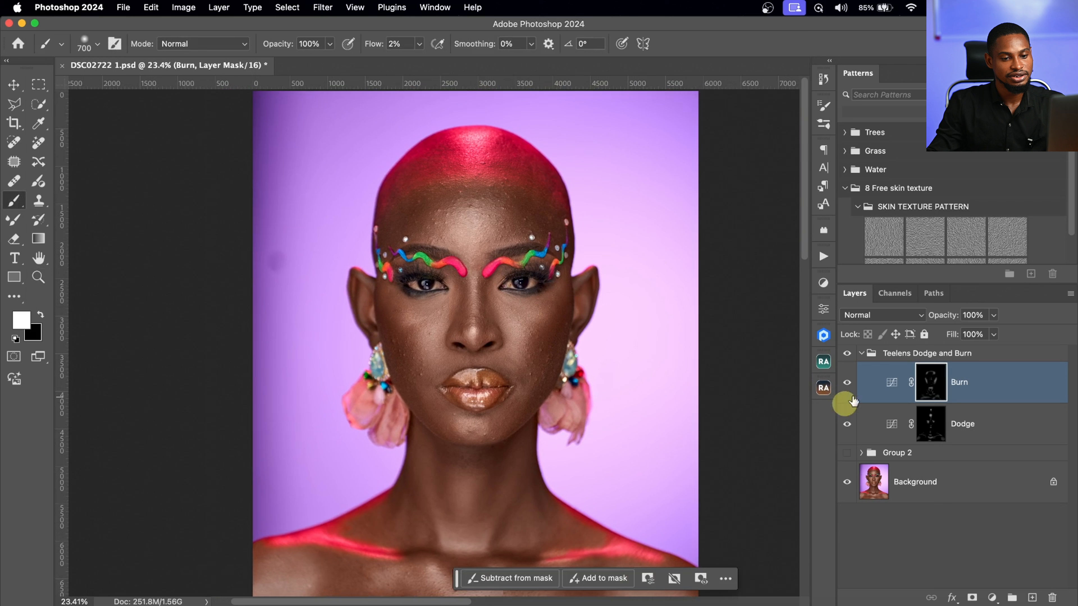
click(847, 385)
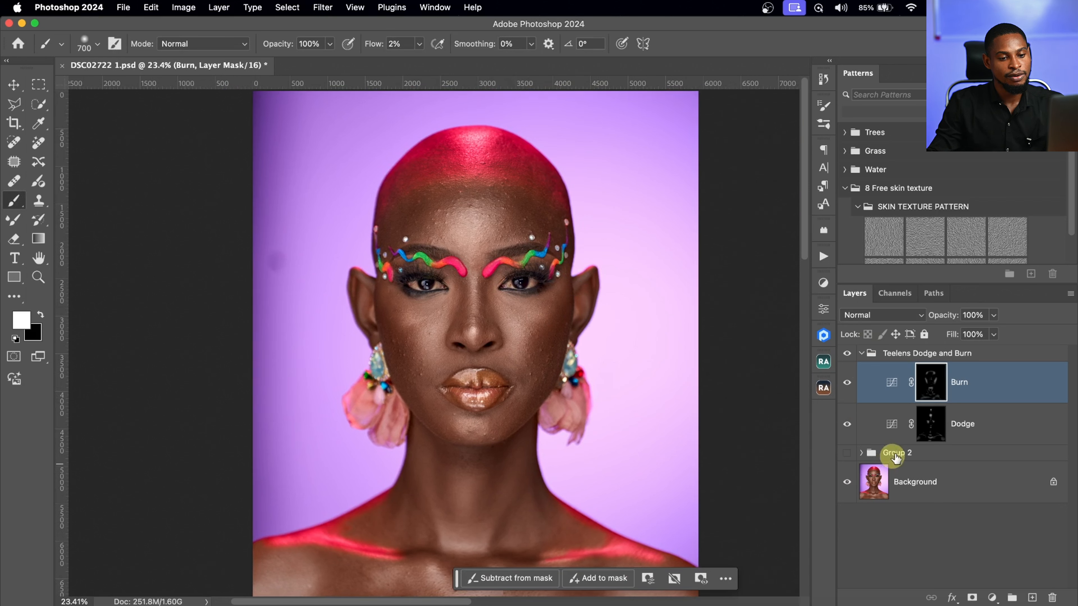
- Make Group 2 visible and compare the portrait with the Teelens Dodge and Burn group hidden and shown
click(885, 458)
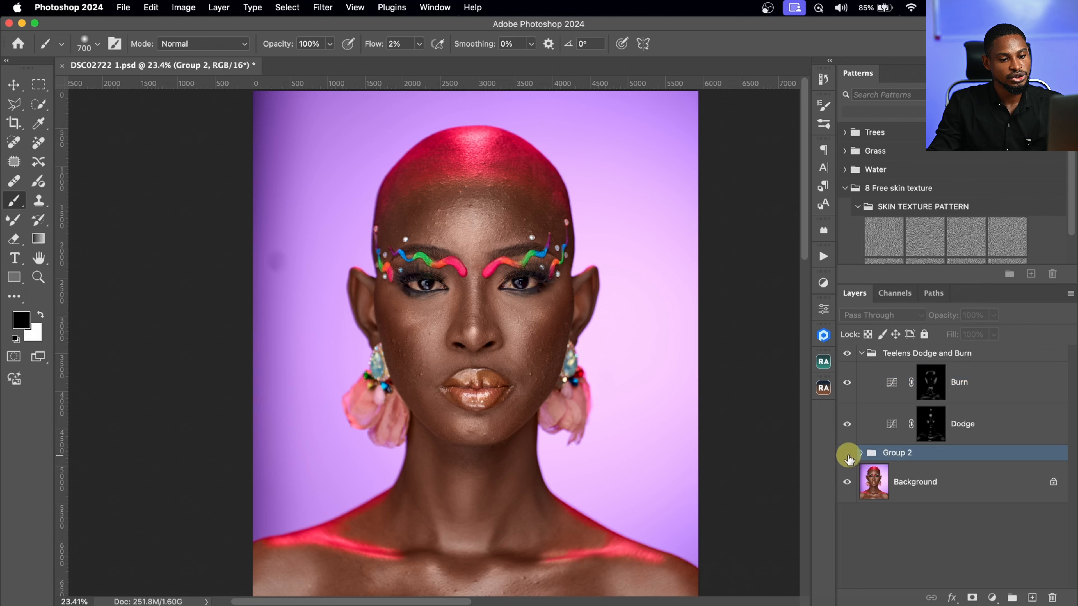
key(z)
mouse_move(576, 285)
mouse_down()
mouse_move(563, 231)
mouse_move(599, 241)
mouse_move(512, 284)
mouse_up()
key(super+space)
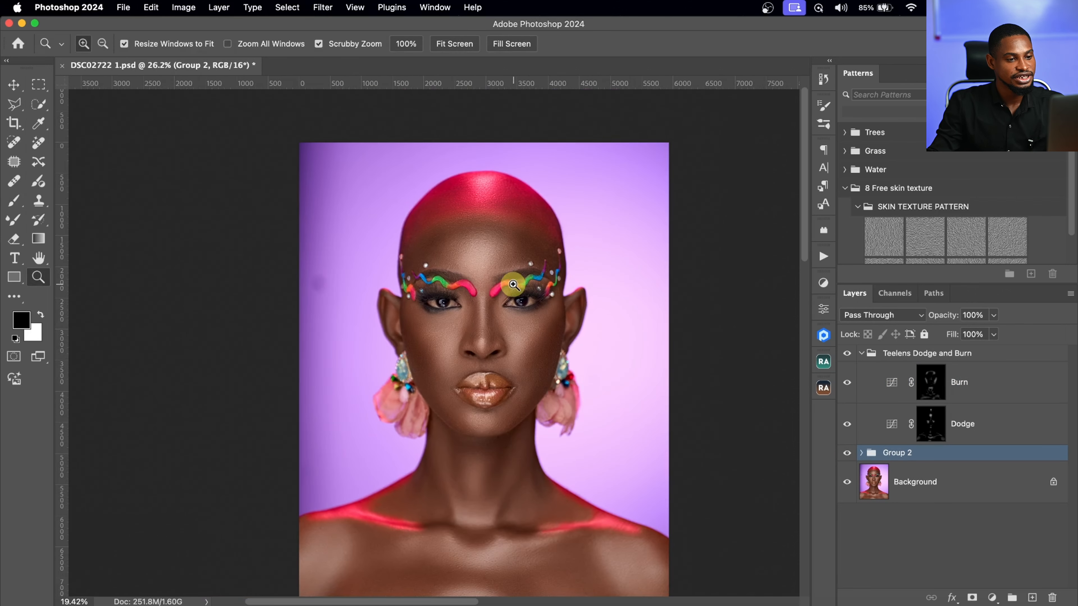
click(848, 354)
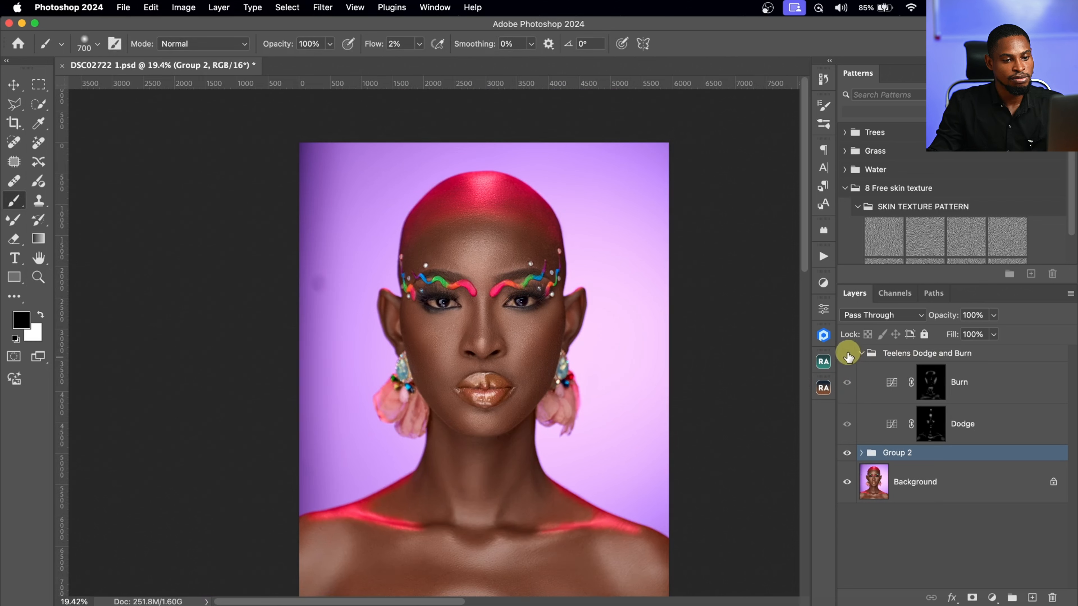
click(848, 355)
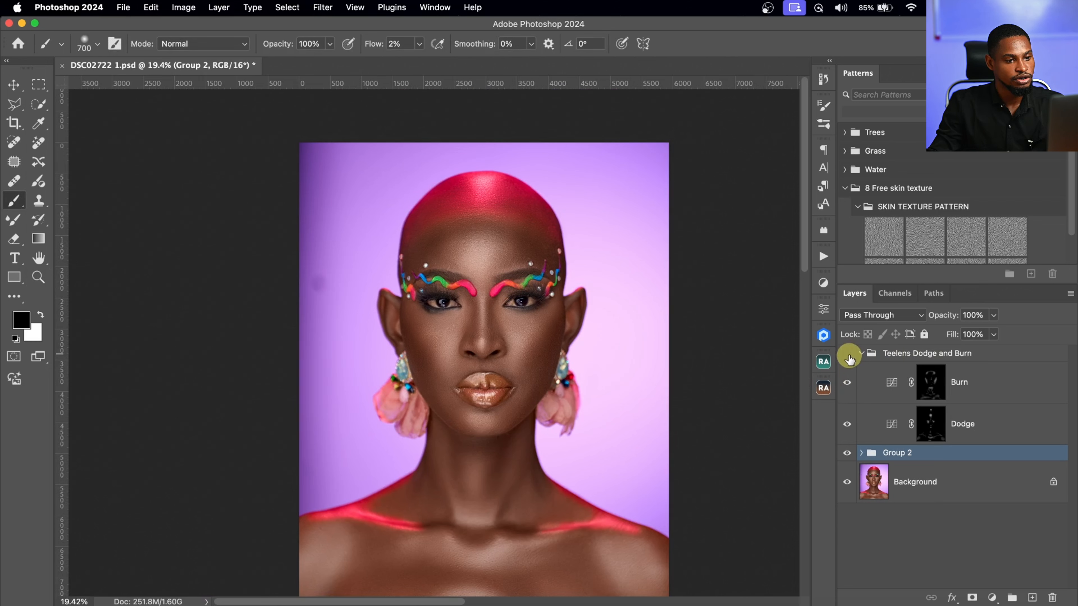
key(z)
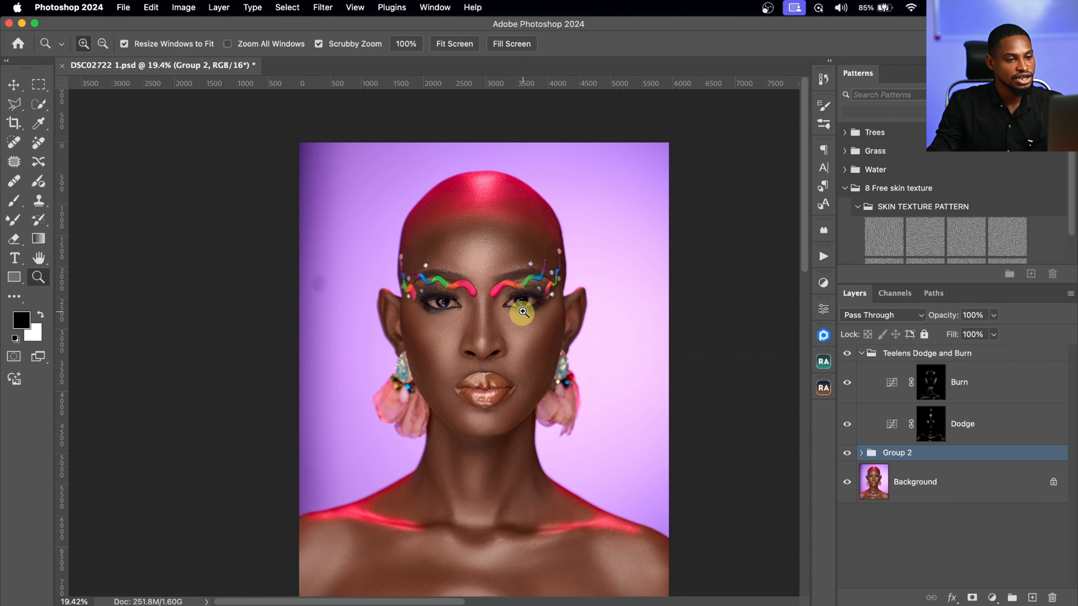
scroll(594, 246, down, 2)
scroll(585, 290, up, 5)
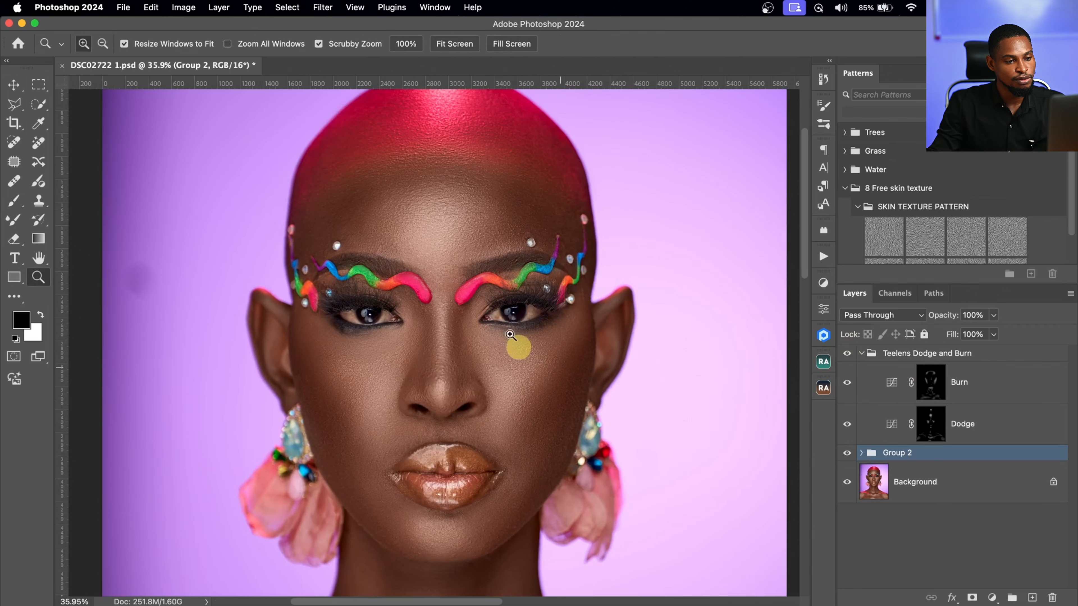
- Touch up the face on the Dodge mask and the Burn mask, using a smaller white brush at 2% flow
scroll(518, 318, down, 2)
key(b)
click(939, 422)
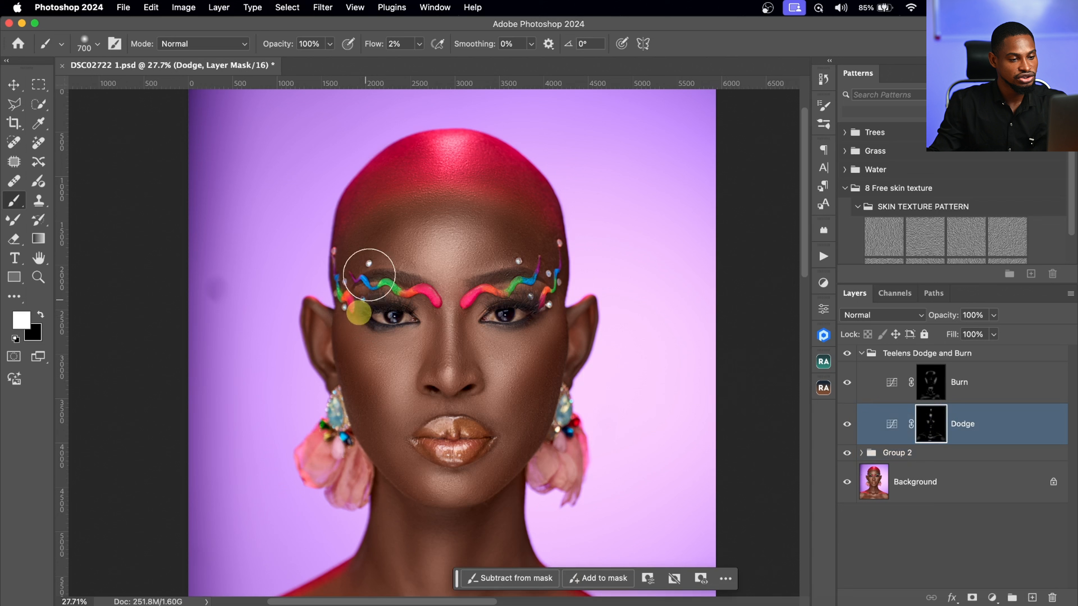
key(bracketleft)
key(bracketleft)
key(bracketleft)
key(bracketleft)
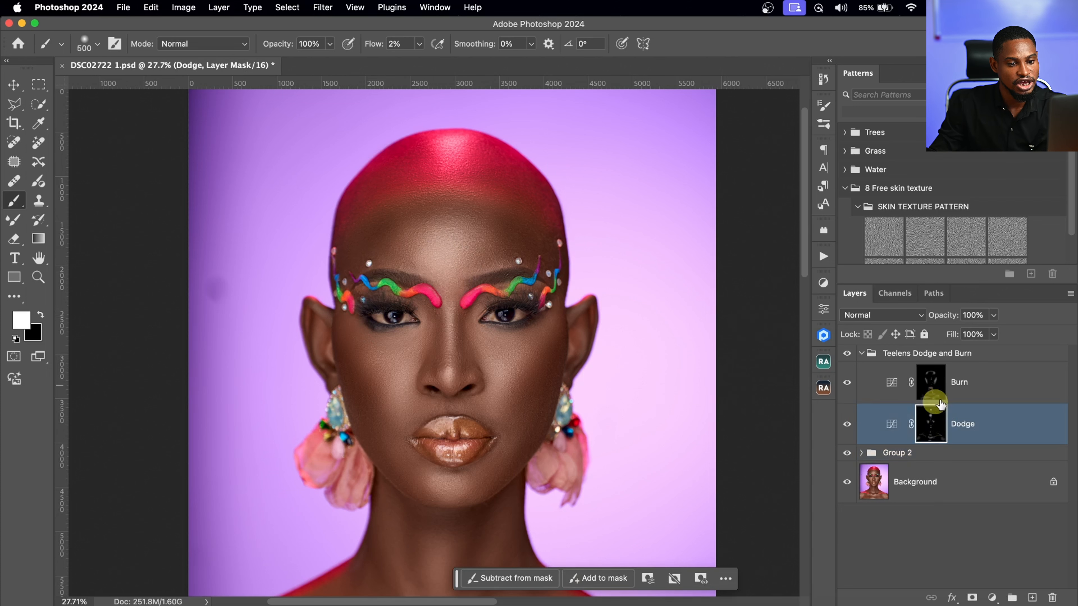
click(930, 382)
key(bracketright)
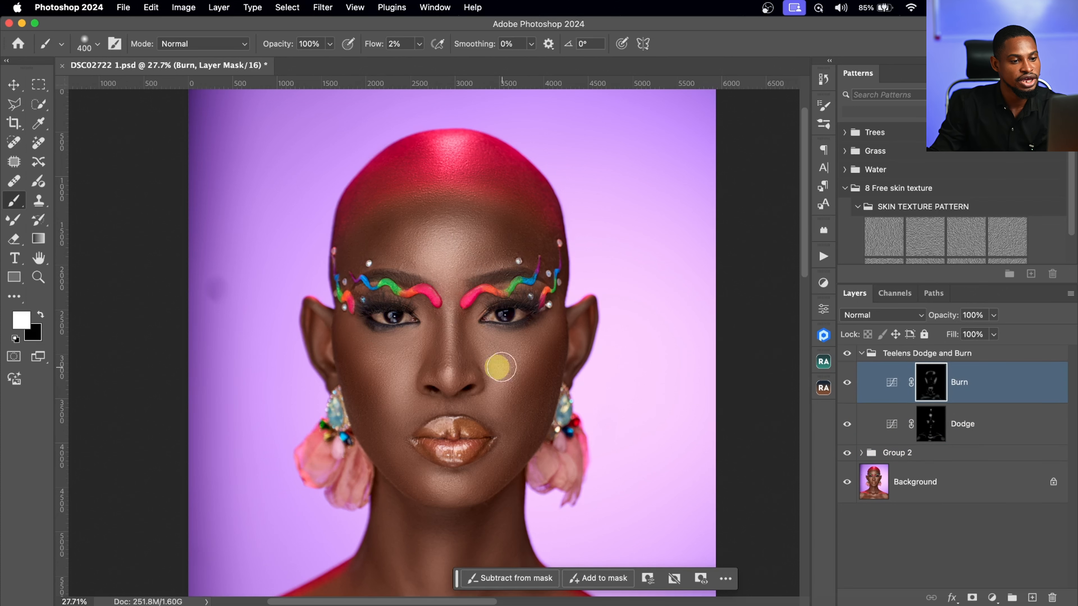
- Check the full portrait before and after the Teelens Dodge and Burn group, and examine the scalp and forehead up close
key(z)
scroll(460, 312, down, 2)
drag(459, 312, 446, 313)
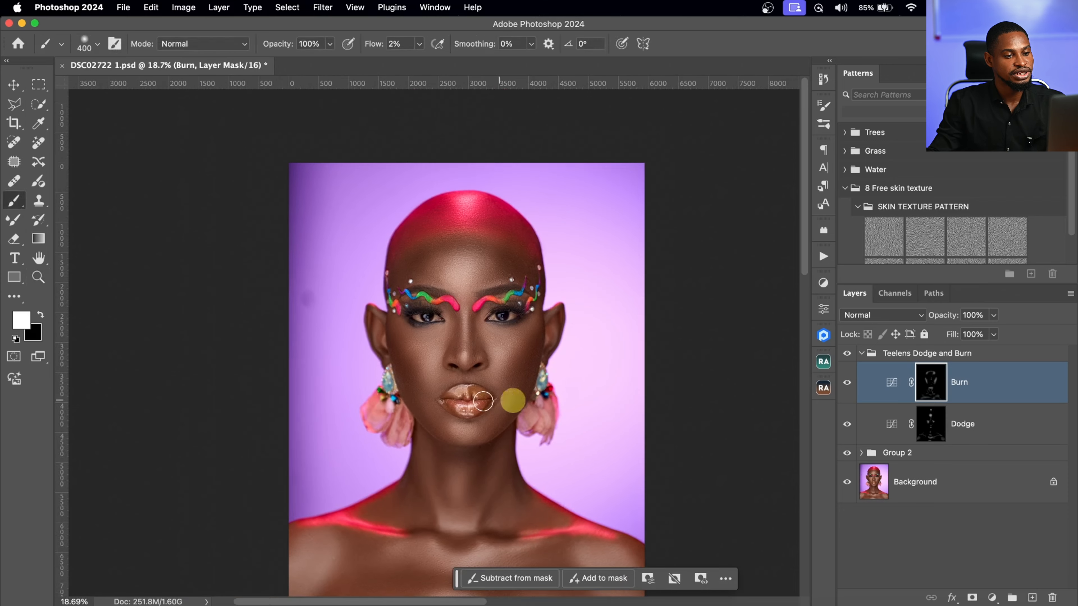
key(super+space)
drag(505, 402, 488, 402)
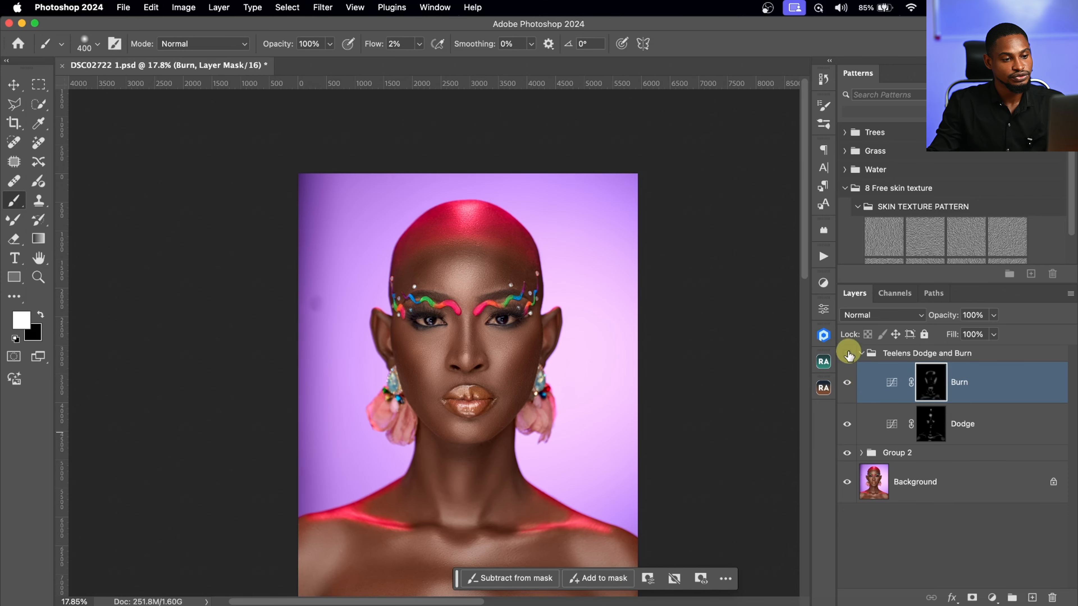
click(847, 355)
click(848, 355)
click(848, 355)
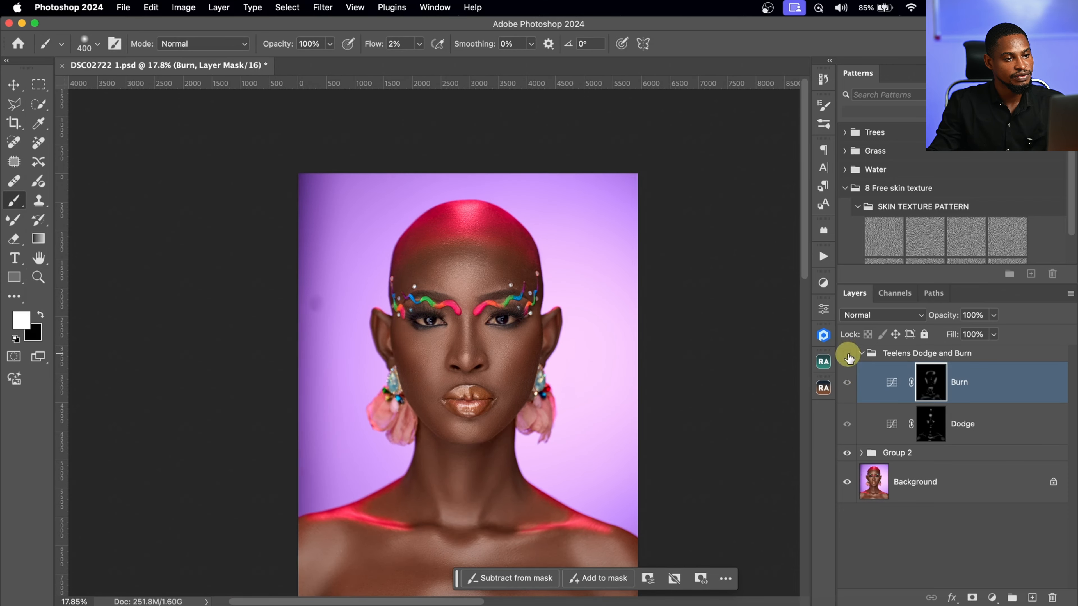
click(848, 355)
key(super+space)
mouse_move(563, 289)
mouse_down()
mouse_move(587, 284)
mouse_move(556, 296)
mouse_up()
key(super+space)
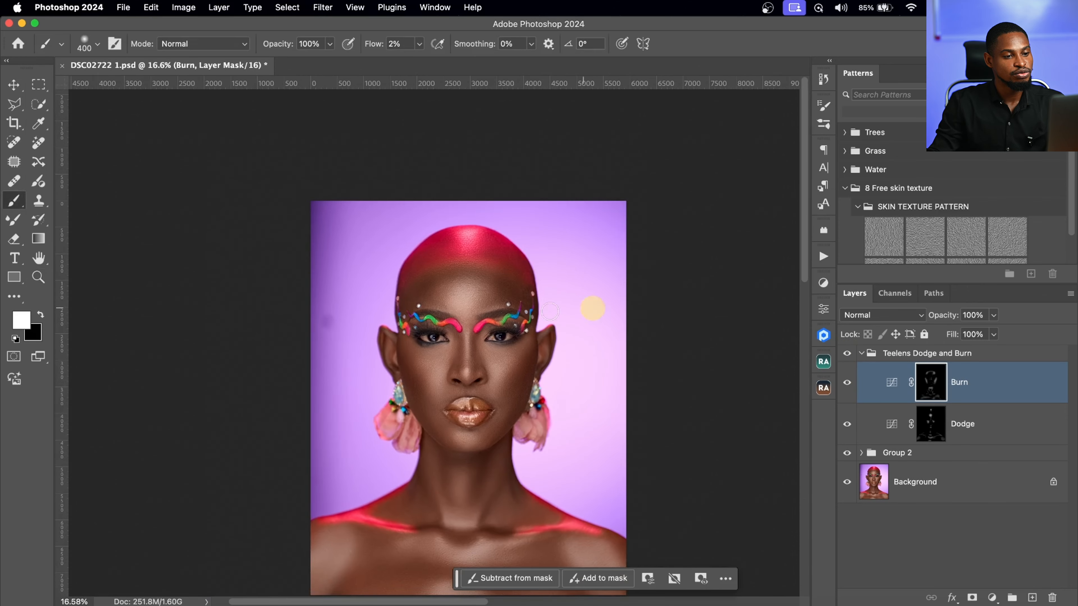
key(super+space)
mouse_move(525, 256)
mouse_down()
mouse_move(568, 265)
mouse_move(572, 253)
mouse_up()
key(super+space)
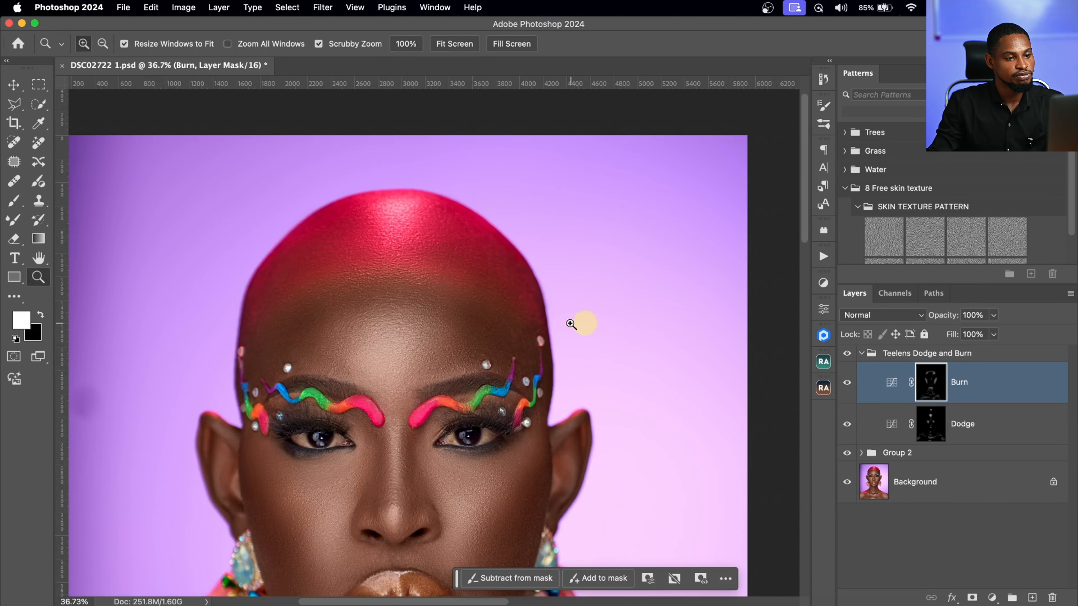
drag(582, 321, 507, 304)
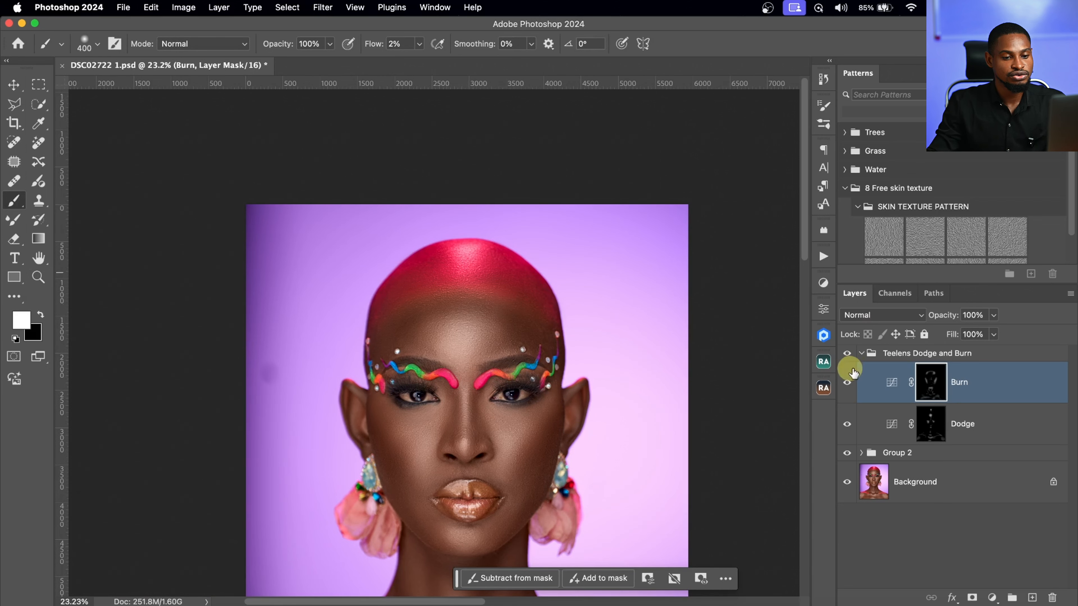
- Collapse the Teelens Dodge and Burn group, stamp all visible layers onto a new layer above it, and name that layer Liquify
click(862, 353)
click(540, 315)
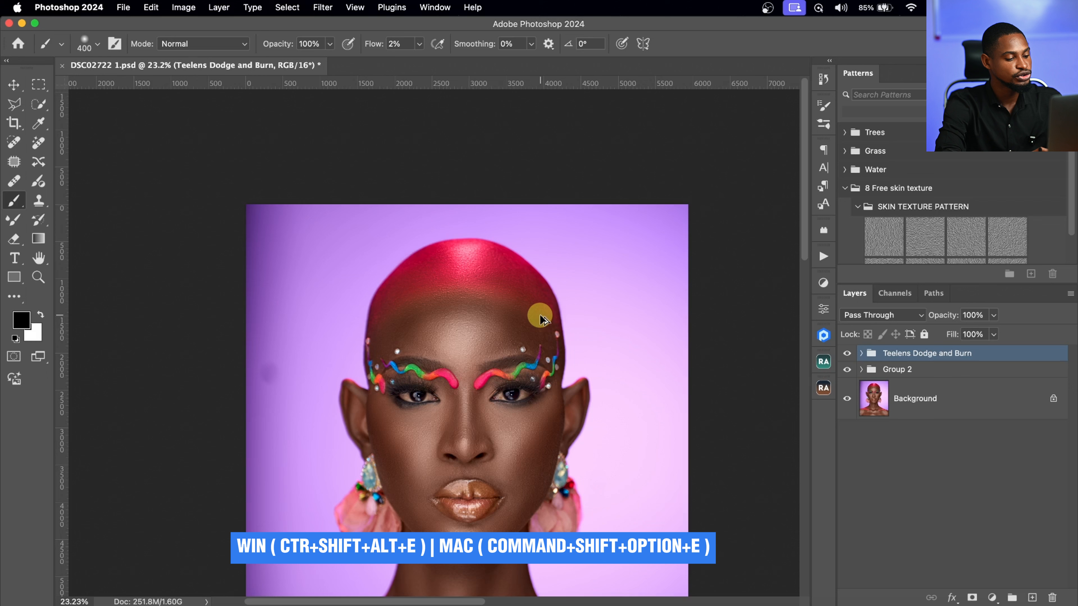
key(super+shift+alt+e)
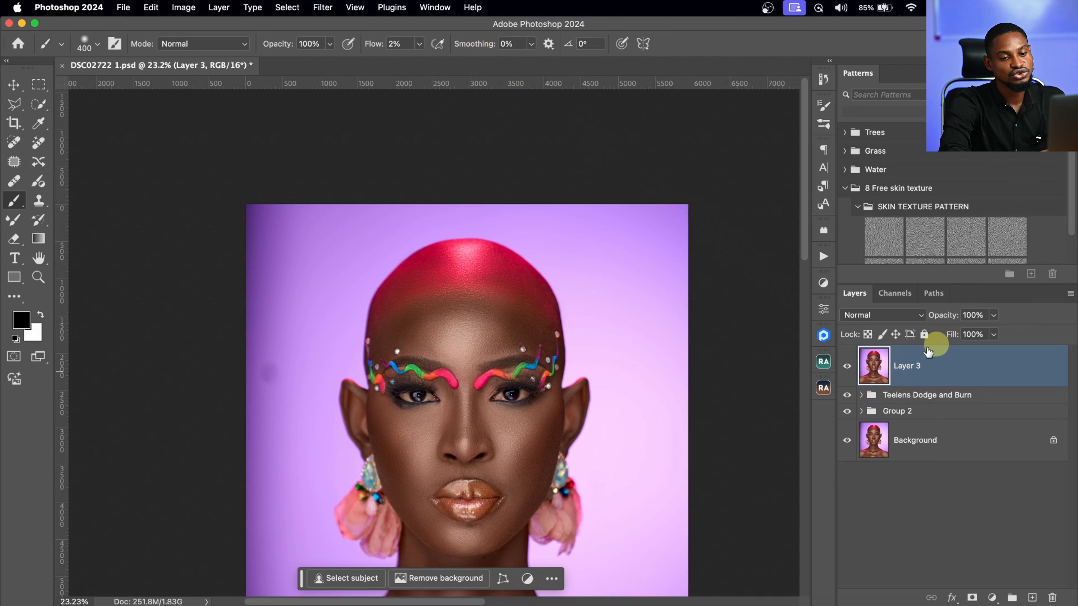
double_click(899, 368)
text(liqify)
key(Return)
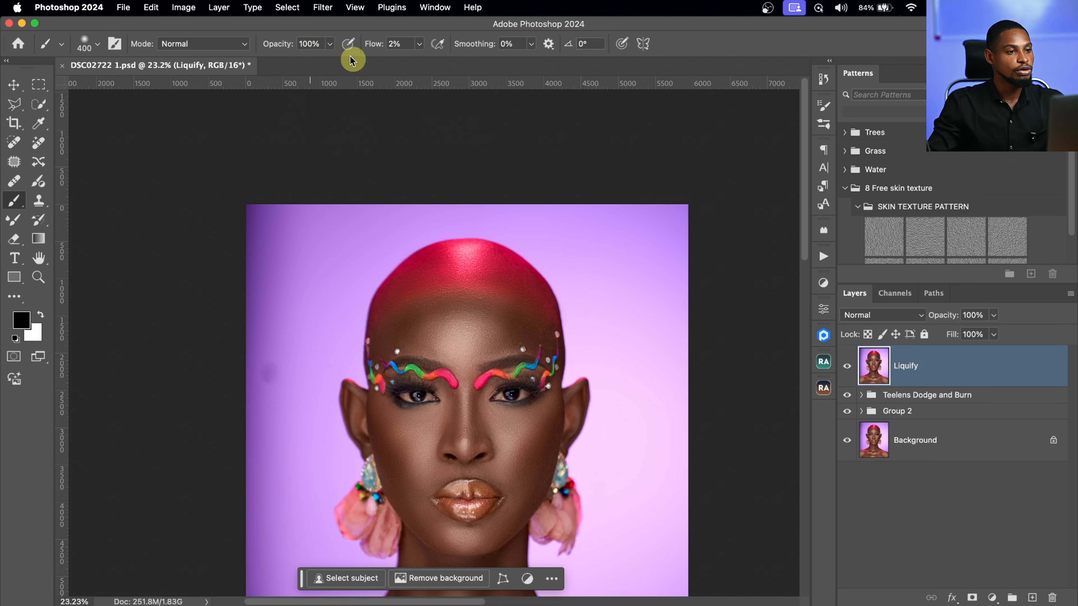
- Convert the Liquify layer for smart filters and open it in the Liquify filter
click(322, 9)
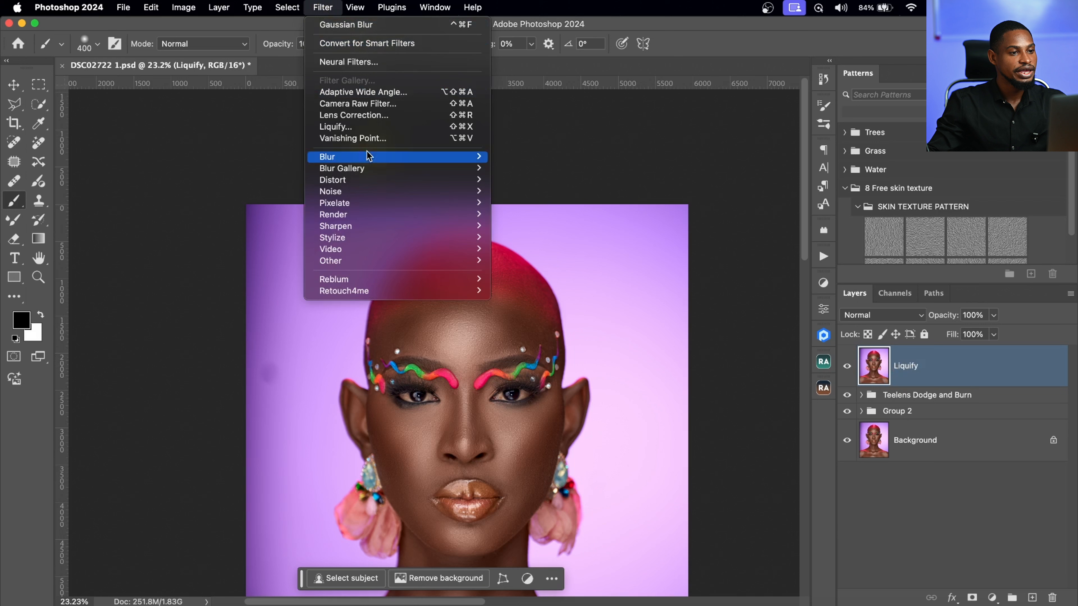
click(379, 44)
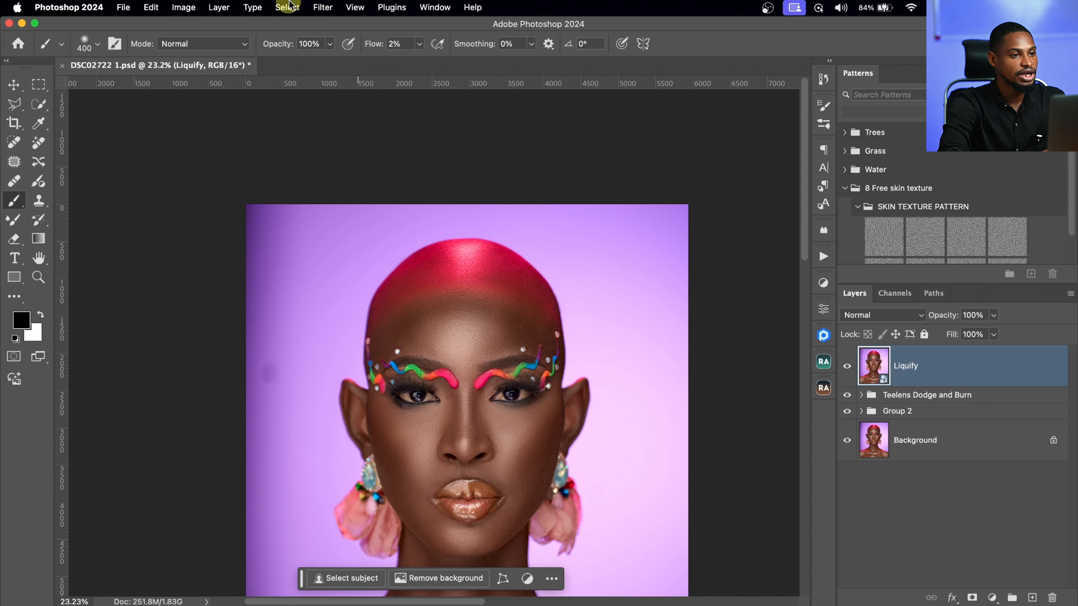
click(323, 12)
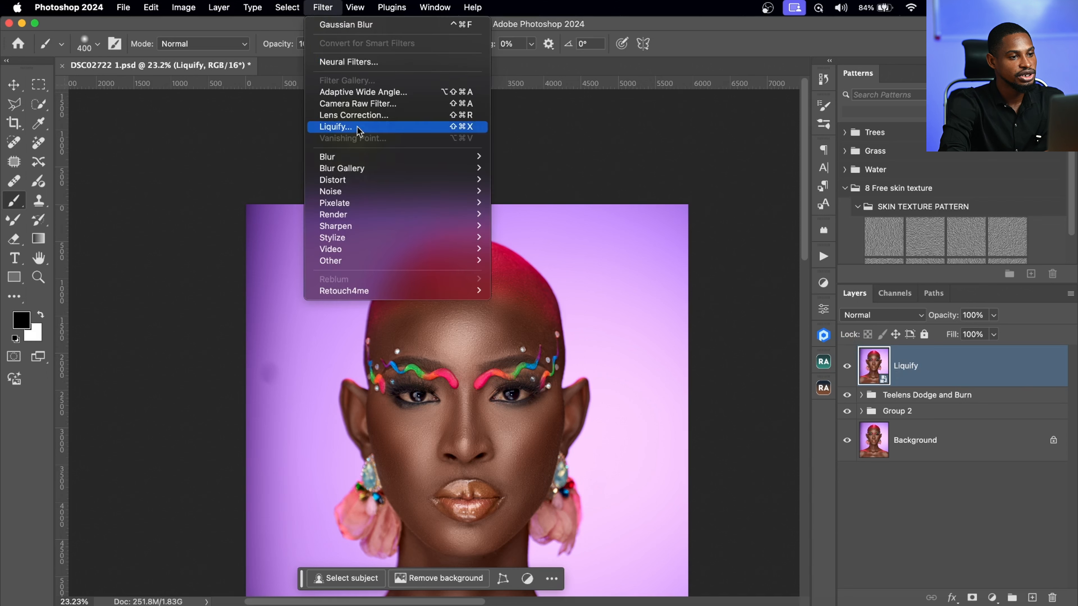
click(368, 128)
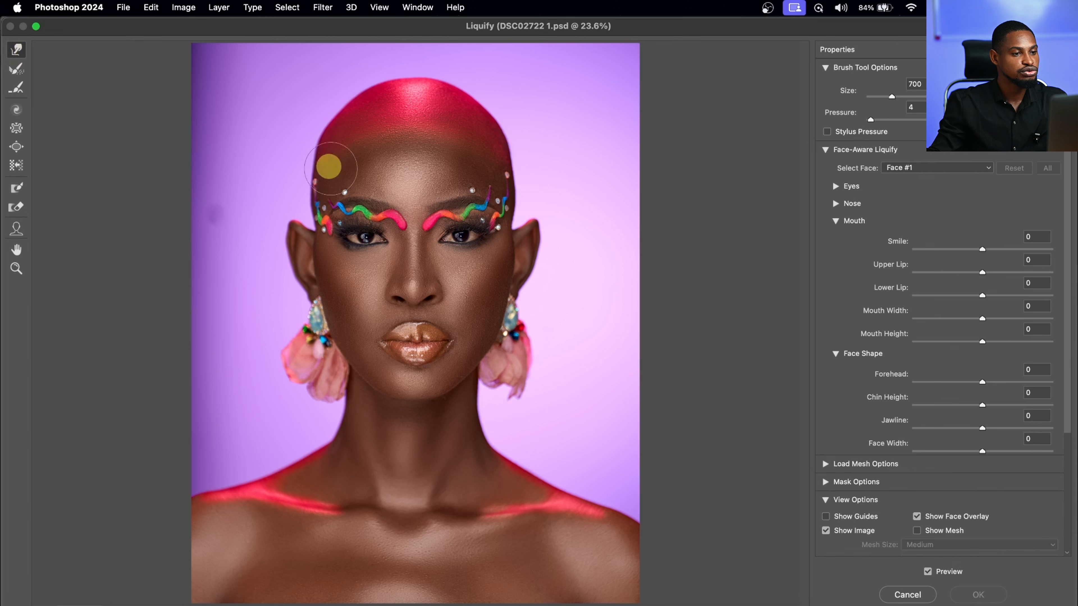
key(bracketleft)
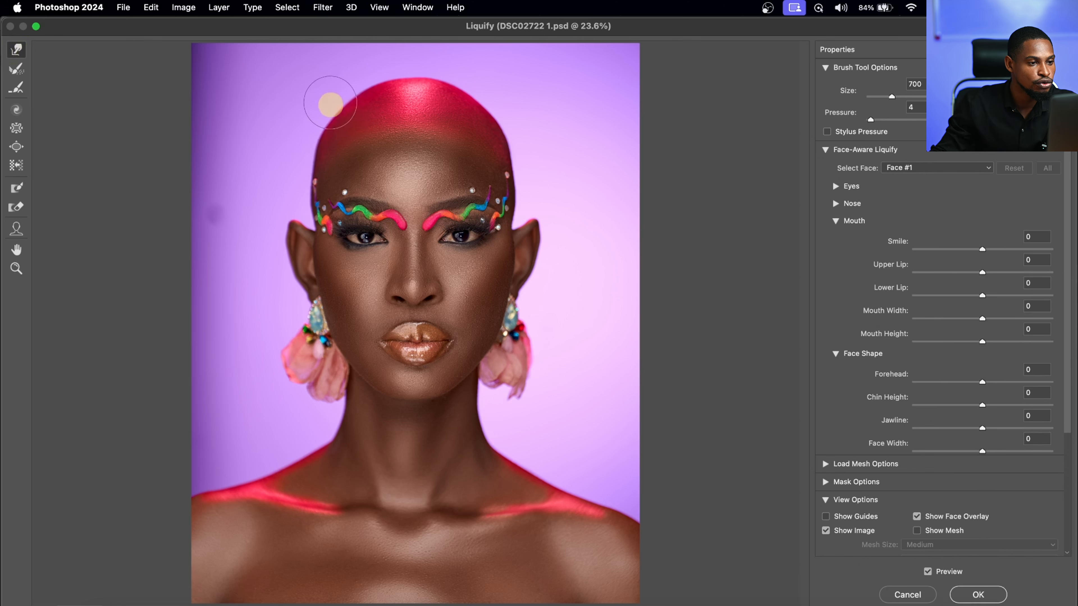
- Refine the outline of the head with the Forward Warp tool, using a brush of up to 1000 at pressure 4
key(bracketright)
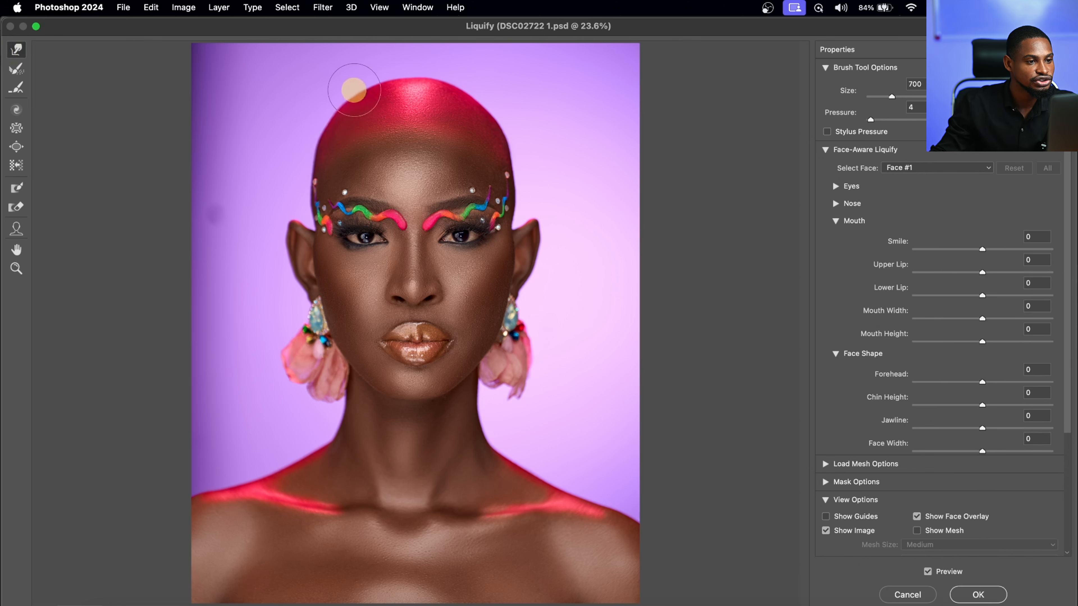
key(bracketright)
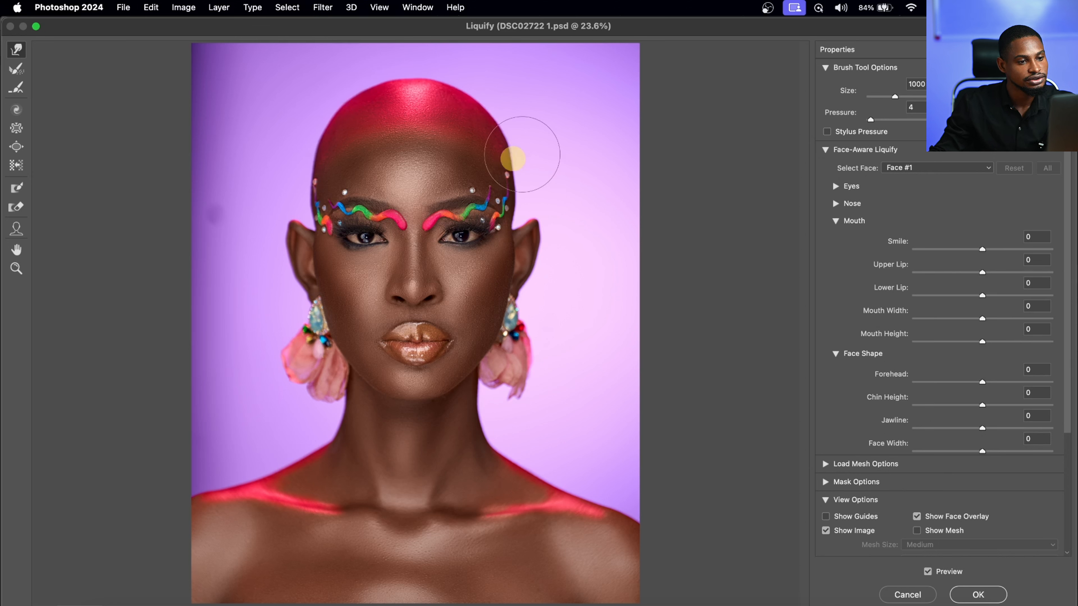
key(bracketleft)
- Refine the lower edge of the bottom lip with the Forward Warp tool, using a 250 brush at pressure 4
key(z)
click(423, 253)
click(424, 252)
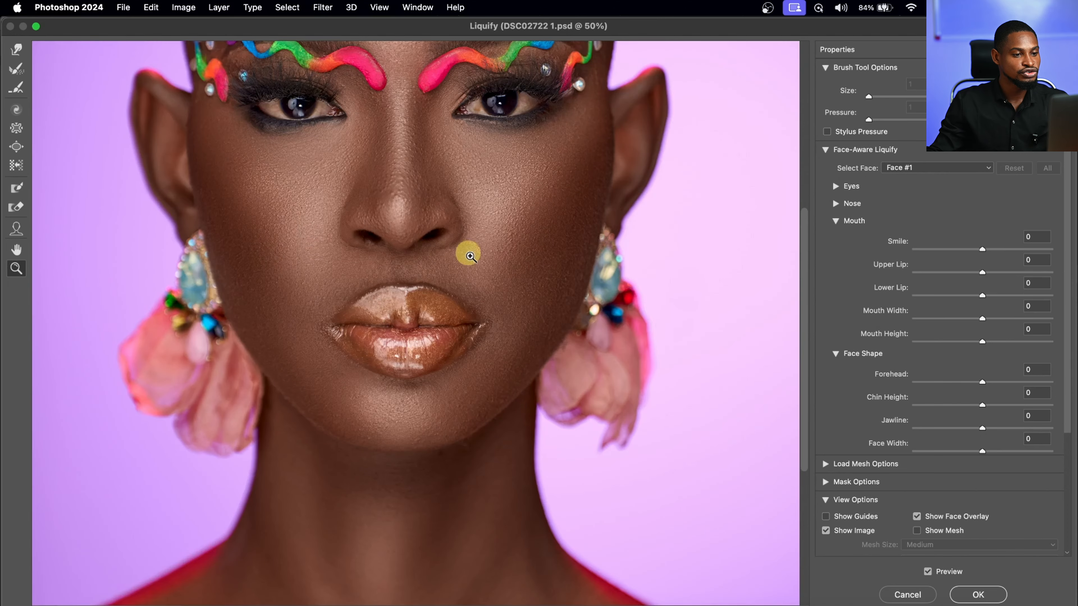
click(445, 302)
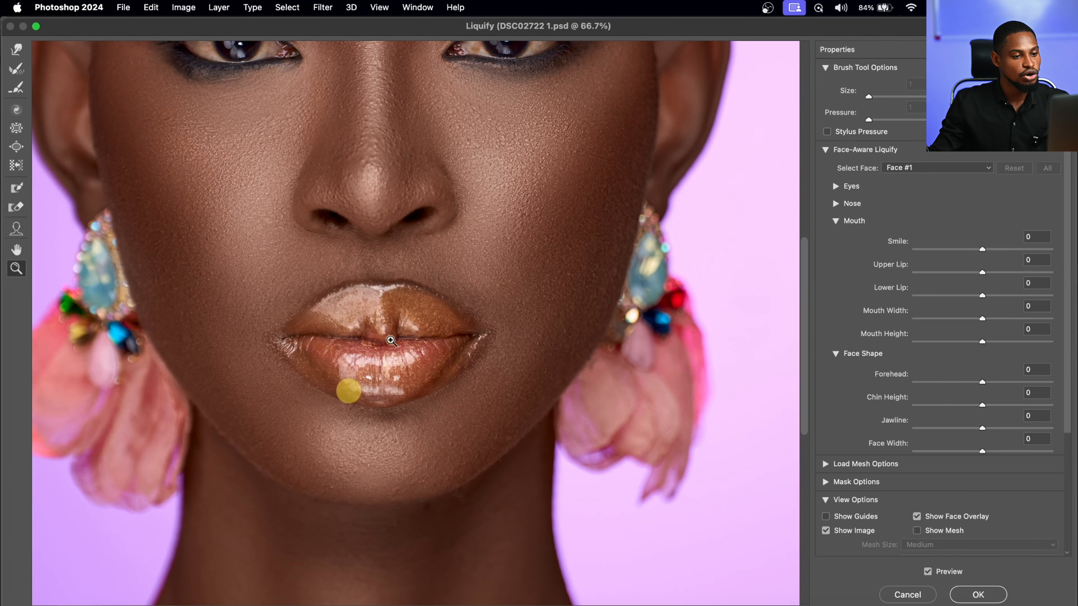
click(16, 49)
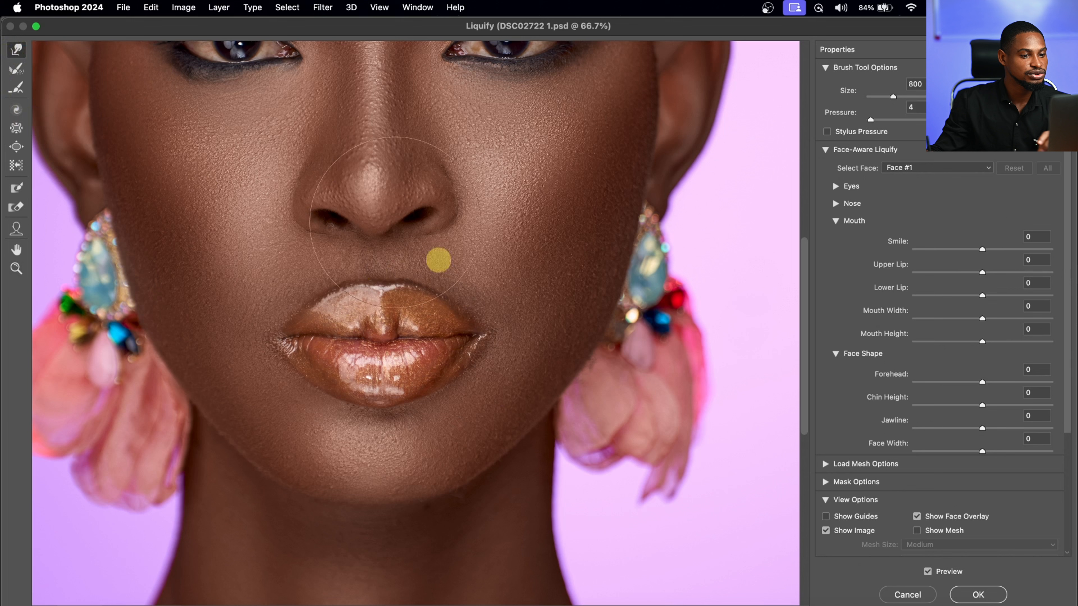
key(bracketleft)
key(bracketleft)
key(bracketleft)
key(bracketleft)
key(bracketleft)
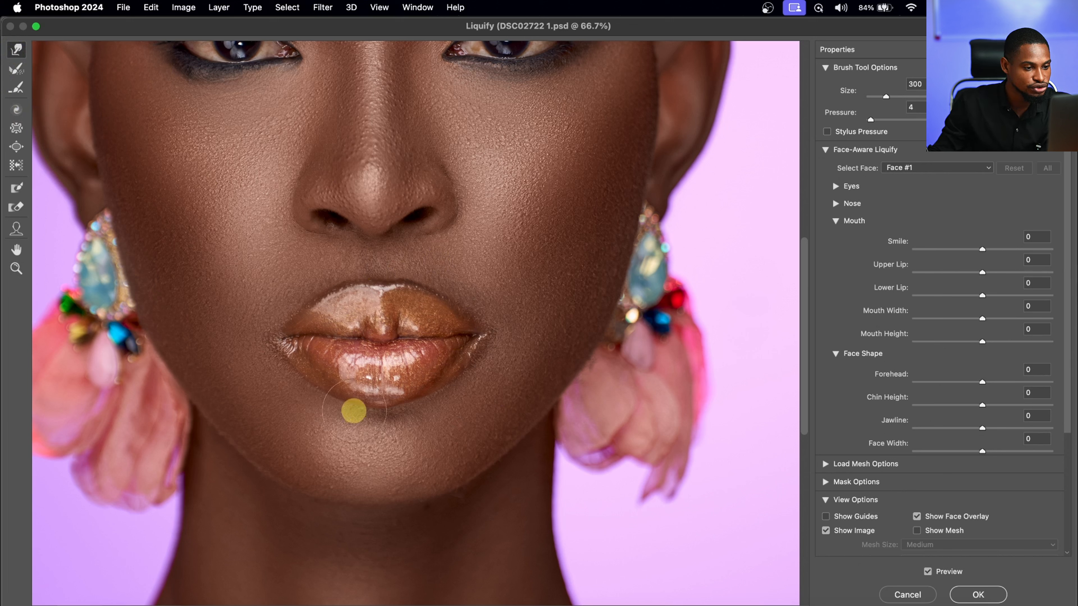
key(bracketleft)
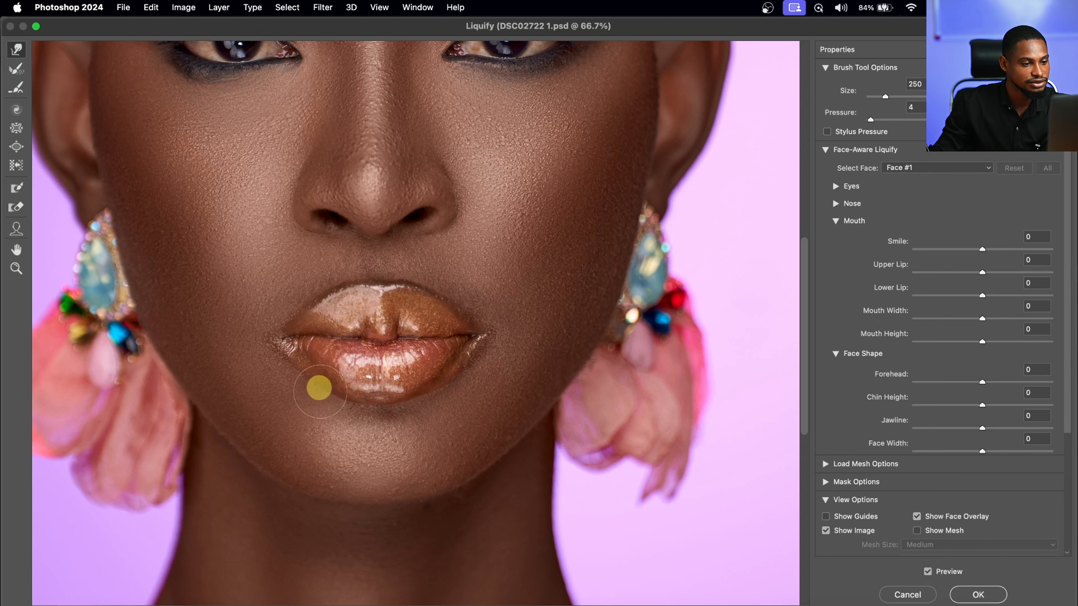
- Widen the mouth to a Mouth Width of 7 with the Face tool, and undo a trial Jawline change of -33
key(z)
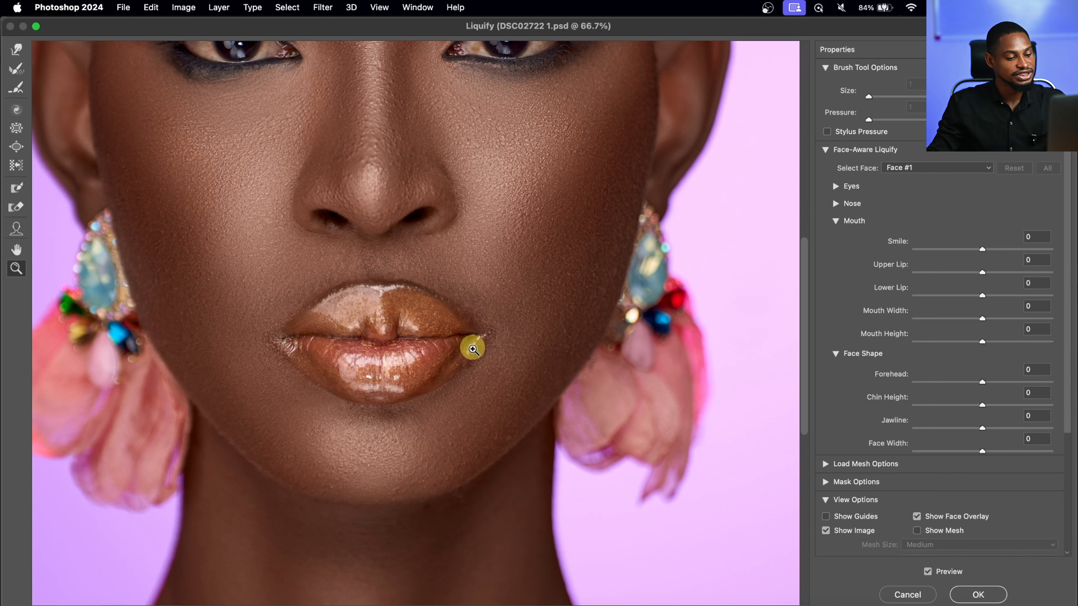
alt+click(472, 349)
alt+click(469, 360)
click(17, 229)
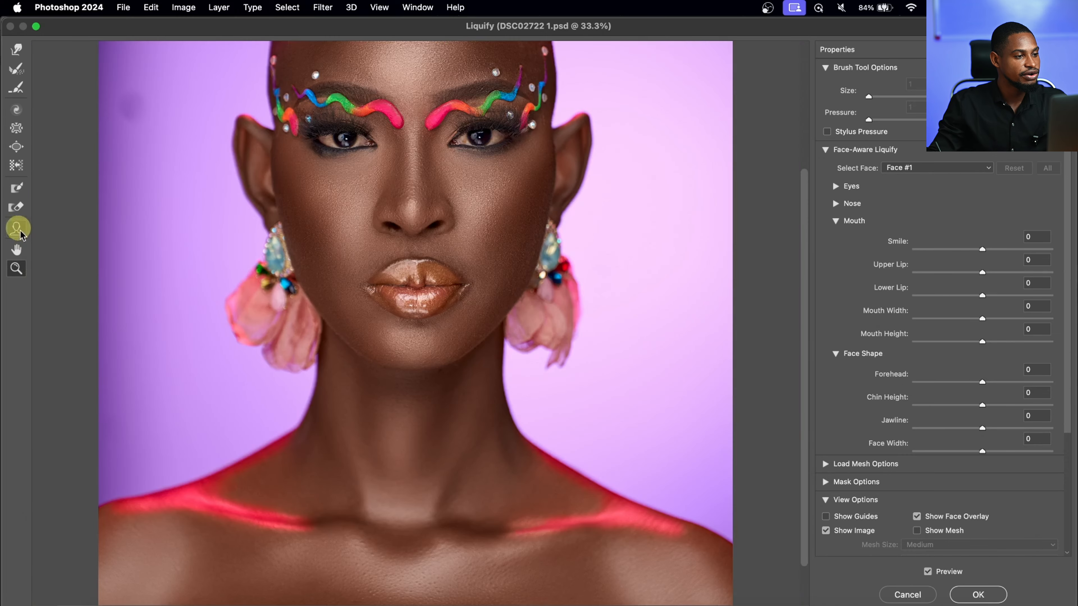
click(474, 290)
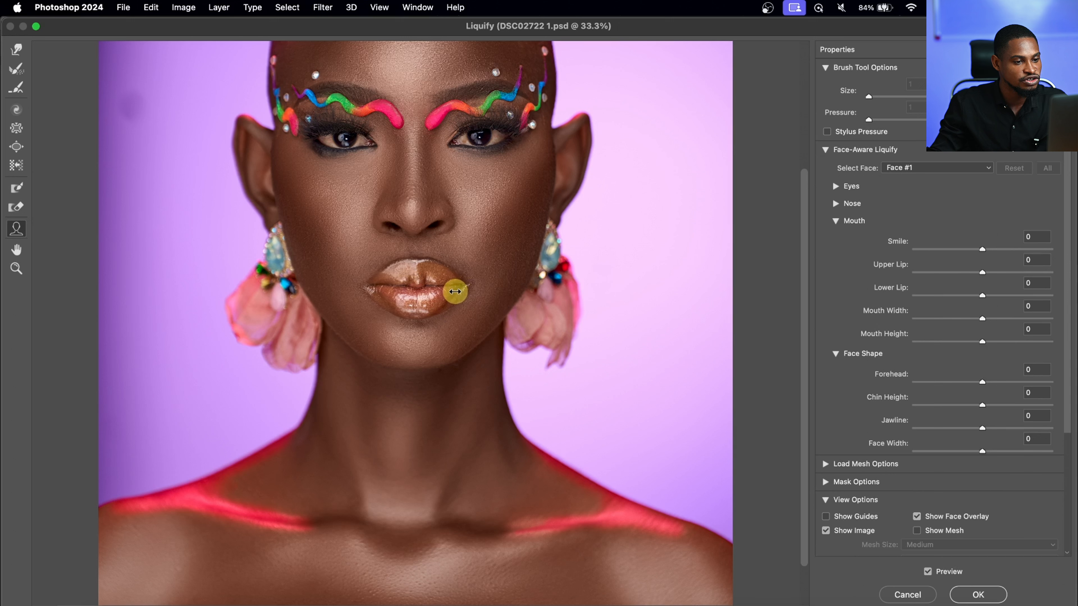
drag(455, 291, 463, 291)
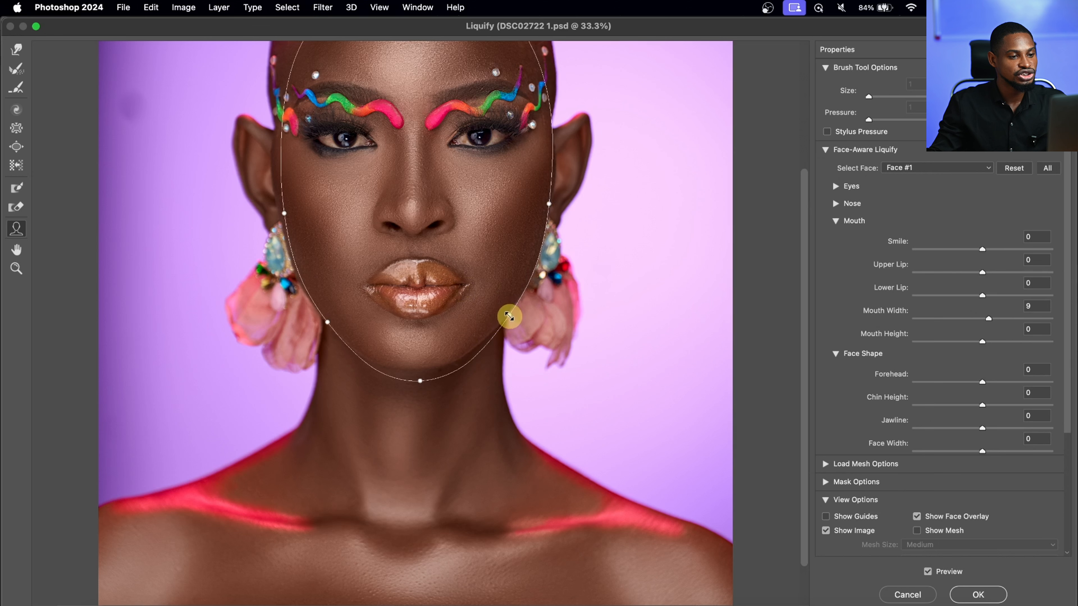
drag(505, 309, 505, 310)
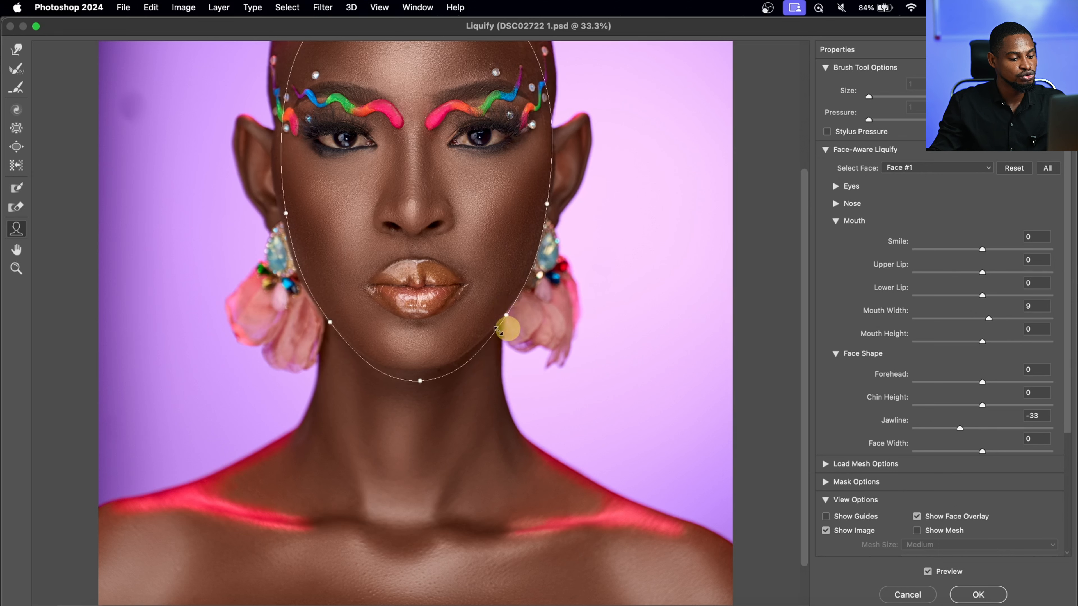
key(super+z)
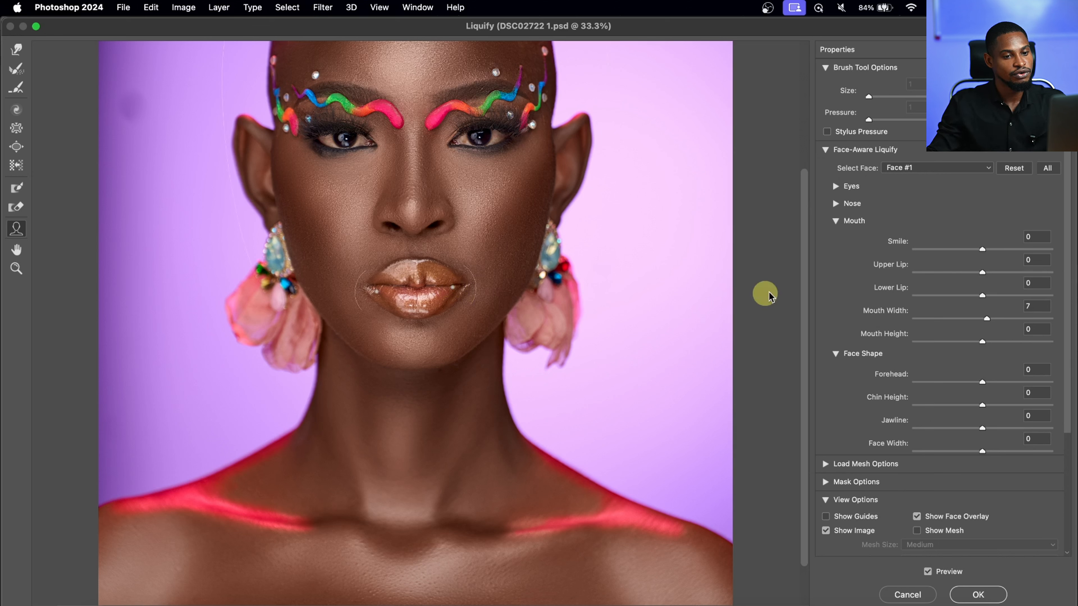
- Compare the face with the Liquify preview off and on, and apply the filter to the Liquify layer
scroll(798, 272, up, 5)
scroll(792, 211, up, 2)
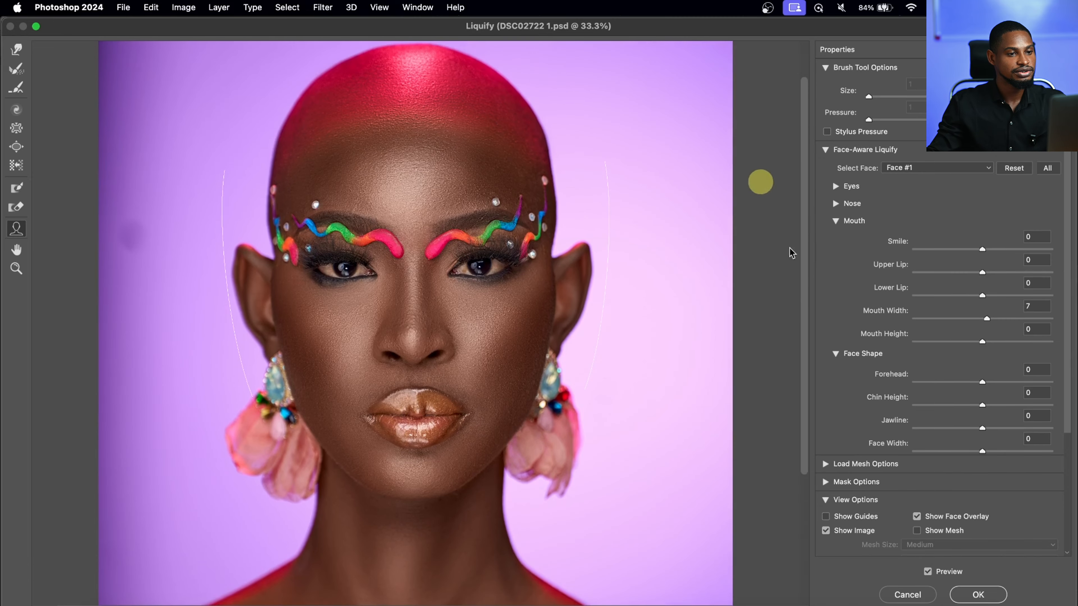
click(928, 572)
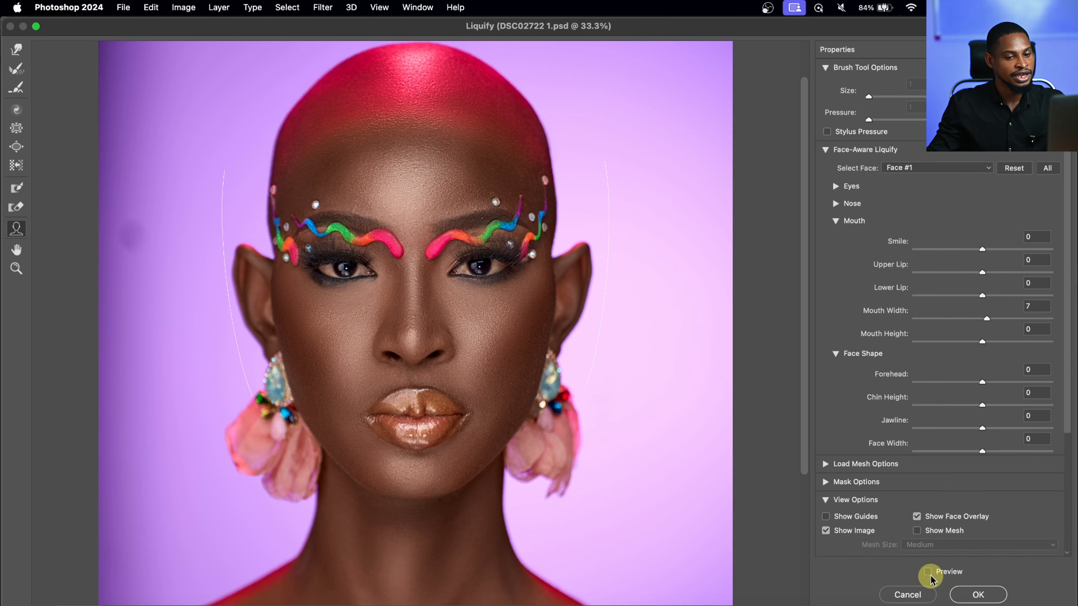
click(930, 576)
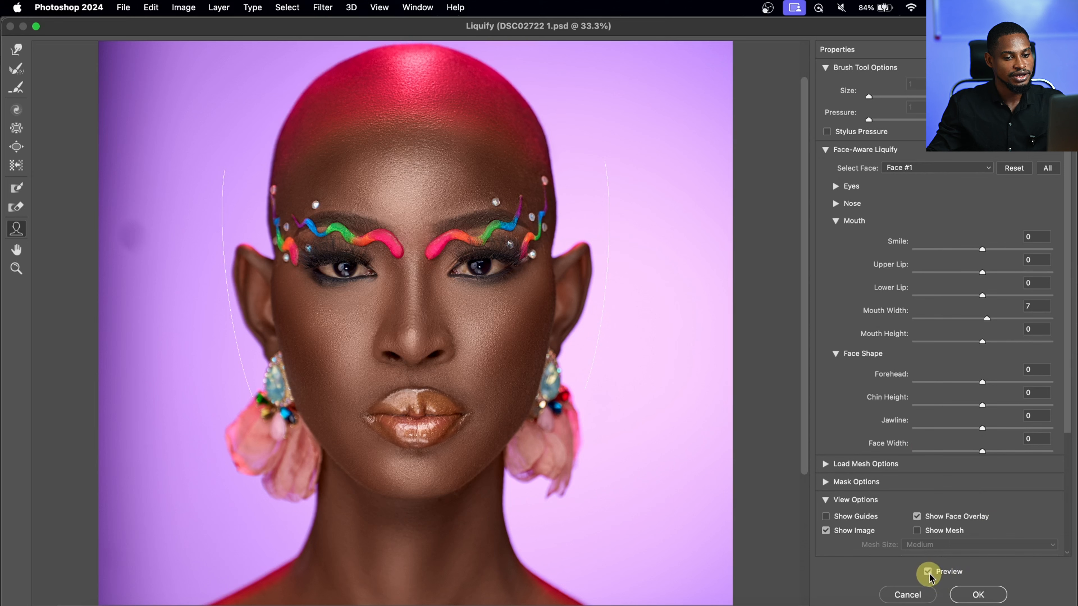
click(981, 595)
scroll(519, 291, down, 5)
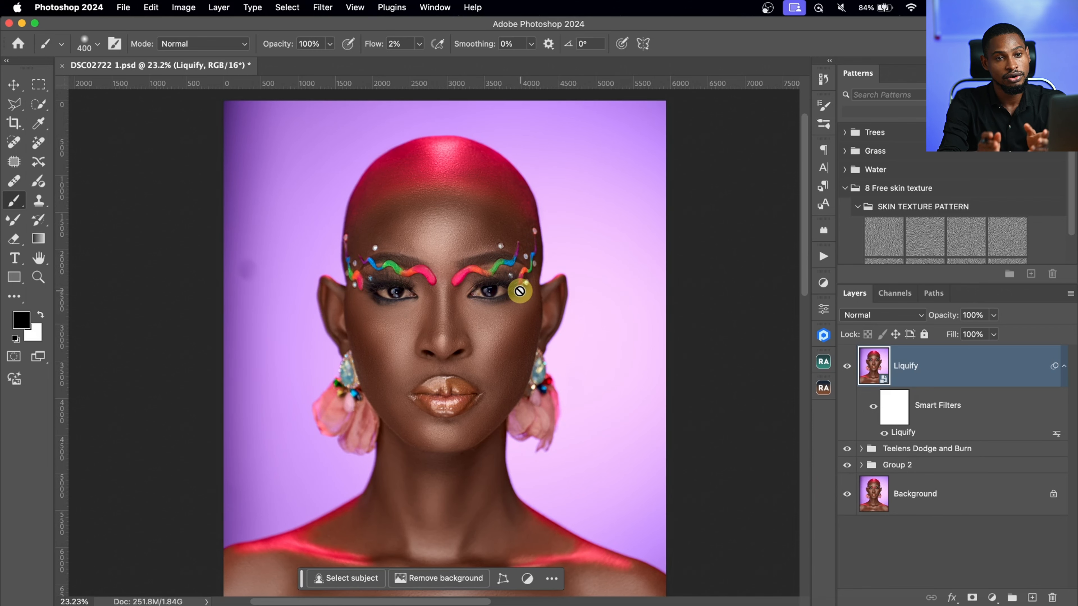
- Run the Teelens Dodge and Burn action to add a fresh Dodge and Burn group above the Liquify layer
key(z)
click(435, 259)
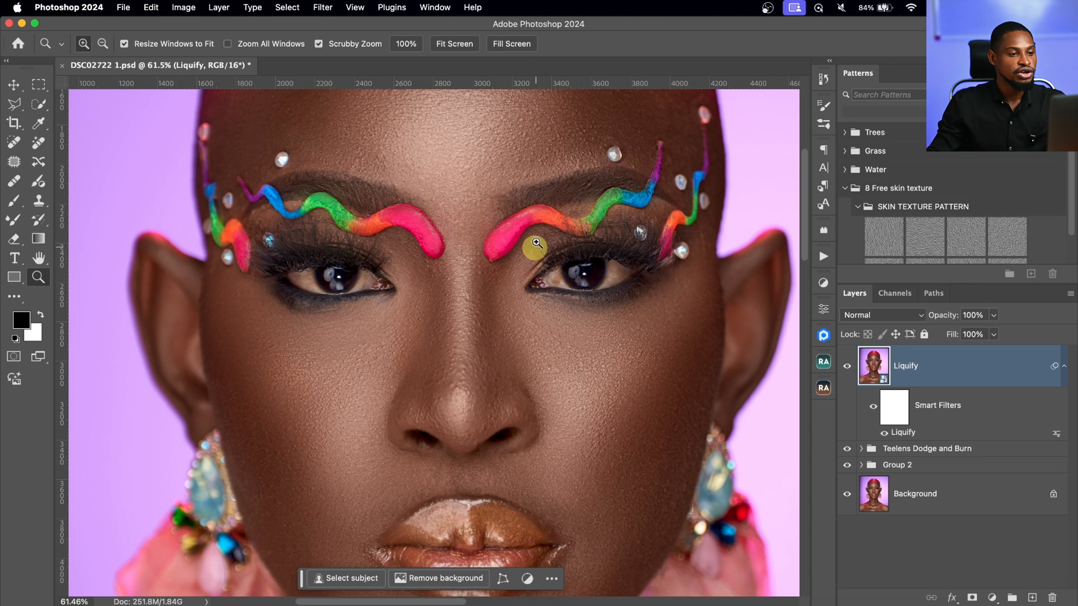
click(824, 258)
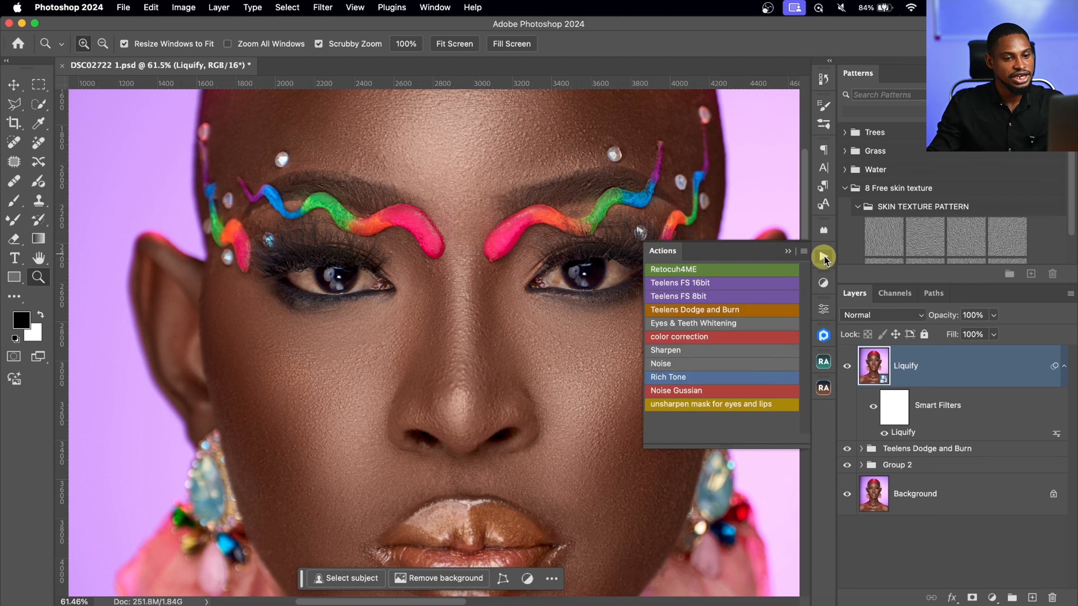
click(681, 313)
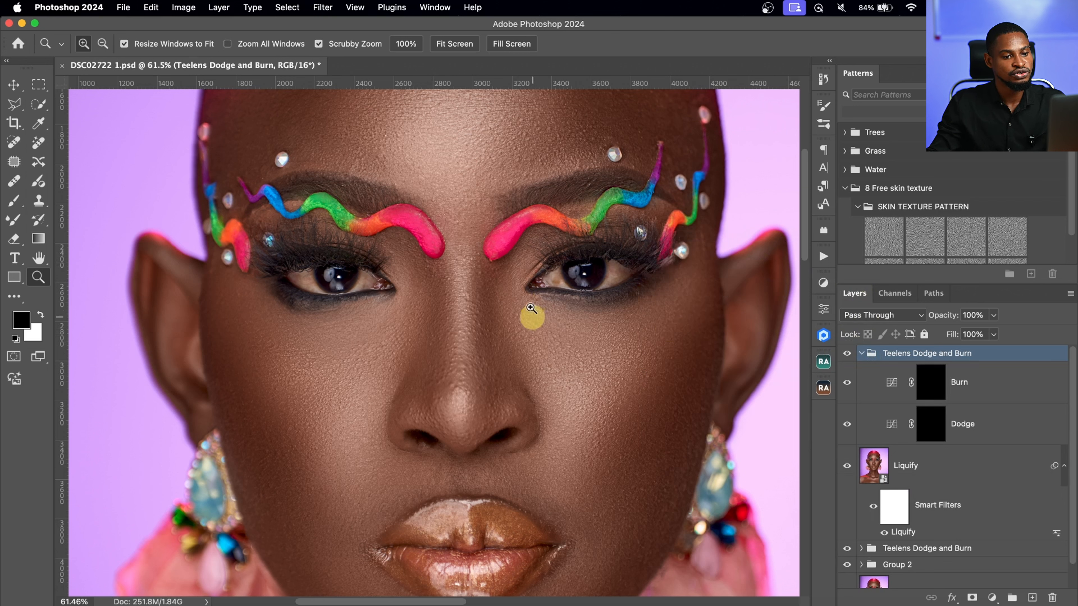
- On the new Burn mask, darken the outer lower lash line of the model's left eye with a white 80 px brush at 5% flow
click(930, 382)
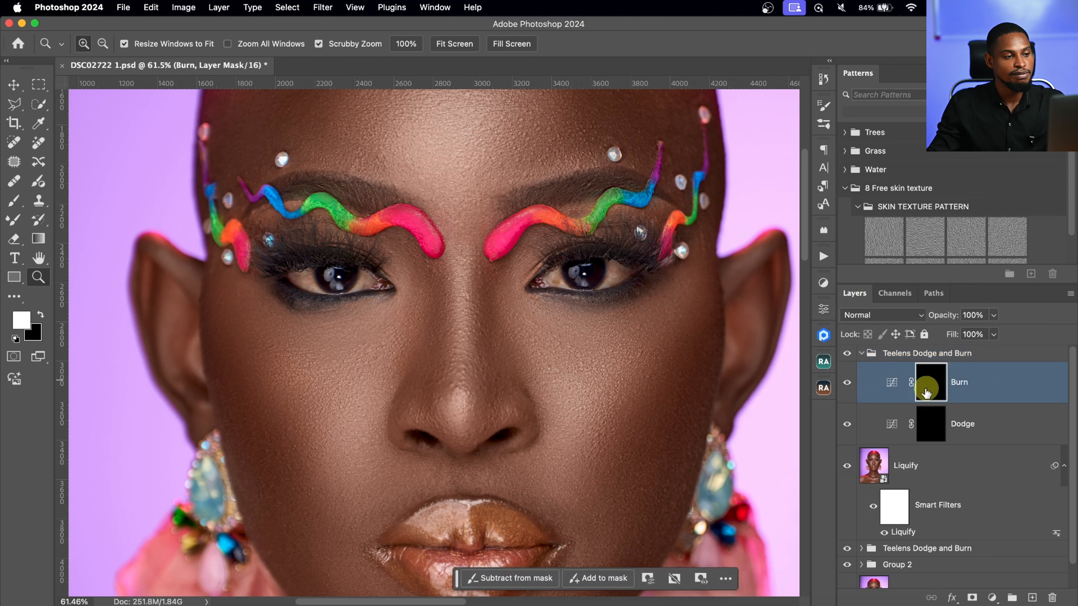
click(14, 200)
key(x)
key(bracketleft)
key(bracketleft)
key(bracketleft)
key(bracketleft)
key(bracketleft)
key(bracketleft)
key(bracketleft)
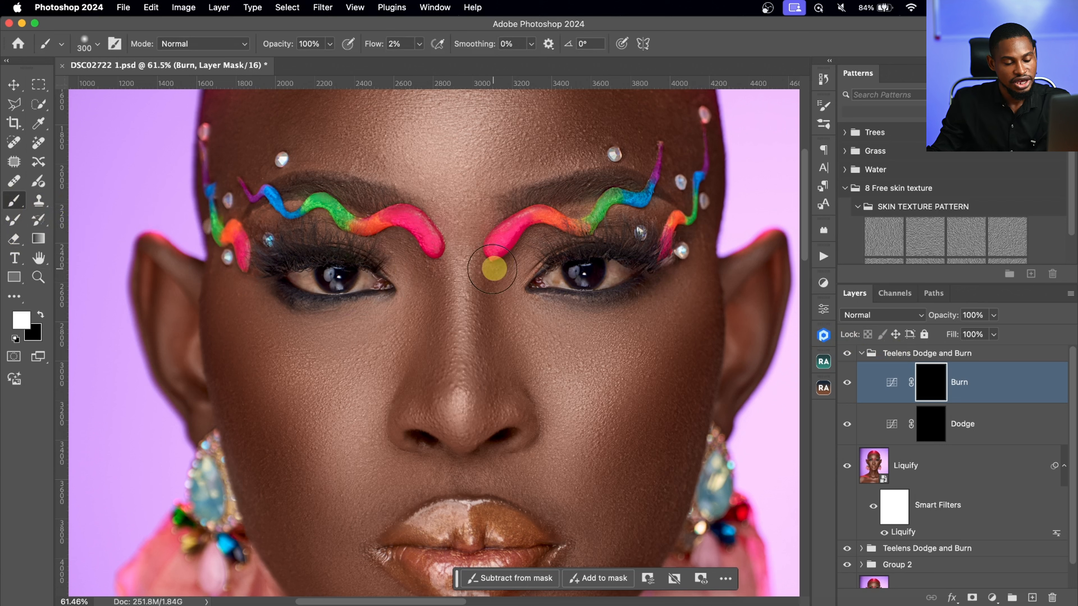
drag(387, 44, 346, 48)
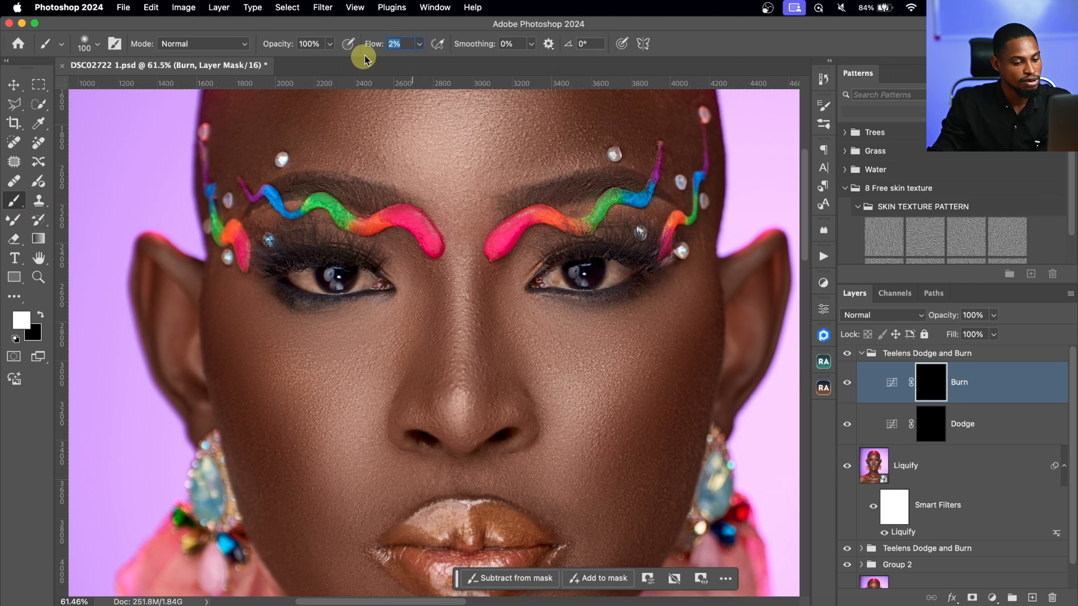
key(Return)
key(bracketleft)
key(bracketleft)
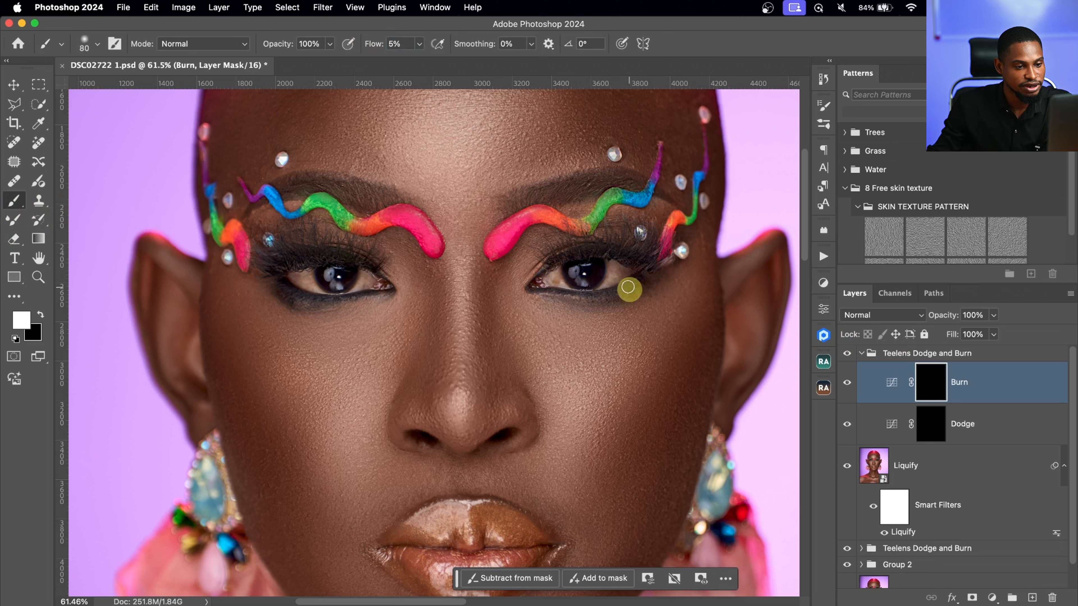
mouse_move(627, 286)
mouse_down()
mouse_move(543, 292)
mouse_move(617, 294)
mouse_up()
- Deepen the lower lash line, inner corner and upper lid of the model's left eye on the Burn mask, varying the small brush's size
key(bracketleft)
key(bracketleft)
key(bracketleft)
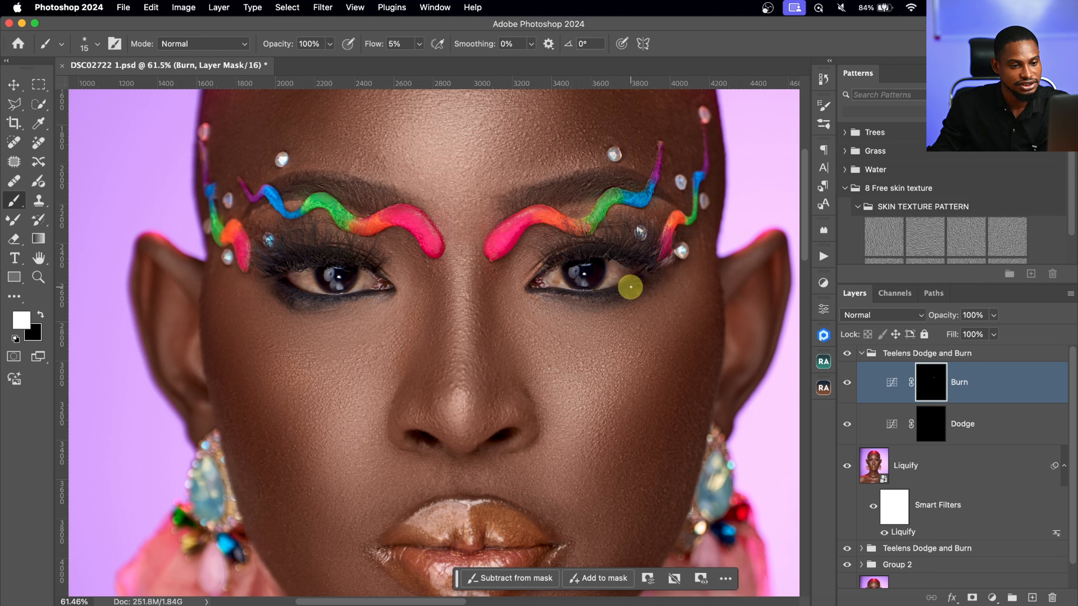
key(bracketright)
key(bracketright)
key(bracketright)
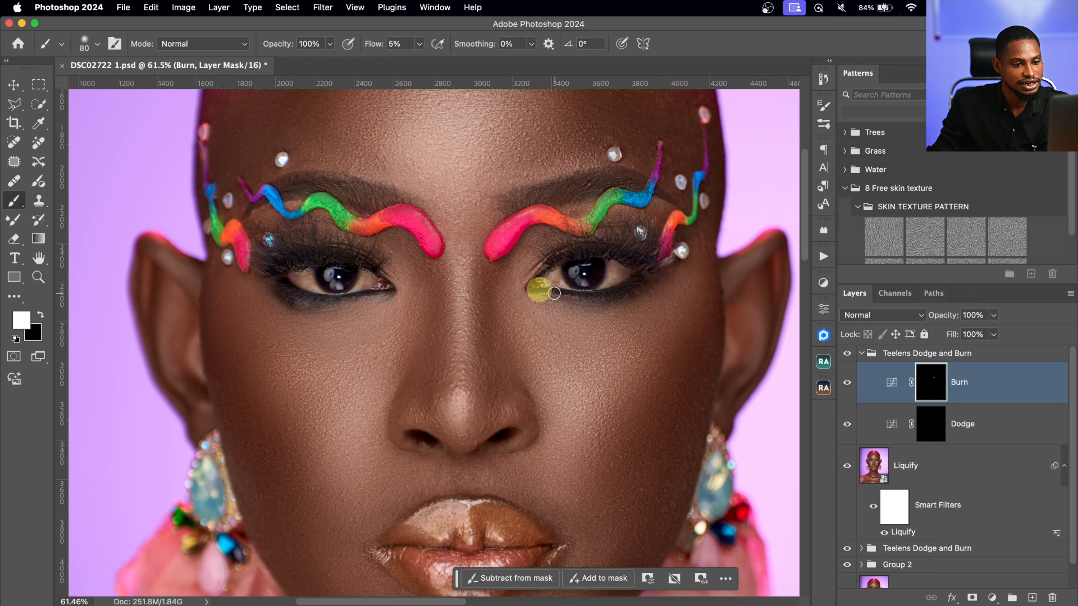
key(bracketright)
key(bracketright)
key(bracketright)
mouse_move(555, 263)
mouse_down()
mouse_move(592, 247)
mouse_move(647, 260)
mouse_move(577, 255)
mouse_move(649, 245)
mouse_move(565, 256)
mouse_up()
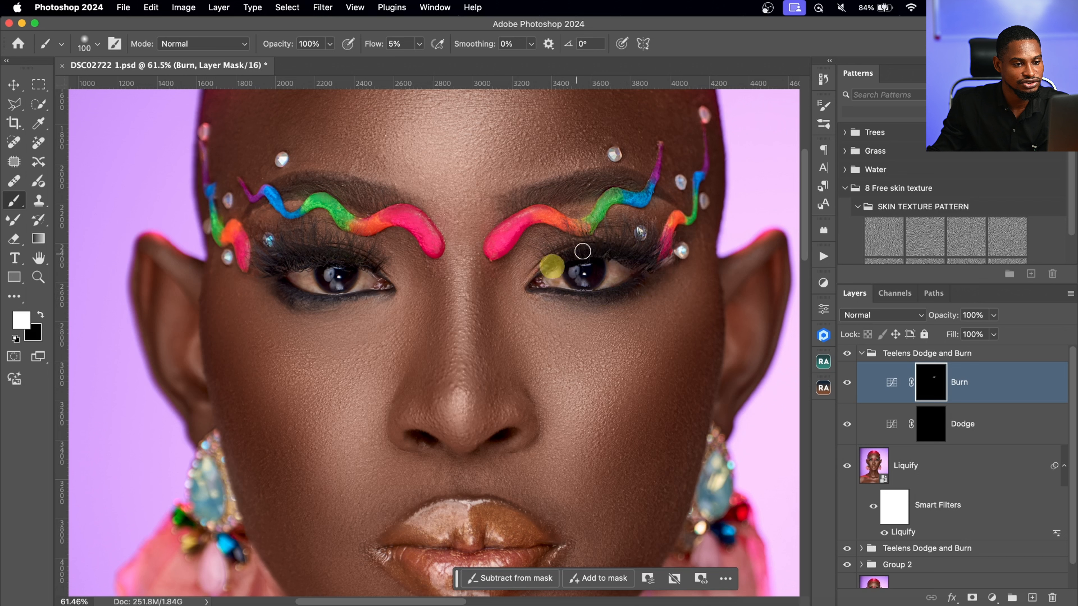
- Darken the lower lash line of the model's right eye on the Burn mask with a 70 px brush
key(bracketleft)
key(bracketleft)
key(bracketleft)
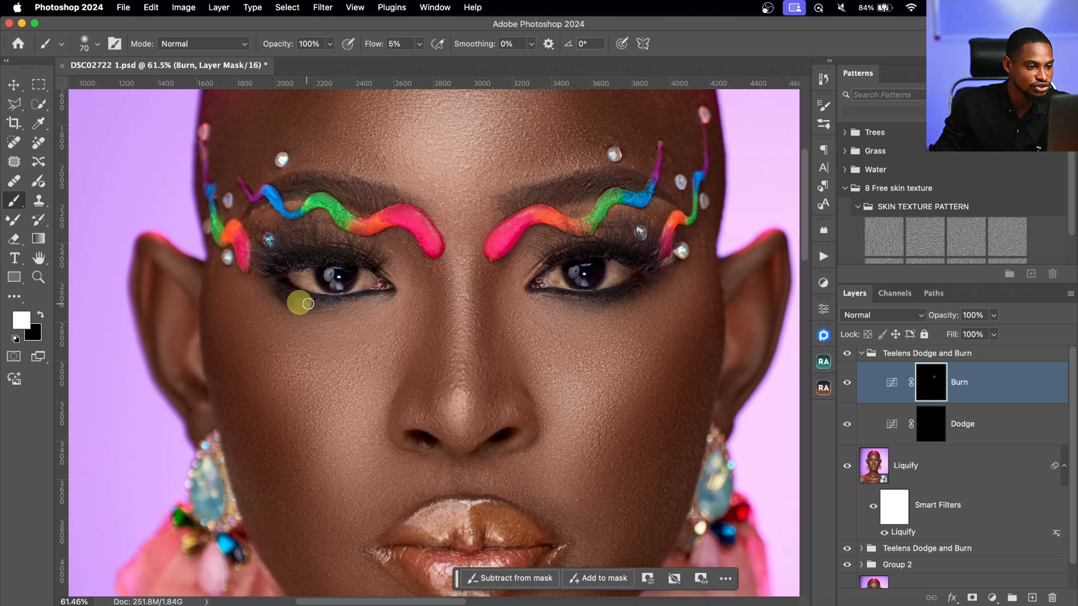
mouse_move(312, 304)
mouse_down()
mouse_move(363, 297)
mouse_move(296, 294)
mouse_move(333, 301)
mouse_move(299, 304)
mouse_move(361, 296)
mouse_move(287, 296)
mouse_move(293, 260)
mouse_move(281, 257)
mouse_move(316, 251)
mouse_move(360, 265)
mouse_move(295, 250)
mouse_move(352, 189)
mouse_up()
- Darken the inner ends of both eyebrows on the Burn mask with a white brush of 80 to 100 px
key(bracketright)
key(bracketright)
key(bracketleft)
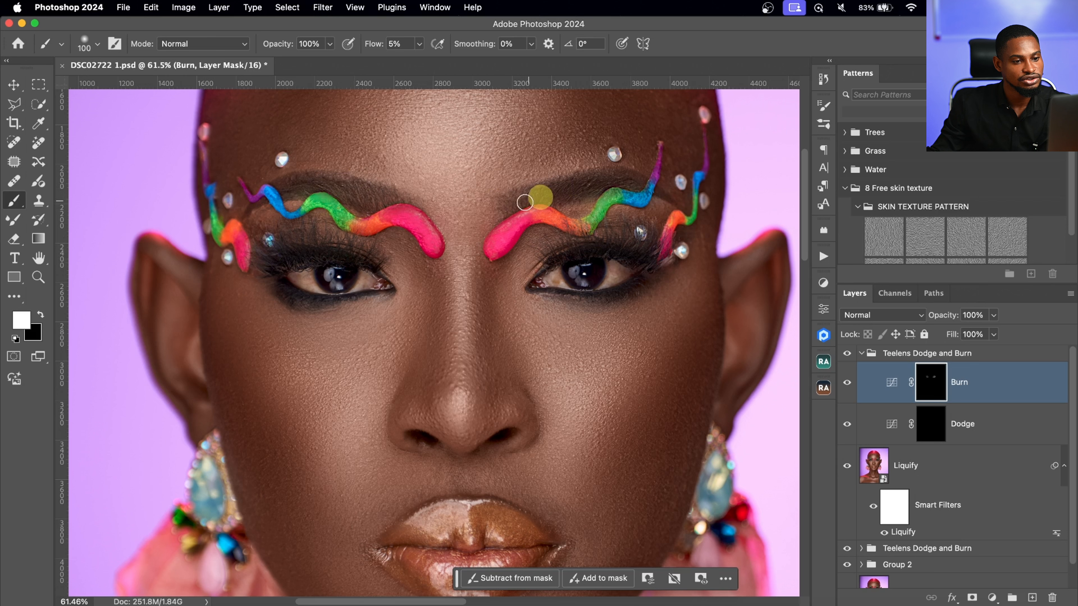
key(bracketleft)
key(bracketleft)
key(bracketleft)
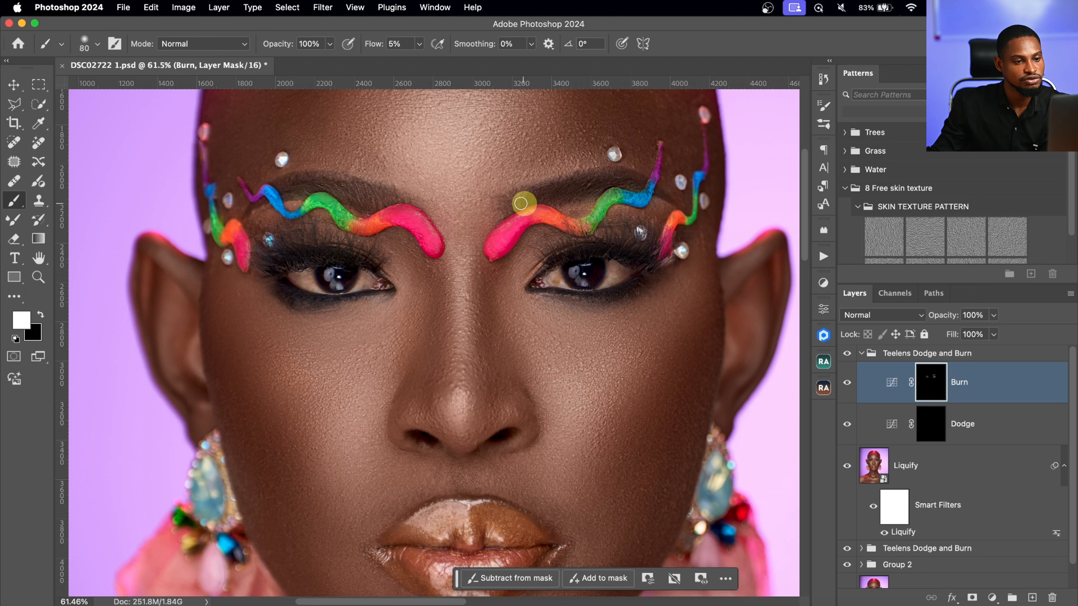
key(bracketright)
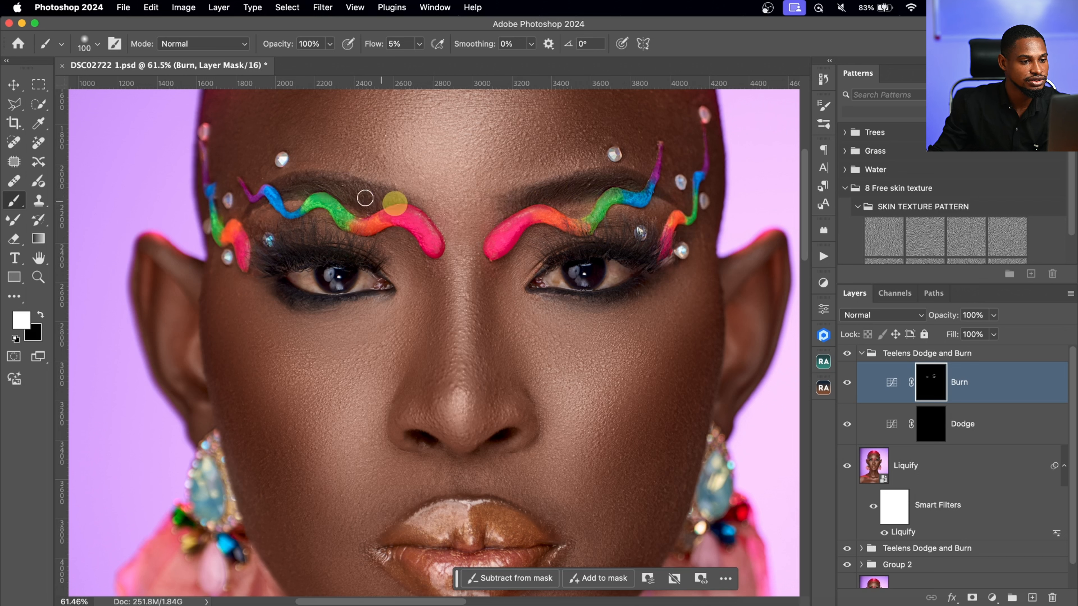
key(bracketleft)
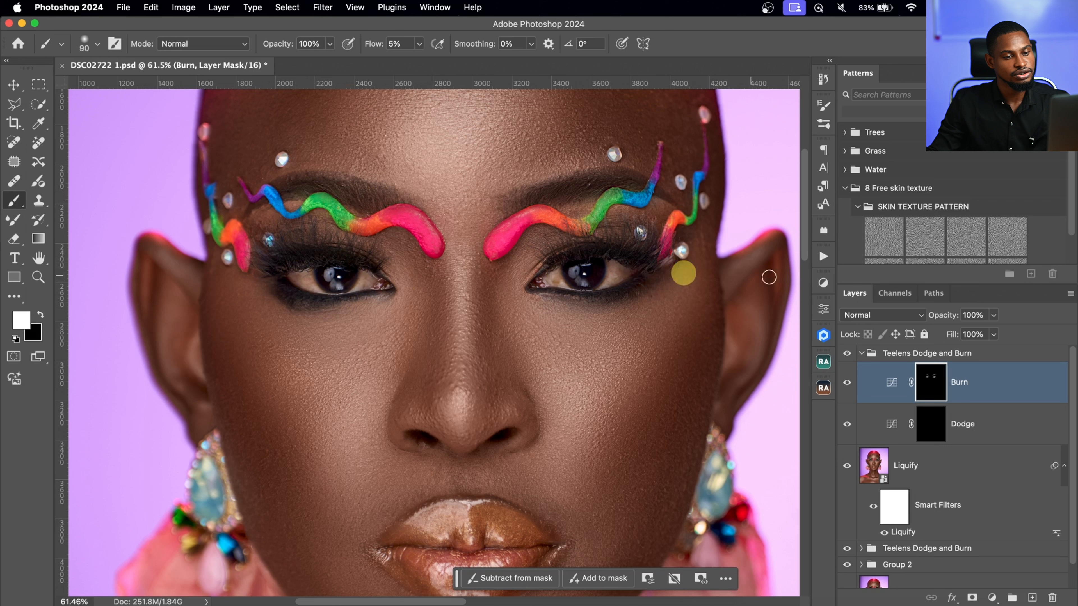
- Compare the eyes and eyebrows with the new Teelens Dodge and Burn group hidden and shown
click(848, 361)
click(848, 364)
click(848, 361)
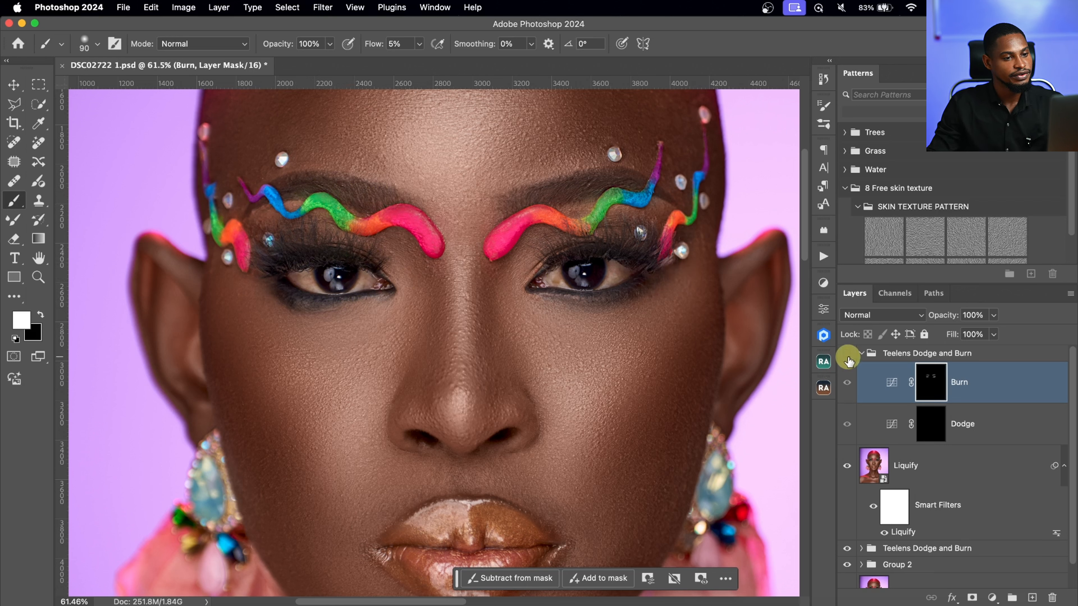
click(848, 360)
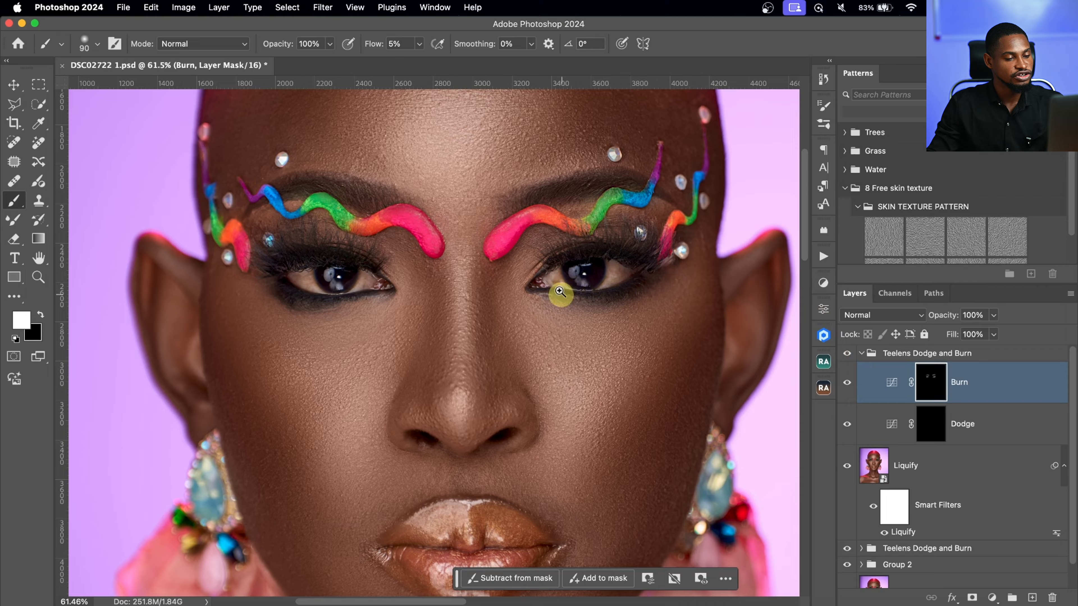
- Collapse the Teelens Dodge and Burn group and run the Eyes & Teeth Whitening action to add its masked group on top
key(z)
drag(558, 294, 534, 278)
scroll(594, 272, up, 3)
key(b)
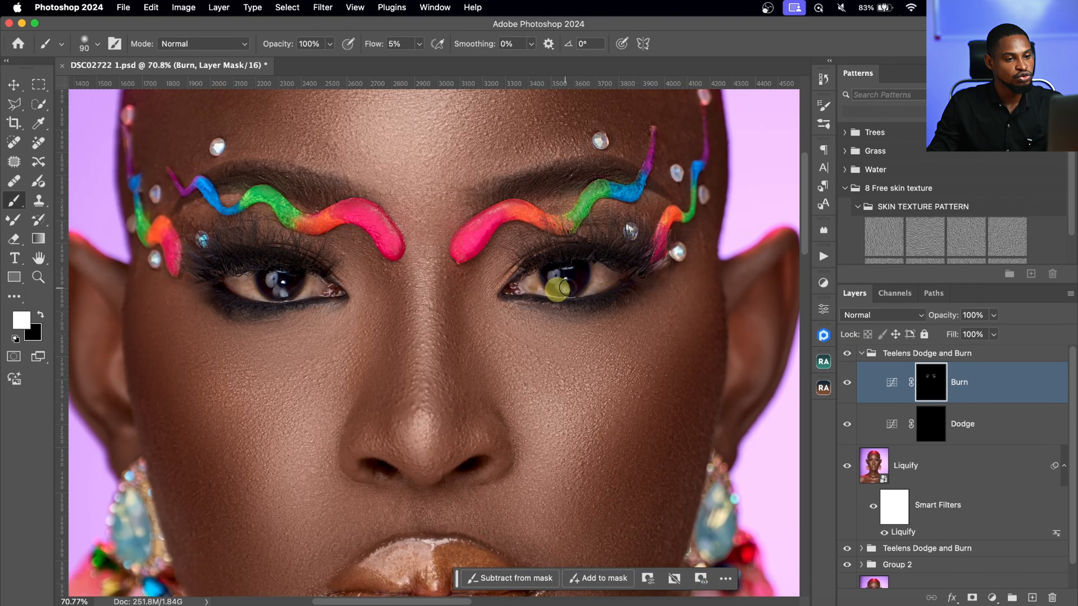
click(864, 358)
click(822, 256)
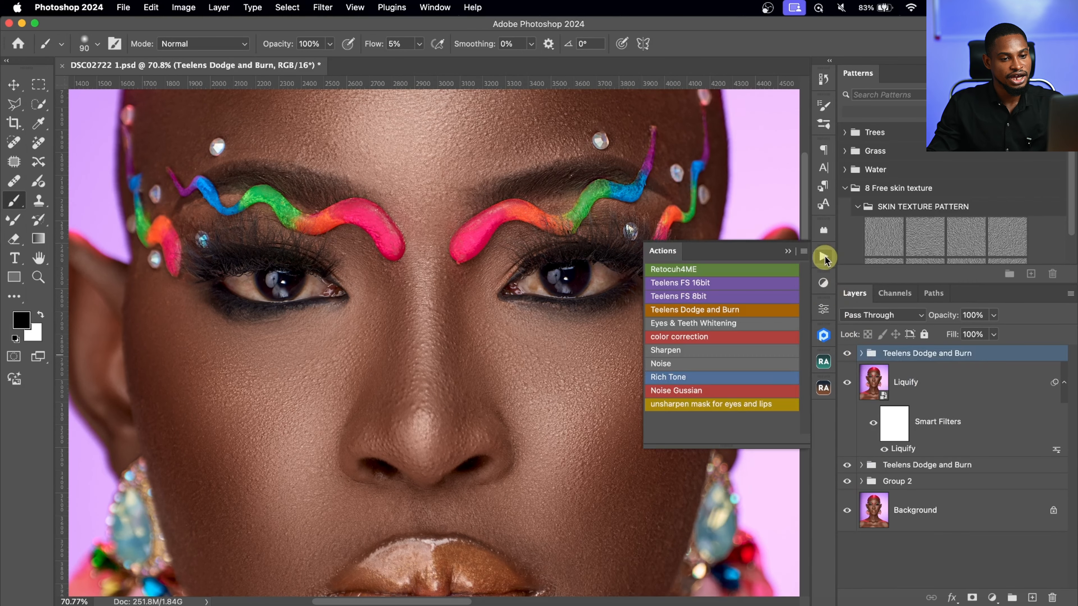
click(683, 323)
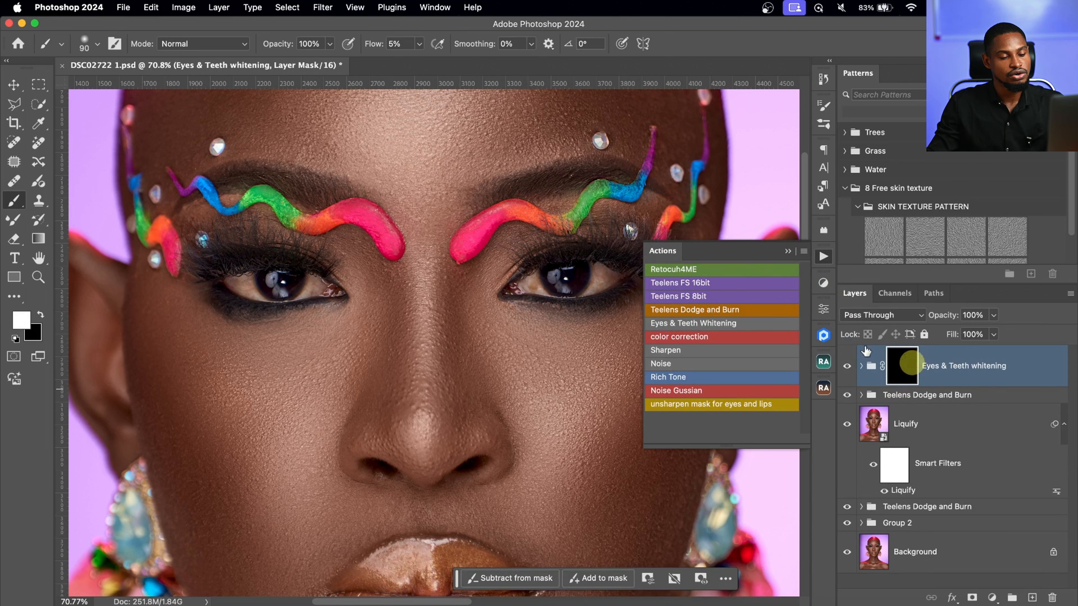
click(781, 254)
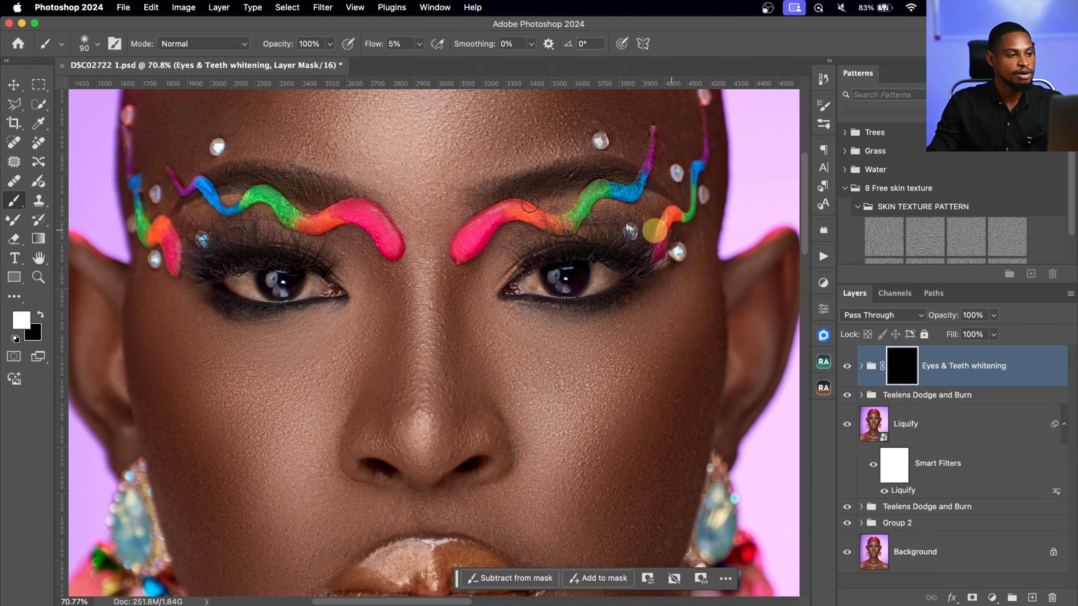
- Whiten the white of the model's right eye on the Eyes & Teeth whitening mask with a small white brush at 100% flow
click(420, 45)
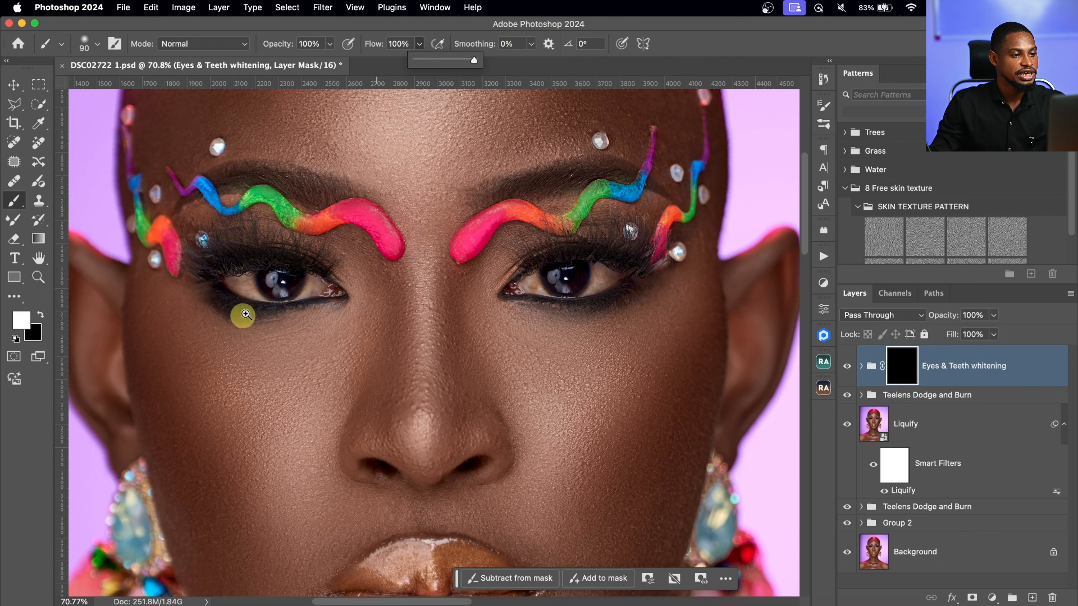
key(super+space)
drag(252, 284, 287, 281)
key(bracketleft)
key(bracketleft)
key(bracketleft)
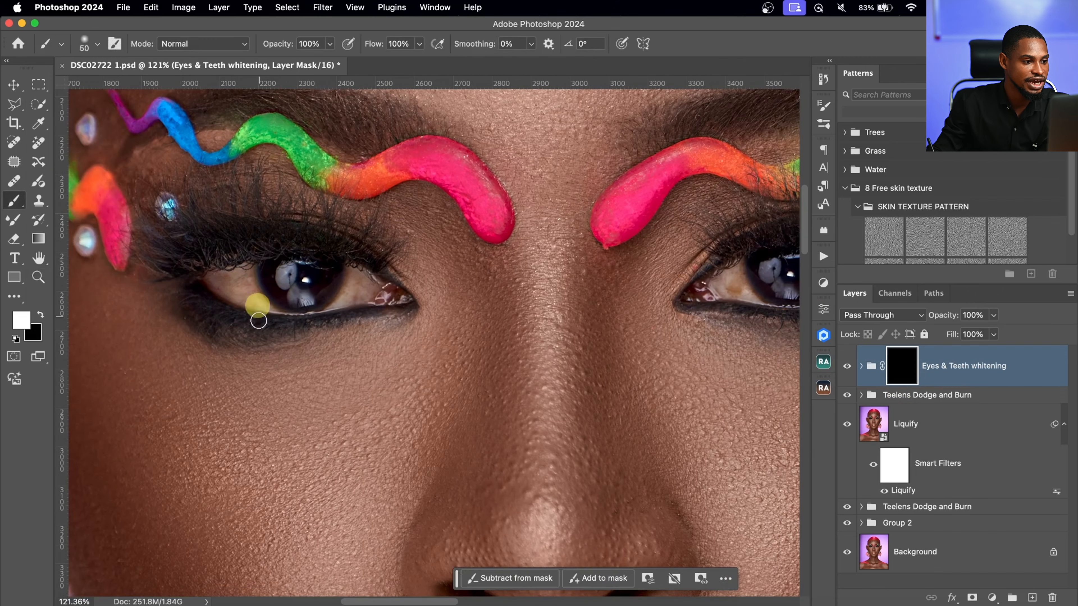
key(bracketleft)
drag(214, 275, 246, 268)
key(bracketleft)
- Whiten the white of the model's left eye on the same mask with a 35 px white brush
scroll(297, 304, right, 10)
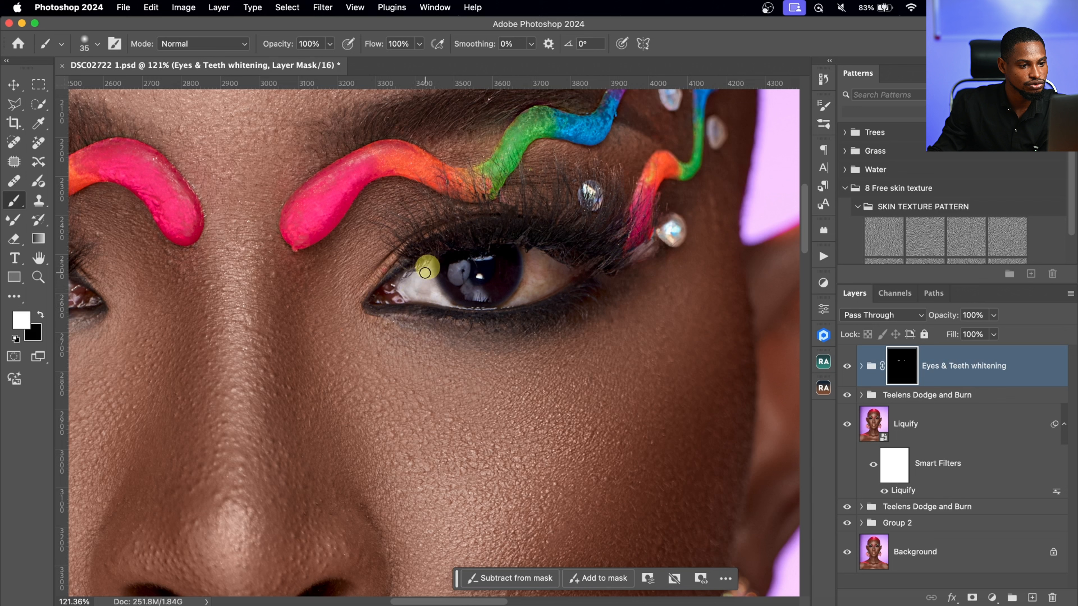
mouse_move(527, 257)
mouse_down()
mouse_move(564, 272)
mouse_move(556, 267)
mouse_move(526, 294)
mouse_move(547, 274)
mouse_move(535, 256)
mouse_move(526, 407)
mouse_move(563, 362)
mouse_move(593, 350)
mouse_move(520, 256)
mouse_move(509, 343)
mouse_move(534, 408)
mouse_move(585, 396)
mouse_move(478, 397)
mouse_move(579, 350)
mouse_move(539, 393)
mouse_move(571, 342)
mouse_up()
key(x)
key(x)
click(16, 239)
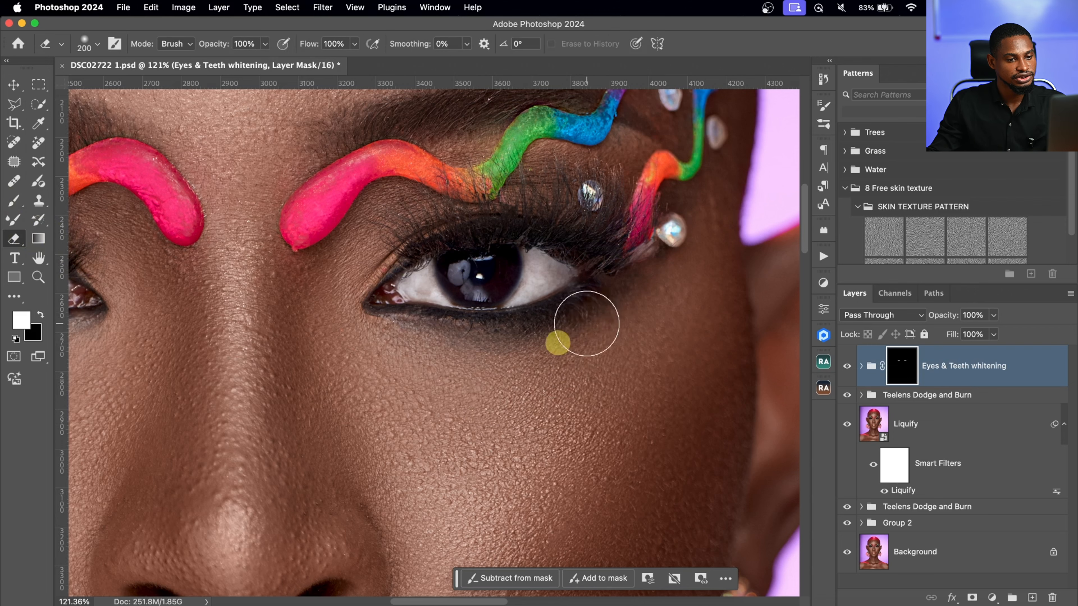
- Compare both eyes with the Eyes & Teeth whitening group hidden and shown
key(z)
mouse_move(473, 307)
mouse_down()
mouse_move(333, 308)
mouse_move(389, 304)
mouse_up()
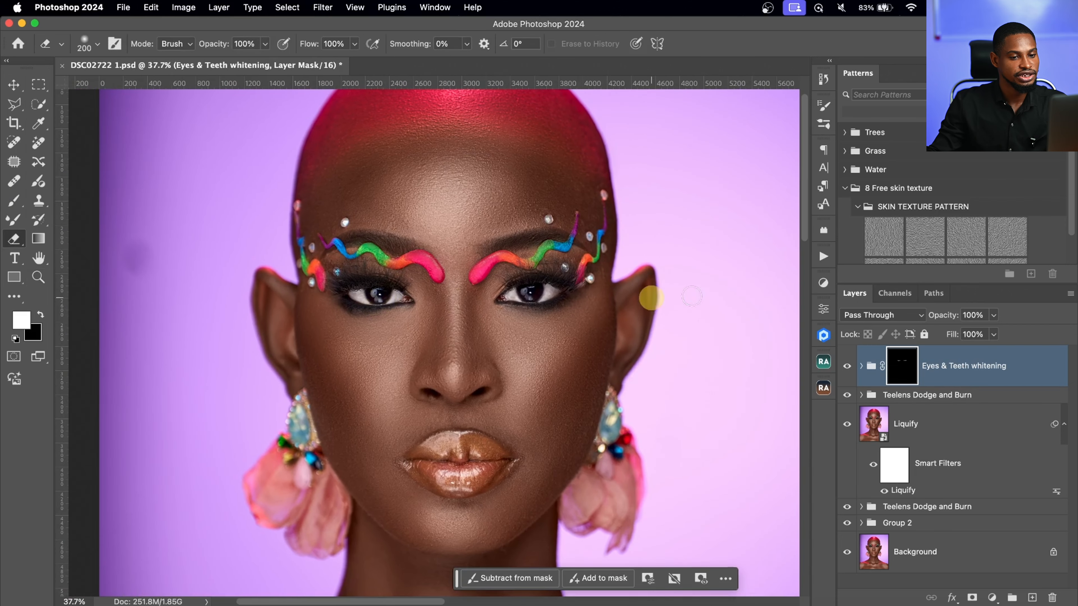
click(848, 366)
click(847, 366)
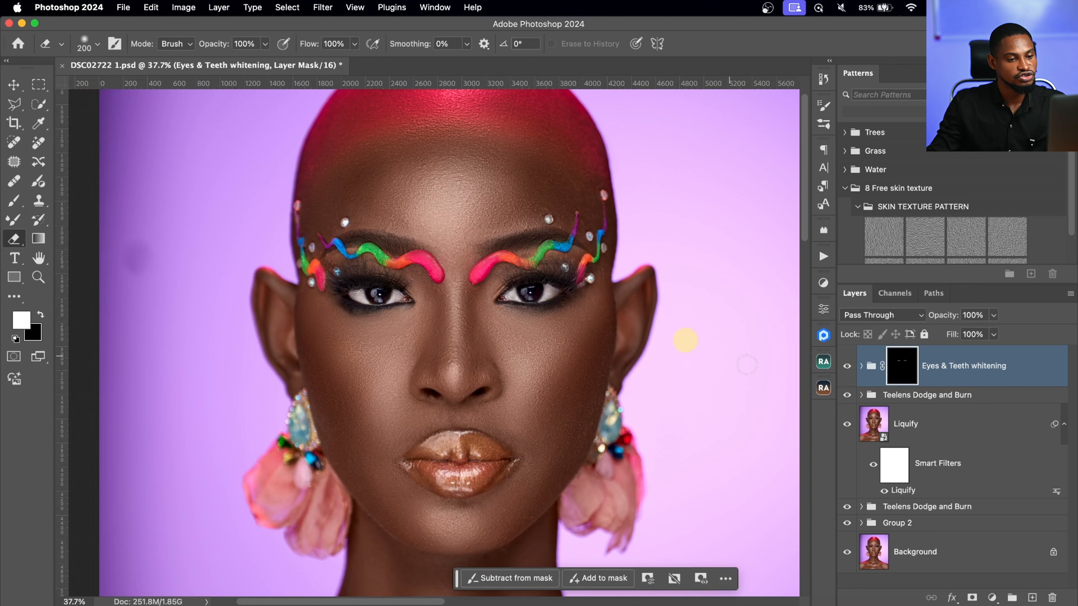
- Lower the Eyes & Teeth whitening group's opacity to 70% and check the eyes up close and on the whole face
click(993, 315)
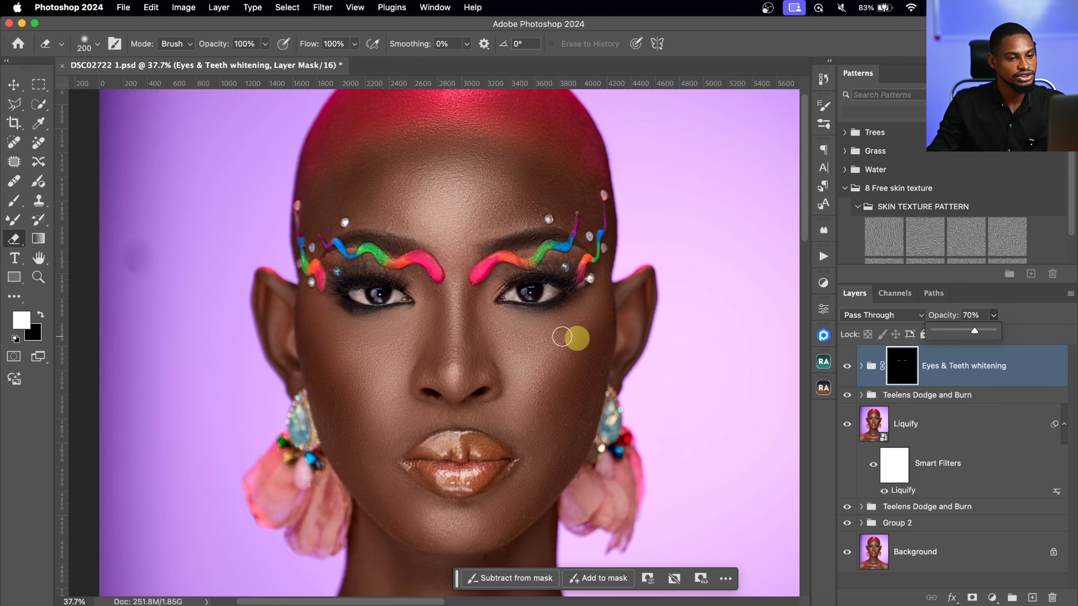
scroll(551, 323, right, 5)
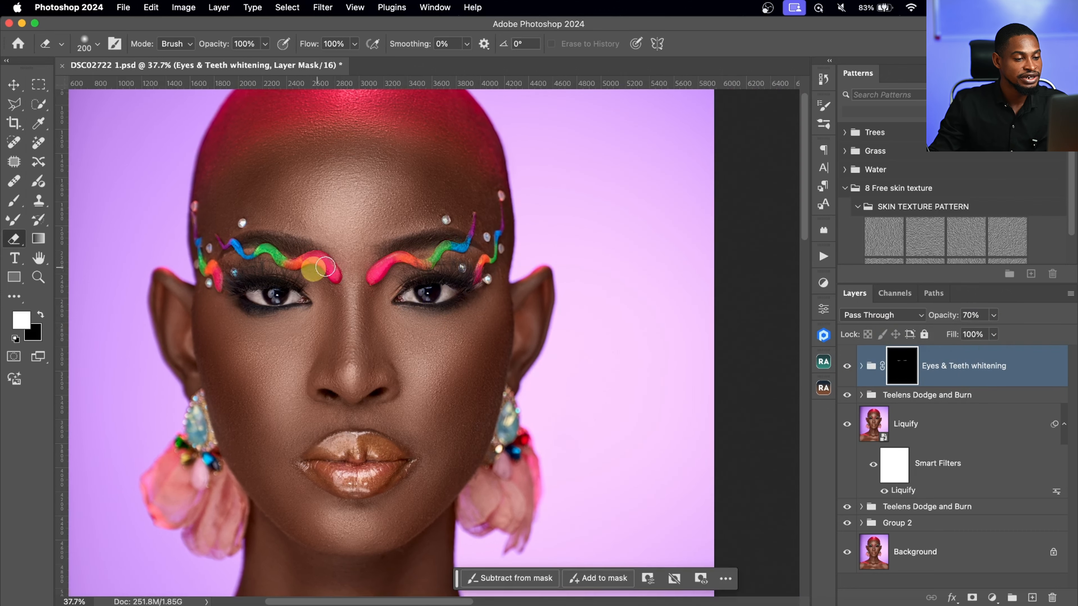
key(z)
drag(447, 305, 493, 301)
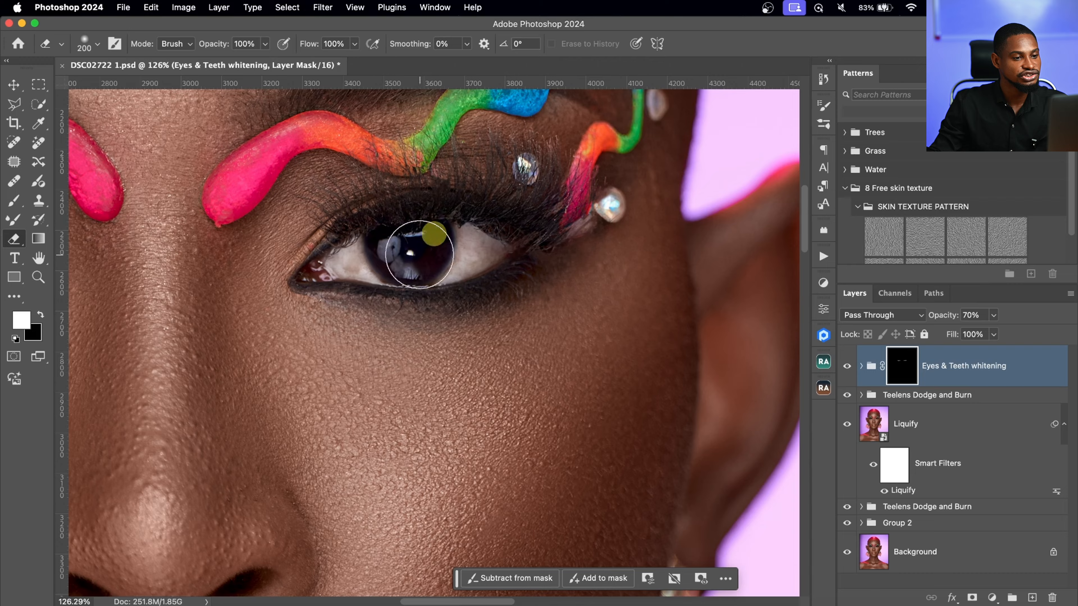
key(z)
drag(421, 294, 411, 284)
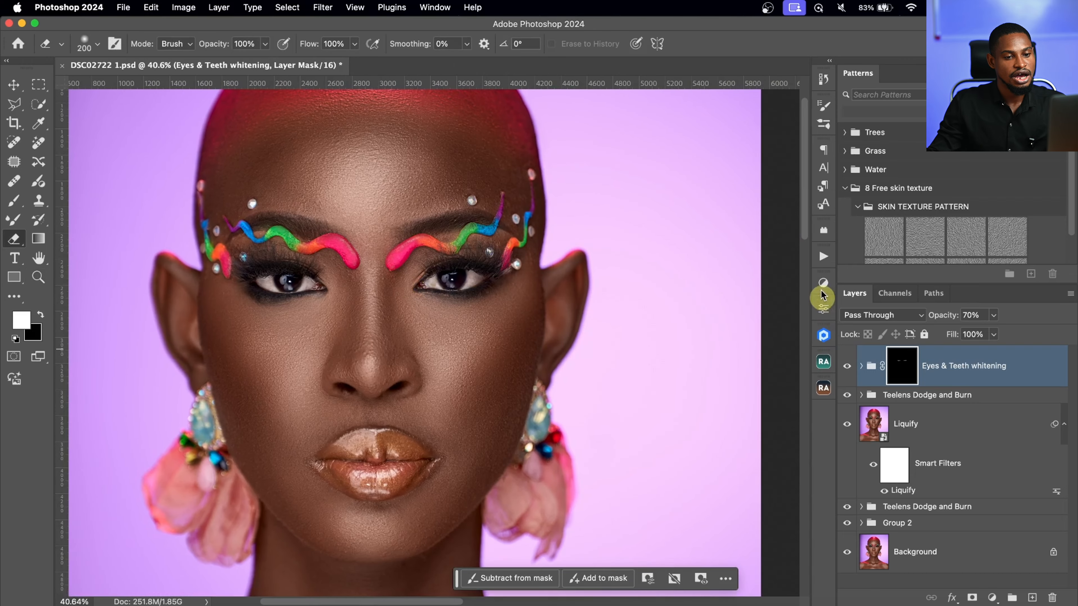
- Add a Curves adjustment layer above the whitening group, apply the Lighter (RGB) preset and raise its midtones further
click(824, 286)
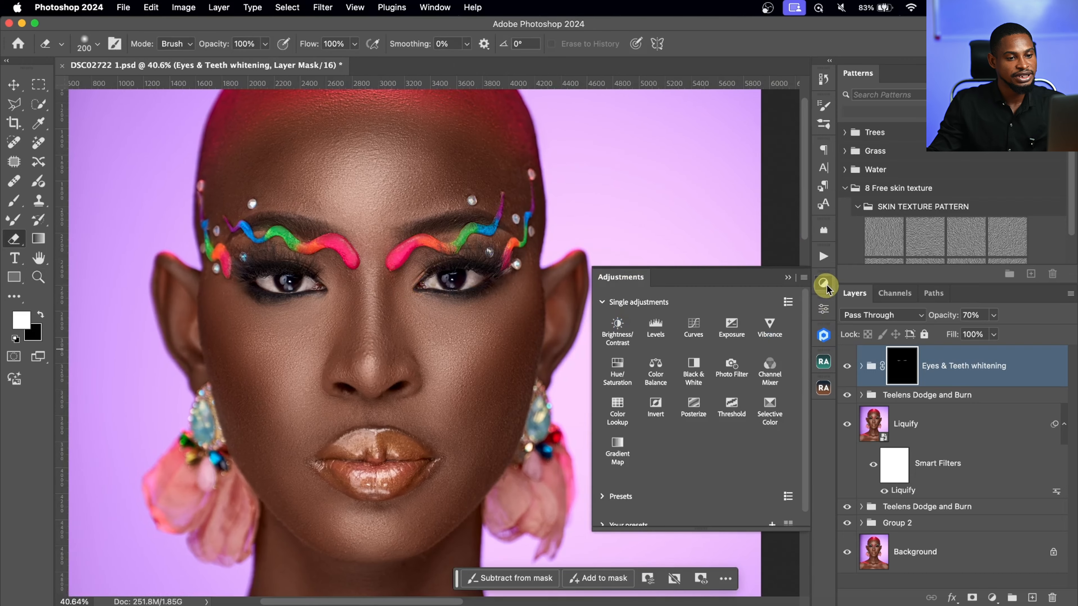
click(694, 328)
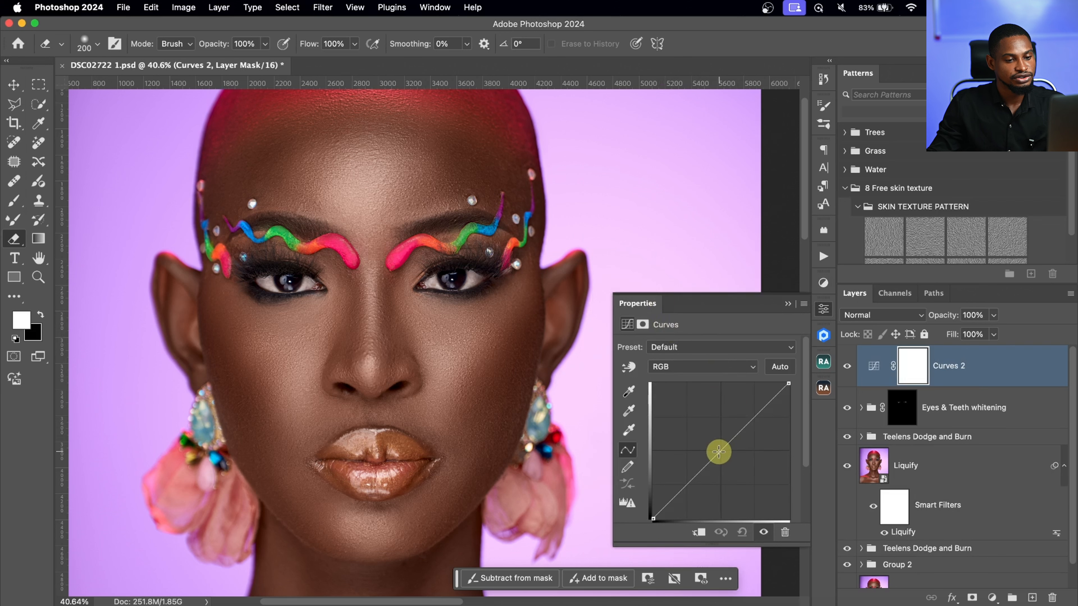
drag(707, 439, 705, 429)
click(743, 532)
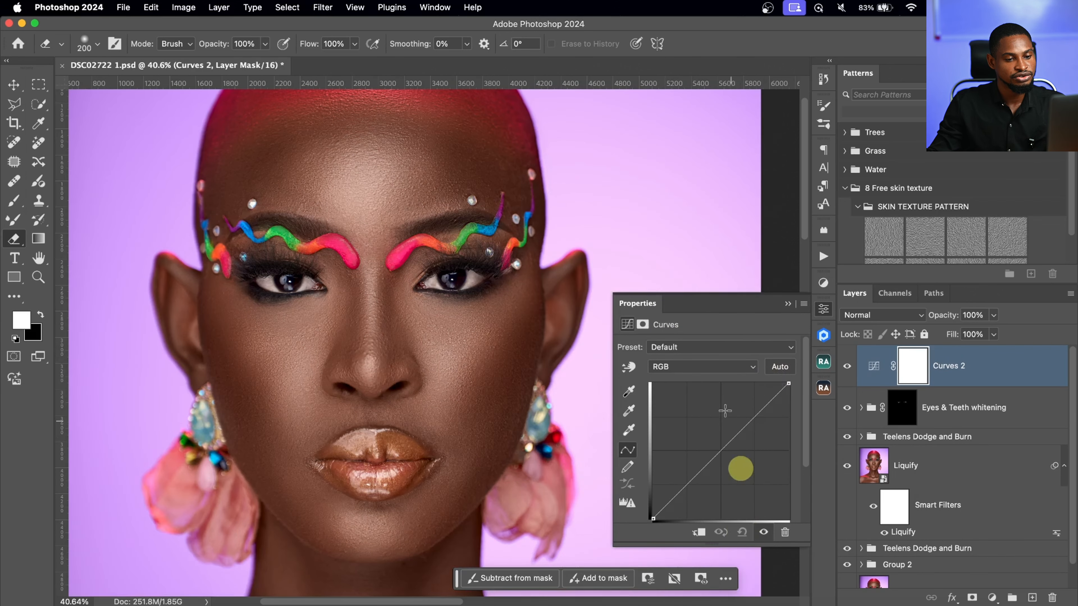
click(688, 347)
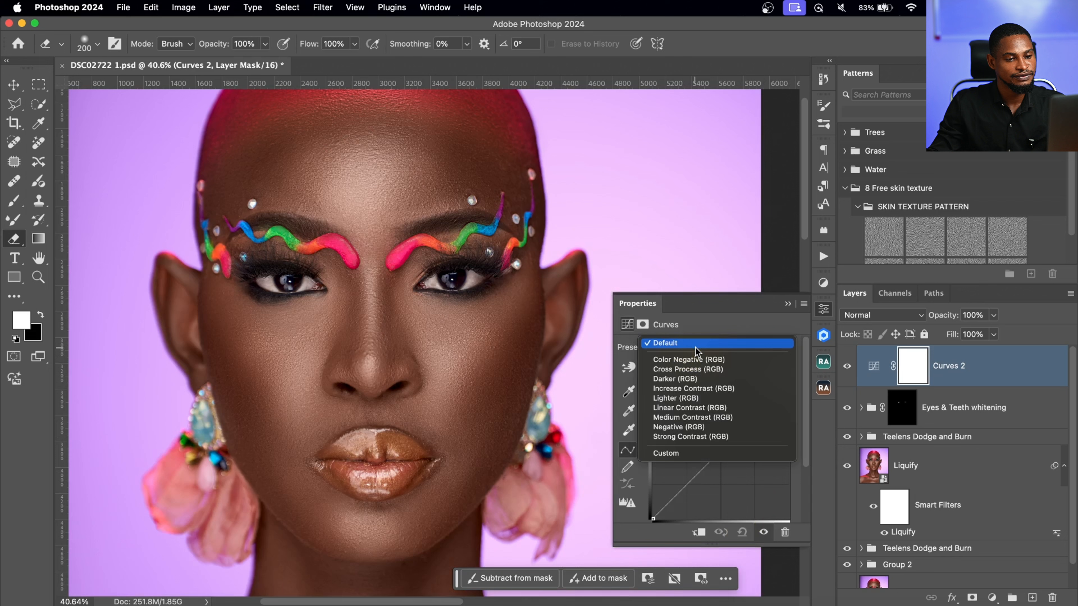
click(693, 399)
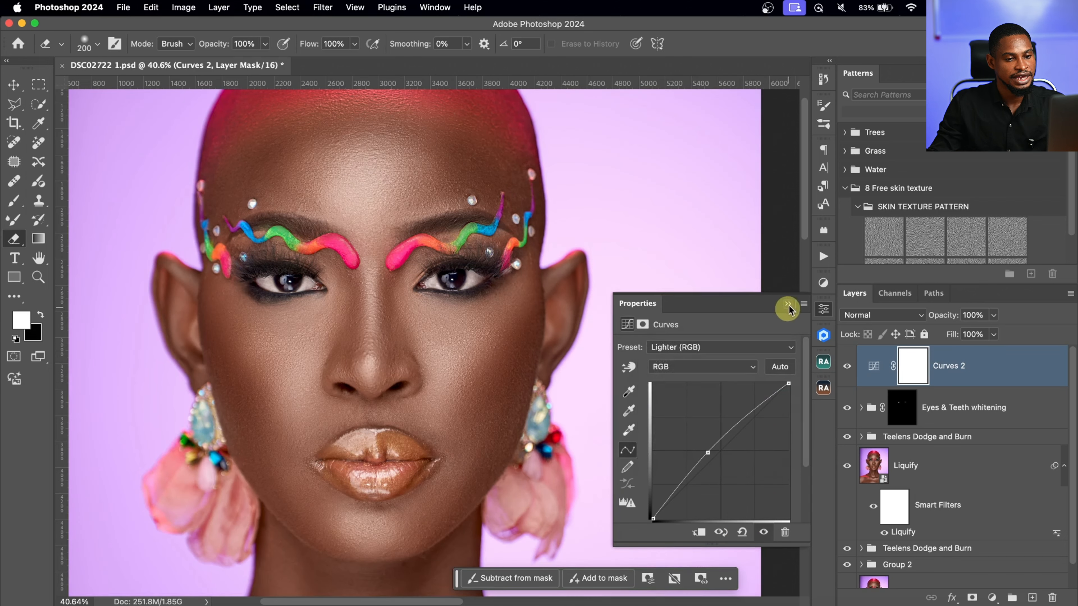
drag(715, 443, 701, 443)
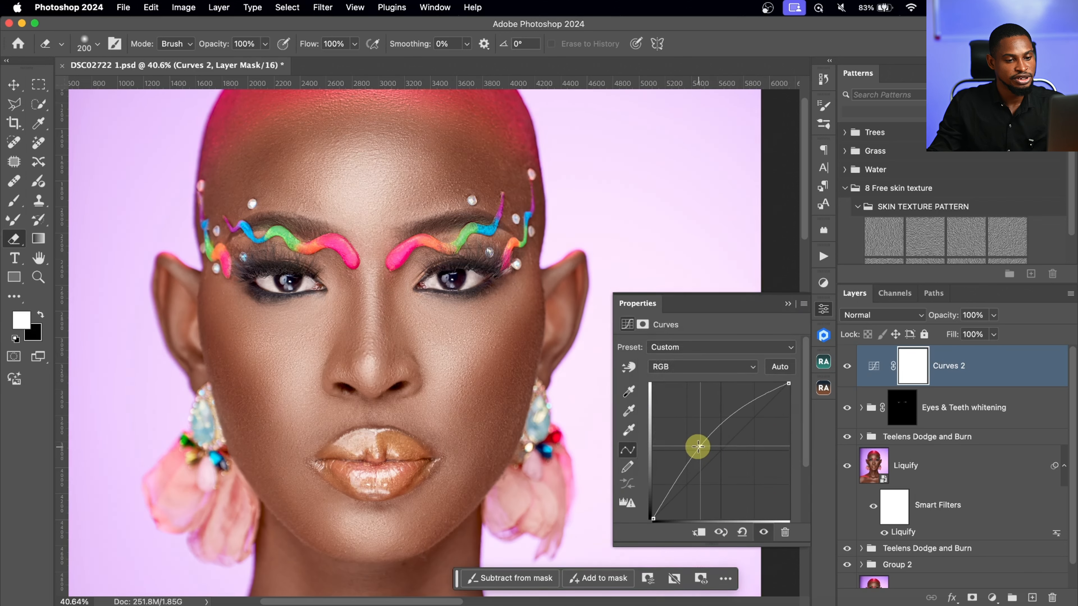
click(788, 303)
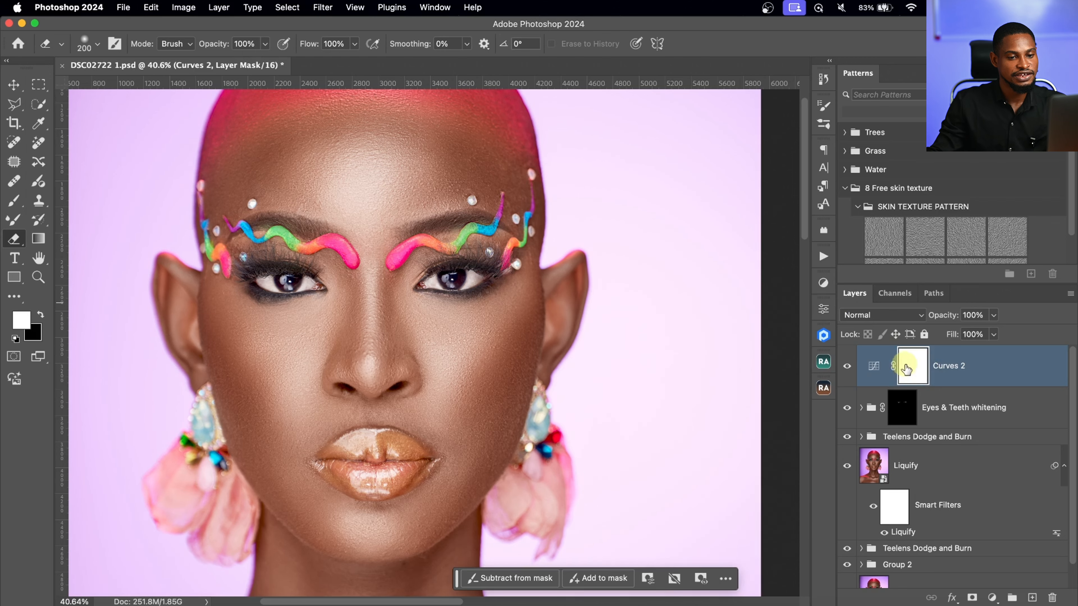
- Invert the Curves layer's mask to black to hide the brightening
key(super+i)
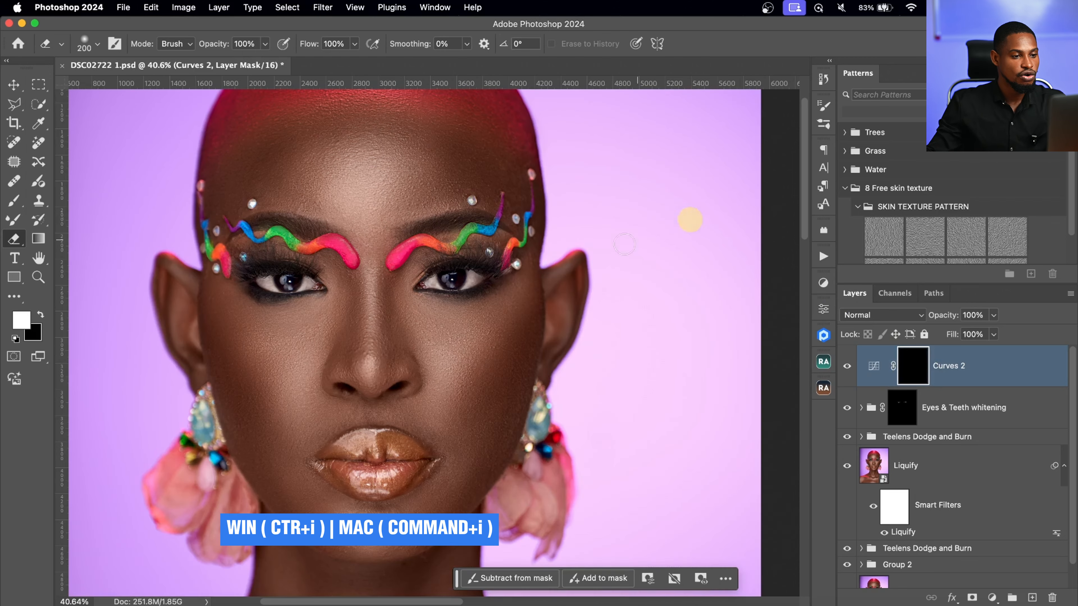
key(z)
mouse_move(481, 290)
mouse_down()
mouse_move(520, 284)
mouse_move(503, 241)
mouse_up()
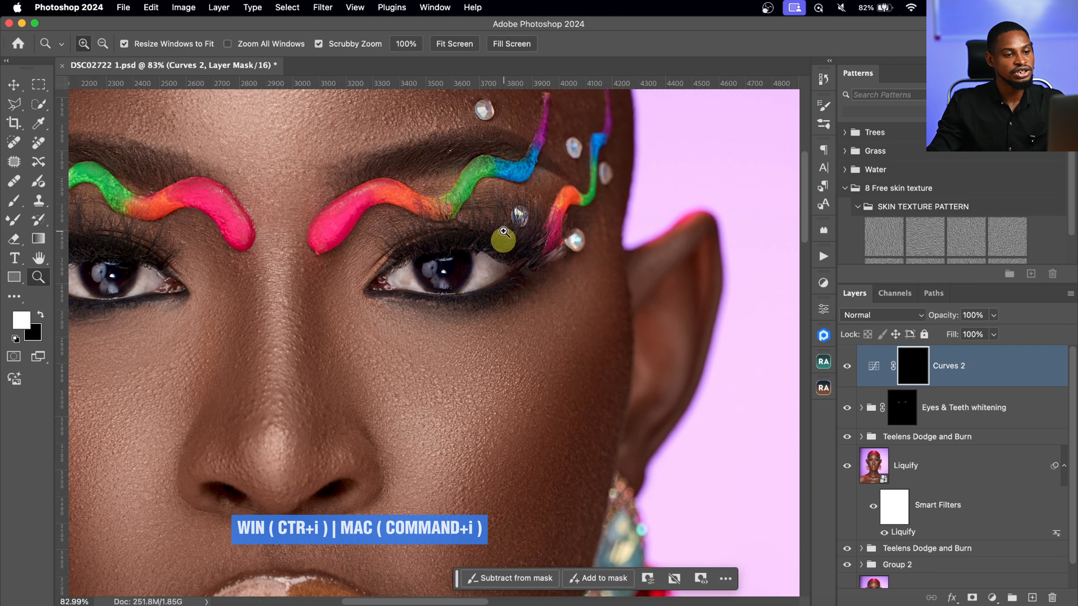
key(e)
key(bracketleft)
key(bracketleft)
key(bracketleft)
key(bracketleft)
key(bracketleft)
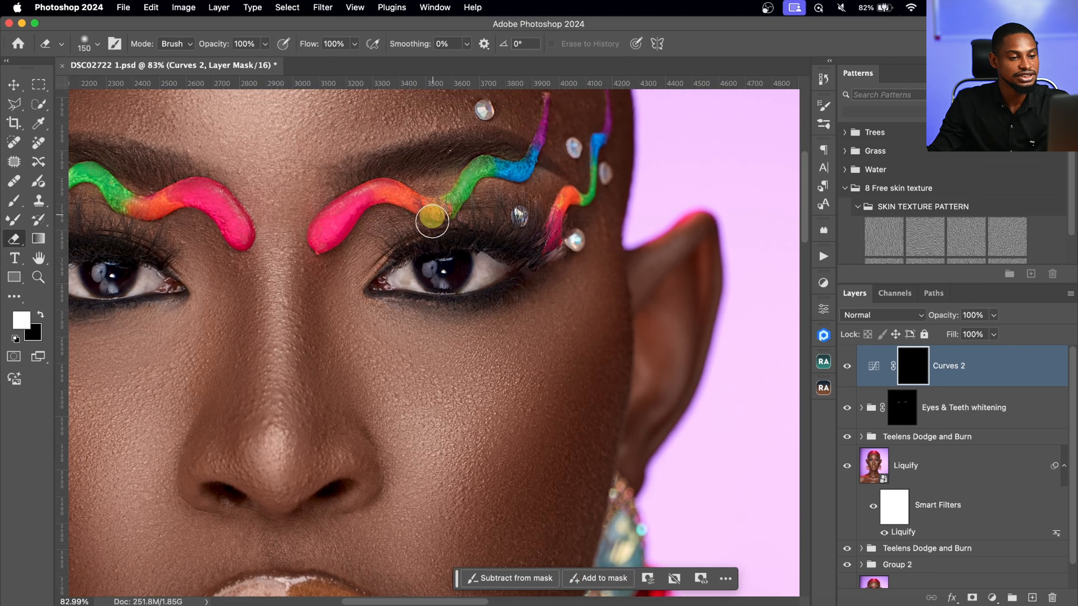
key(bracketleft)
key(bracketleft)
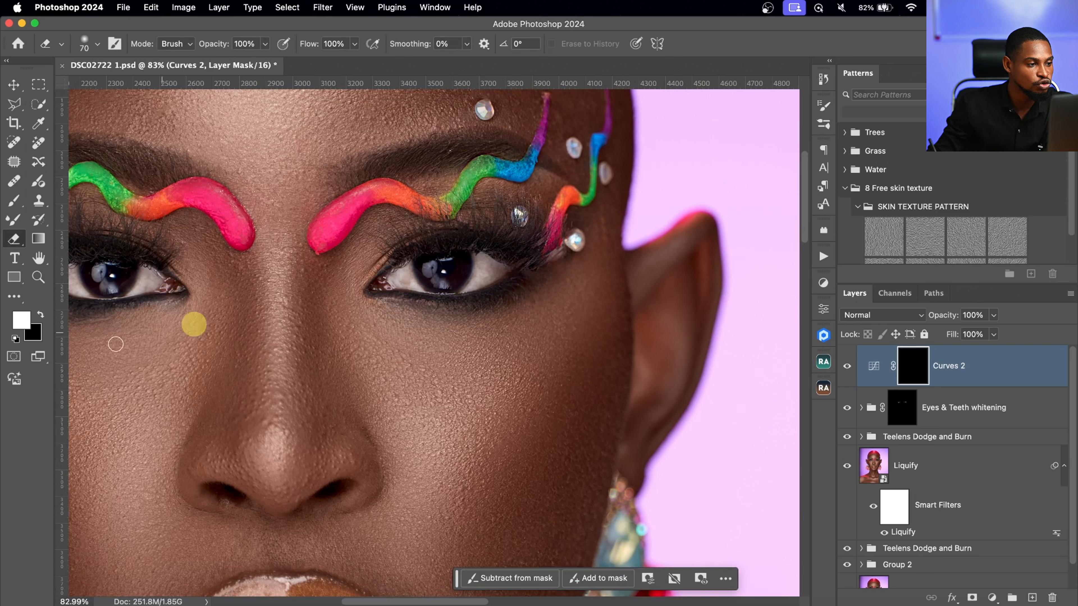
- Brighten the reflections in both irises on the Curves mask with a white brush of 15 to 40 px at 100% flow
click(13, 204)
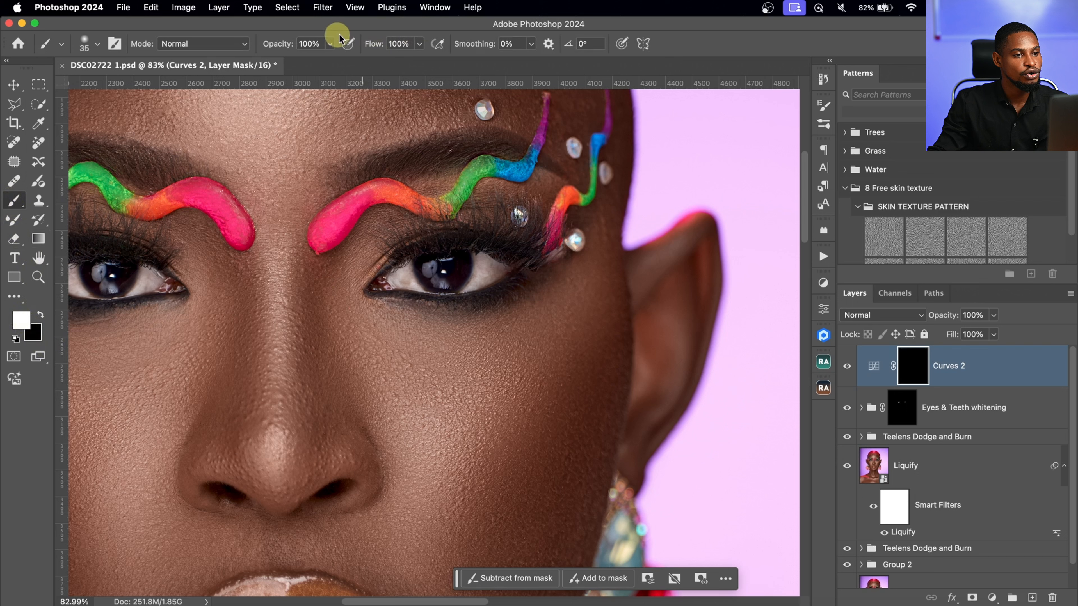
key(bracketleft)
key(bracketleft)
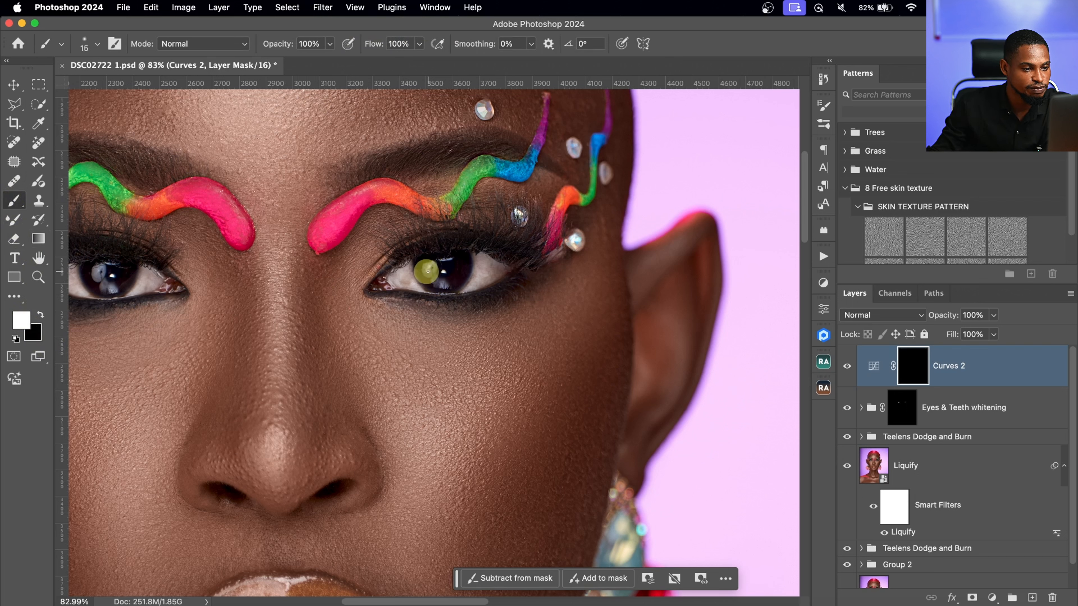
drag(429, 270, 441, 283)
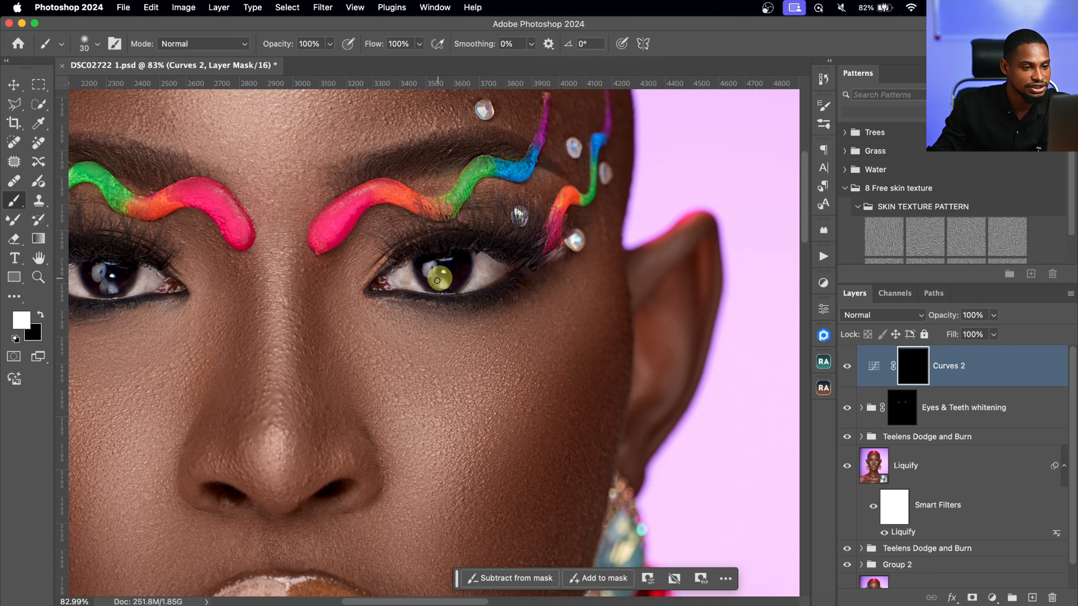
key(bracketright)
scroll(357, 276, left, 10)
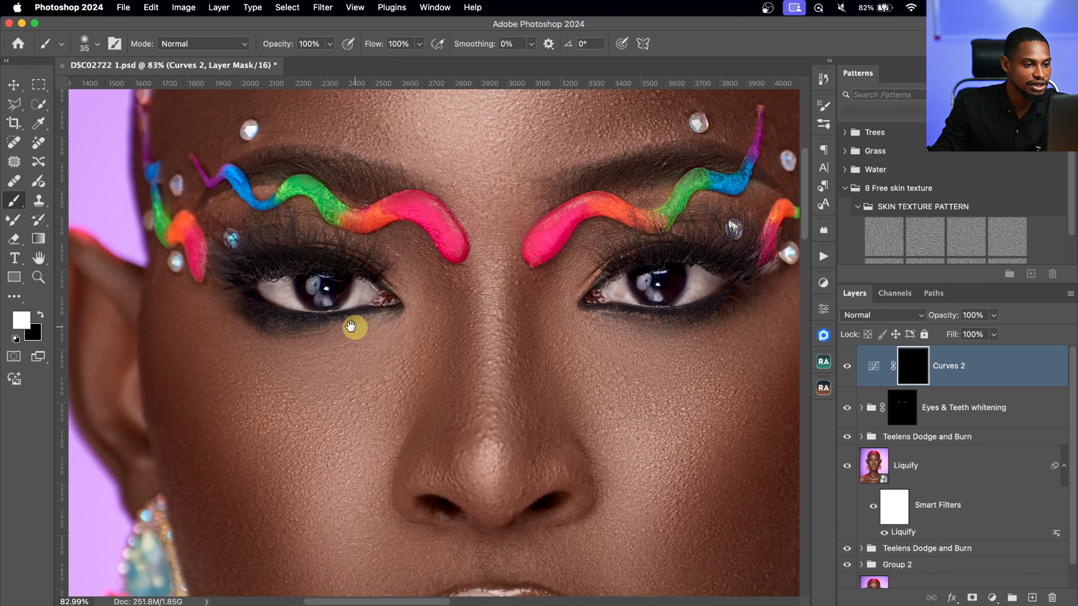
key(bracketright)
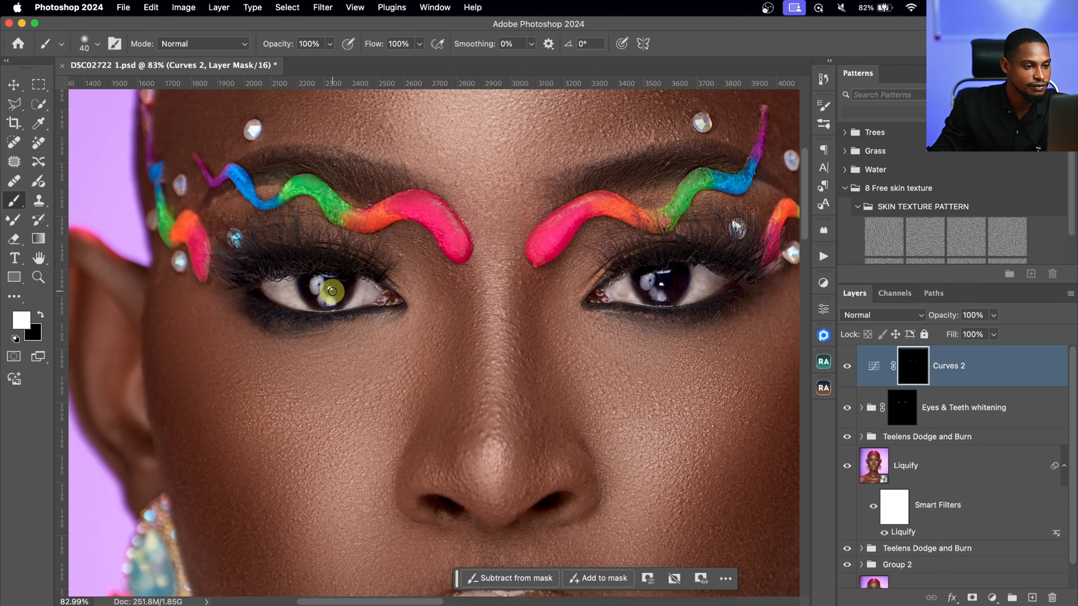
- Compare the irises with the Curves brightening hidden and shown
click(847, 367)
click(848, 368)
click(849, 370)
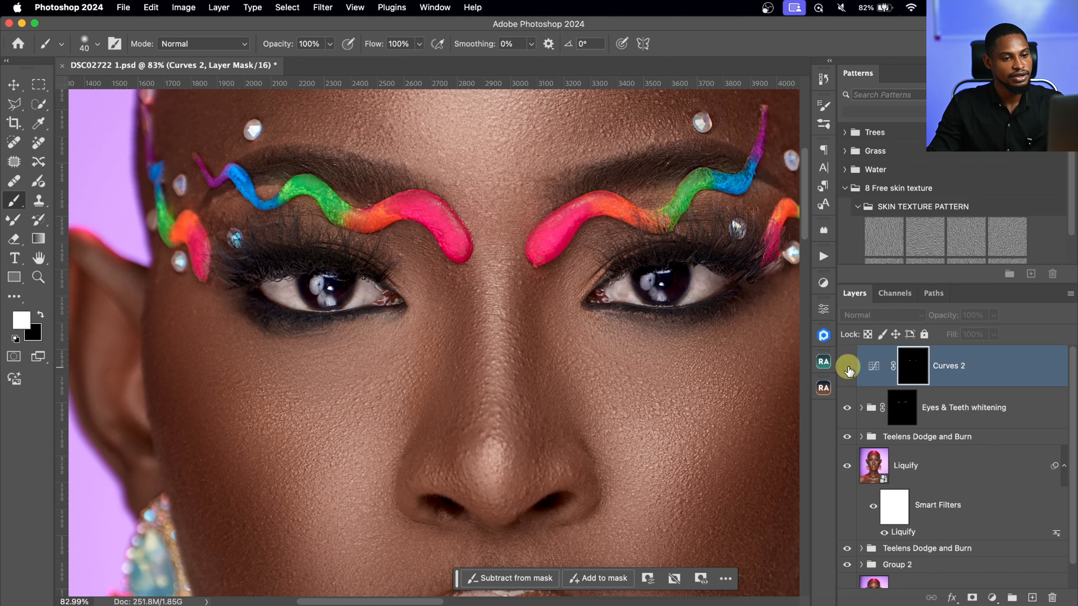
- Add a new empty layer above the Curves 2 layer and choose the Remove tool
drag(661, 296, 708, 296)
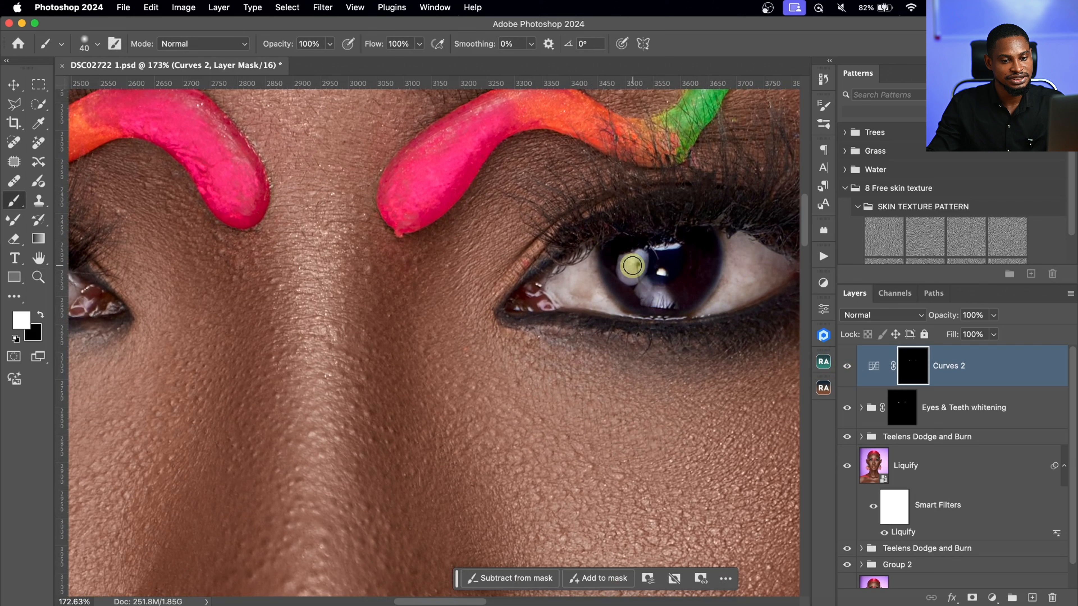
click(1031, 598)
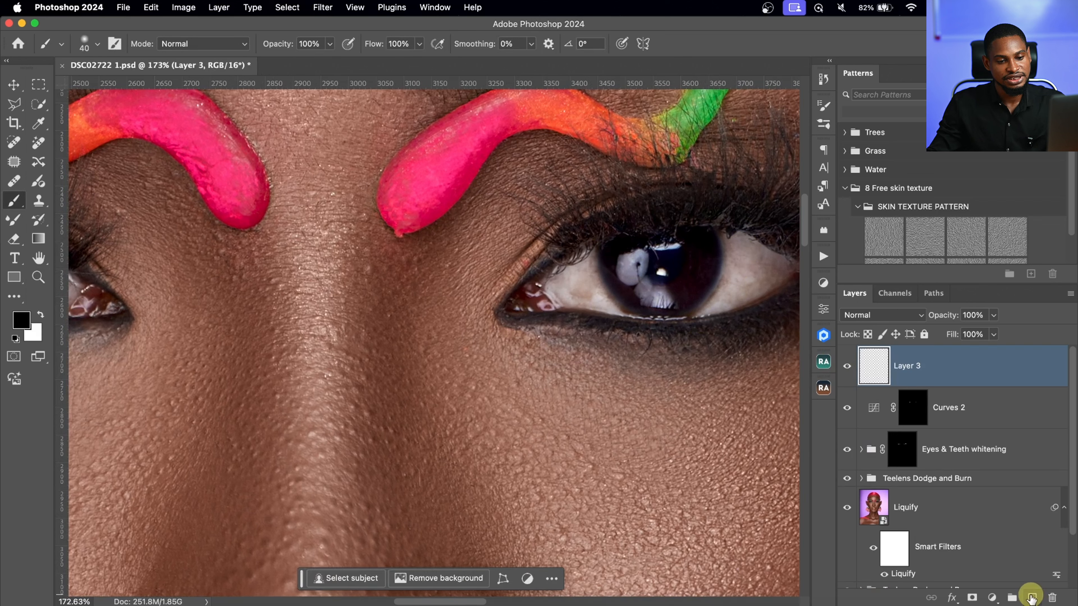
key(super+z)
key(x)
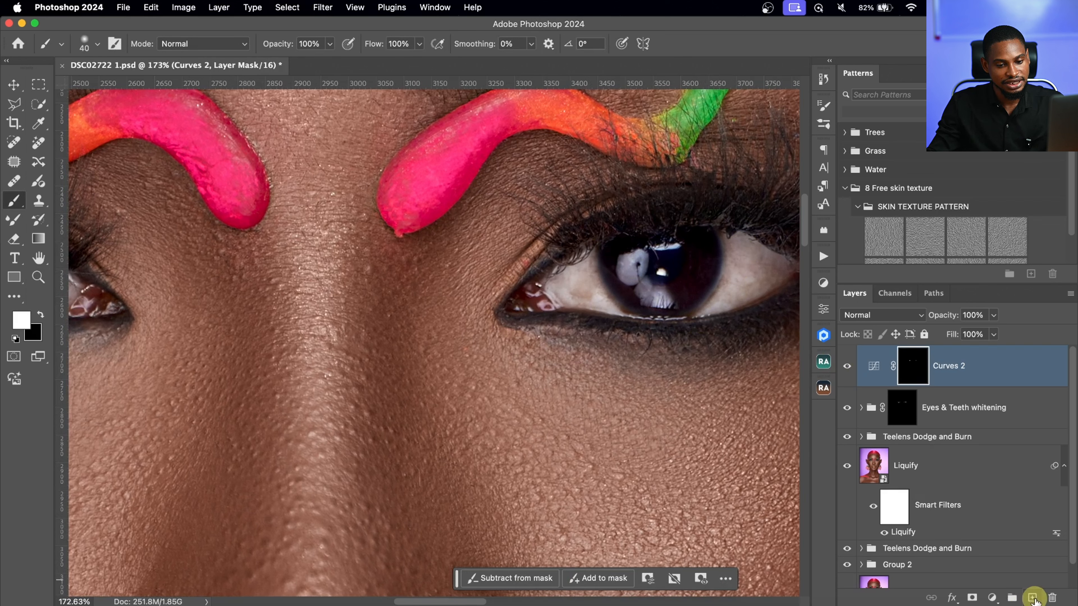
click(1032, 598)
key(x)
click(38, 143)
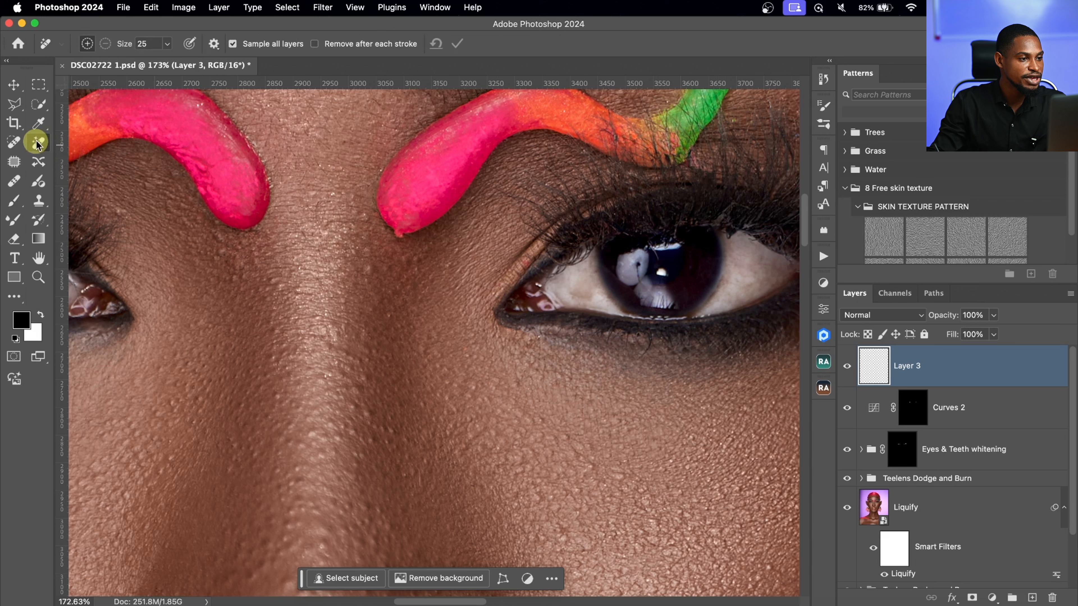
- Mark the veins and blemishes in the white of the first eye with the Remove tool at 9 px
key(bracketleft)
key(bracketleft)
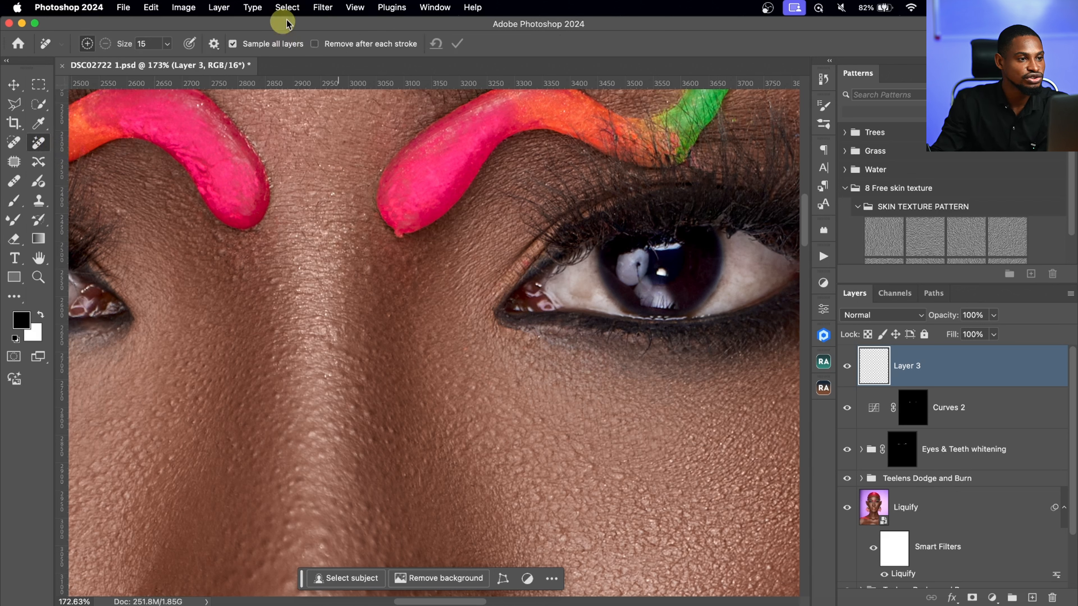
key(bracketleft)
key(bracketleft)
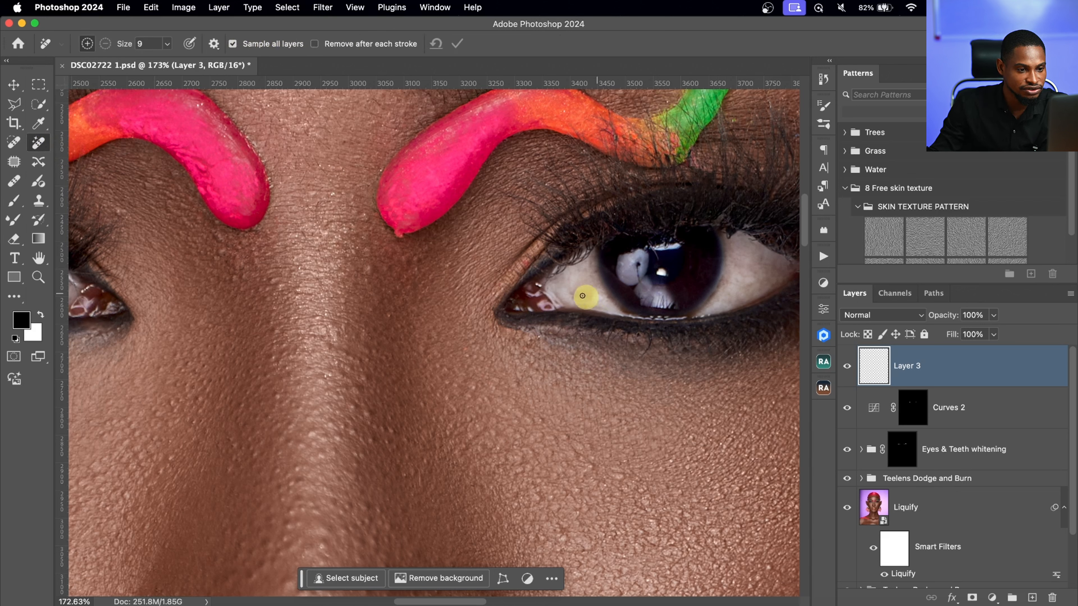
mouse_move(585, 294)
mouse_down()
mouse_move(592, 272)
mouse_move(599, 283)
mouse_up()
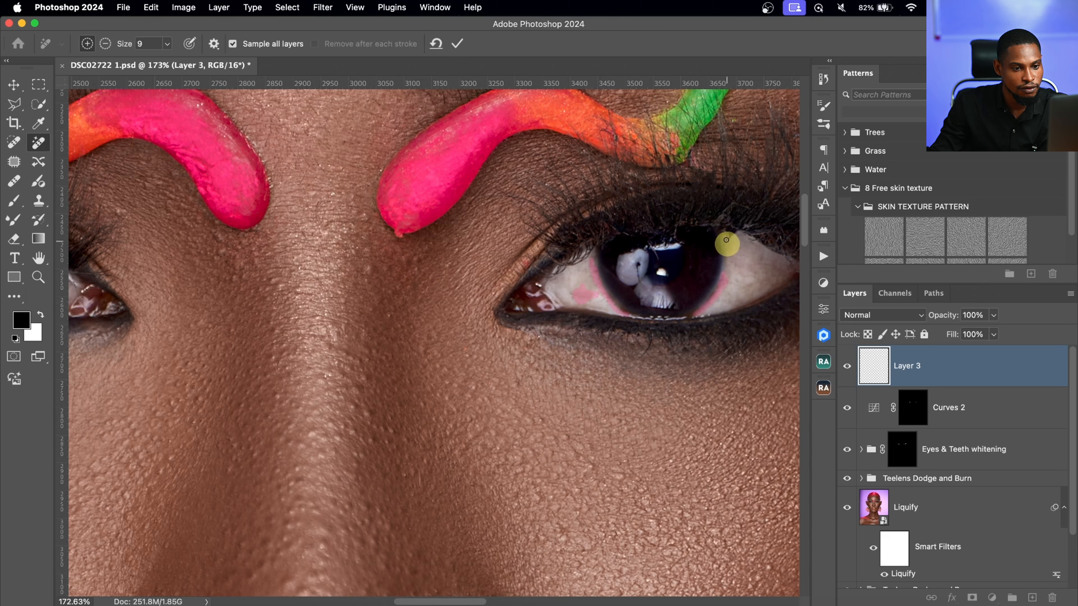
- Mark the veins in the other eye and the distracting spots in its lashes at 10 px, and apply the removal
scroll(522, 258, left, 10)
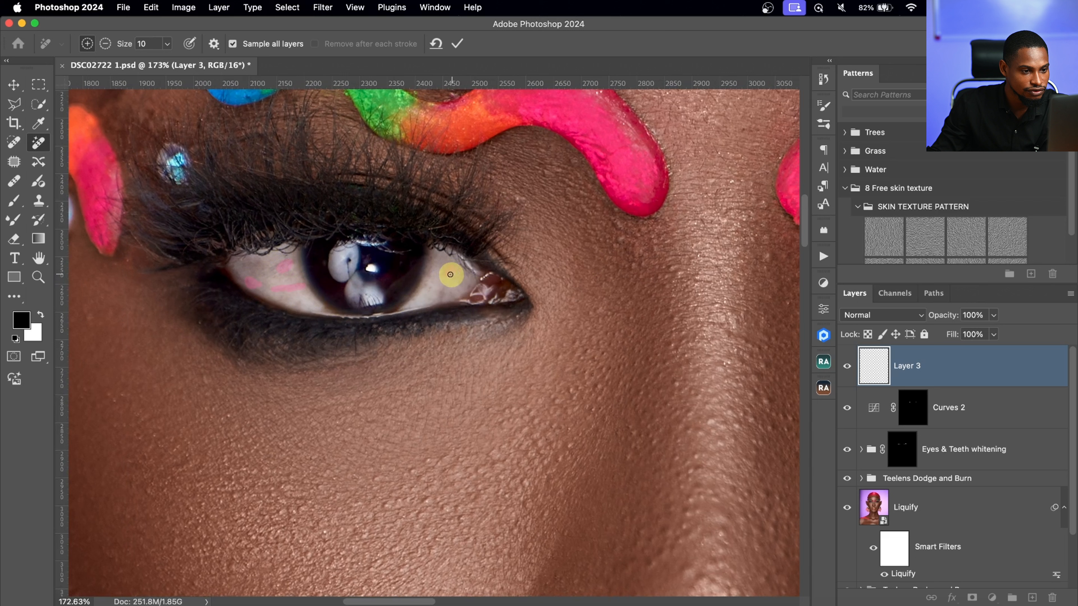
drag(433, 277, 433, 267)
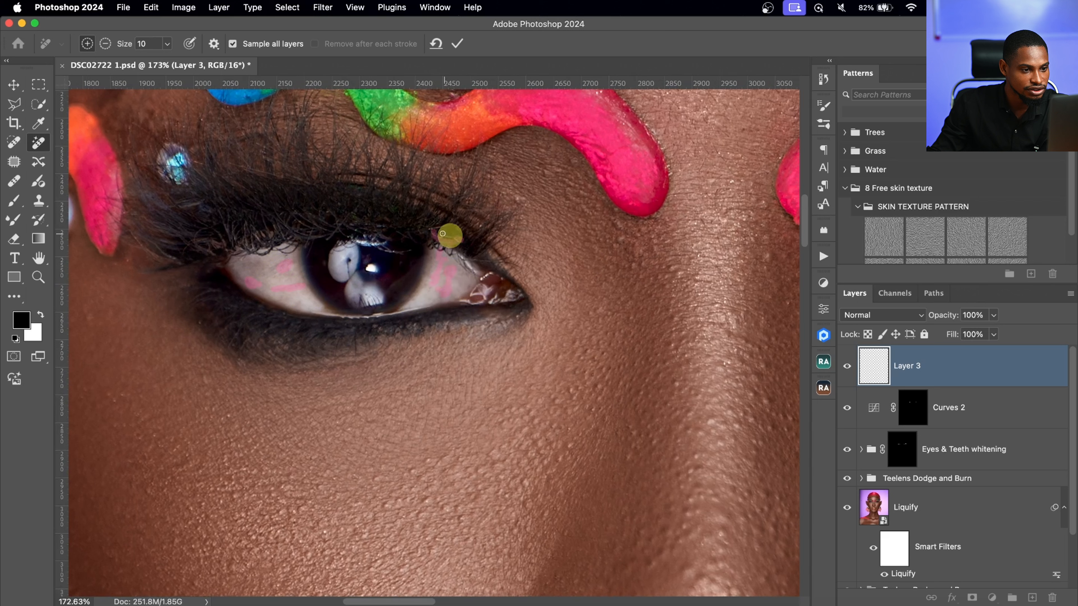
mouse_move(199, 211)
mouse_down()
mouse_move(237, 170)
mouse_move(314, 181)
mouse_up()
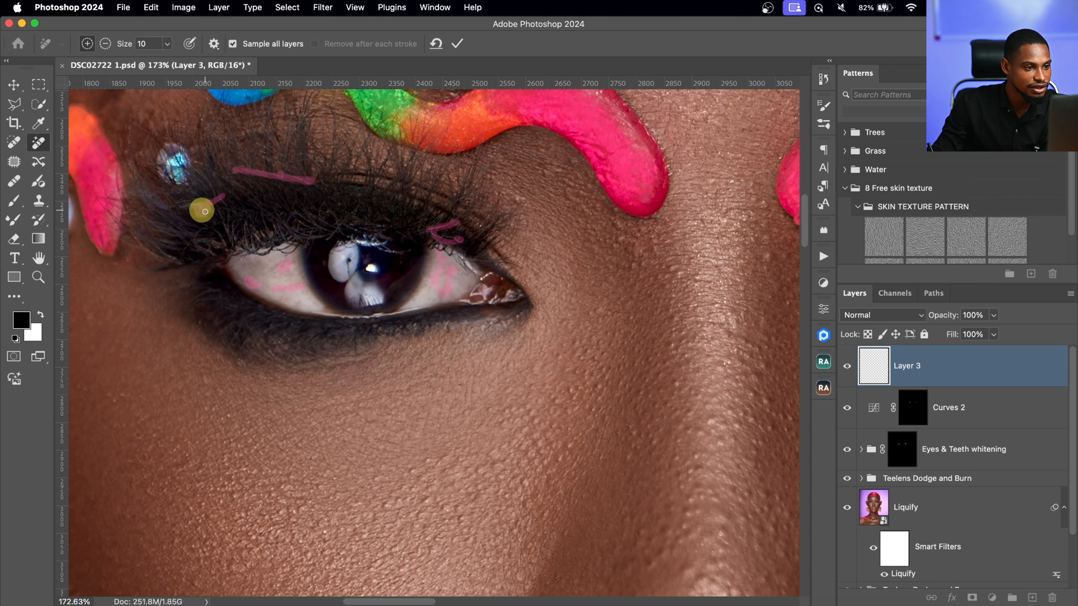
mouse_move(135, 236)
mouse_down()
mouse_move(182, 261)
mouse_move(158, 253)
mouse_move(214, 231)
mouse_up()
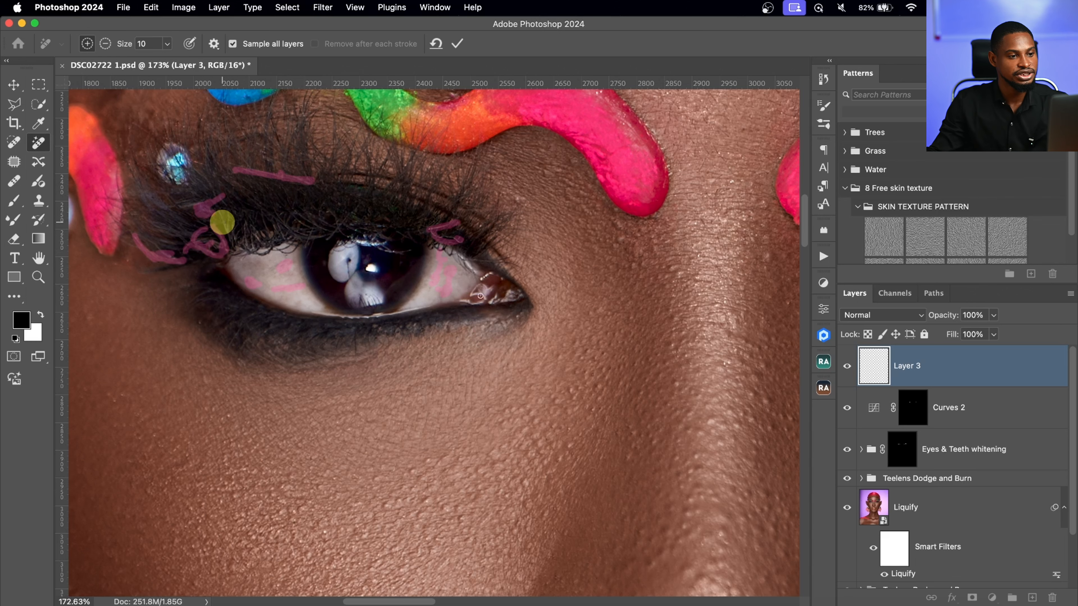
scroll(222, 222, right, 10)
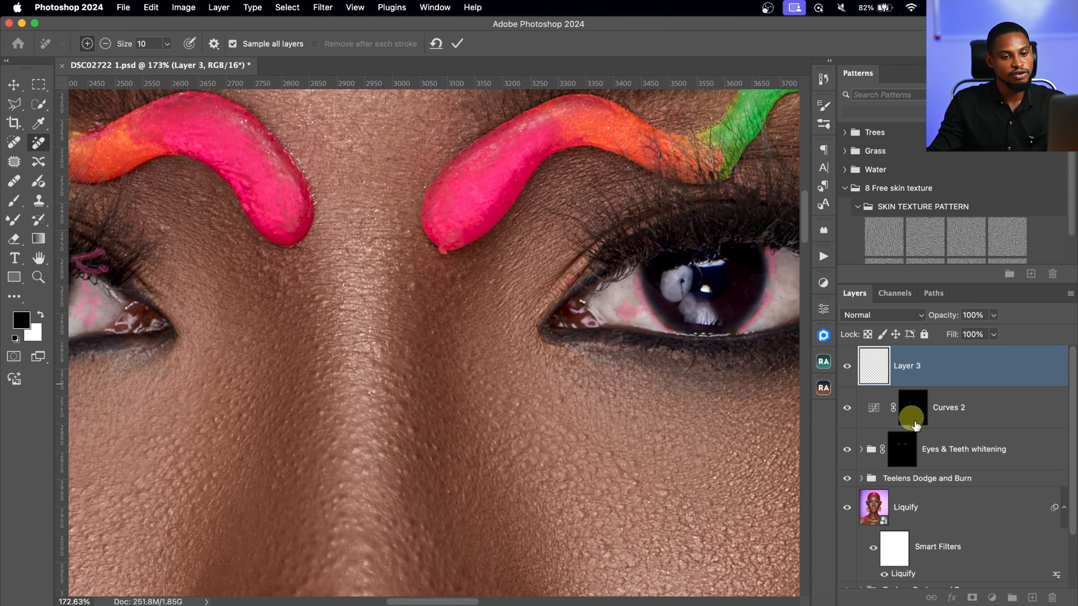
click(454, 43)
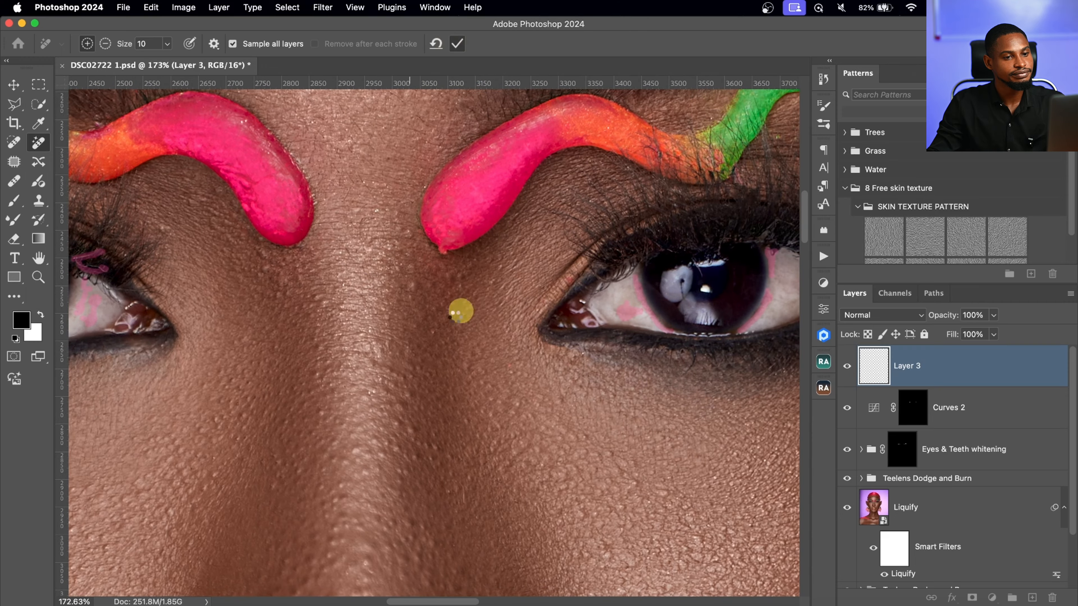
scroll(421, 296, down, 3)
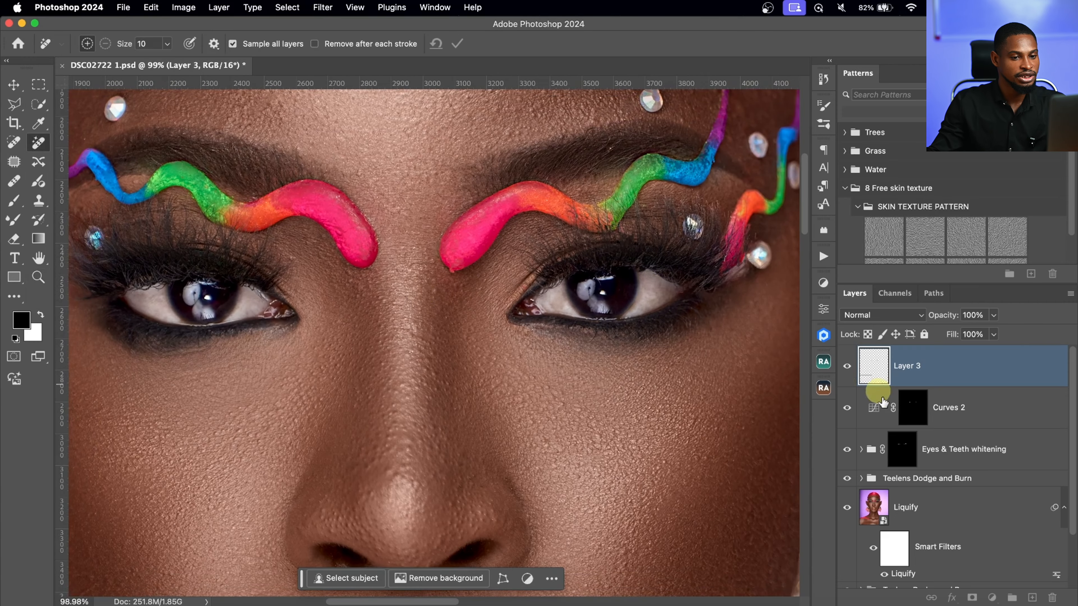
click(848, 369)
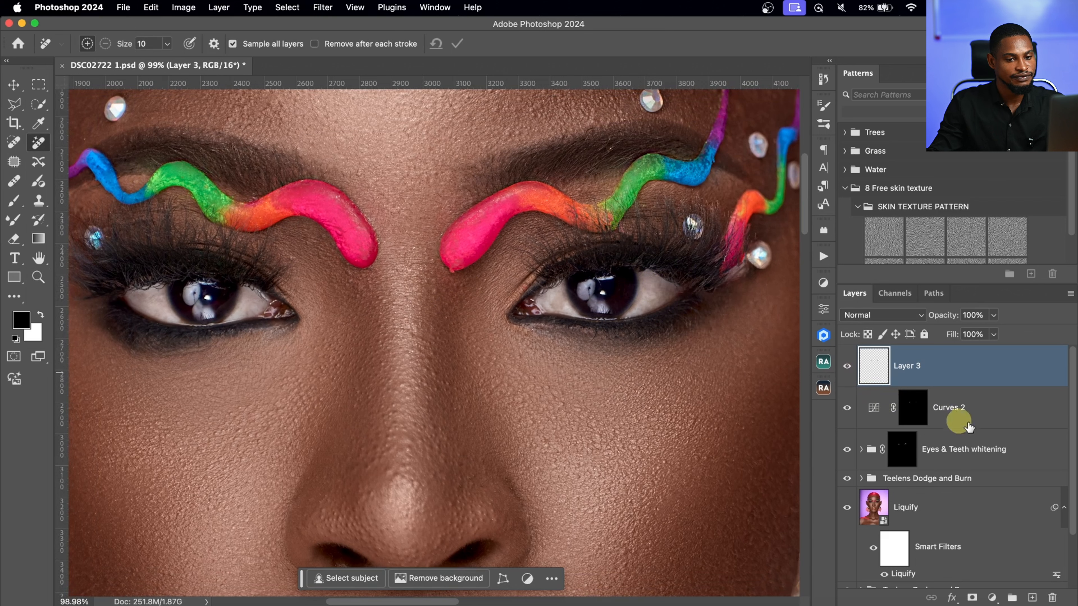
- Lower the opacity of the Eyes & Teeth whitening group to about 80%
click(963, 413)
click(950, 448)
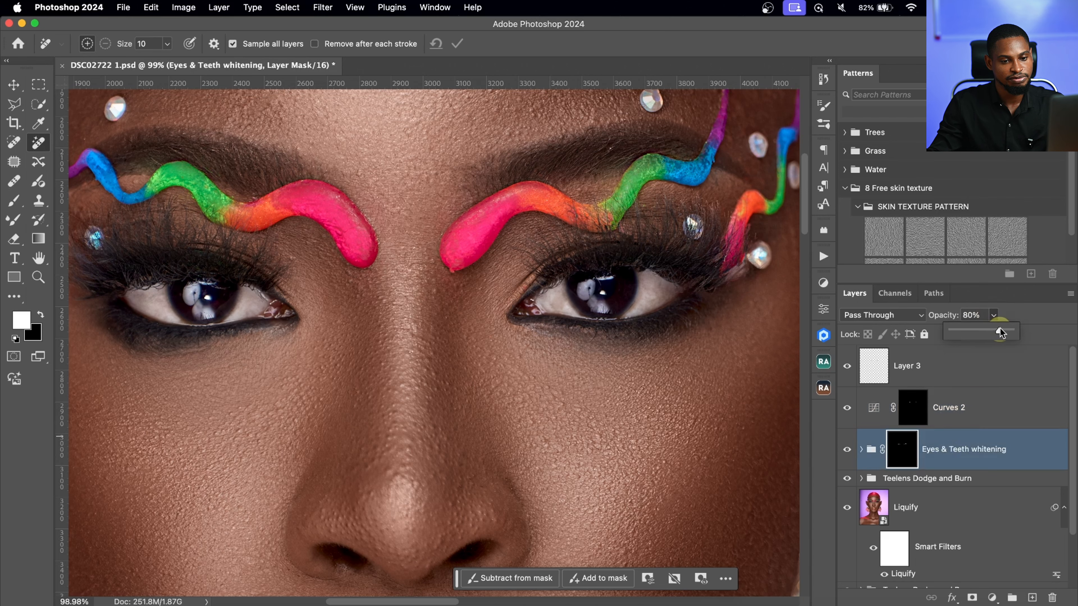
drag(1000, 328, 999, 328)
key(z)
drag(488, 291, 384, 324)
- Remove the dark spot in the purple backdrop beside the head on Layer 3, using the Remove tool at 600 px
click(873, 367)
key(z)
drag(562, 253, 536, 254)
key(z)
drag(366, 271, 384, 258)
click(874, 384)
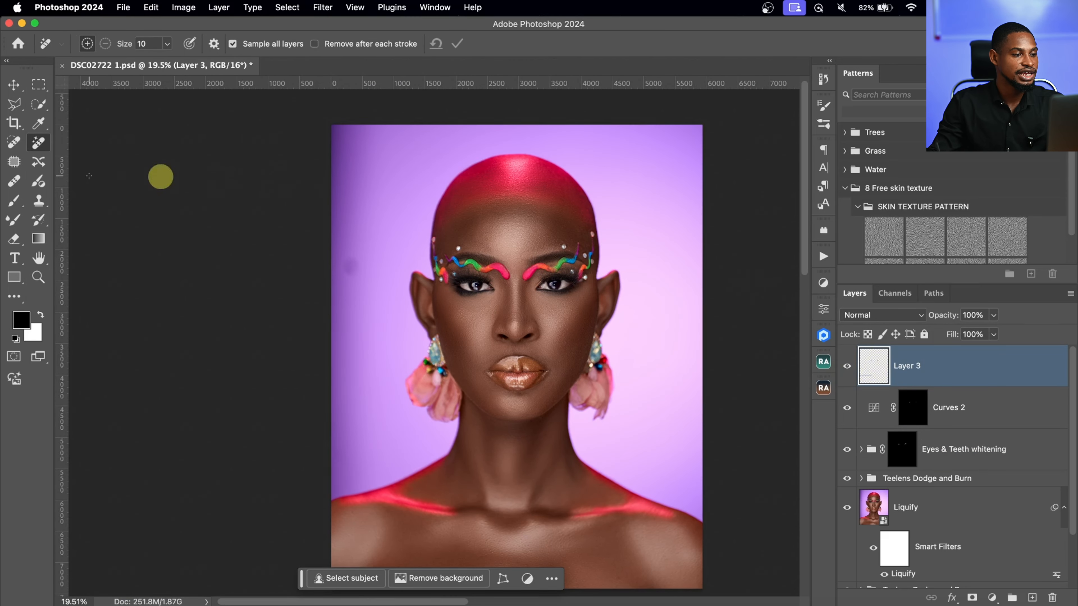
key(bracketright)
key(bracketright)
key(bracketright)
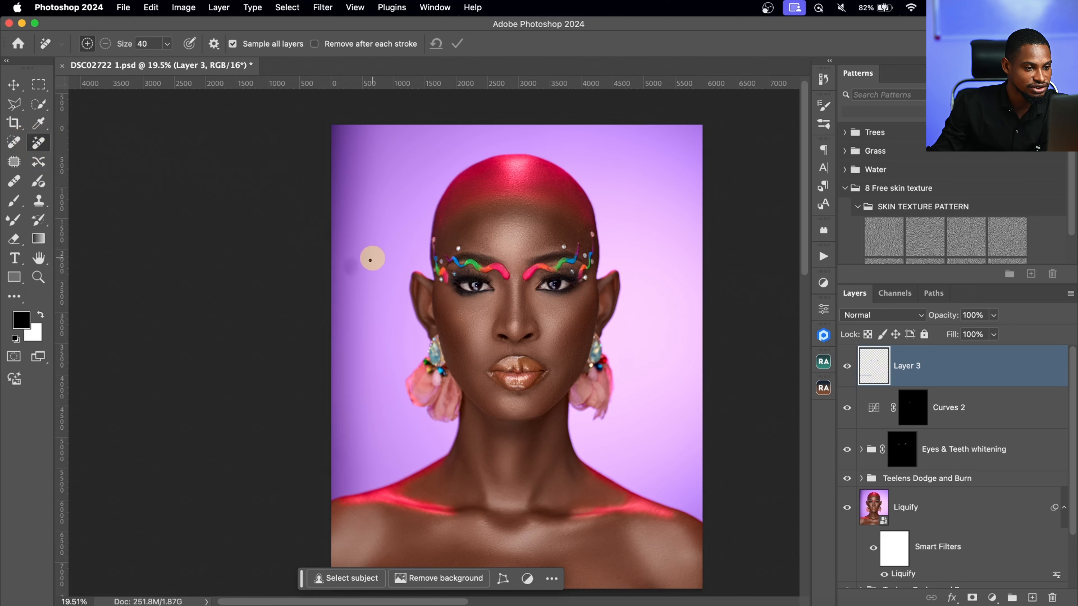
drag(351, 286, 353, 272)
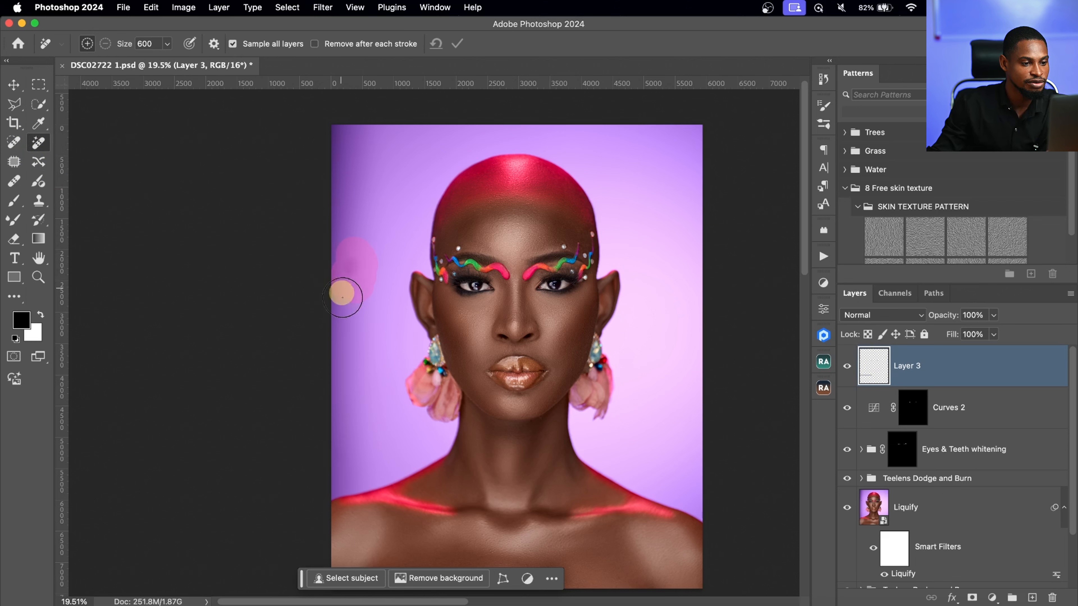
click(457, 45)
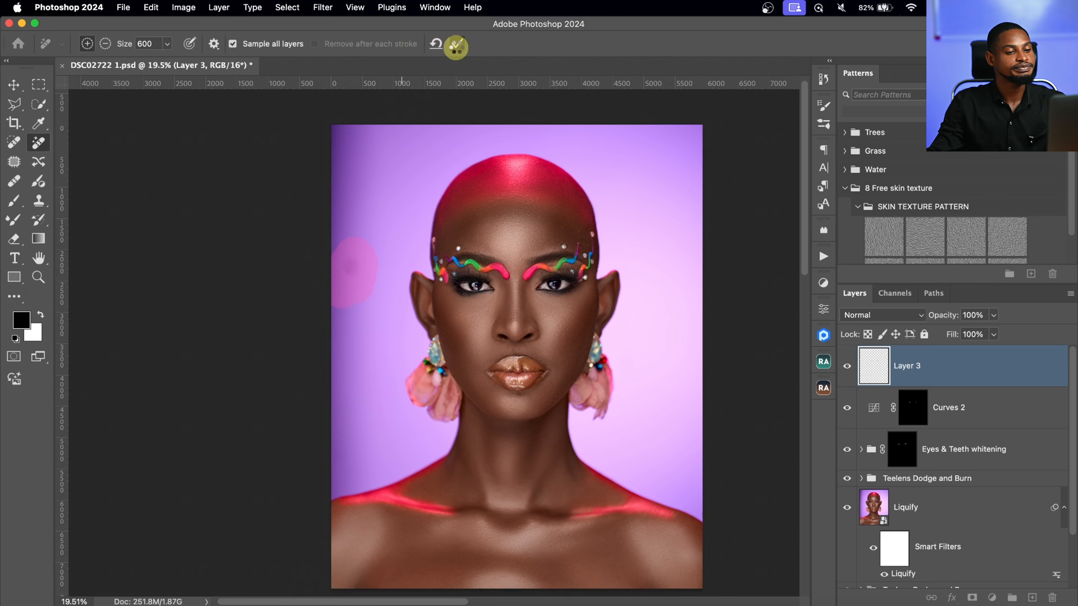
- Compare the portrait with the Layer 3 cleanup hidden and shown, checking the face and the full image
click(847, 368)
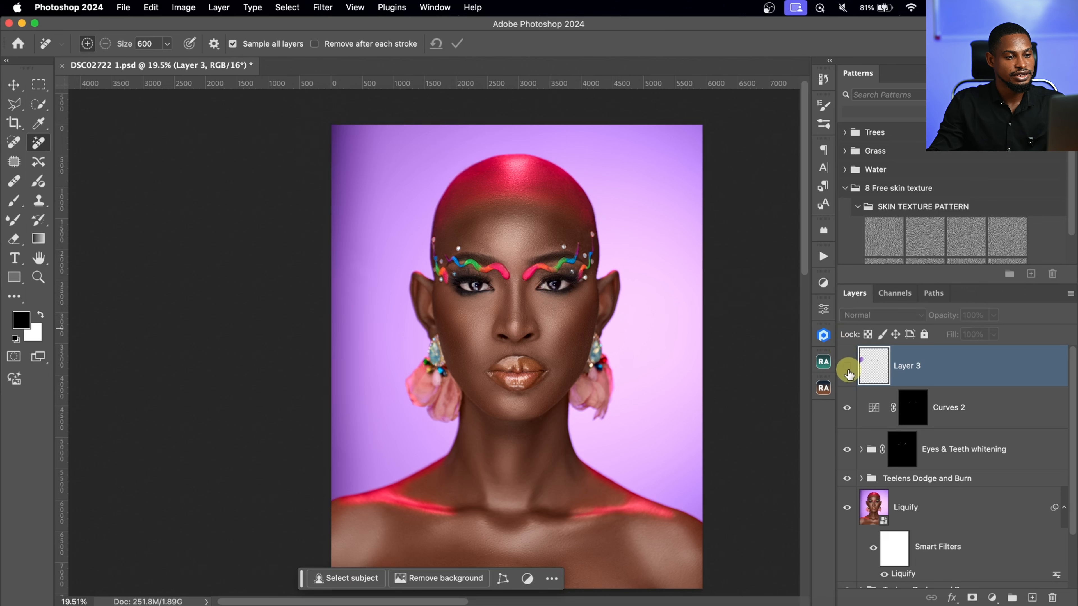
click(847, 371)
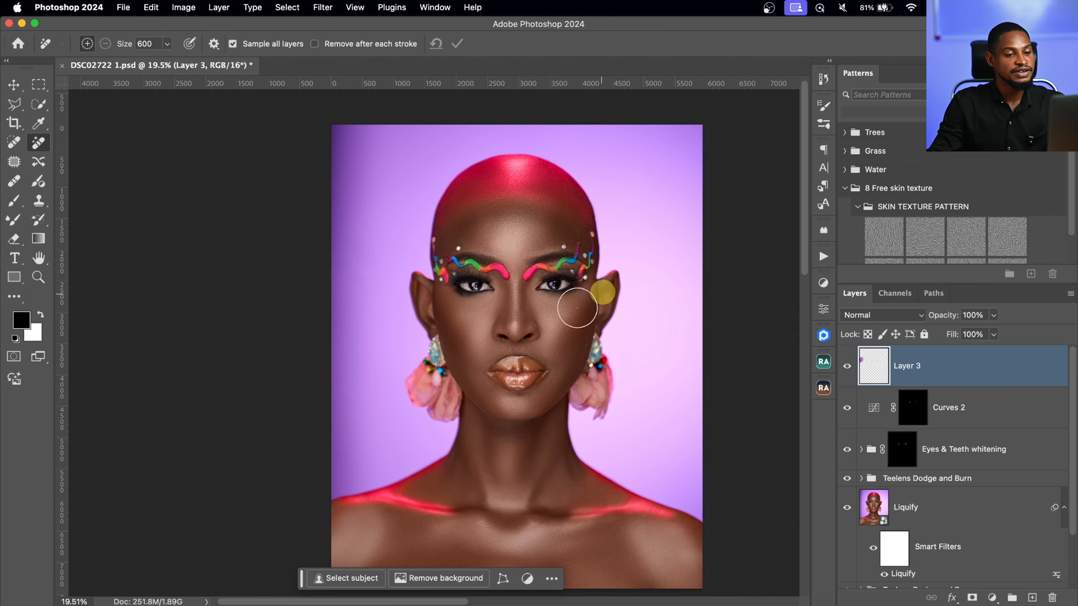
drag(569, 289, 627, 285)
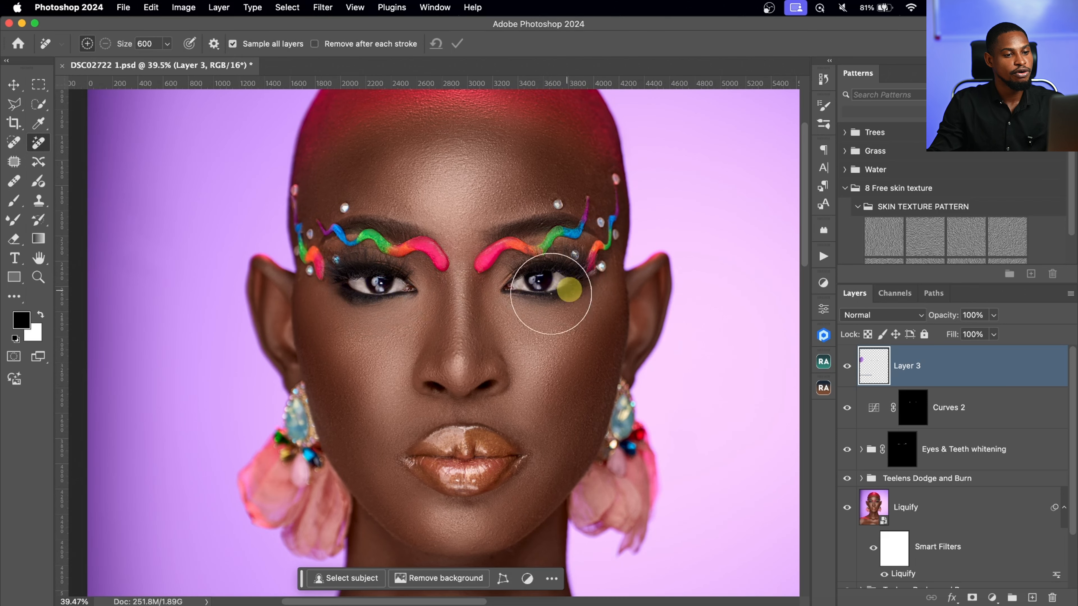
key(z)
key(super+0)
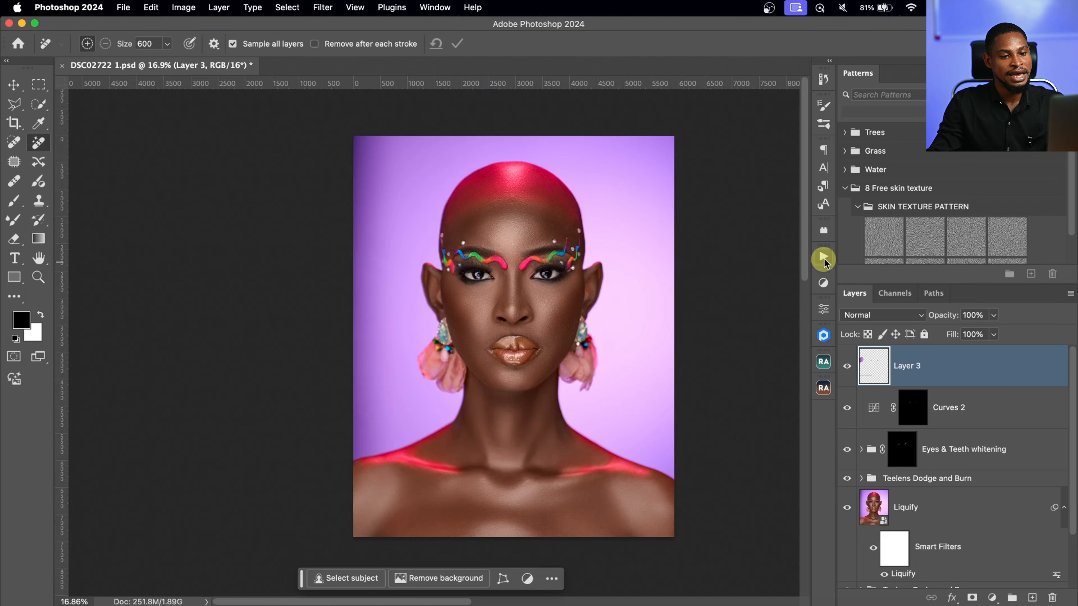
- Run the "unsharpen mask for eyes and lips" action and activate the white brush on the new layer's black mask
click(823, 257)
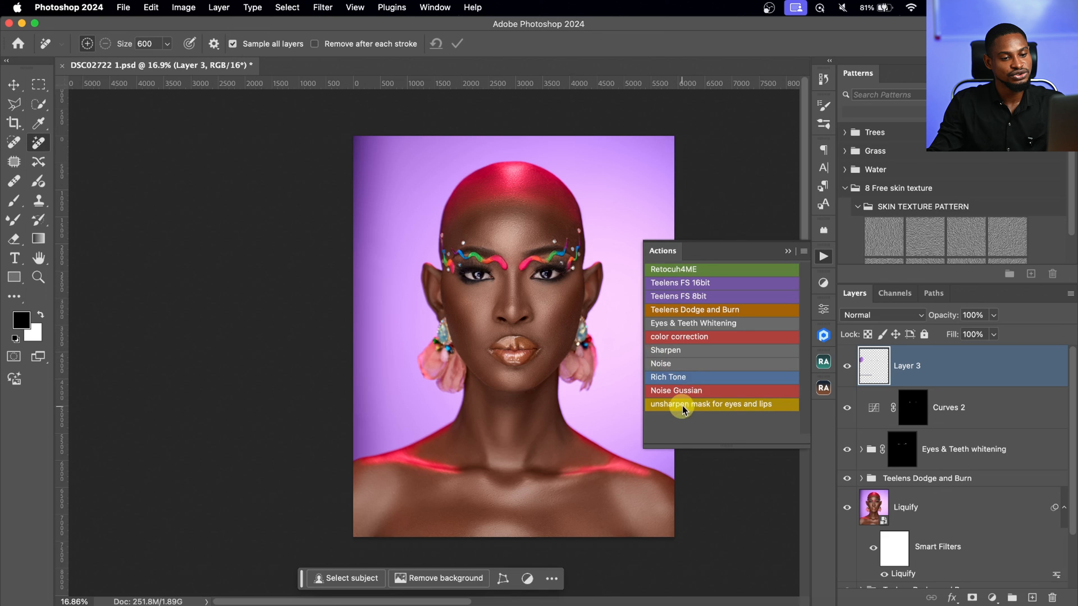
click(708, 404)
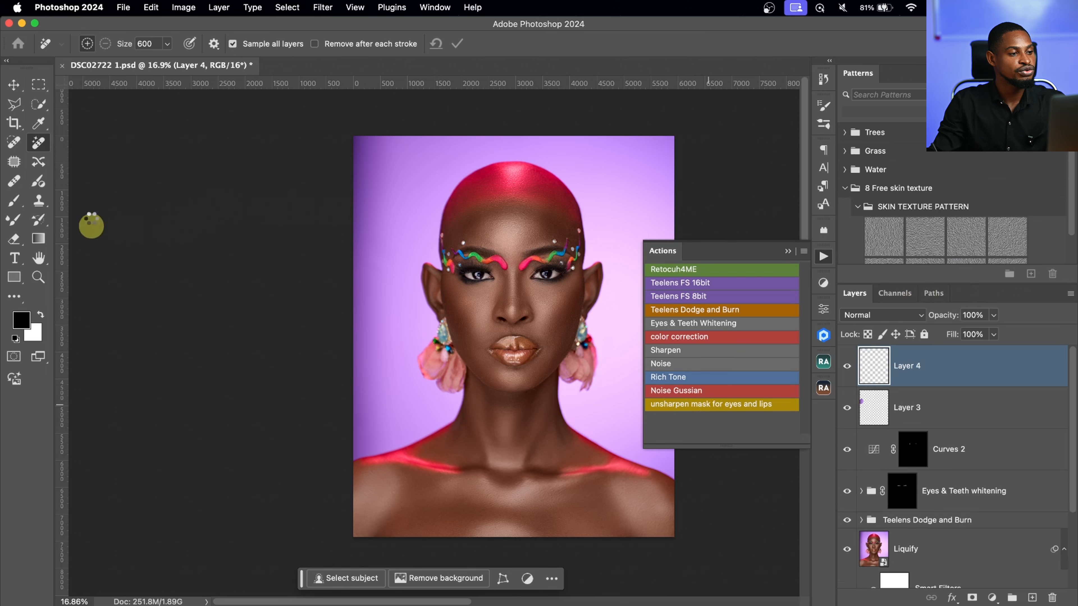
click(14, 206)
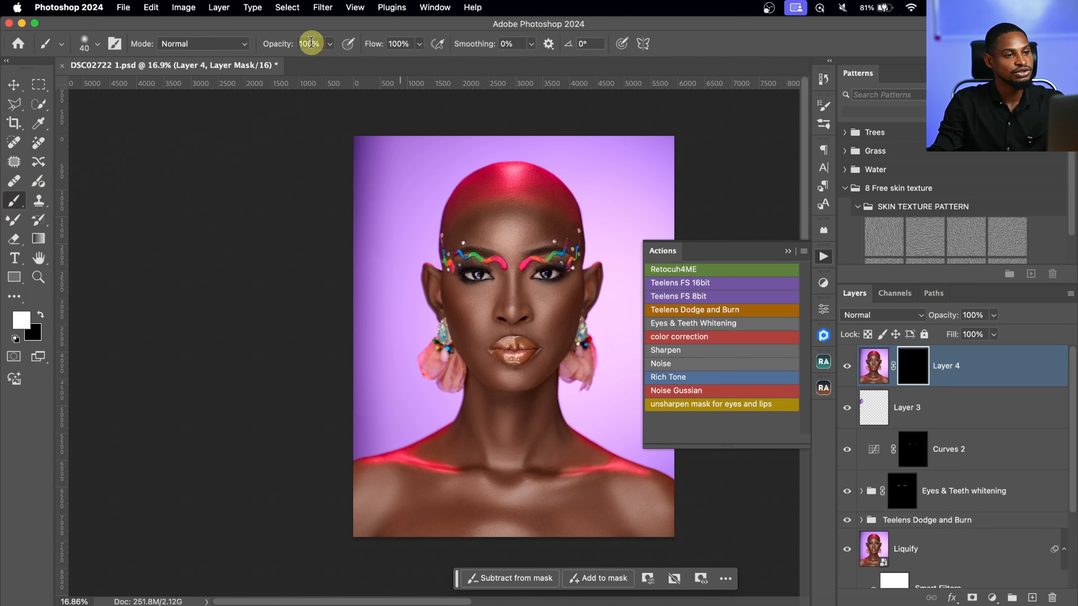
click(919, 367)
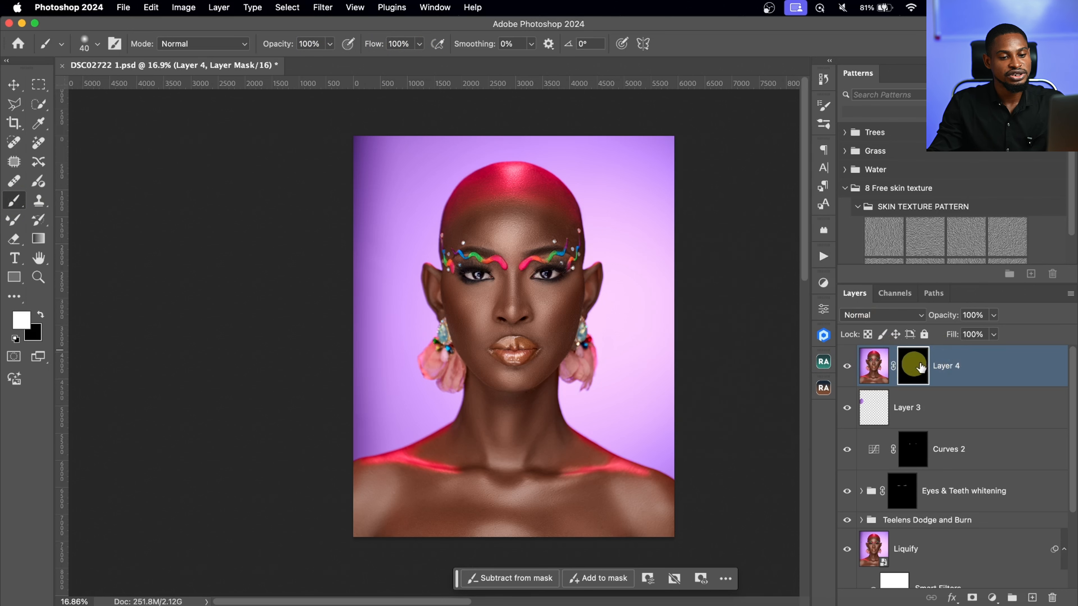
- Reveal the sharpening over both eyes by painting white on the Layer 4 mask with an enlarged brush
super+click(548, 274)
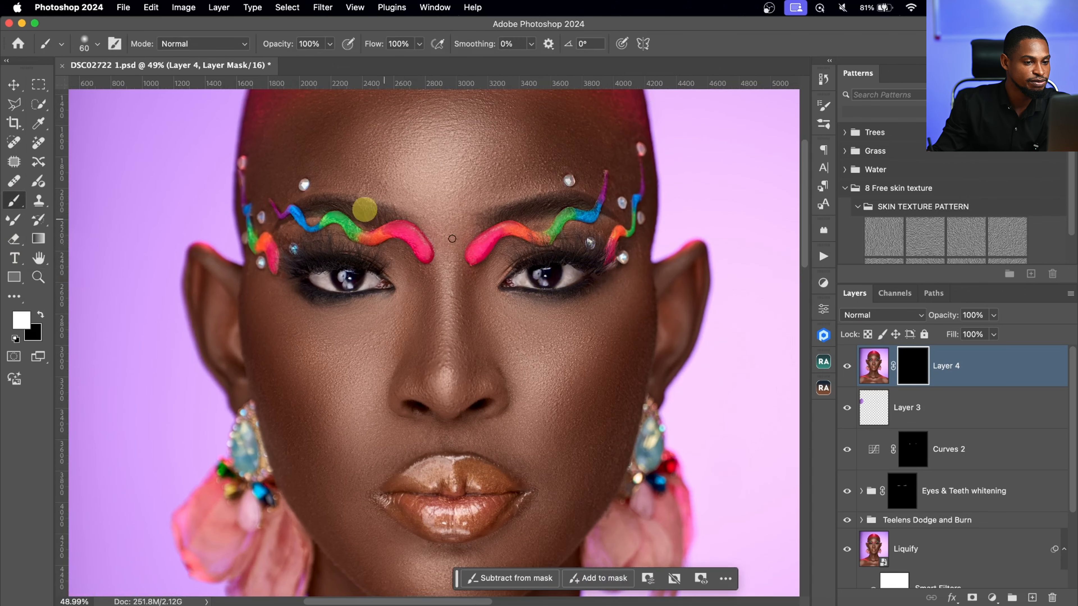
key(bracketright)
key(bracketright)
key(bracketright)
key(bracketright)
key(bracketright)
key(bracketright)
key(bracketright)
key(bracketright)
key(bracketright)
key(bracketright)
mouse_move(514, 277)
mouse_down()
mouse_move(595, 270)
mouse_move(557, 265)
mouse_up()
mouse_move(325, 268)
mouse_down()
mouse_move(366, 280)
mouse_move(300, 285)
mouse_move(377, 285)
mouse_move(316, 271)
mouse_up()
- Reveal the sharpening along both eyebrows on the Layer 4 mask with a white 100 px brush
key(bracketright)
key(bracketright)
key(bracketleft)
key(bracketleft)
key(bracketleft)
key(bracketleft)
key(bracketleft)
key(bracketleft)
key(bracketleft)
mouse_move(508, 214)
mouse_down()
mouse_move(579, 199)
mouse_move(482, 216)
mouse_up()
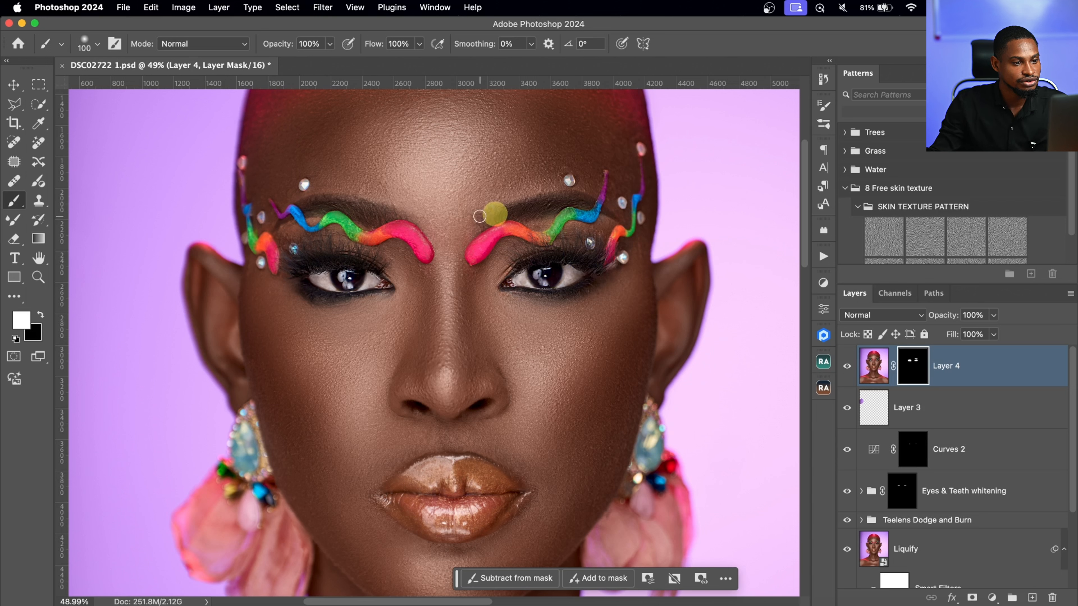
mouse_move(361, 224)
mouse_down()
mouse_move(388, 218)
mouse_move(329, 207)
mouse_move(281, 214)
mouse_up()
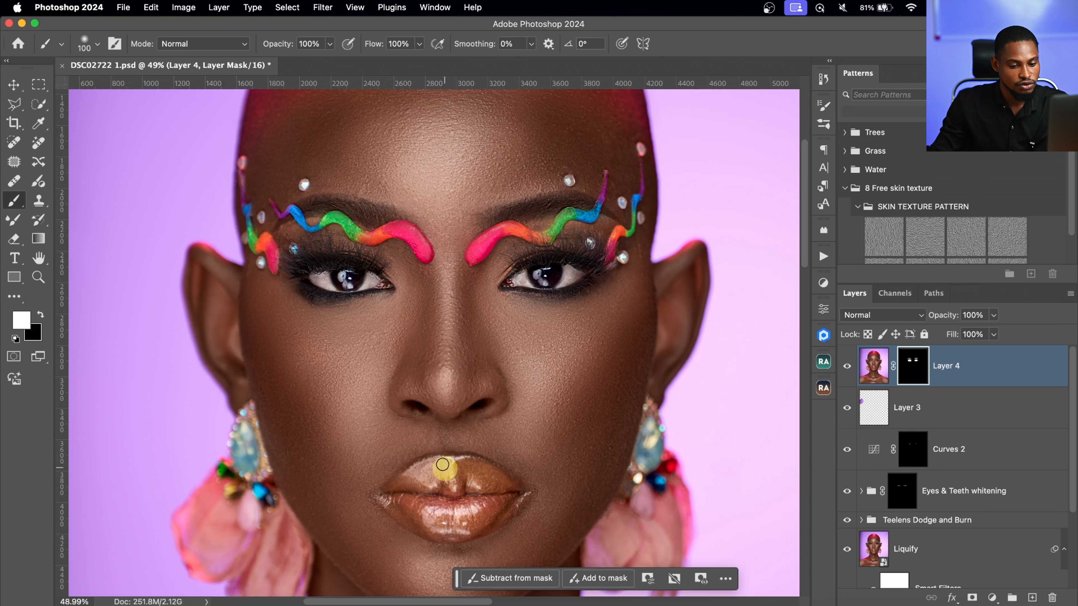
- Reveal the sharpening over the lips on the Layer 4 mask with a white brush enlarged up to 300 px
key(bracketright)
key(bracketright)
key(bracketright)
key(bracketright)
key(bracketright)
mouse_move(459, 488)
mouse_down()
mouse_move(427, 470)
mouse_move(499, 484)
mouse_up()
mouse_move(432, 511)
mouse_down()
mouse_move(481, 489)
mouse_move(418, 510)
mouse_move(415, 482)
mouse_move(500, 497)
mouse_move(412, 493)
mouse_up()
key(bracketright)
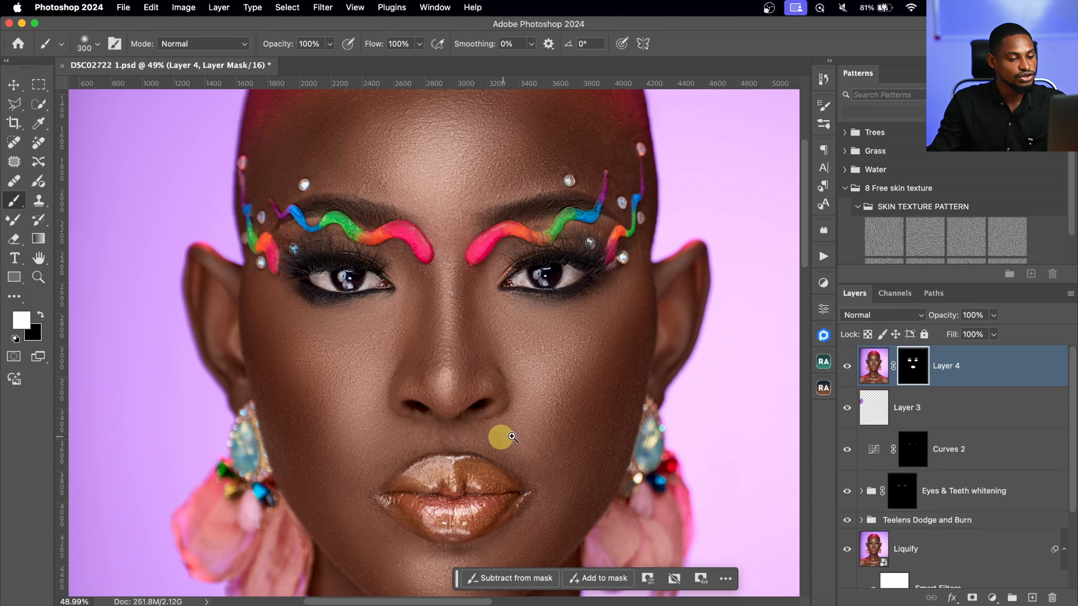
- Compare the lips with the Layer 4 sharpening hidden and shown, and inspect the sharpened eye and brow
drag(512, 437, 564, 381)
click(847, 368)
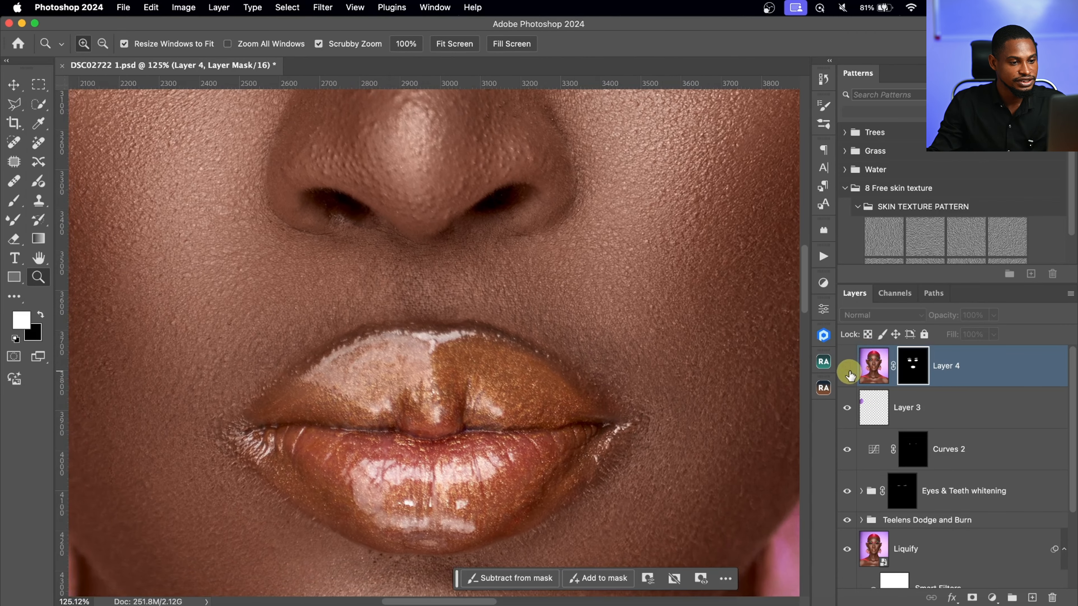
click(847, 367)
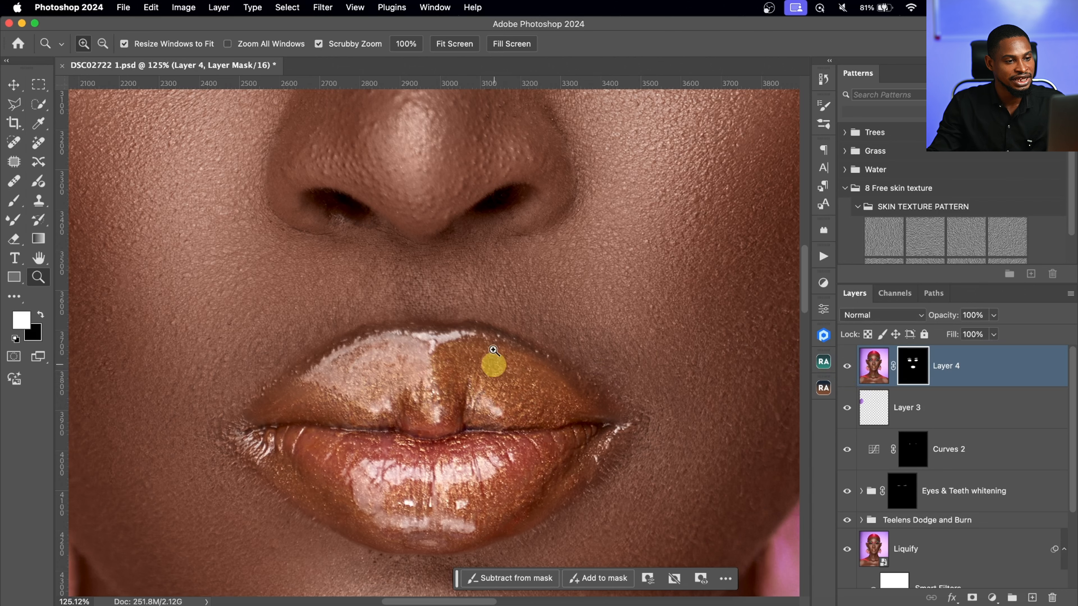
drag(474, 255, 603, 475)
drag(461, 305, 369, 313)
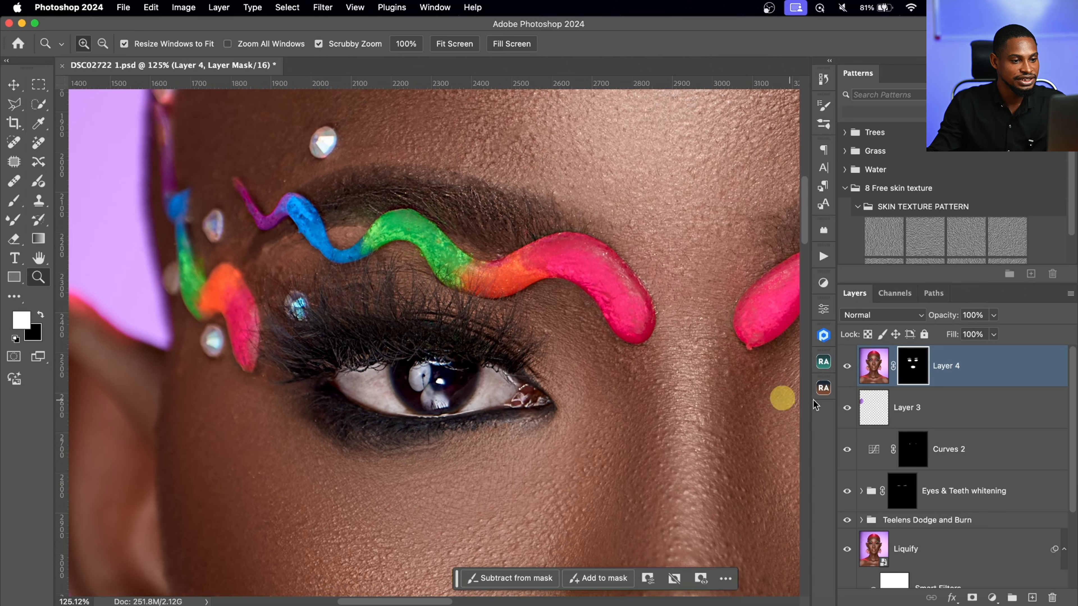
- Compare the eye with the Layer 4 sharpening hidden and shown, and inspect the other eye and brow
click(848, 368)
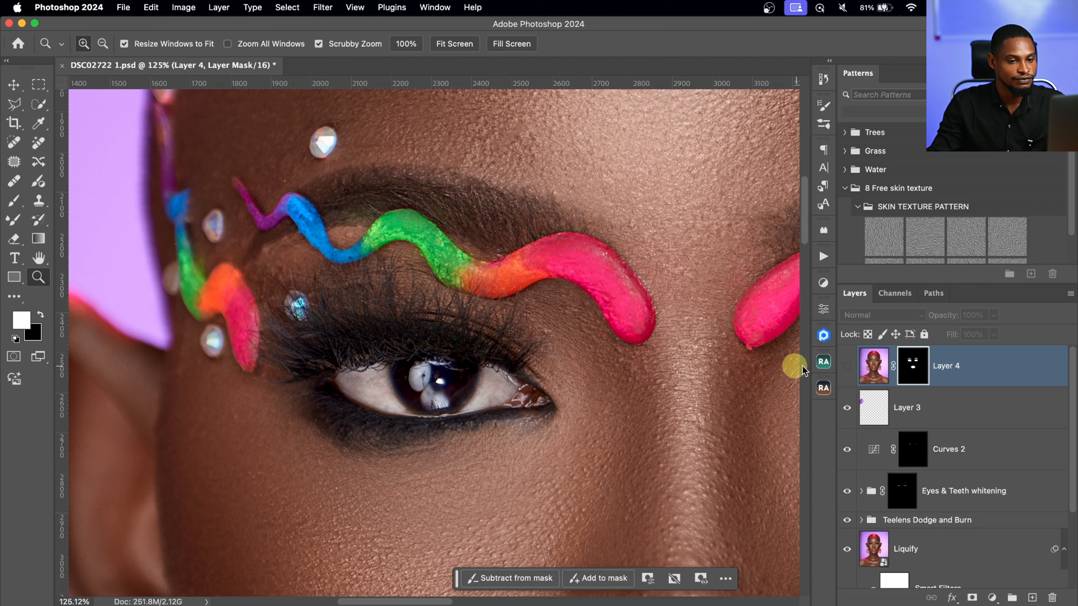
click(850, 370)
scroll(587, 329, right, 10)
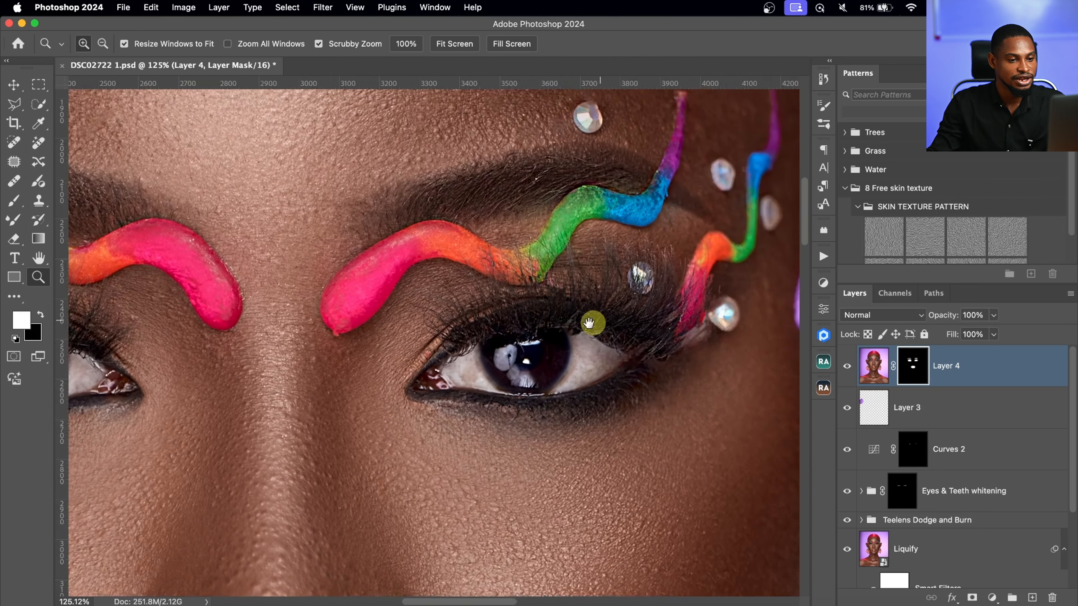
drag(560, 293, 577, 276)
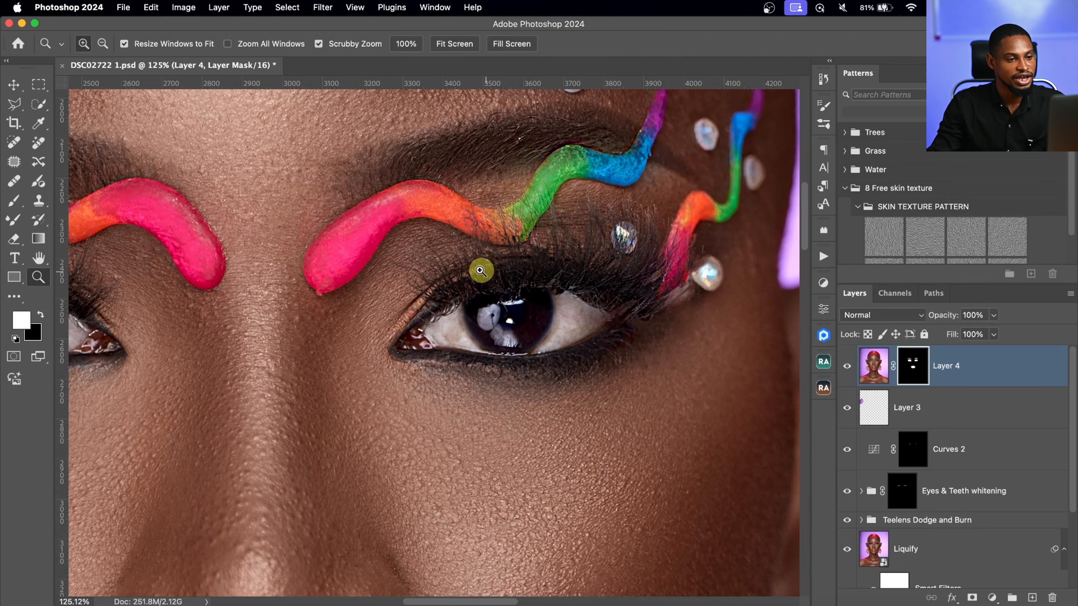
- Soften the eye, brow and lip sharpening by lowering the Layer 4 opacity to 72%
key(super+0)
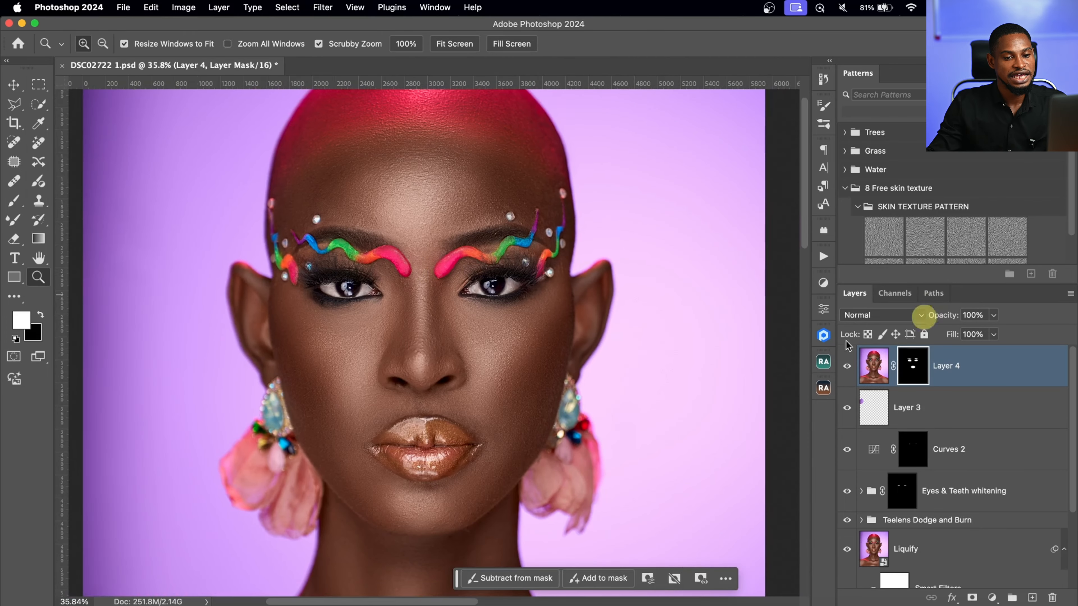
click(994, 316)
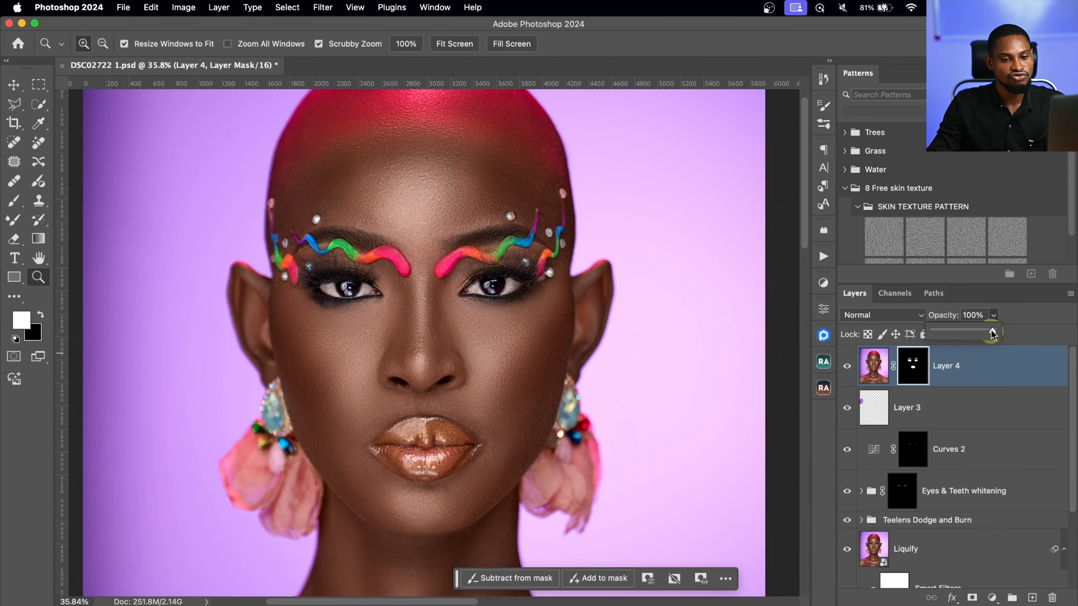
drag(992, 334, 976, 332)
scroll(512, 307, down, 5)
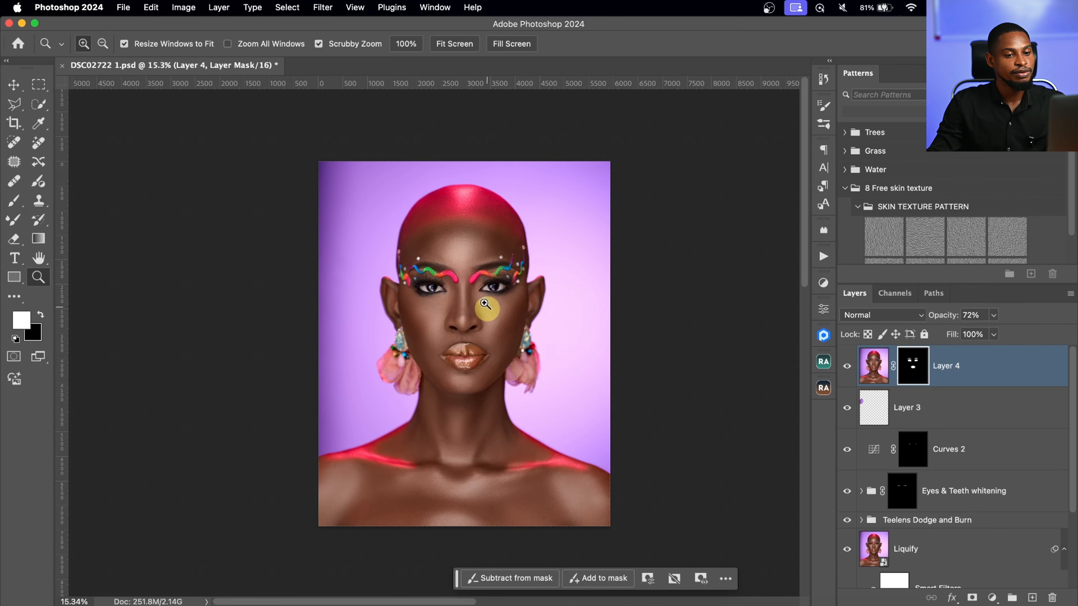
- Run the Rich Tone action above Layer 4 and compare the portrait with its gradient map hidden and shown
click(825, 257)
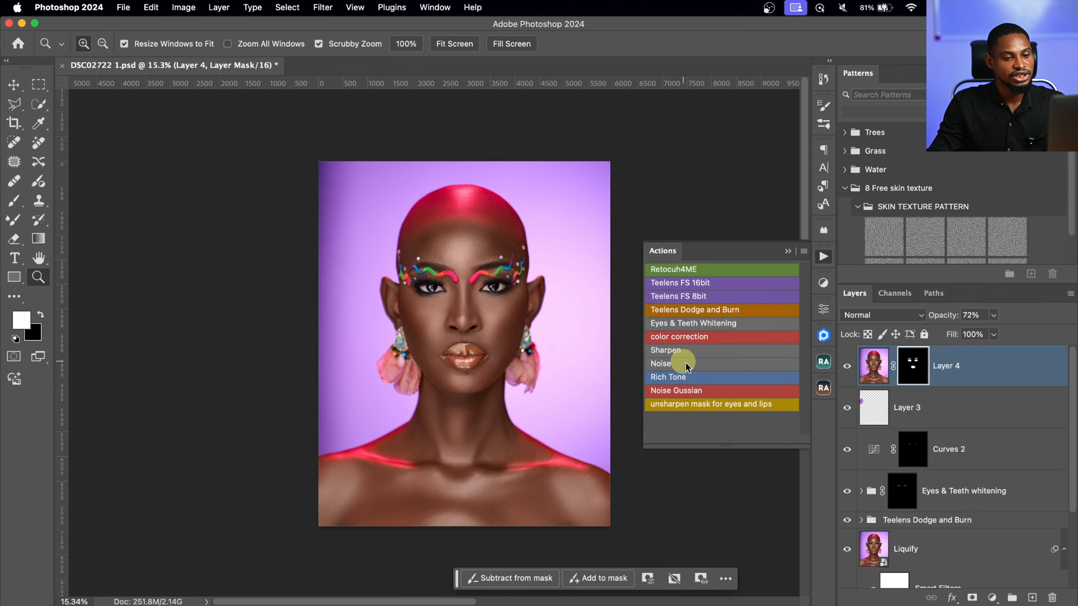
click(670, 377)
click(848, 366)
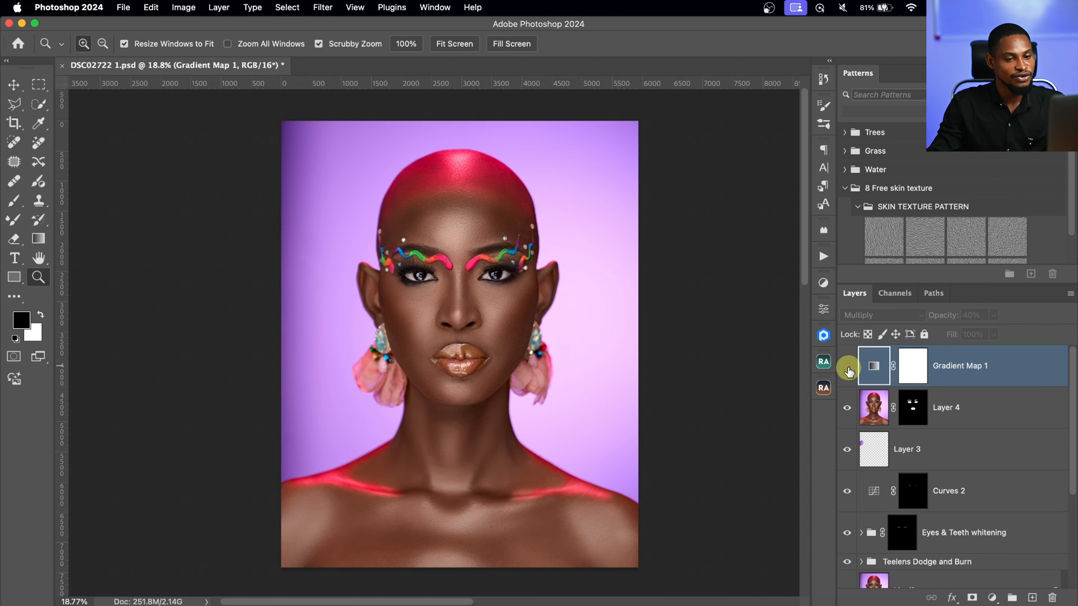
click(846, 368)
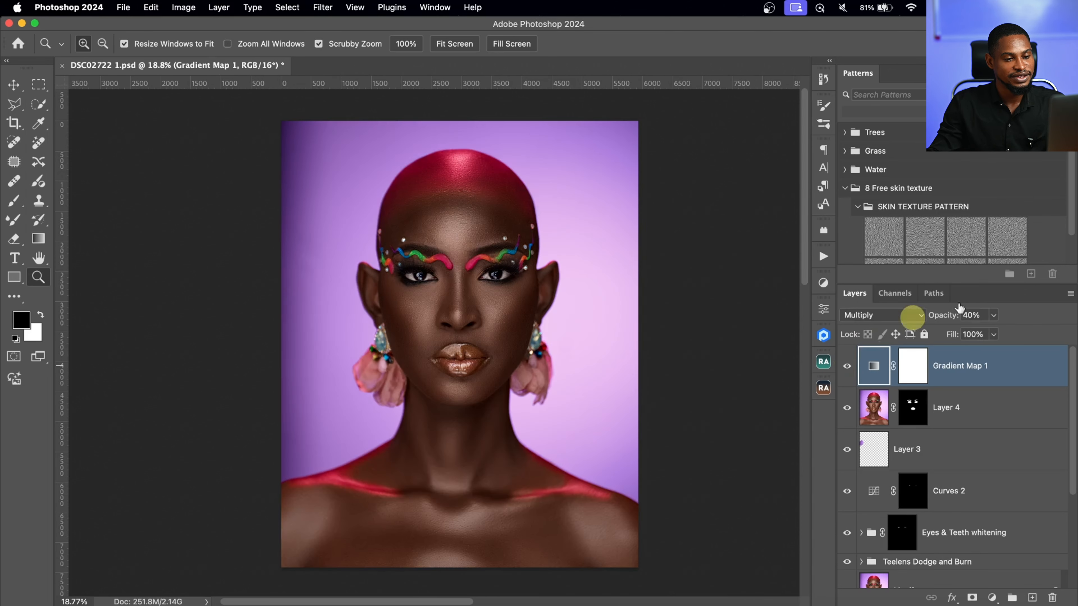
- Set the Gradient Map 1 opacity to 20% and compare the portrait with the toning hidden and shown
click(993, 315)
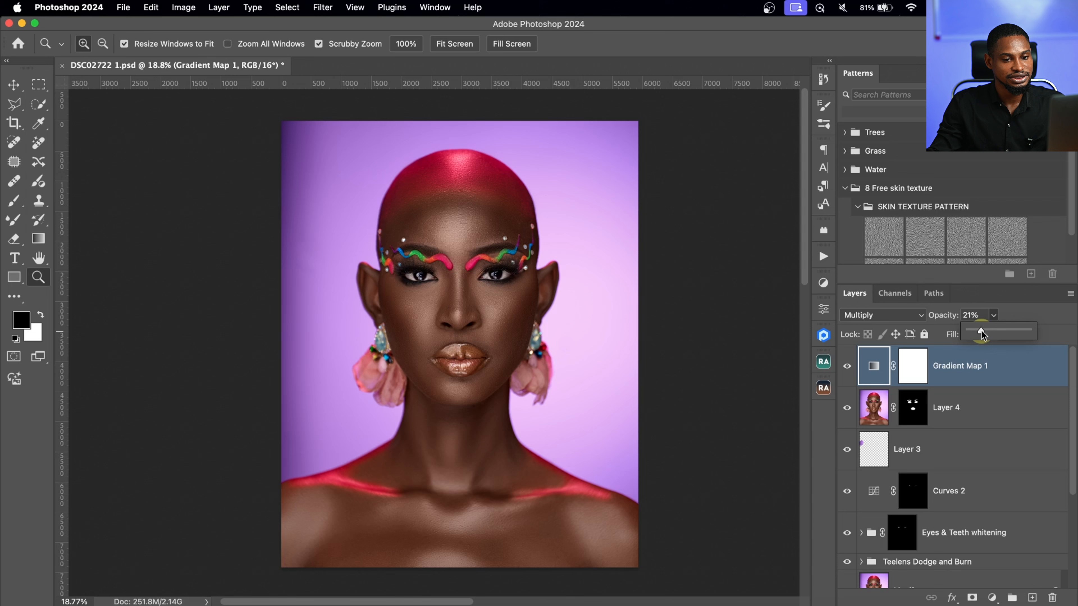
click(493, 308)
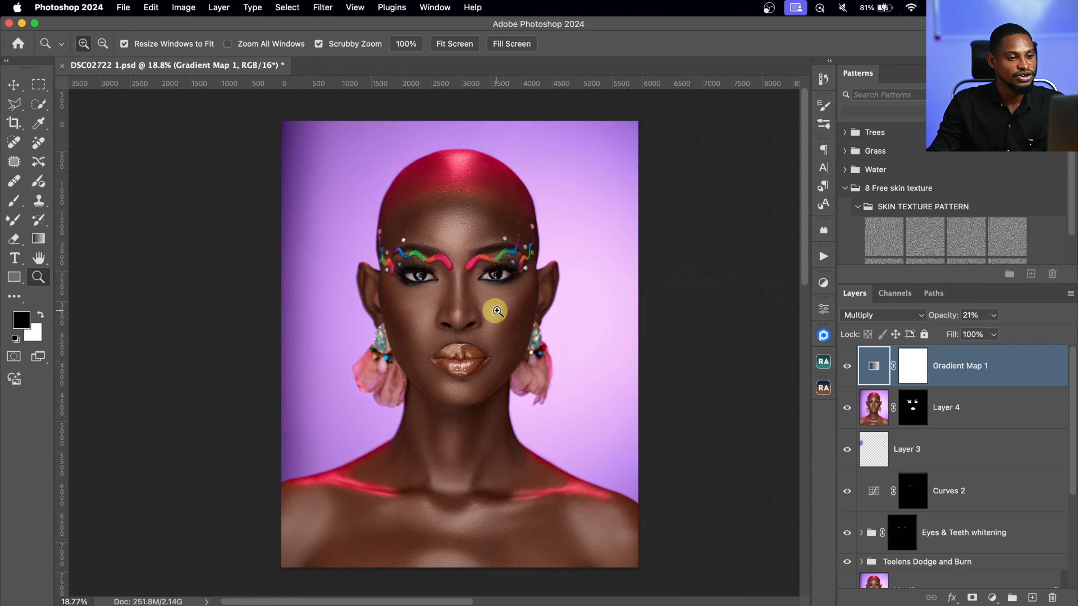
mouse_move(510, 305)
mouse_down()
mouse_move(536, 299)
mouse_move(509, 292)
mouse_up()
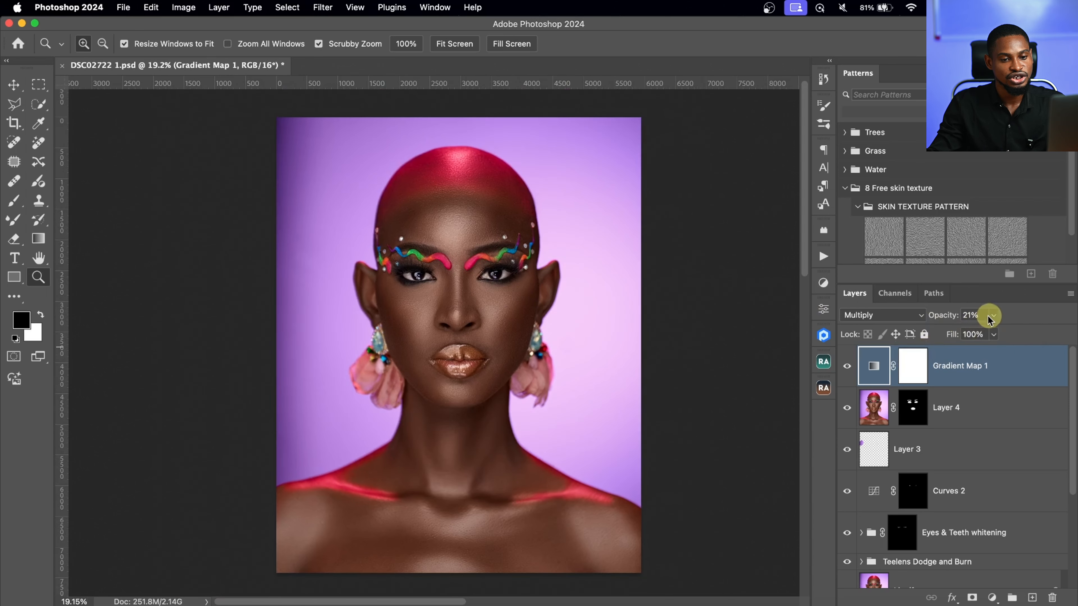
click(979, 316)
text(20)
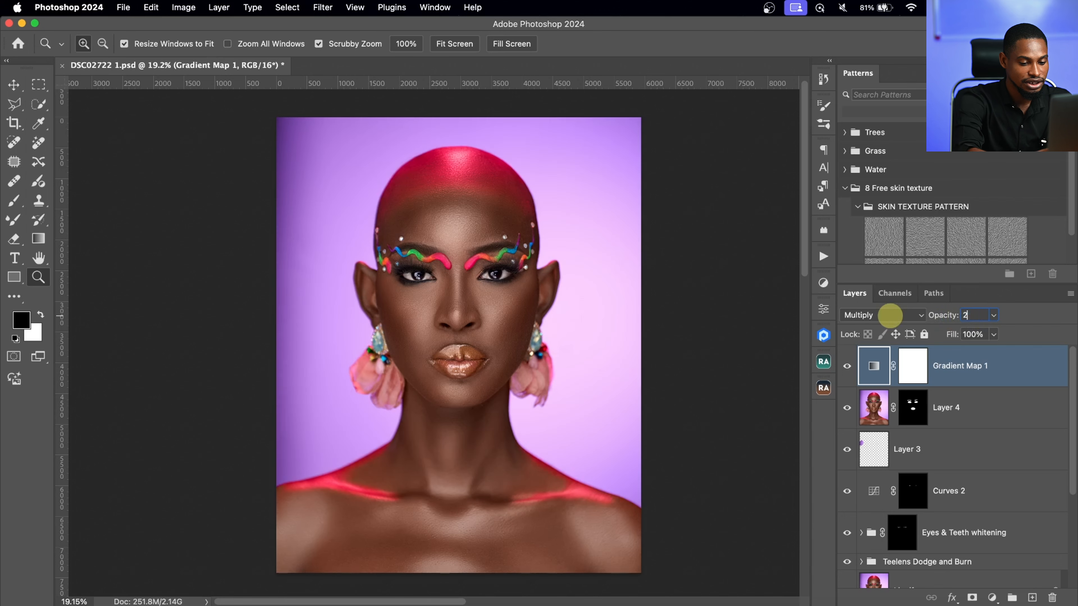
click(847, 370)
click(847, 368)
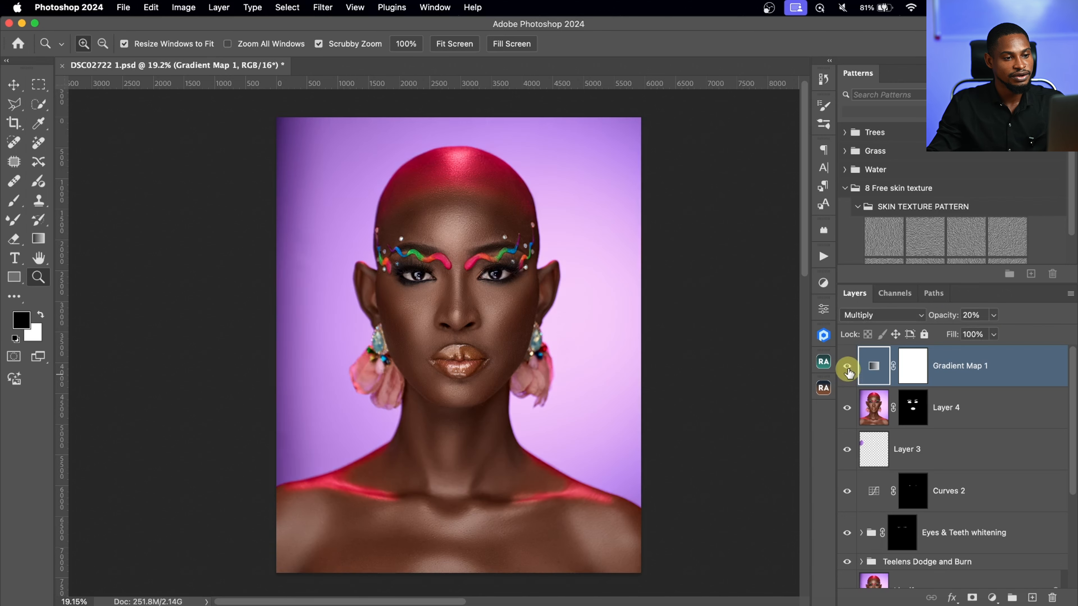
click(847, 370)
click(848, 369)
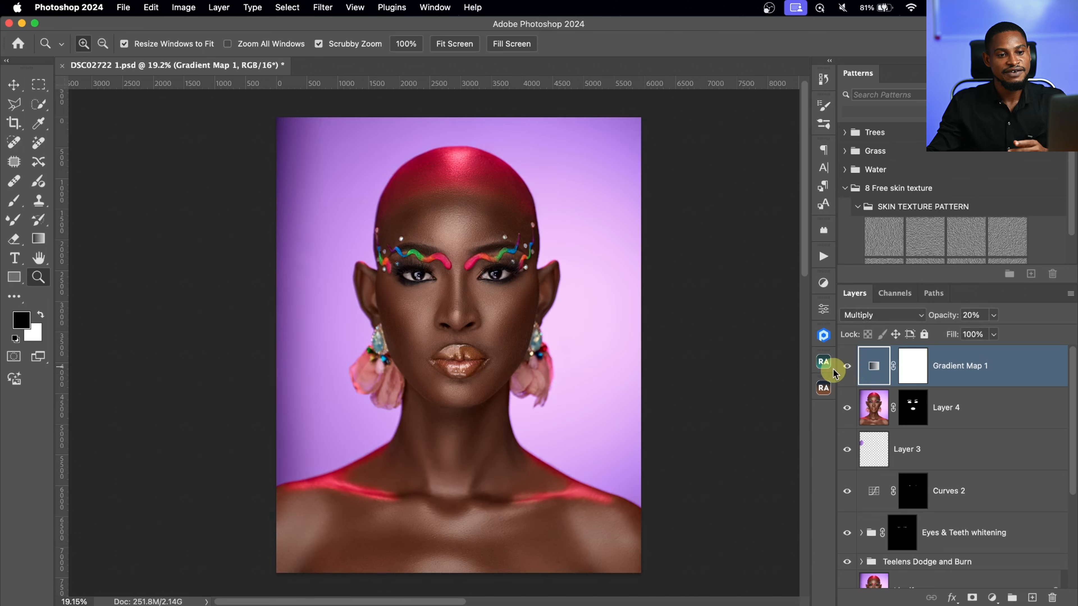
- Add a Vibrance adjustment layer on top at about +49 Vibrance and compare the colors with it hidden and shown
click(824, 284)
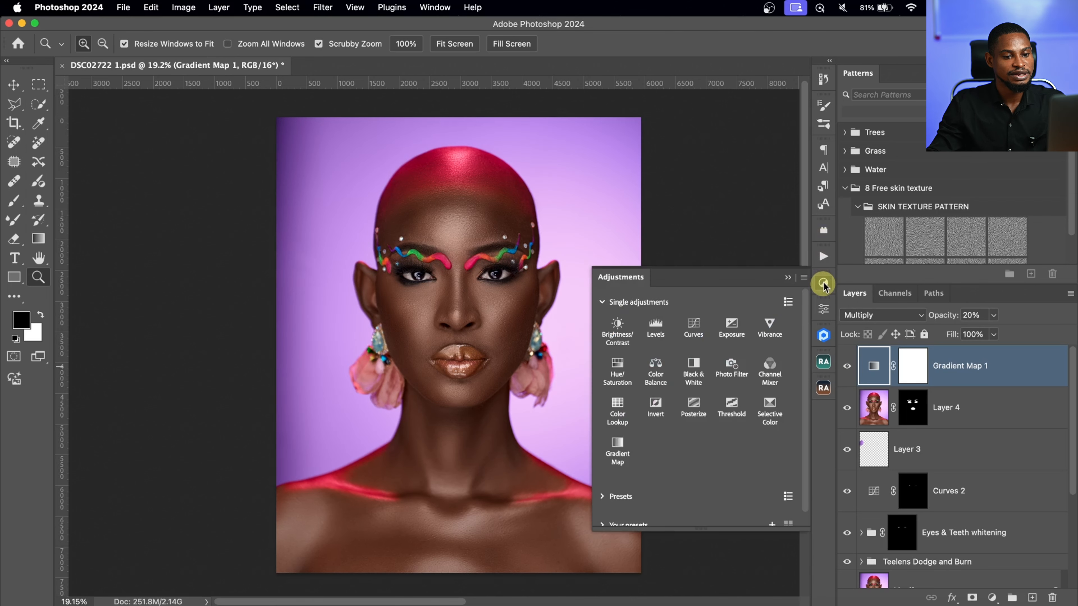
click(770, 323)
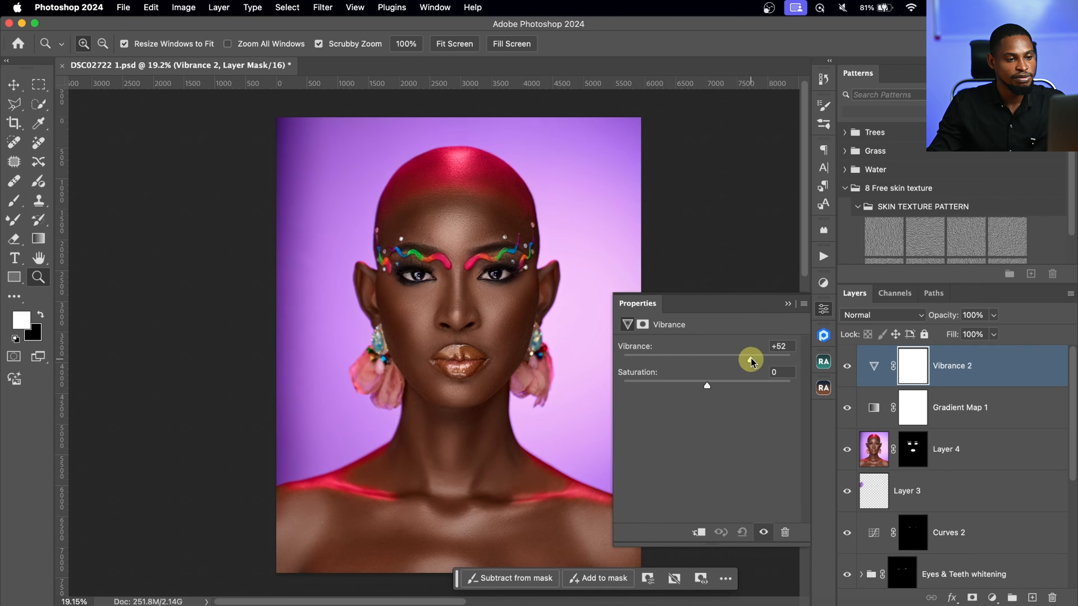
drag(751, 361, 754, 360)
drag(502, 267, 453, 242)
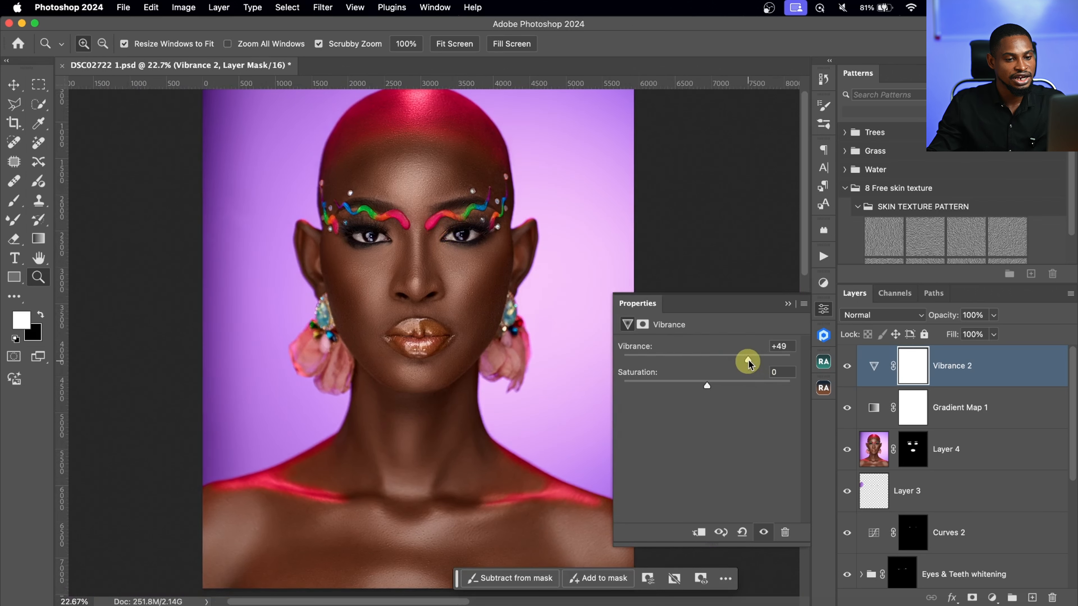
click(787, 304)
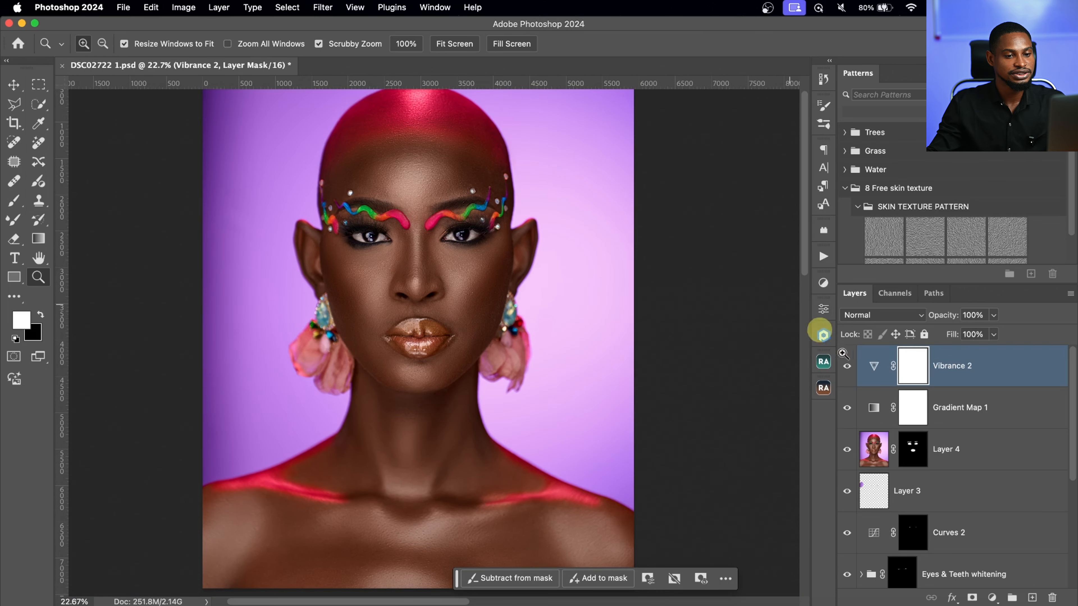
click(848, 368)
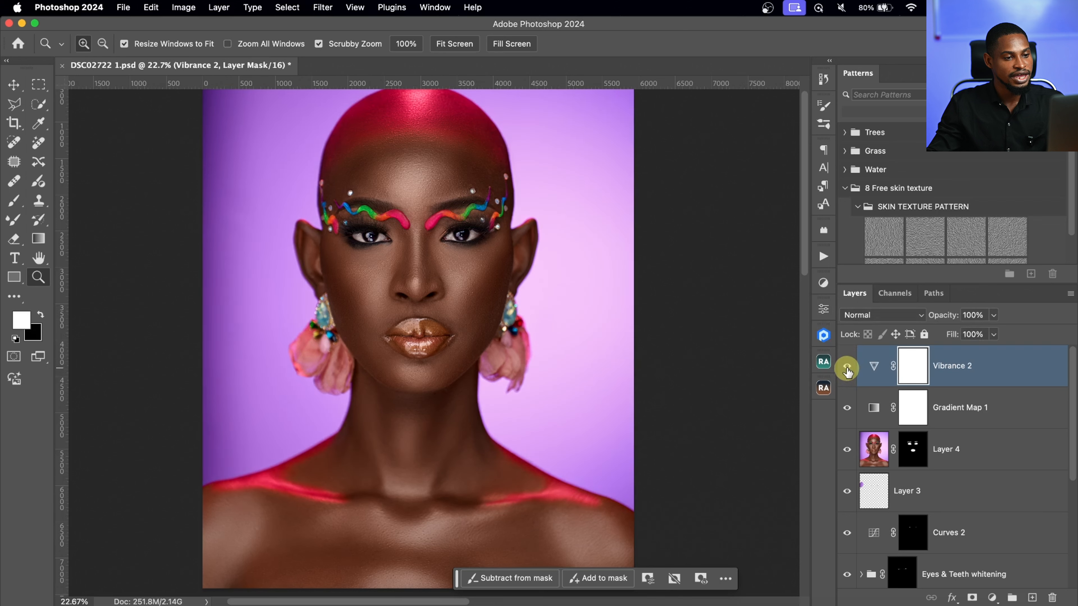
click(848, 368)
click(847, 367)
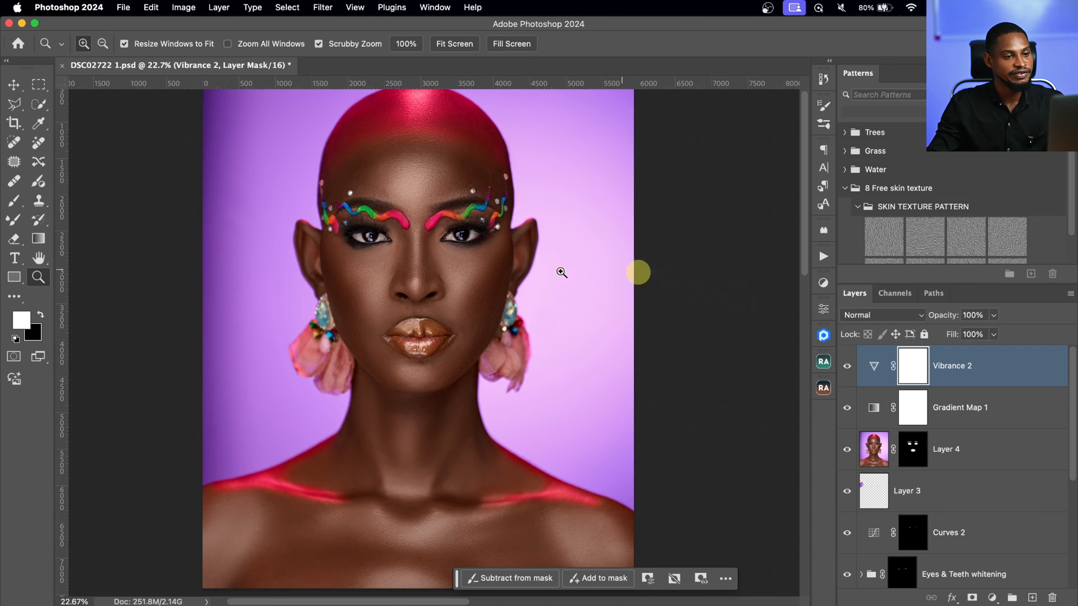
- Keep the Vibrance 2 layer at 100% opacity and set its Vibrance to +50
click(995, 336)
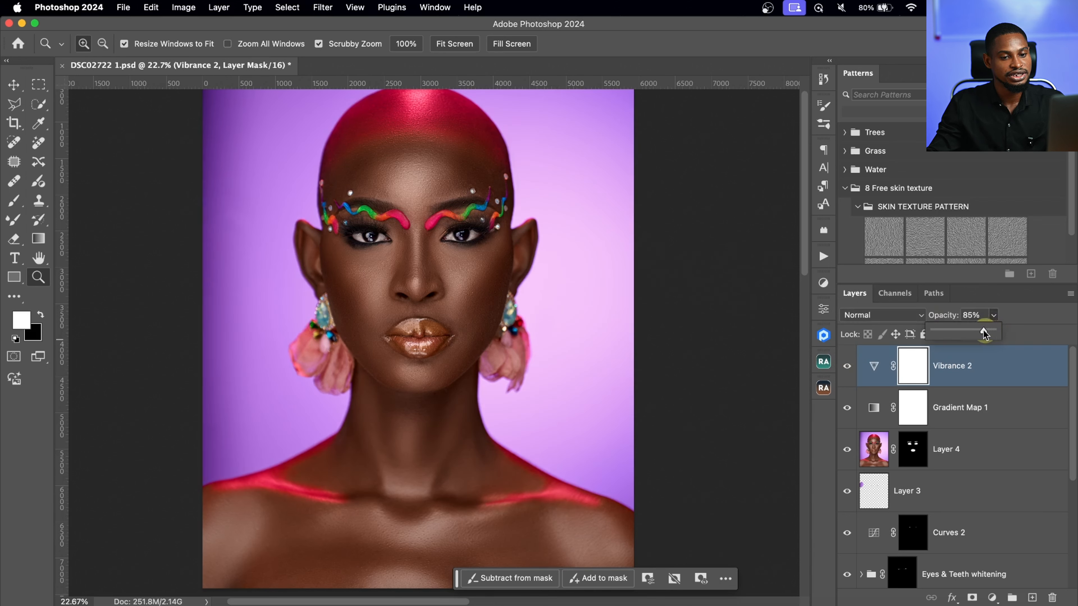
double_click(873, 370)
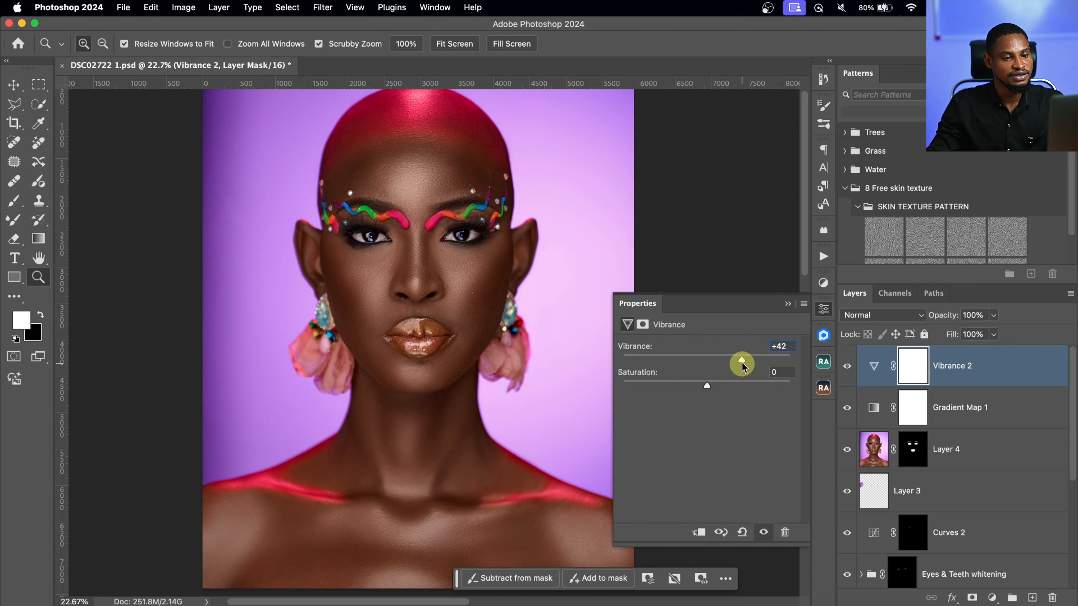
click(772, 345)
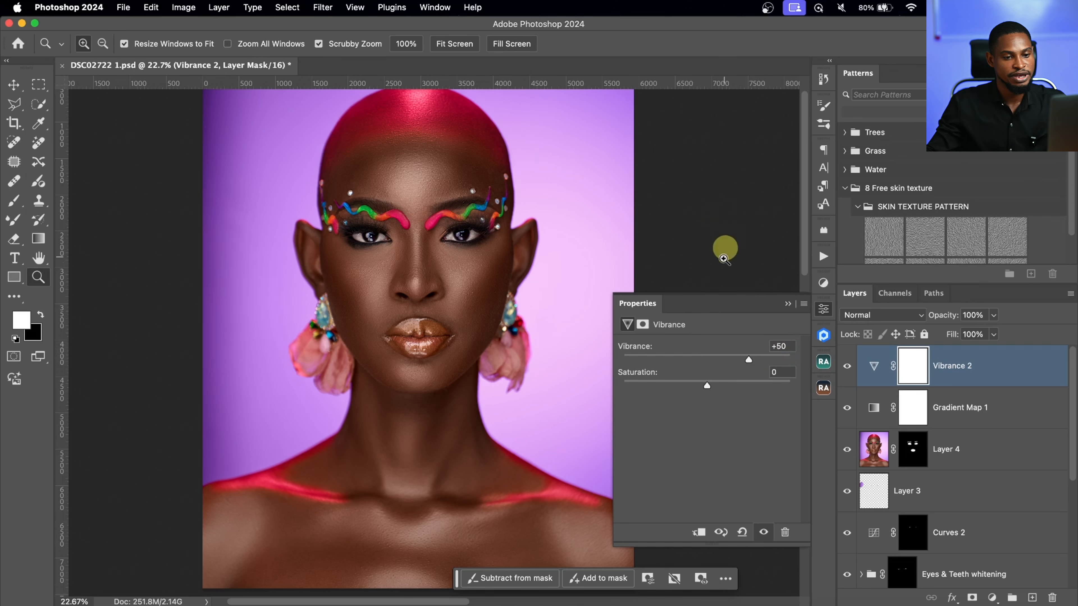
click(787, 303)
- Group all the retouching and adjustment layers above the Background into a single layer group
scroll(1073, 411, down, 5)
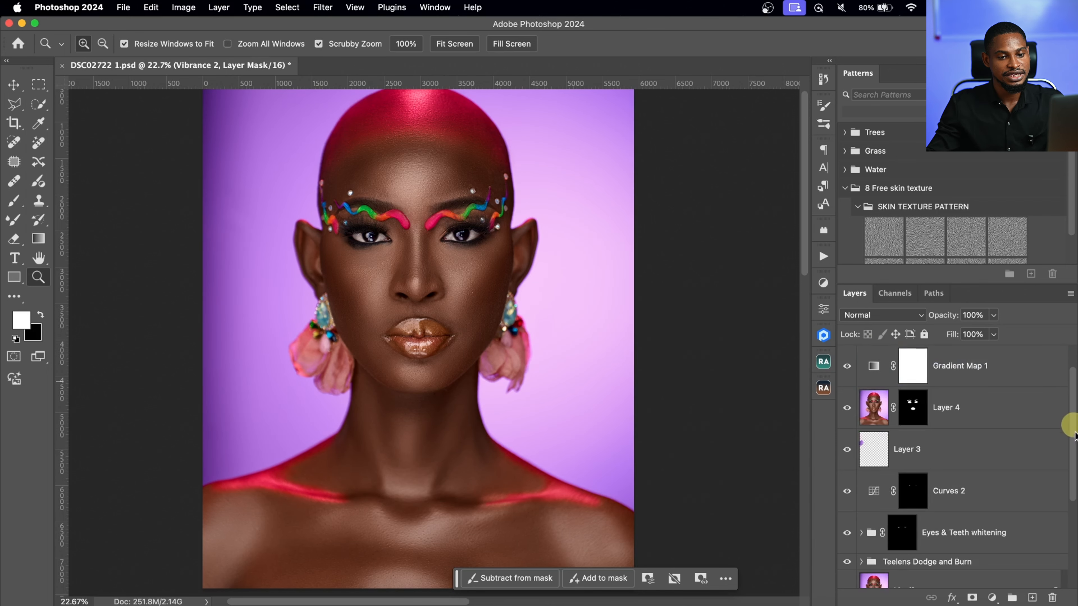
shift+click(951, 540)
key(super+g)
- Compare the finished retouch with the original photo by hiding and showing the layer group
click(849, 355)
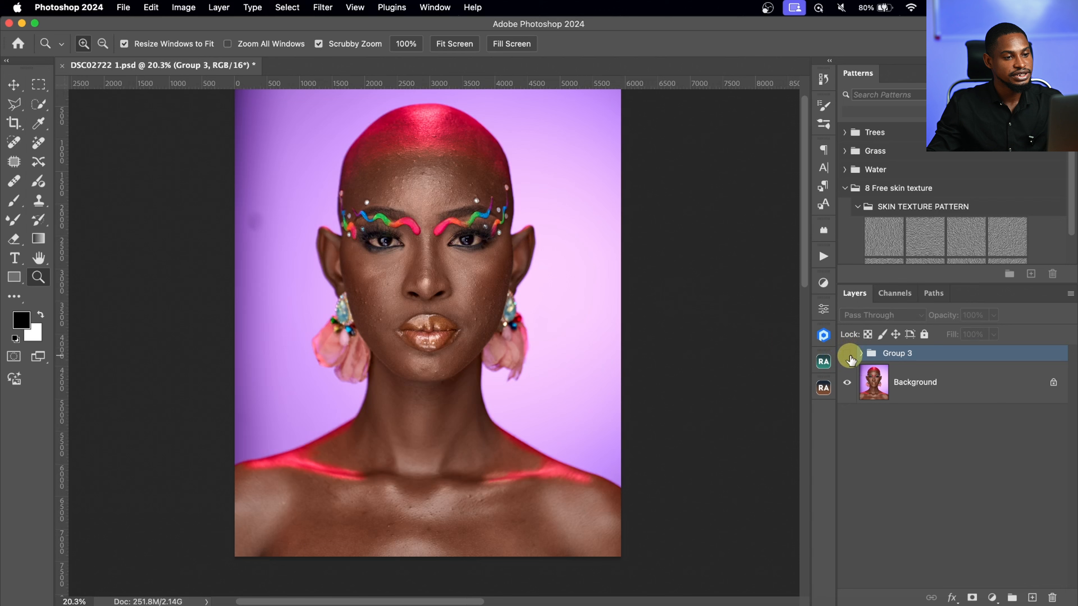
click(846, 356)
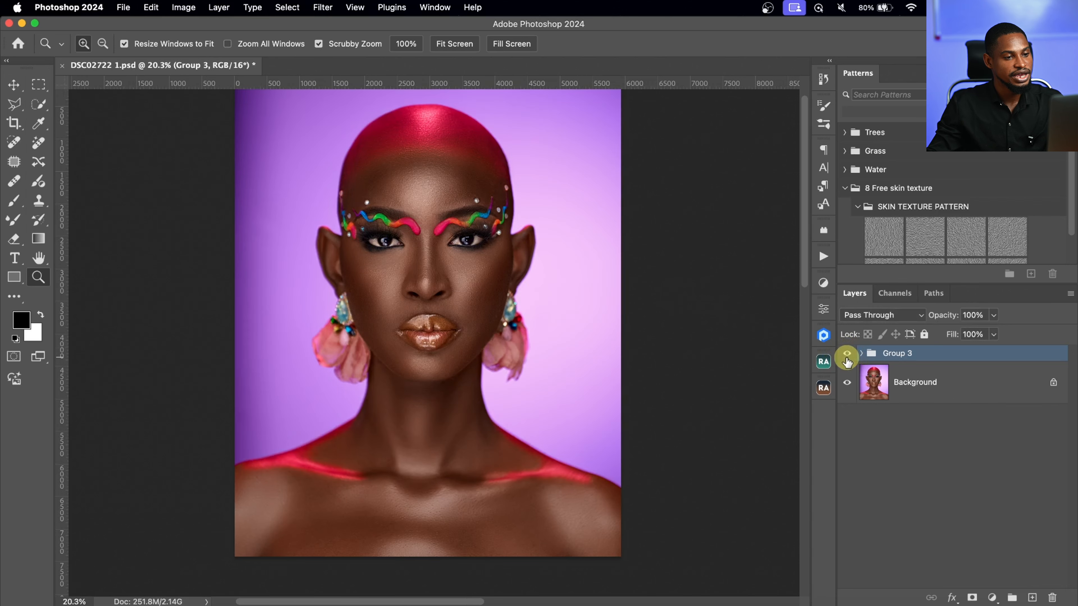
click(848, 356)
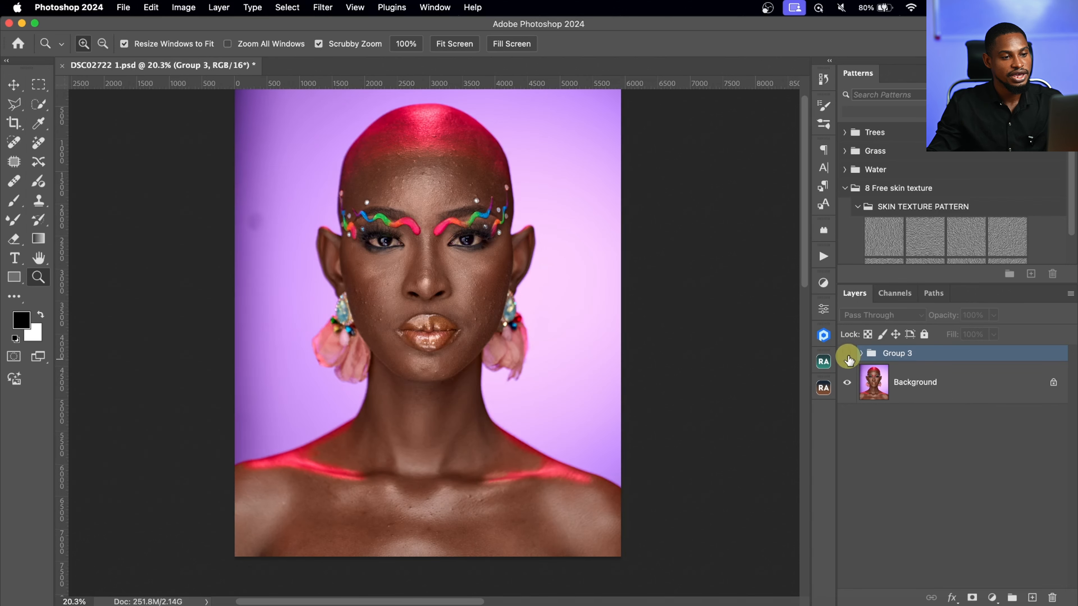
click(847, 357)
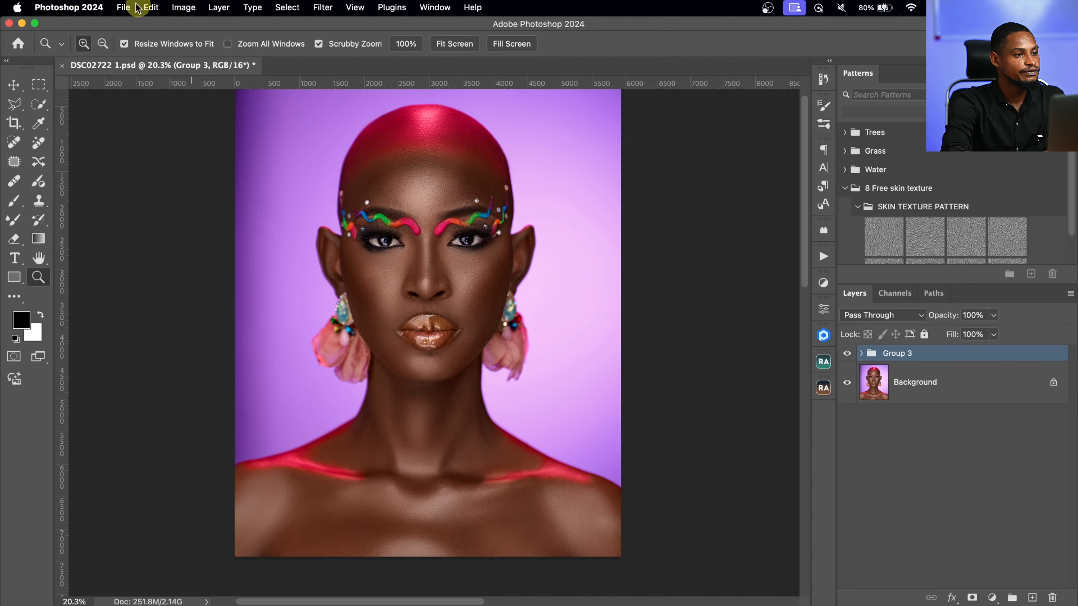
- Examine the Save for Web JPEG export settings, including Optimized, Embed Color Profile and Convert to sRGB, without saving
click(124, 7)
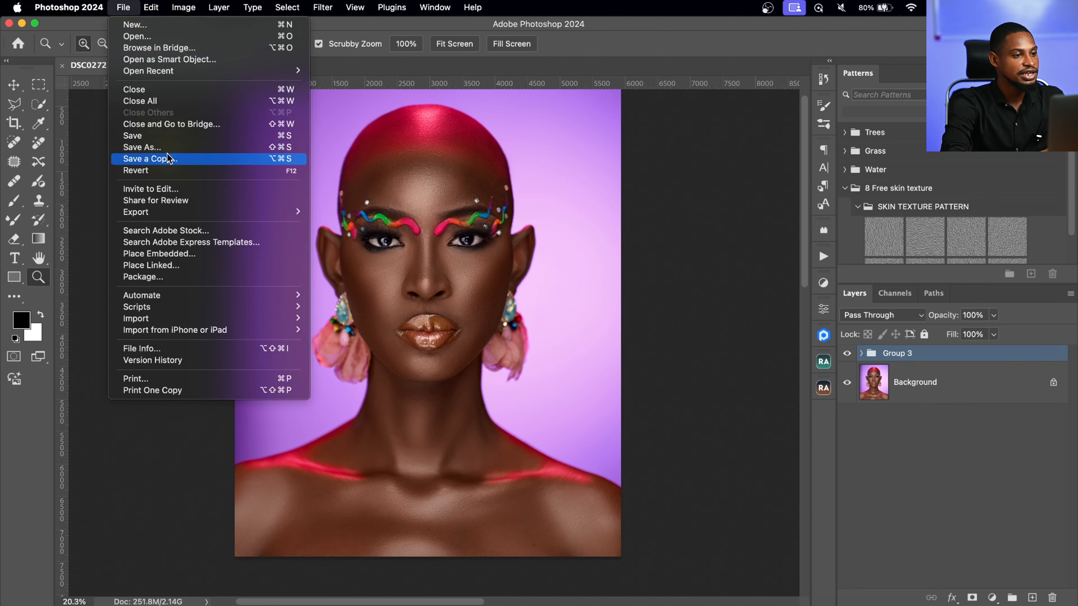
mouse_move(193, 215)
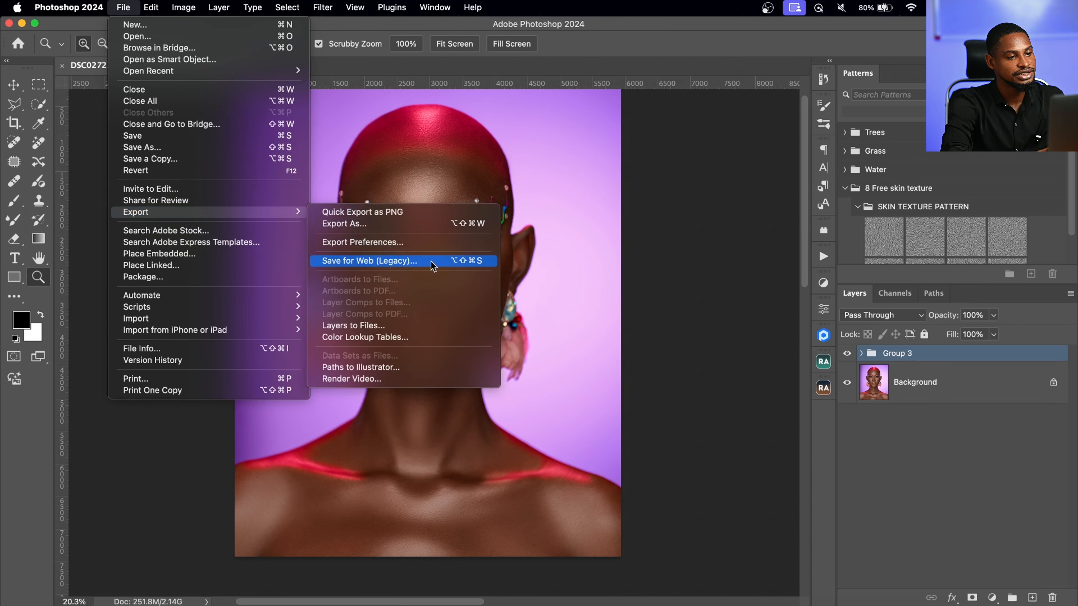
click(445, 266)
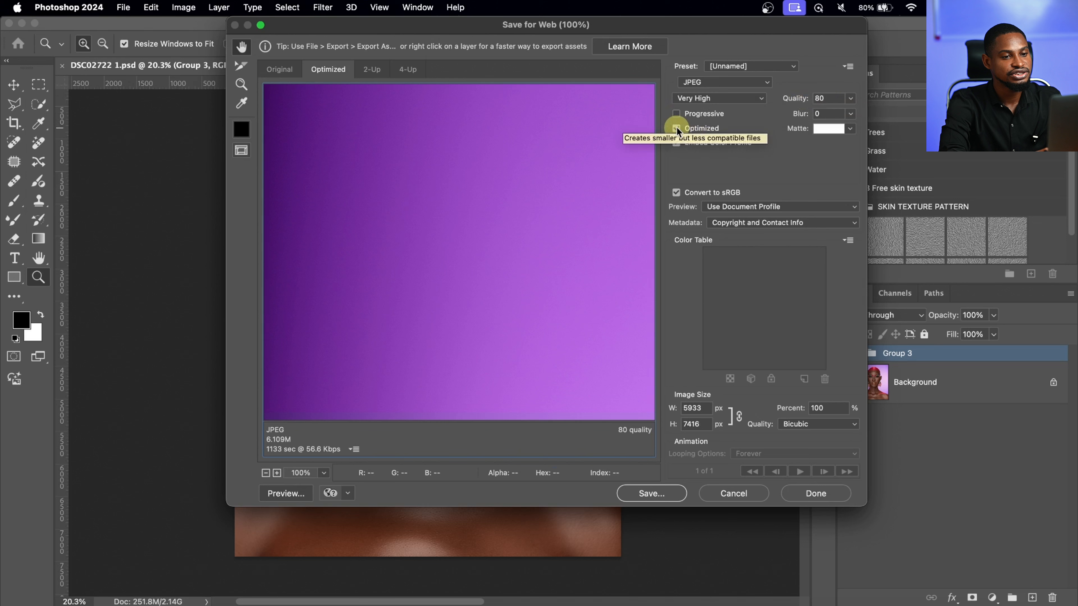
click(679, 144)
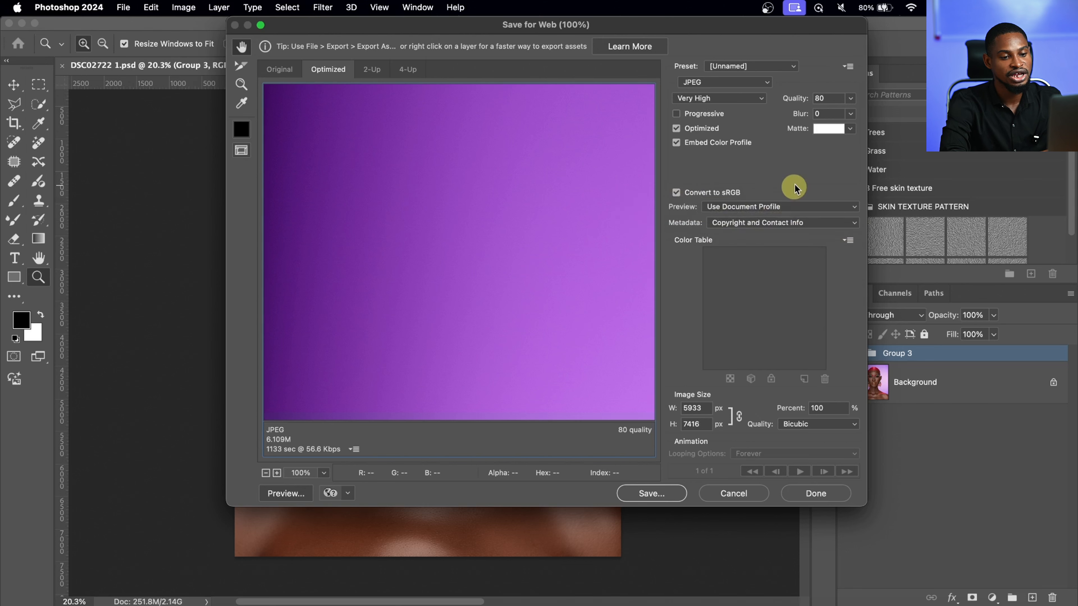
click(747, 494)
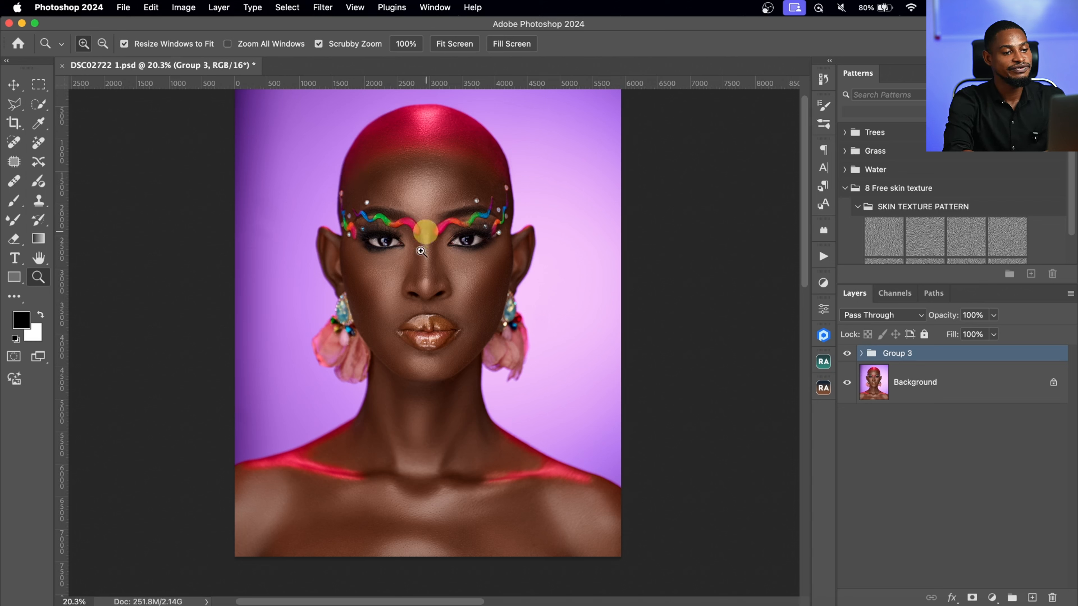
- Switch to Capture One and compare DSC02722.ARW before and after its raw adjustments with the split slider
click(477, 604)
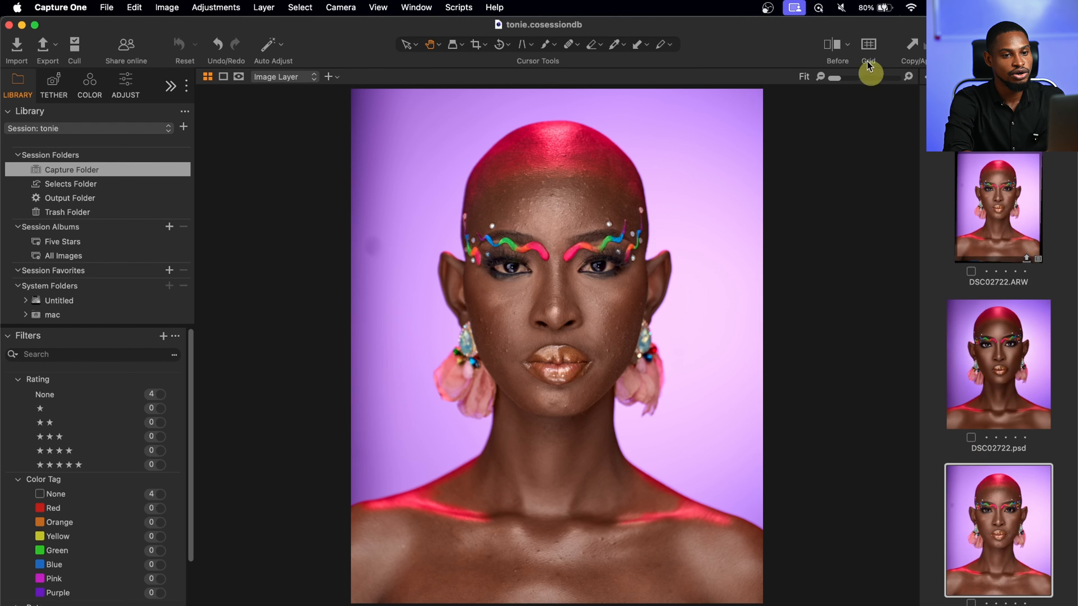
click(835, 46)
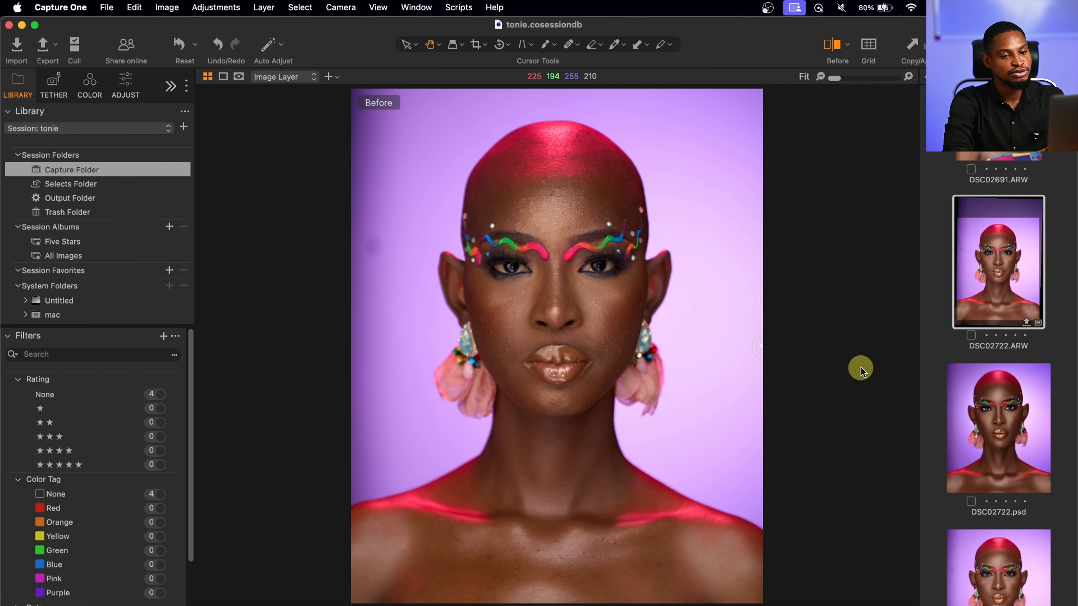
drag(756, 347, 236, 385)
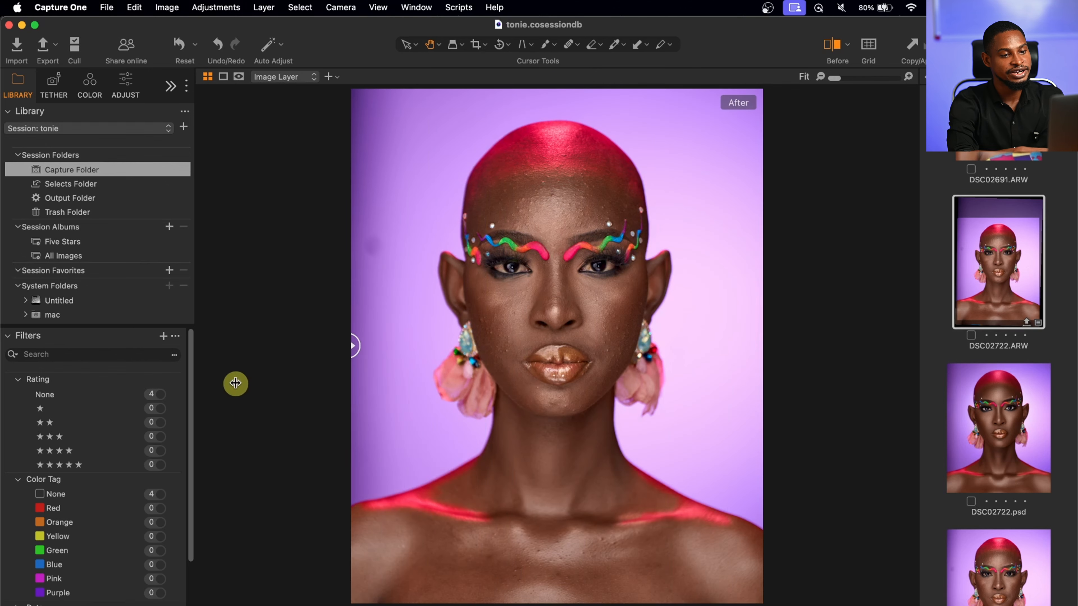